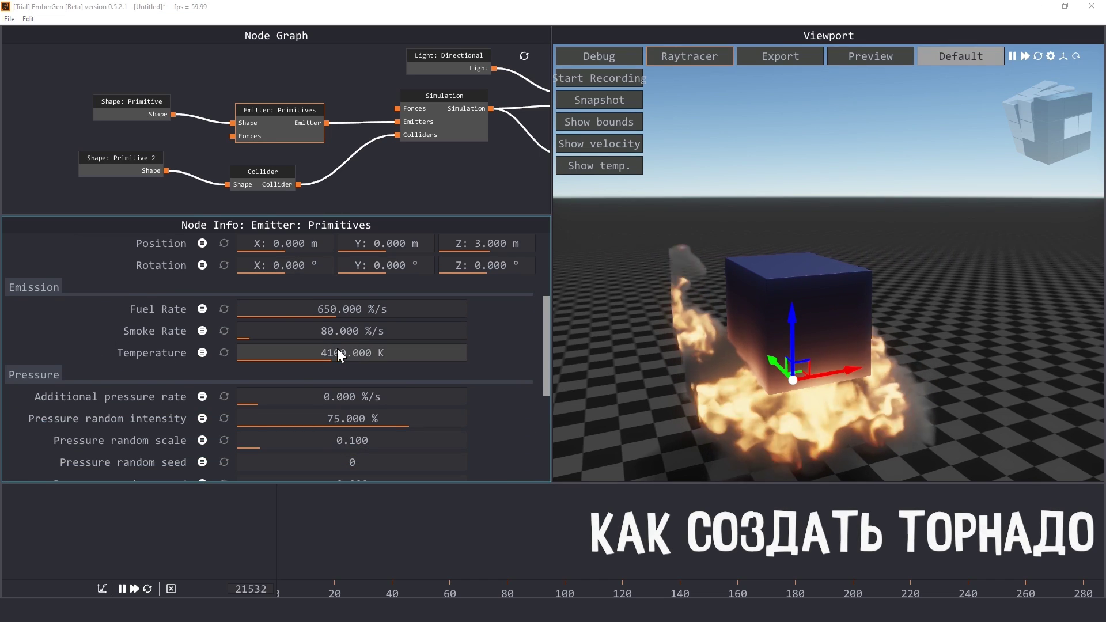
Step: Lower the emitter's Temperature and adjust Smoke Rate for a cooler, smokier fire
{"action": "mouse_move", "coordinate": [340, 354]}
{"action": "left_mouse_down"}
{"action": "mouse_move", "coordinate": [349, 367]}
{"action": "mouse_move", "coordinate": [296, 363]}
{"action": "left_mouse_up"}
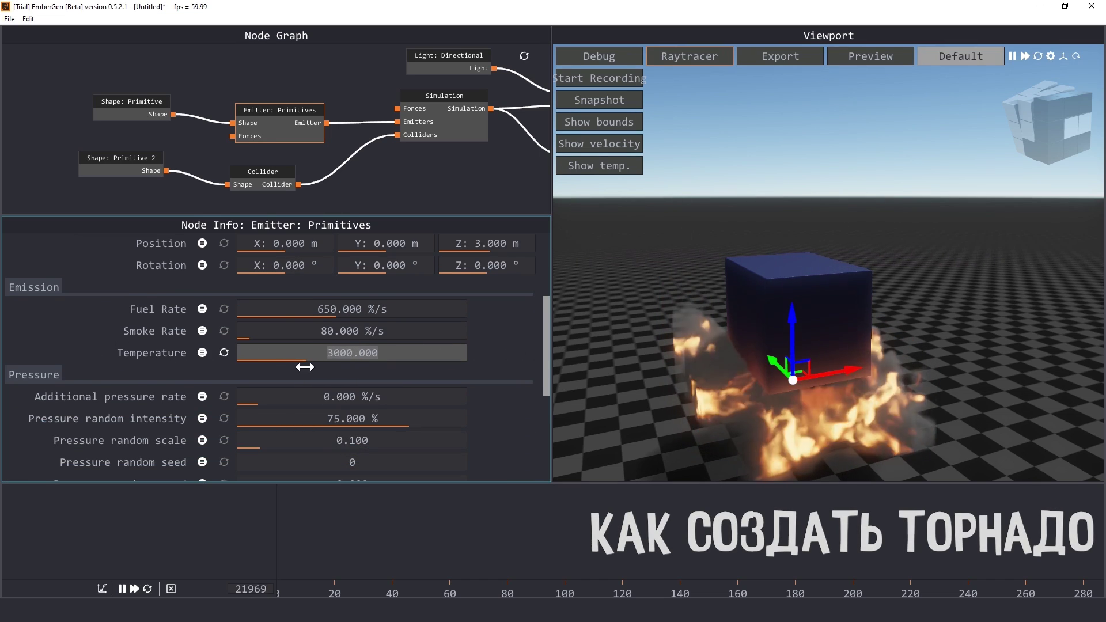
{"action": "mouse_move", "coordinate": [346, 331]}
{"action": "left_mouse_down"}
{"action": "mouse_move", "coordinate": [296, 326]}
{"action": "mouse_move", "coordinate": [593, 346]}
{"action": "mouse_move", "coordinate": [123, 321]}
{"action": "left_mouse_up"}
{"action": "left_click", "coordinate": [268, 176]}
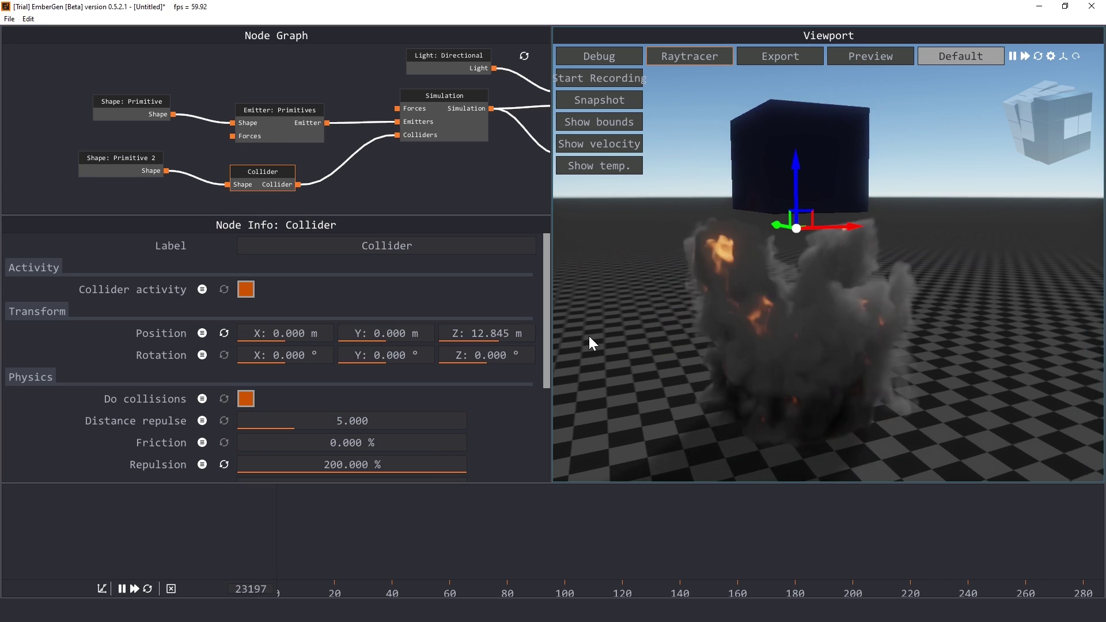
{"action": "left_click", "coordinate": [289, 130]}
Step: Reset the emitter's emission values to their defaults and start editing Fuel Rate
{"action": "left_click", "coordinate": [224, 313]}
{"action": "left_click", "coordinate": [224, 335]}
{"action": "left_click", "coordinate": [224, 292]}
{"action": "left_click", "coordinate": [840, 149]}
{"action": "left_click", "coordinate": [280, 116]}
{"action": "double_click", "coordinate": [351, 291]}
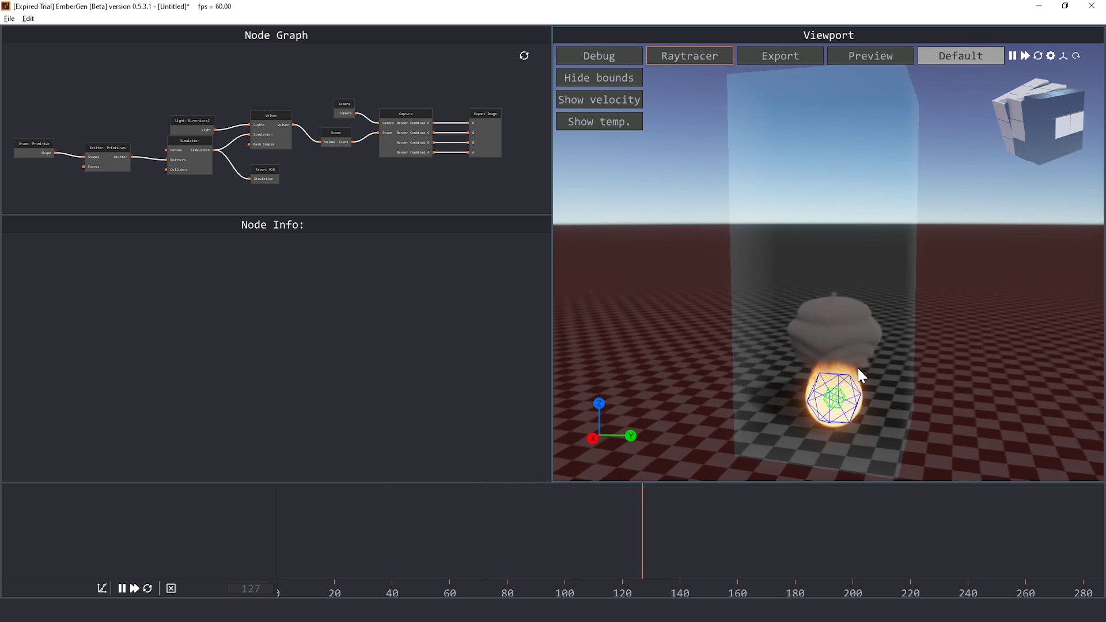
Step: Lower the Shape: Primitive emitter and change its type to Rounded Cylinder
{"action": "left_click", "coordinate": [40, 147]}
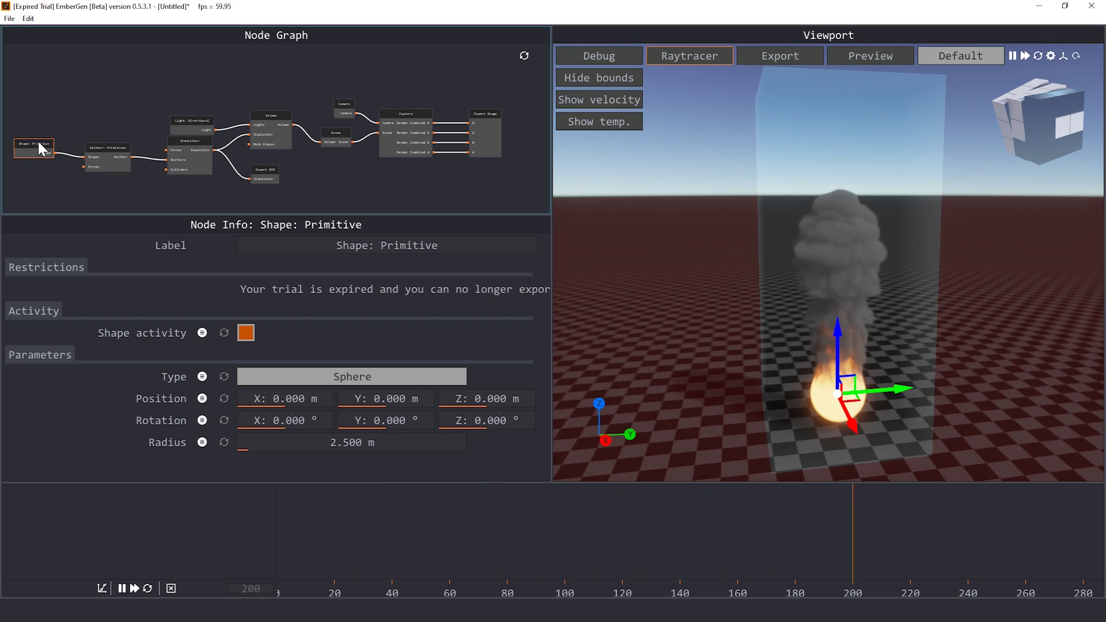
{"action": "scroll", "coordinate": [46, 130], "scroll_direction": "up", "scroll_amount": 3}
{"action": "scroll", "coordinate": [60, 137], "scroll_direction": "up", "scroll_amount": 3}
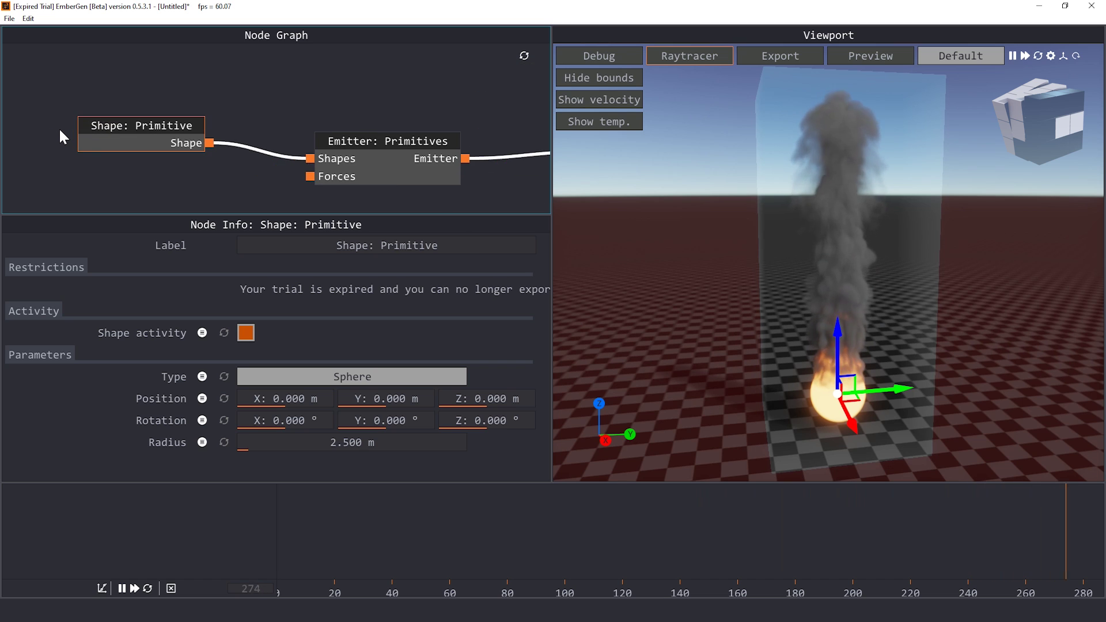
{"action": "left_click_drag", "start_coordinate": [839, 332], "coordinate": [841, 363]}
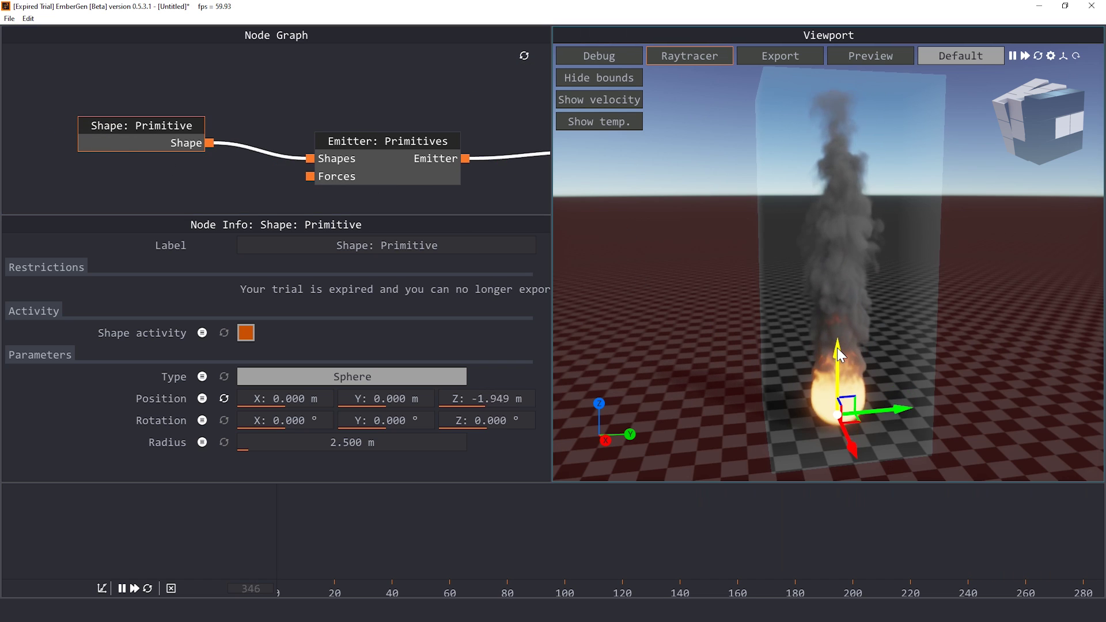
{"action": "left_click", "coordinate": [463, 376]}
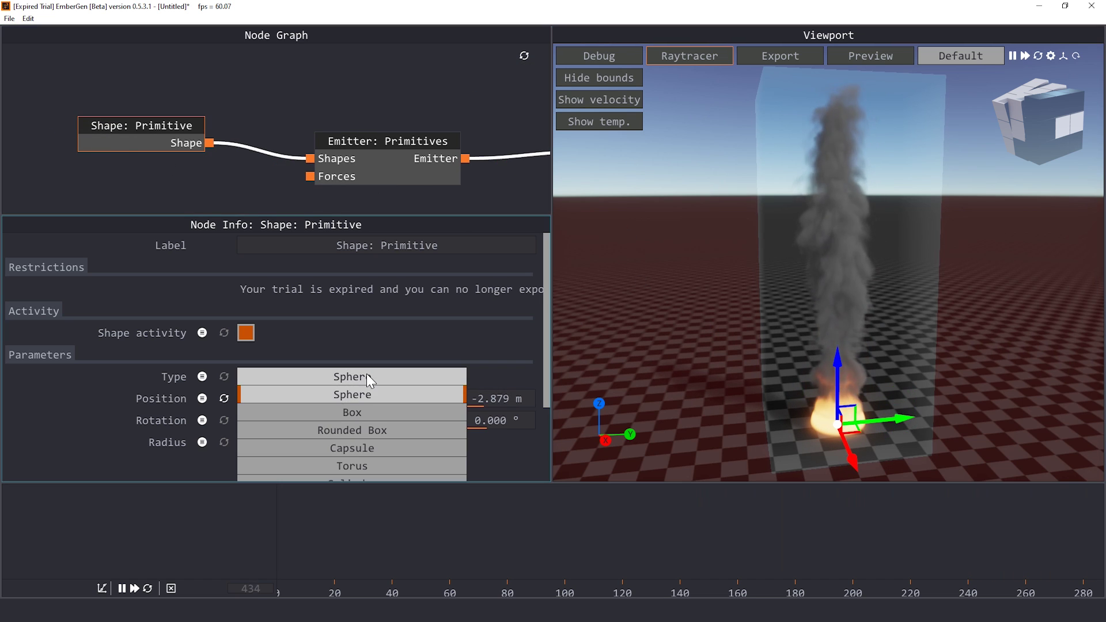
{"action": "scroll", "coordinate": [464, 326], "scroll_direction": "down", "scroll_amount": 3}
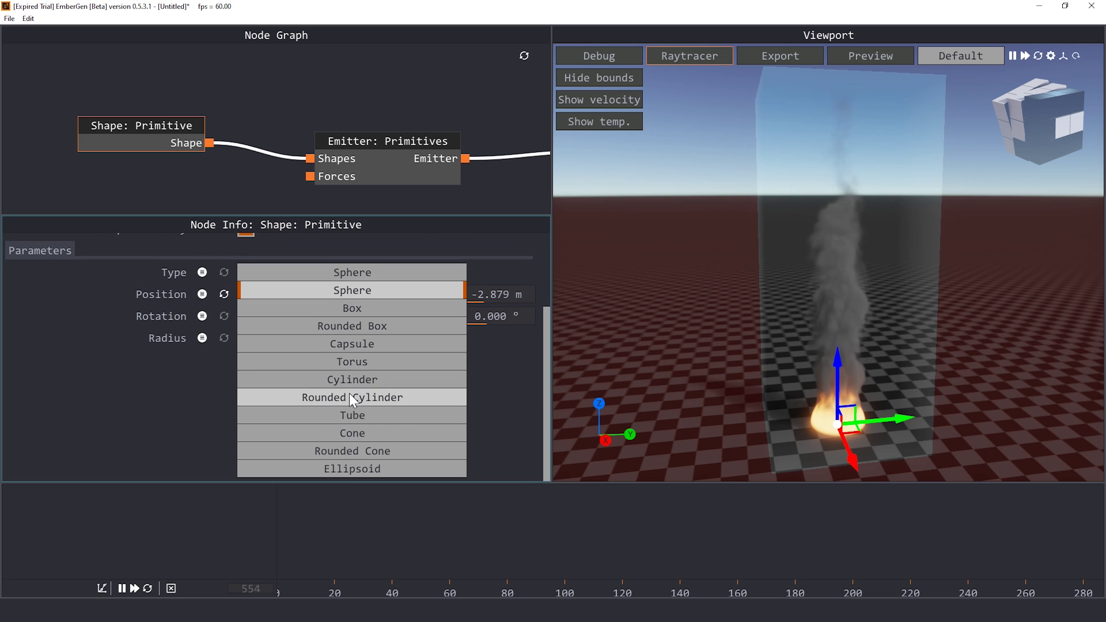
{"action": "left_click", "coordinate": [350, 397]}
Step: Place the cylinder at Z -5.988 m and widen its Radius to 4.000 m
{"action": "mouse_move", "coordinate": [838, 361]}
{"action": "left_mouse_down"}
{"action": "mouse_move", "coordinate": [836, 237]}
{"action": "mouse_move", "coordinate": [832, 390]}
{"action": "left_mouse_up"}
{"action": "middle_click_drag", "start_coordinate": [880, 429], "coordinate": [872, 327]}
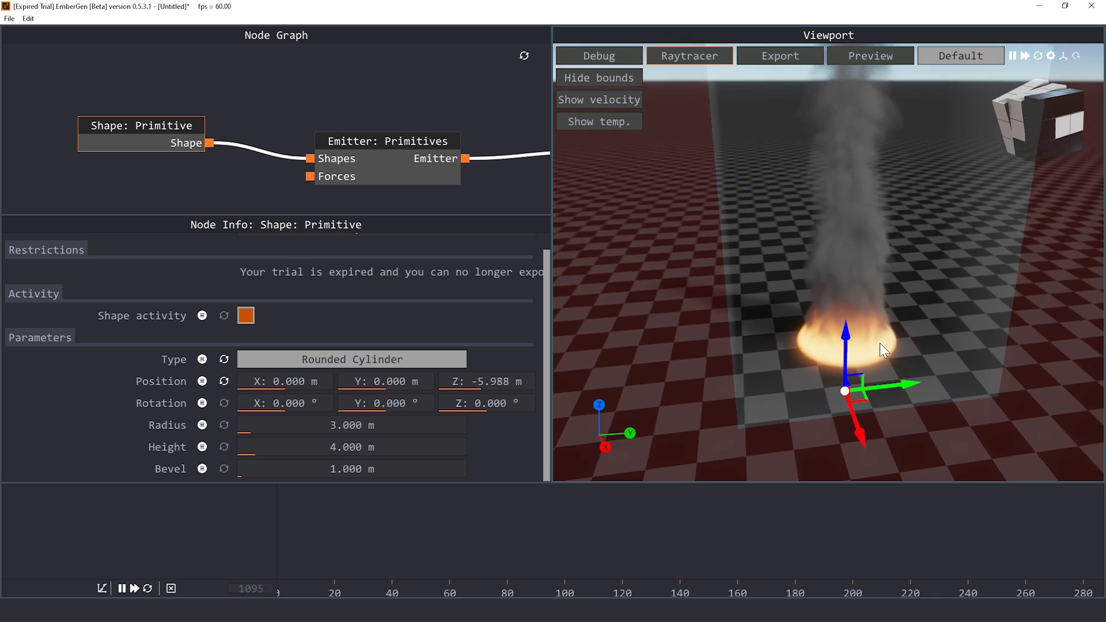
{"action": "middle_click_drag", "start_coordinate": [869, 320], "coordinate": [888, 339]}
{"action": "left_click_drag", "start_coordinate": [320, 428], "coordinate": [276, 423]}
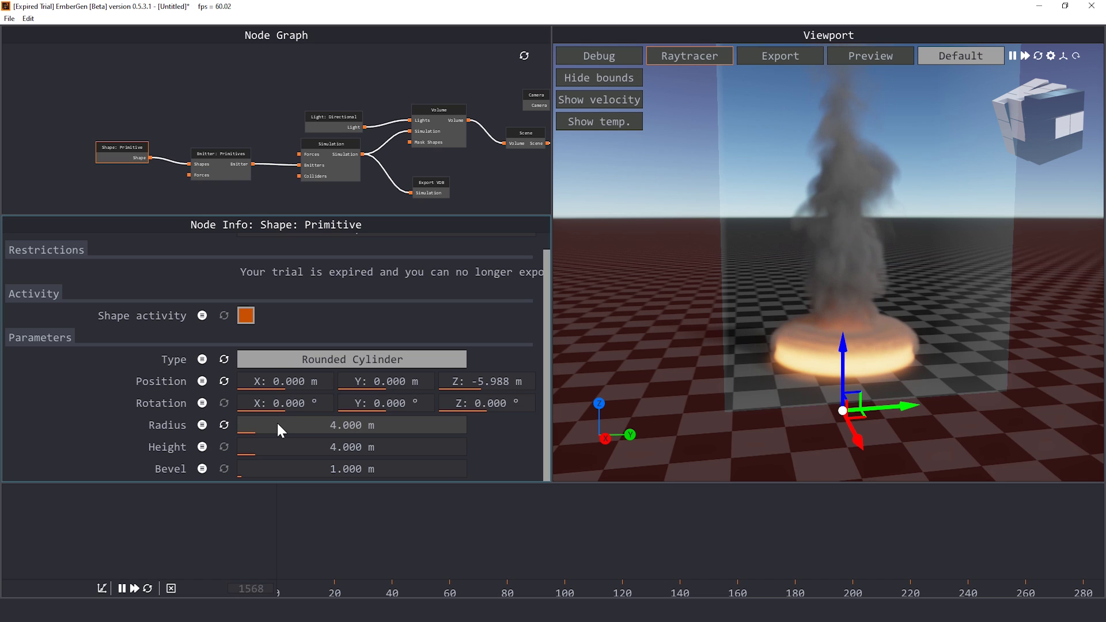
{"action": "left_click", "coordinate": [217, 152]}
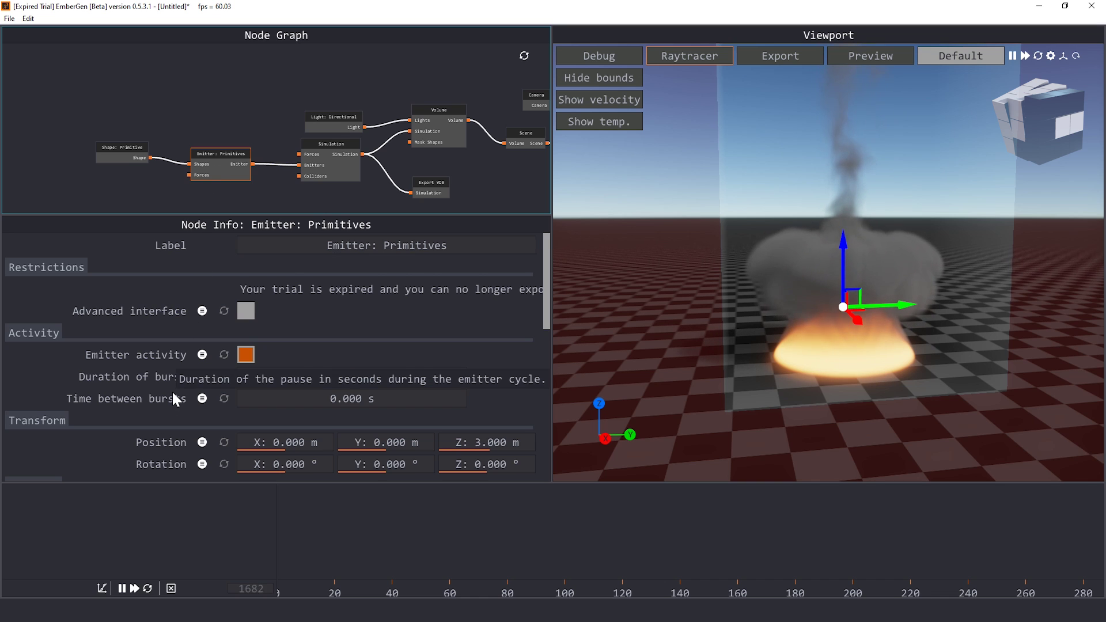
Step: Set the emitter's Fuel Rate to 0 %/s, Smoke Rate to 1500 %/s, Temperature to 5250 K
{"action": "scroll", "coordinate": [171, 390], "scroll_direction": "down", "scroll_amount": 1}
{"action": "scroll", "coordinate": [170, 390], "scroll_direction": "down", "scroll_amount": 1}
{"action": "scroll", "coordinate": [171, 390], "scroll_direction": "down", "scroll_amount": 2}
{"action": "scroll", "coordinate": [164, 380], "scroll_direction": "down", "scroll_amount": 1}
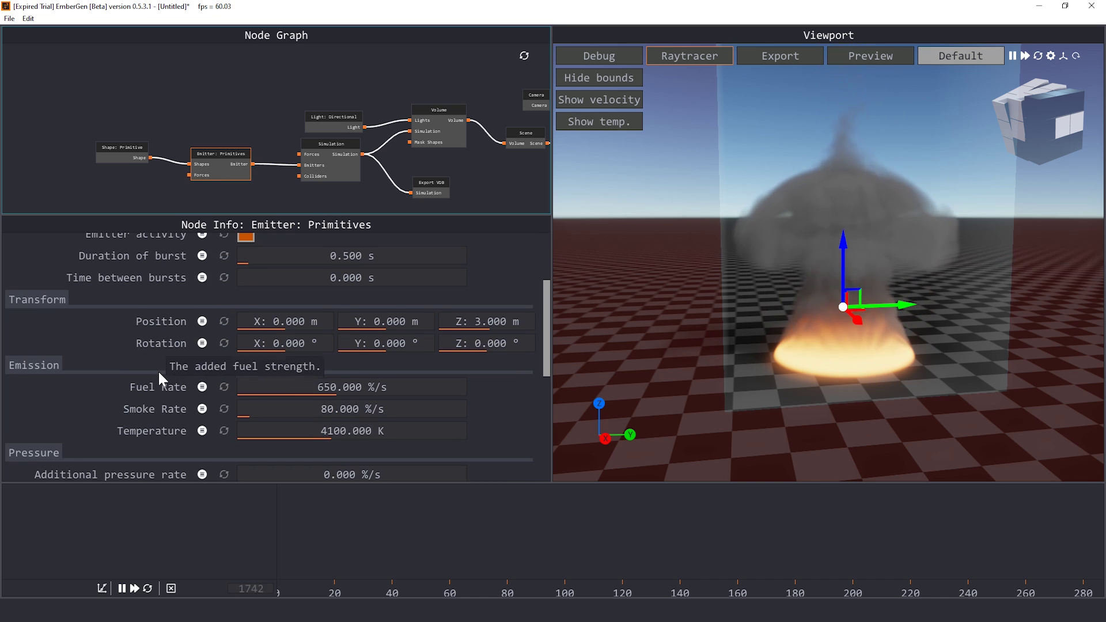
{"action": "scroll", "coordinate": [156, 369], "scroll_direction": "down", "scroll_amount": 1}
{"action": "scroll", "coordinate": [156, 374], "scroll_direction": "down", "scroll_amount": 1}
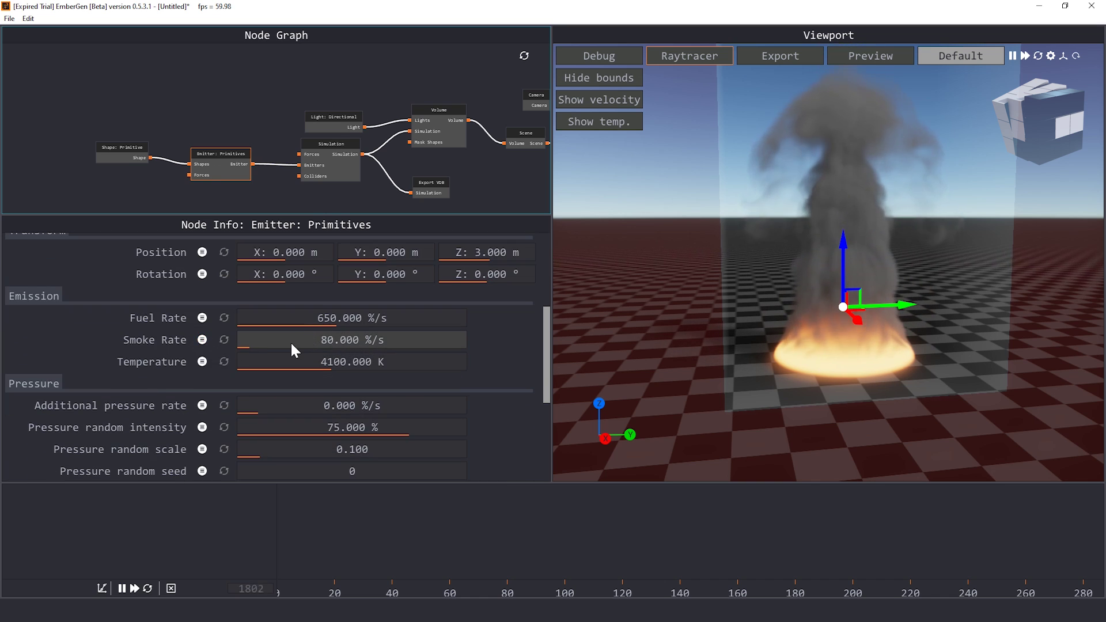
{"action": "left_click_drag", "start_coordinate": [304, 340], "coordinate": [449, 340]}
{"action": "left_click_drag", "start_coordinate": [346, 318], "coordinate": [69, 319]}
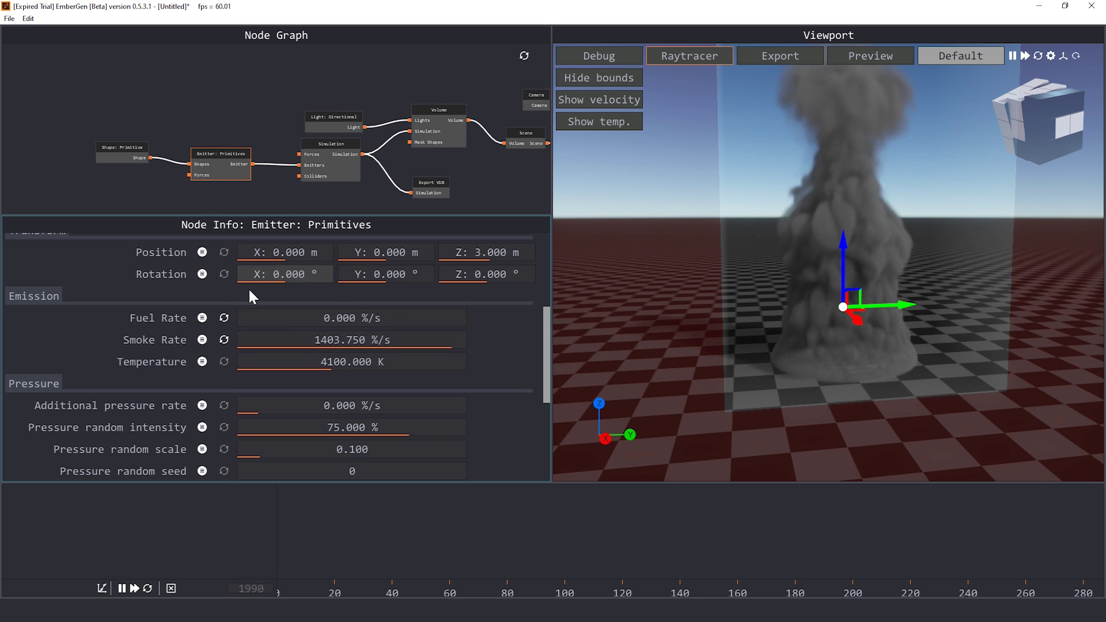
{"action": "left_click_drag", "start_coordinate": [316, 362], "coordinate": [338, 362]}
{"action": "left_click_drag", "start_coordinate": [398, 340], "coordinate": [464, 340]}
{"action": "left_click_drag", "start_coordinate": [343, 362], "coordinate": [360, 359]}
{"action": "scroll", "coordinate": [108, 347], "scroll_direction": "down", "scroll_amount": 1}
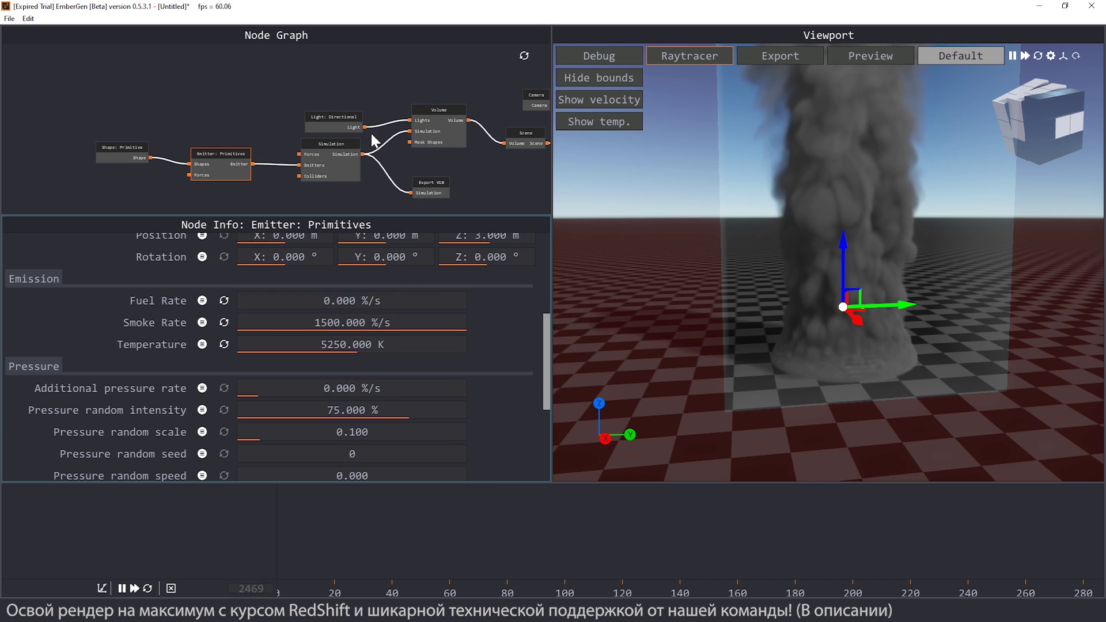
{"action": "left_click", "coordinate": [346, 147]}
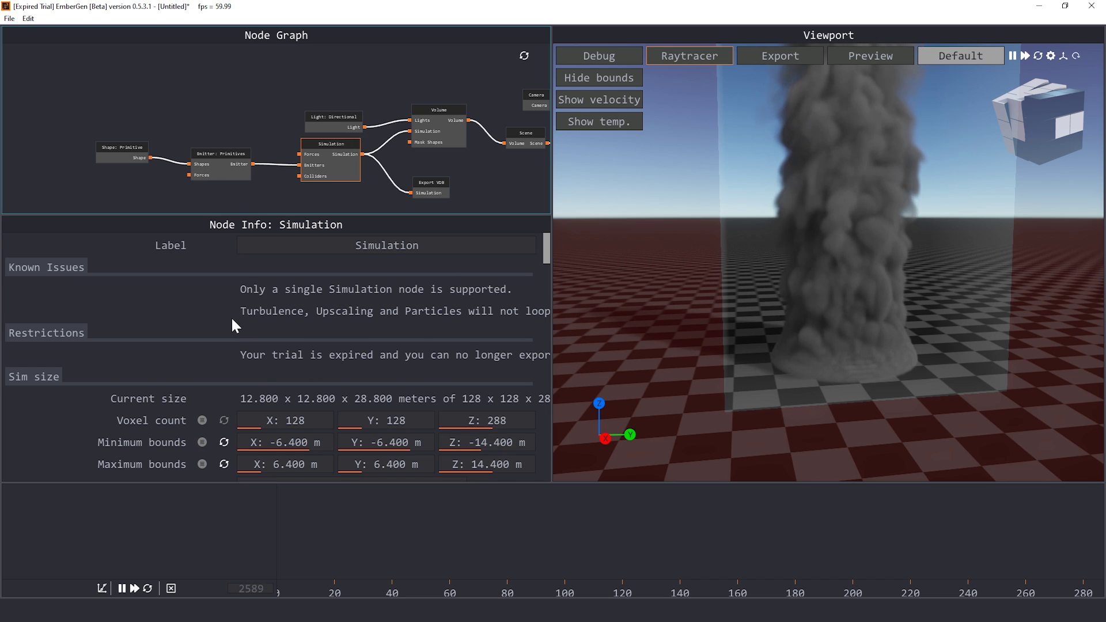
Step: Set the simulation's voxel count to 160 × 160 × 352
{"action": "scroll", "coordinate": [237, 329], "scroll_direction": "down", "scroll_amount": 1}
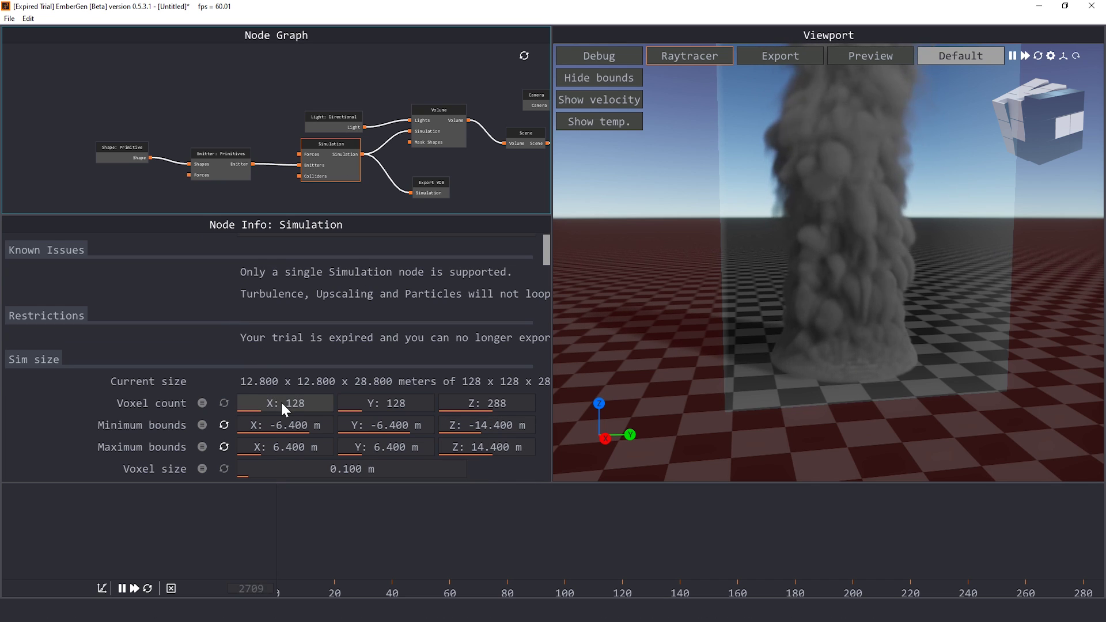
{"action": "left_click_drag", "start_coordinate": [282, 404], "coordinate": [286, 404]}
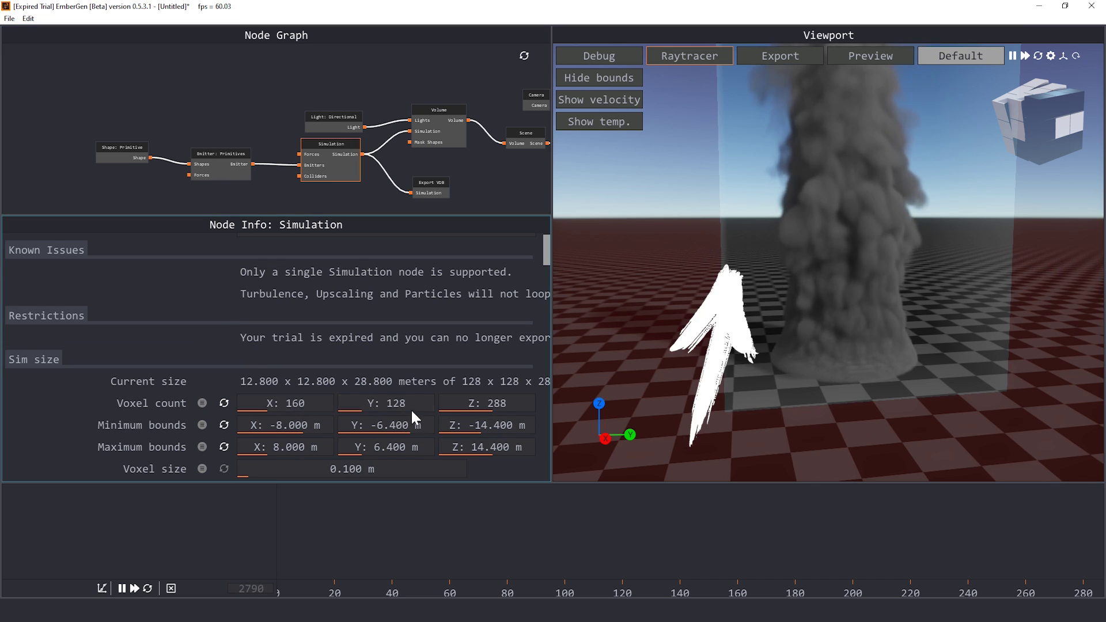
{"action": "left_click_drag", "start_coordinate": [410, 409], "coordinate": [406, 407]}
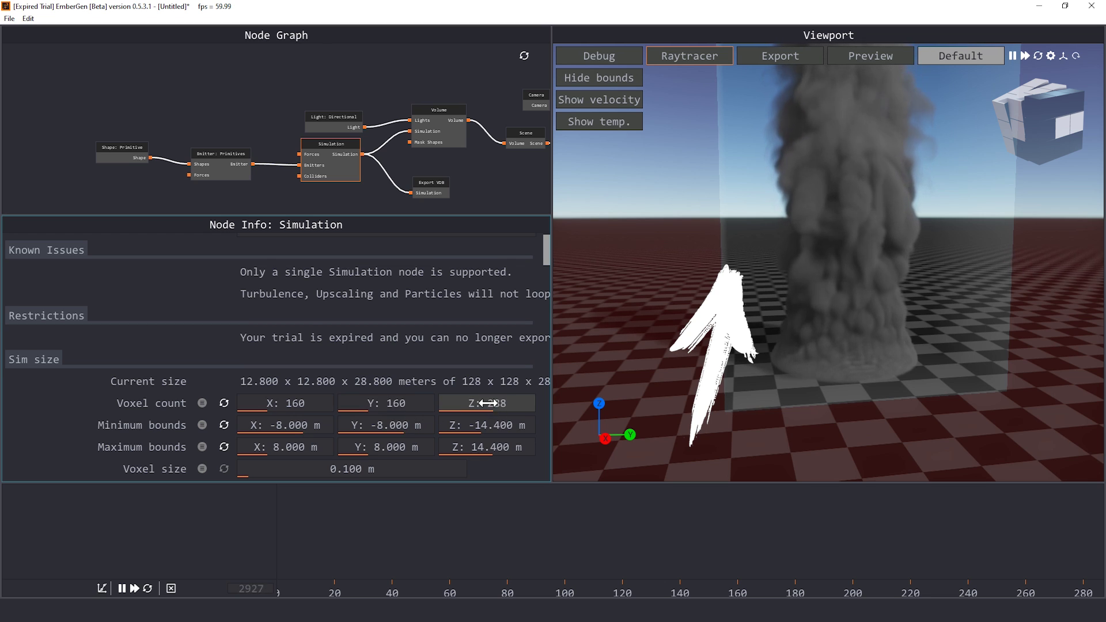
{"action": "left_click_drag", "start_coordinate": [488, 405], "coordinate": [491, 403]}
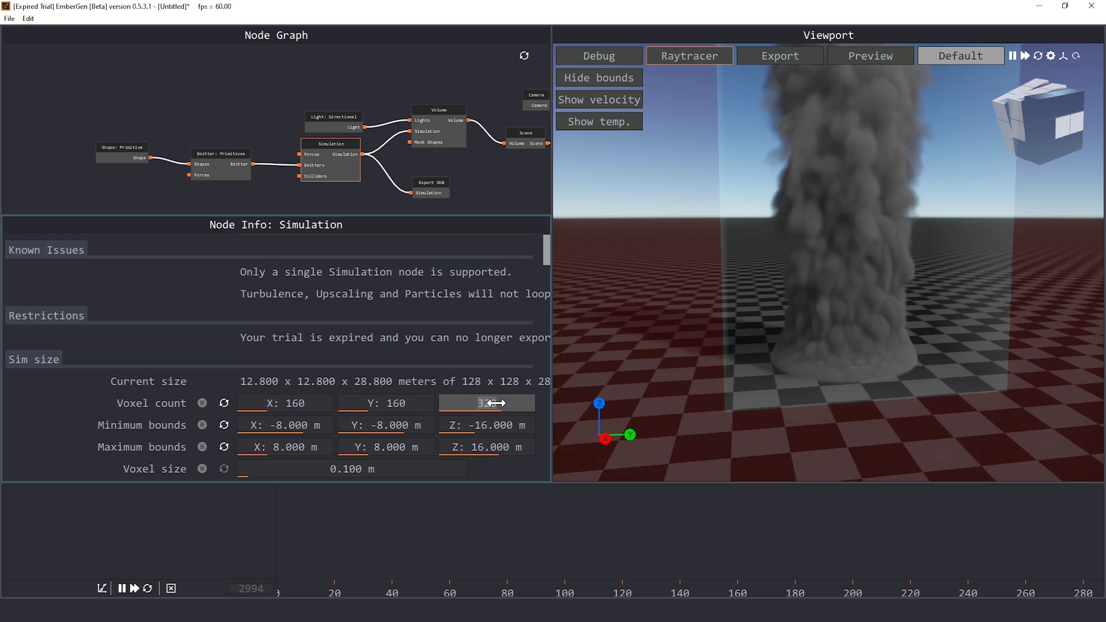
{"action": "left_click_drag", "start_coordinate": [499, 403], "coordinate": [510, 403]}
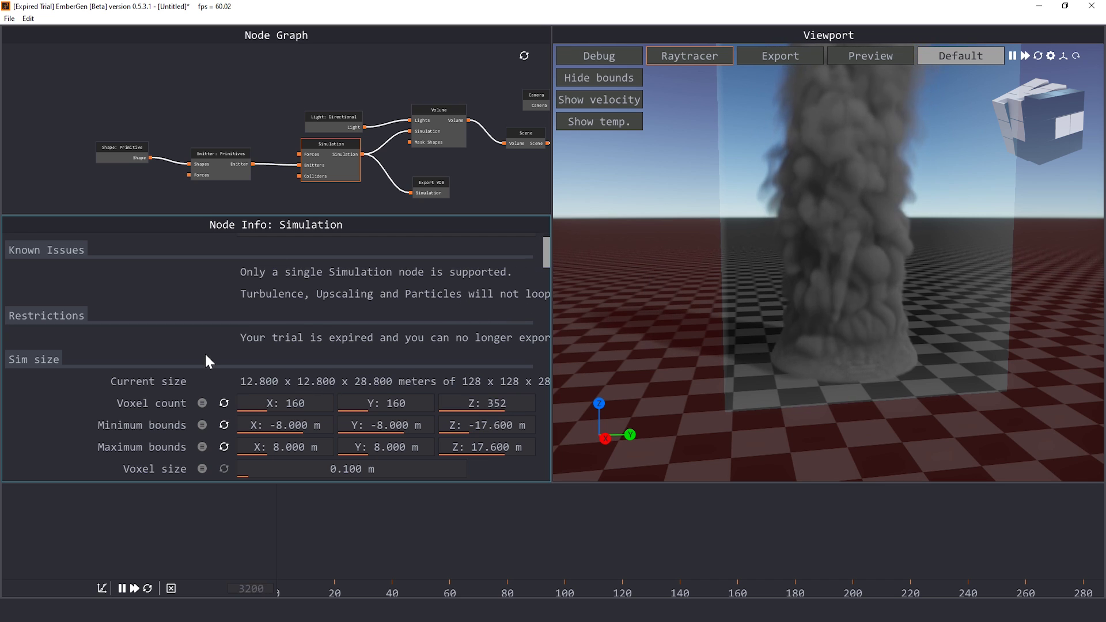
Step: Apply the new resolution, hide the domain bounds and tidy the node graph
{"action": "scroll", "coordinate": [213, 364], "scroll_direction": "down", "scroll_amount": 2}
{"action": "scroll", "coordinate": [184, 429], "scroll_direction": "down", "scroll_amount": 1}
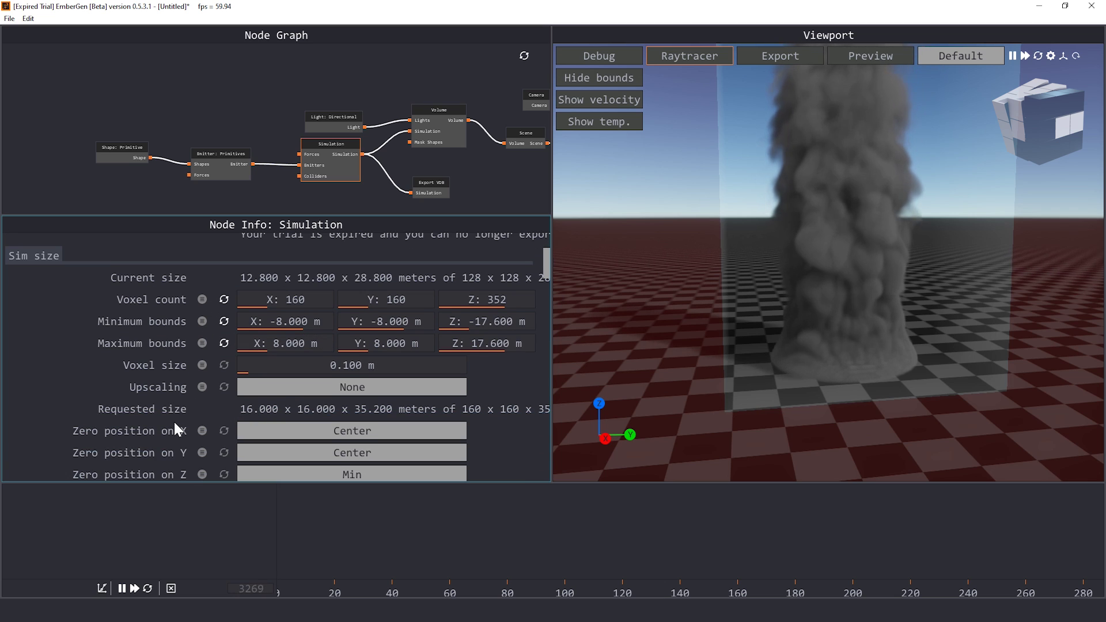
{"action": "scroll", "coordinate": [200, 426], "scroll_direction": "down", "scroll_amount": 3}
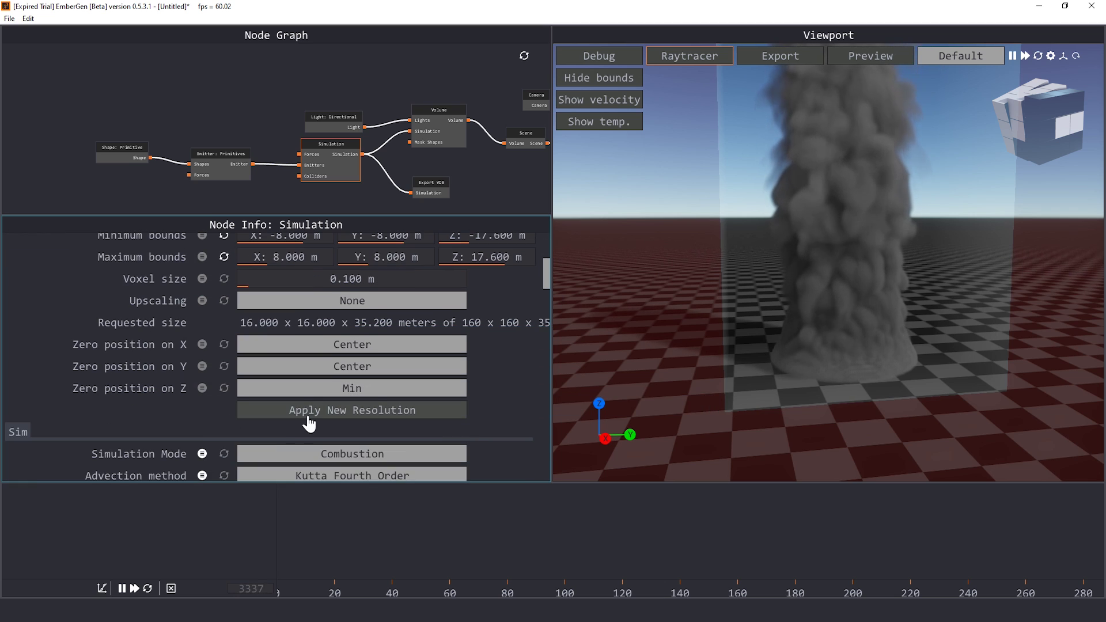
{"action": "left_click", "coordinate": [367, 412]}
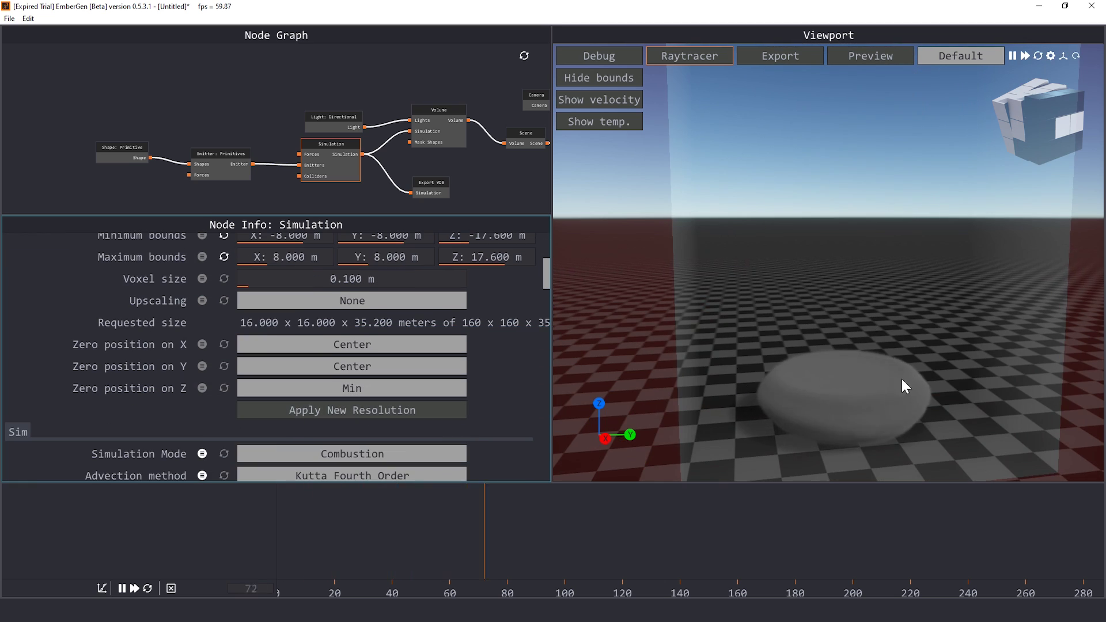
{"action": "scroll", "coordinate": [729, 383], "scroll_direction": "down", "scroll_amount": 2}
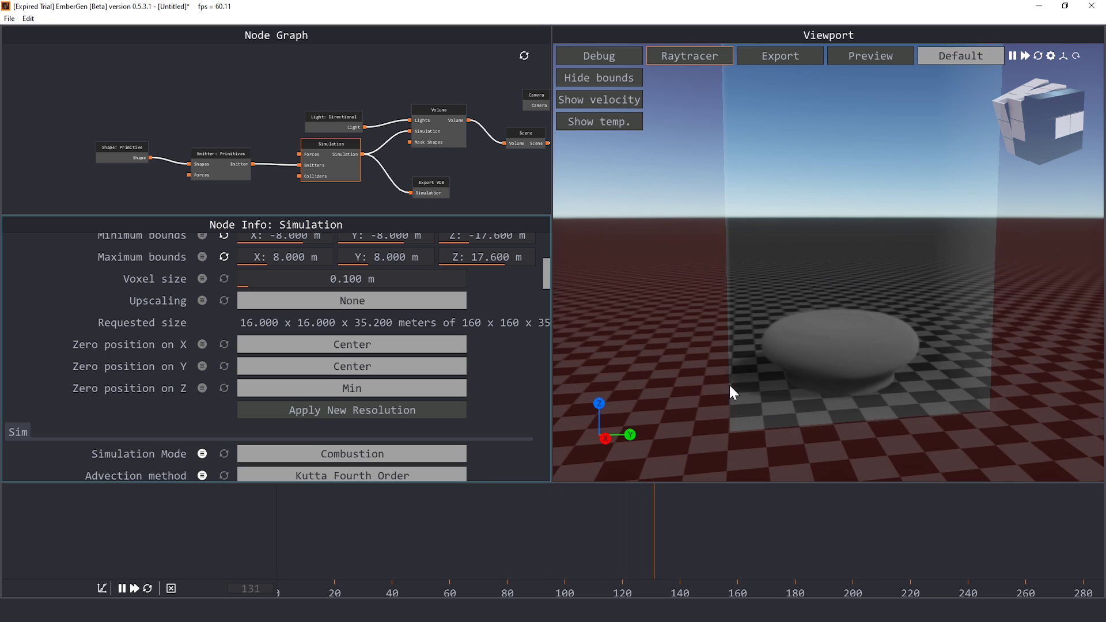
{"action": "left_click", "coordinate": [599, 78]}
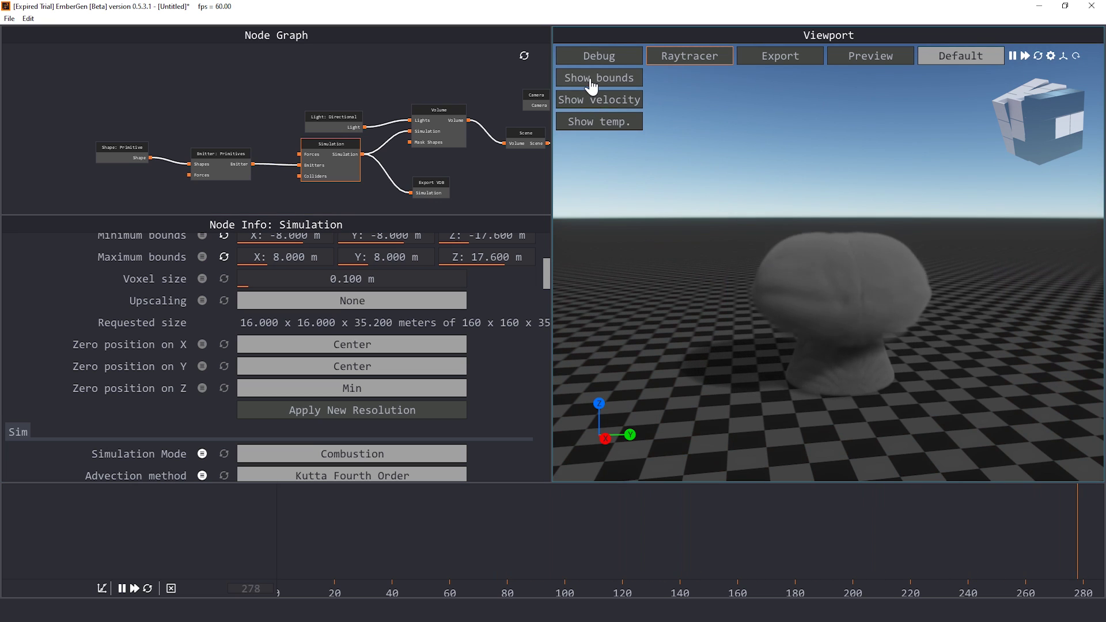
{"action": "left_click_drag", "start_coordinate": [331, 117], "coordinate": [339, 81]}
{"action": "left_click", "coordinate": [258, 119]}
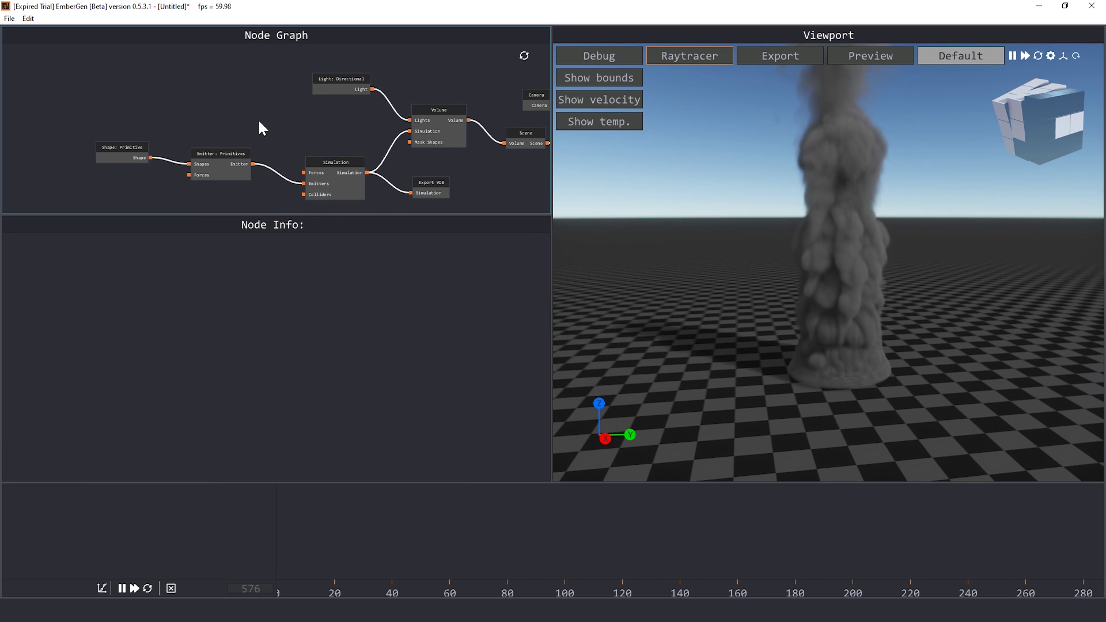
Step: Add a Force: Line node and wire it into the simulation's forces
{"action": "scroll", "coordinate": [258, 122], "scroll_direction": "up", "scroll_amount": 2}
{"action": "right_click", "coordinate": [257, 113]}
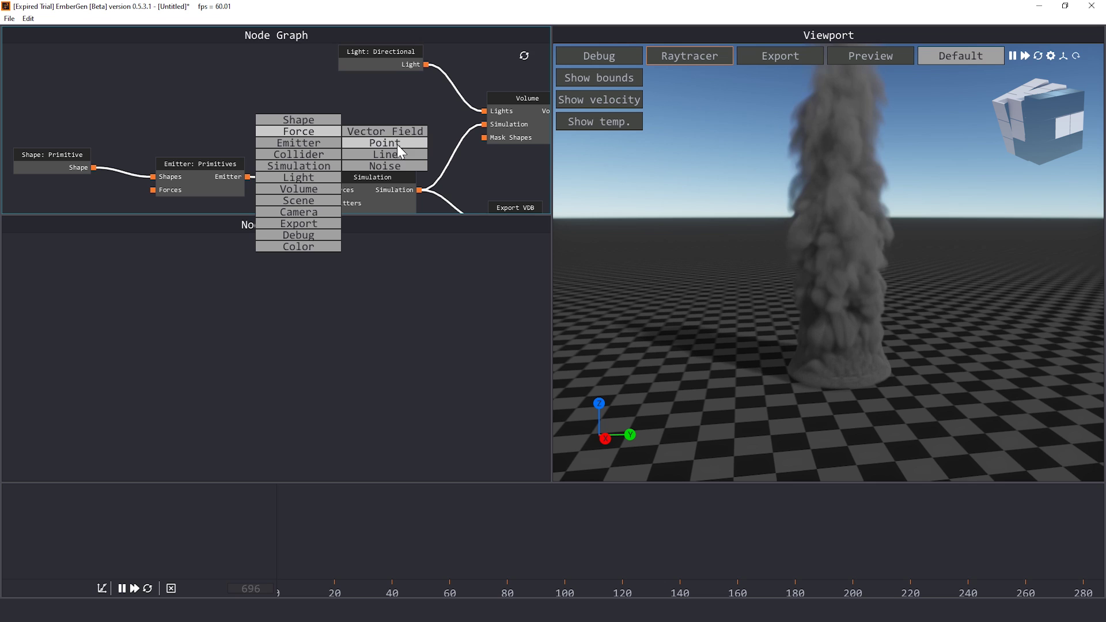
{"action": "mouse_move", "coordinate": [298, 131]}
{"action": "left_click", "coordinate": [392, 155]}
{"action": "left_click_drag", "start_coordinate": [245, 112], "coordinate": [231, 116]}
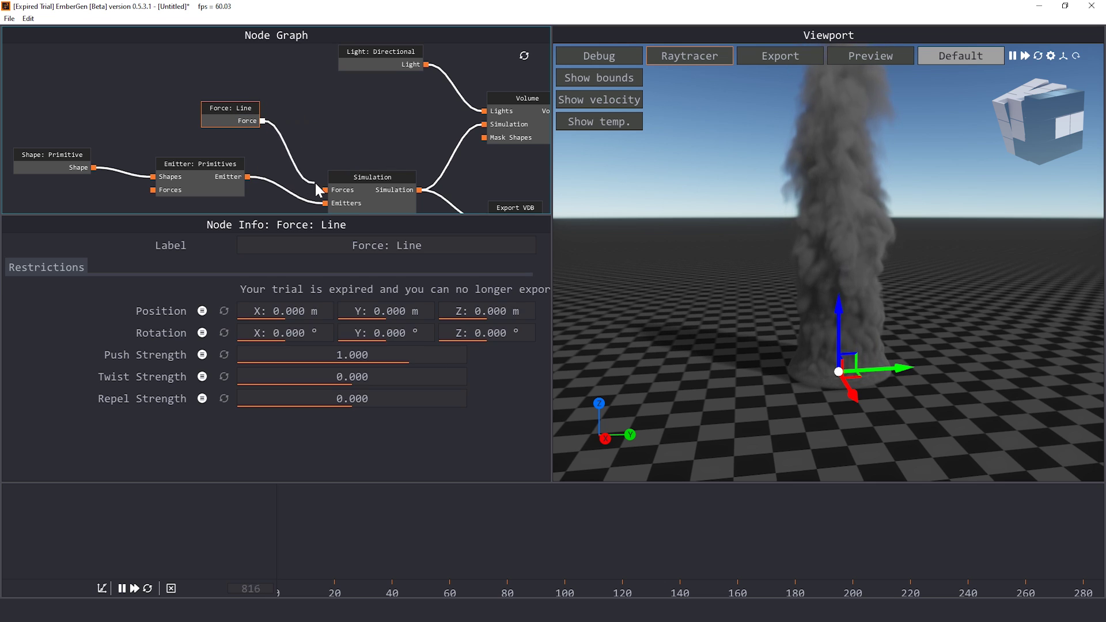
{"action": "left_click_drag", "start_coordinate": [327, 196], "coordinate": [326, 191]}
{"action": "scroll", "coordinate": [707, 407], "scroll_direction": "down", "scroll_amount": 1}
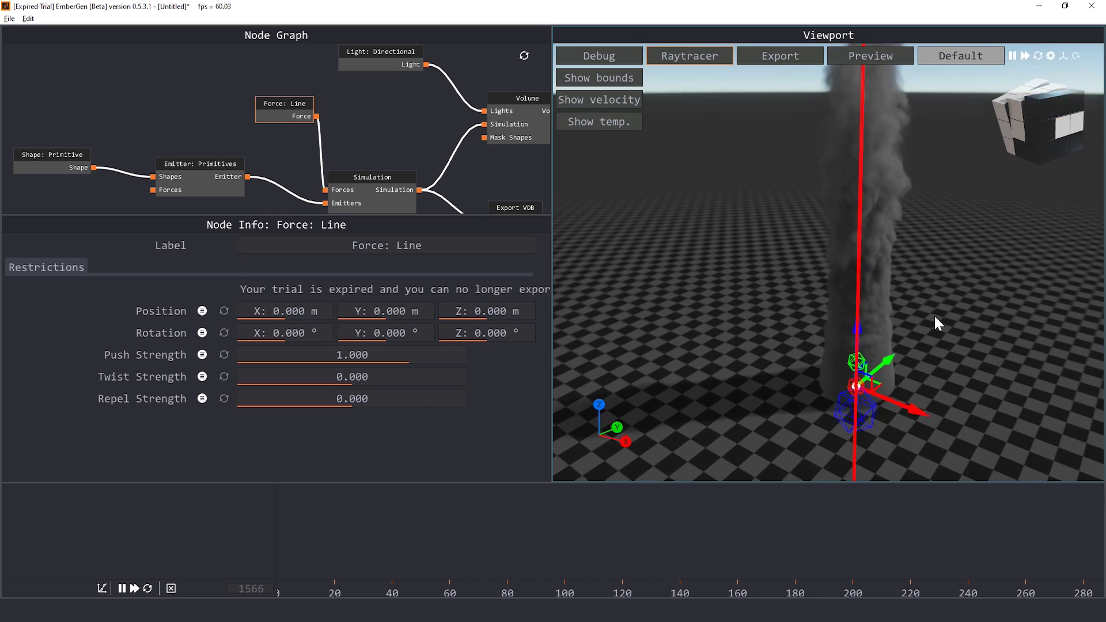
Step: Give the line force Push 0.030, Twist 0.730 and Repel -1.010
{"action": "left_click_drag", "start_coordinate": [396, 355], "coordinate": [579, 355]}
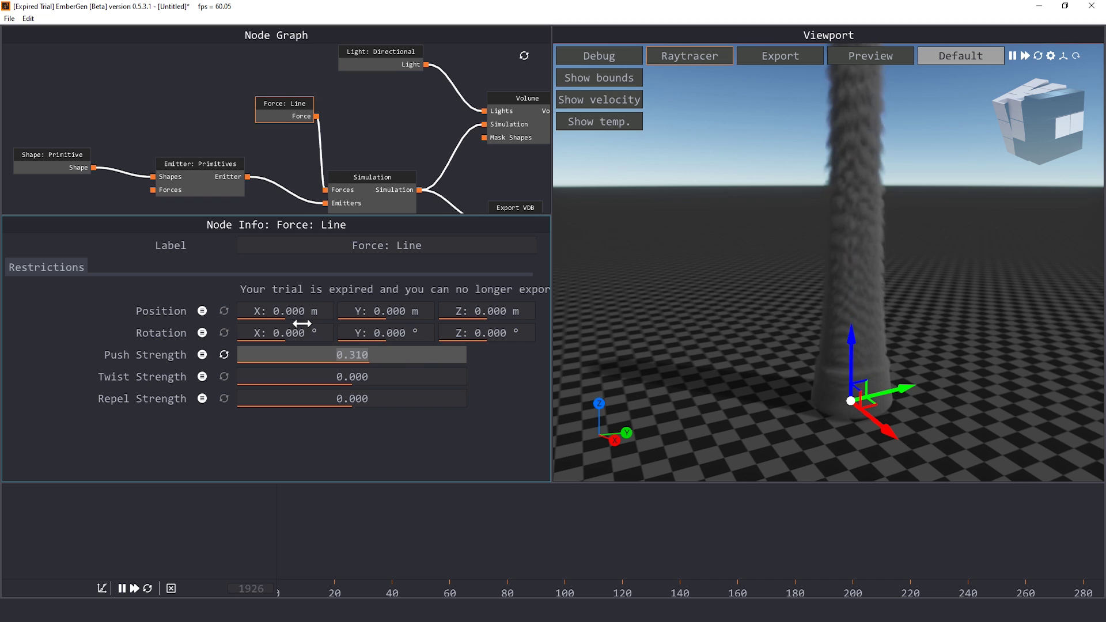
{"action": "type", "text": "0.030"}
{"action": "left_click_drag", "start_coordinate": [346, 376], "coordinate": [407, 373]}
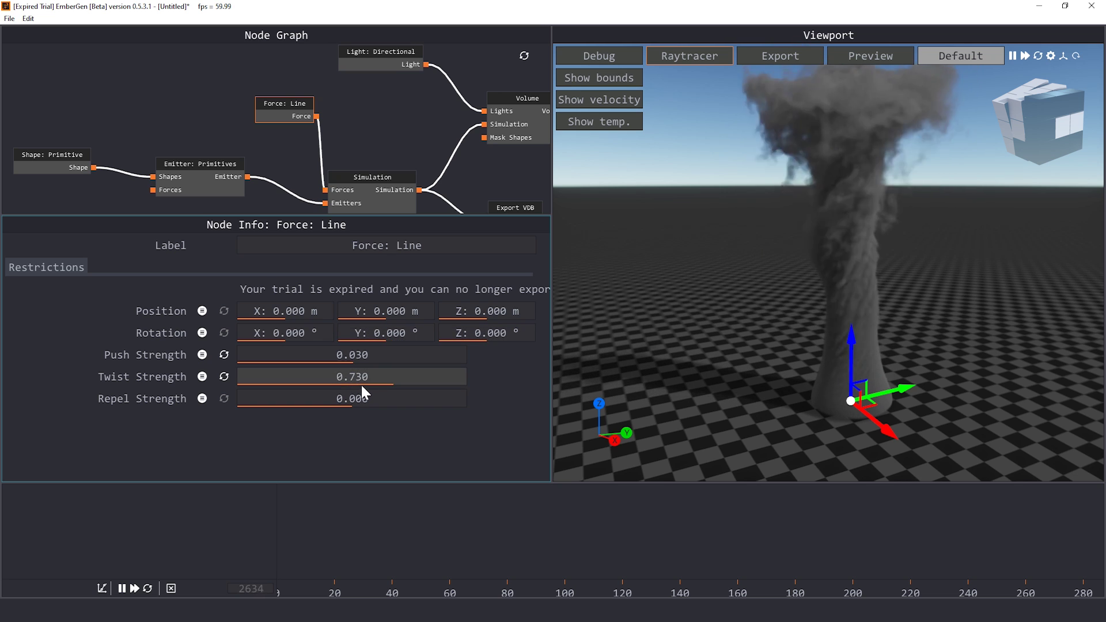
{"action": "left_click_drag", "start_coordinate": [375, 399], "coordinate": [313, 397]}
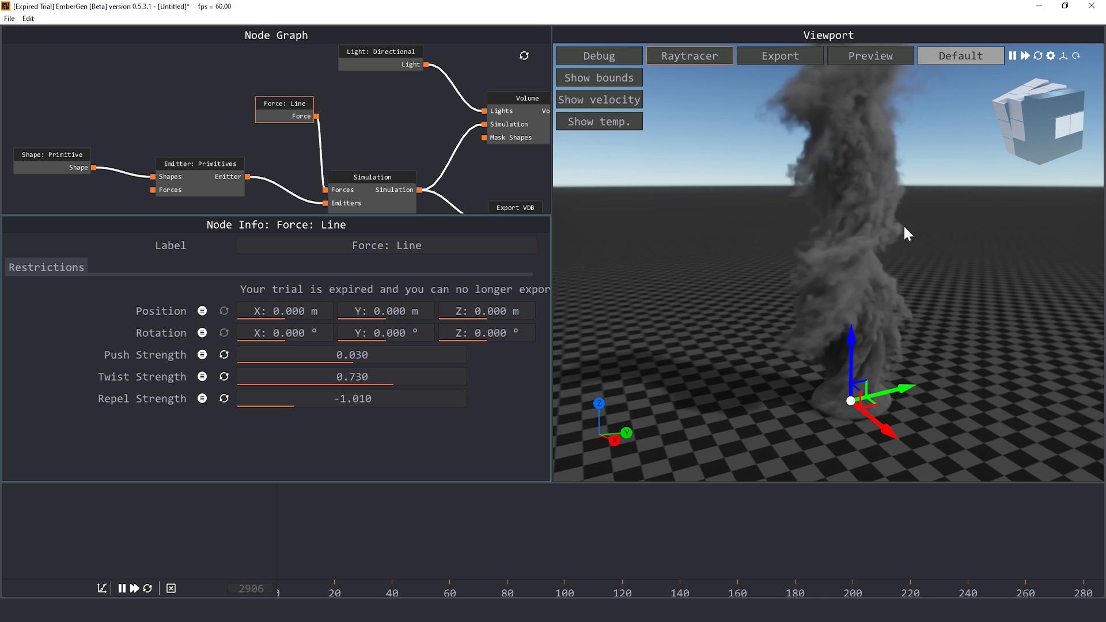
{"action": "mouse_move", "coordinate": [847, 424]}
{"action": "left_mouse_down"}
{"action": "mouse_move", "coordinate": [864, 416]}
{"action": "mouse_move", "coordinate": [850, 407]}
{"action": "left_mouse_up"}
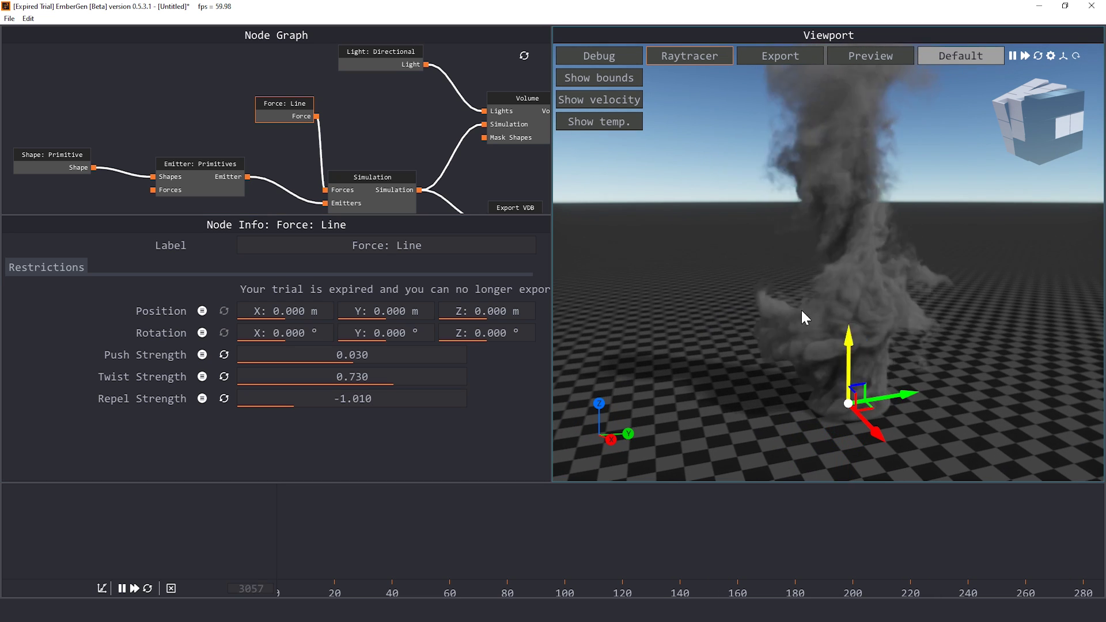
{"action": "right_click", "coordinate": [248, 115]}
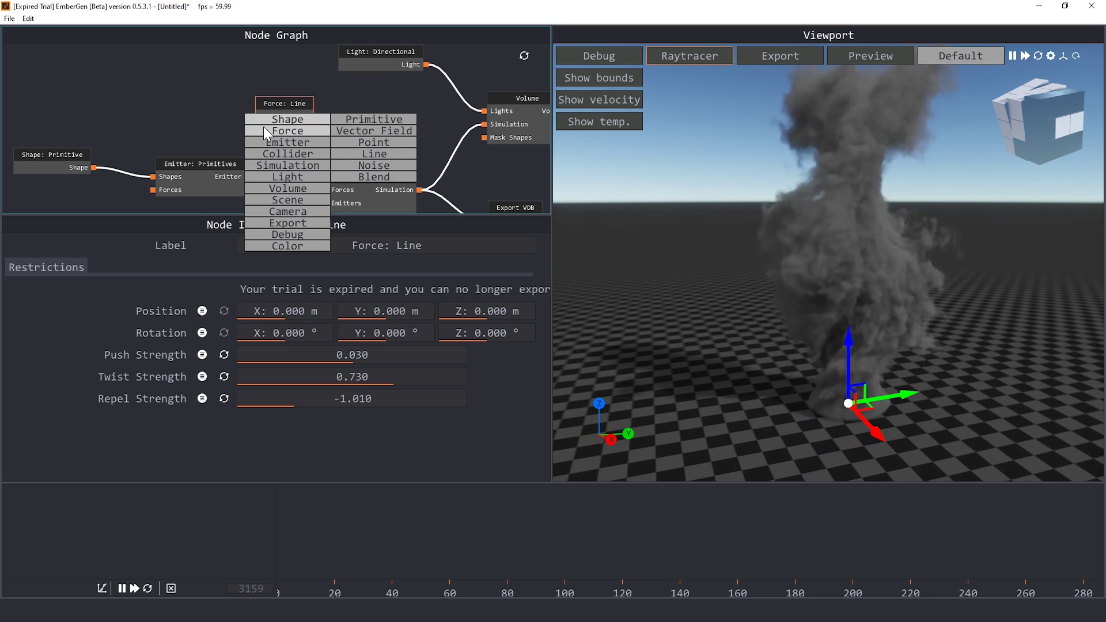
Step: Add a Force: Point node and raise it to Z 28.750 m
{"action": "left_click", "coordinate": [377, 143]}
{"action": "mouse_move", "coordinate": [277, 98]}
{"action": "left_mouse_down"}
{"action": "mouse_move", "coordinate": [254, 129]}
{"action": "mouse_move", "coordinate": [326, 191]}
{"action": "left_mouse_up"}
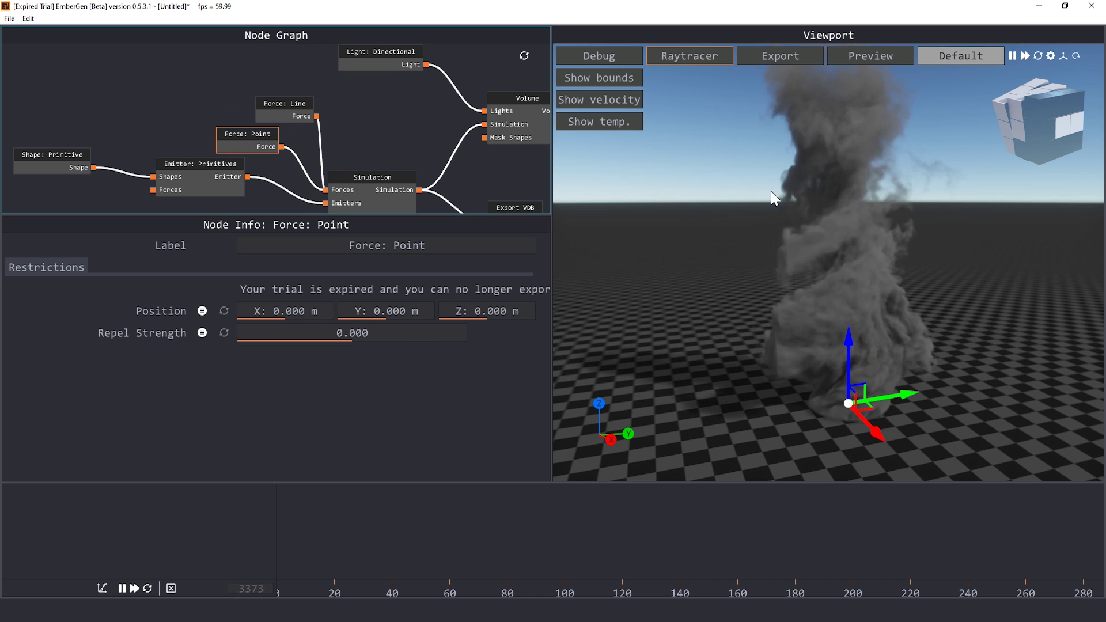
{"action": "left_click_drag", "start_coordinate": [853, 359], "coordinate": [847, 57]}
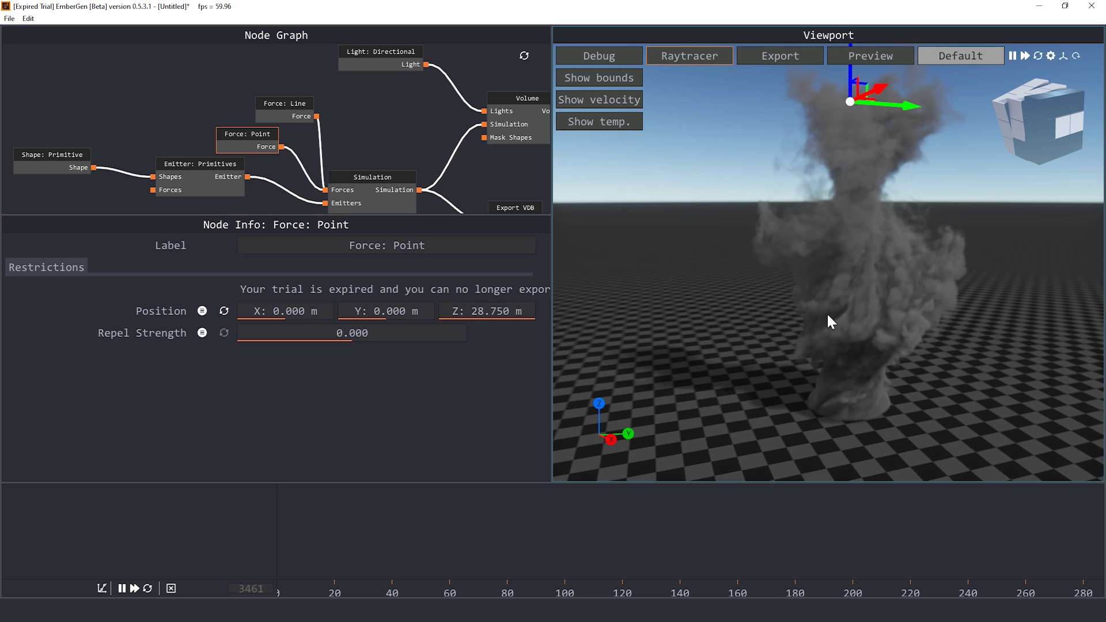
{"action": "middle_click_drag", "start_coordinate": [828, 312], "coordinate": [818, 309]}
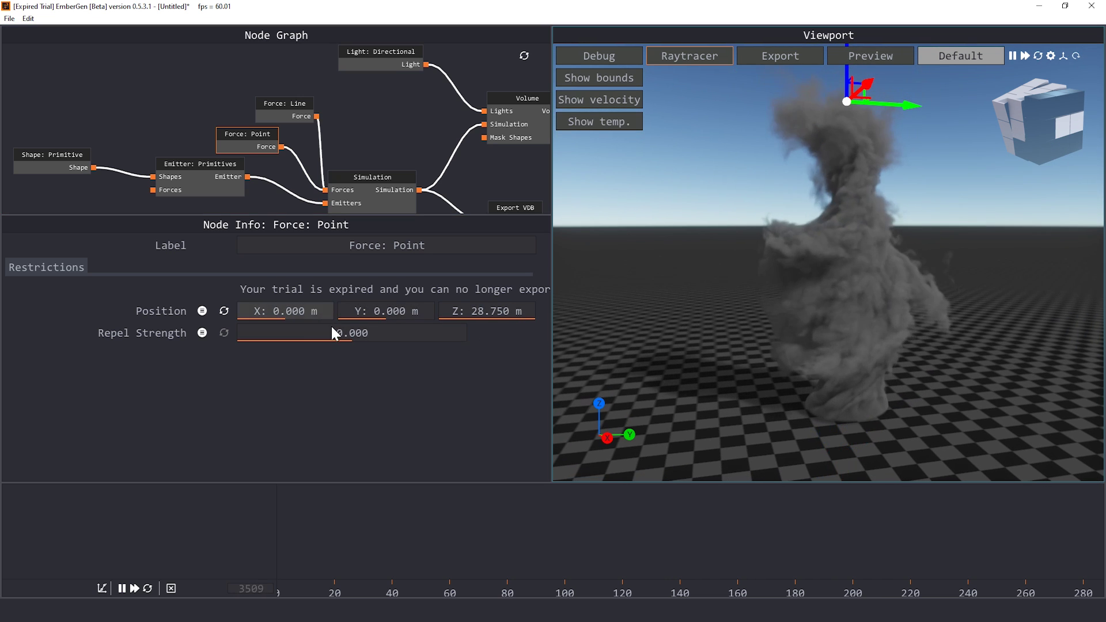
Step: Set the point force's Repel Strength to -0.300
{"action": "mouse_move", "coordinate": [370, 341]}
{"action": "left_mouse_down"}
{"action": "mouse_move", "coordinate": [344, 340]}
{"action": "mouse_move", "coordinate": [395, 339]}
{"action": "mouse_move", "coordinate": [321, 340]}
{"action": "left_mouse_up"}
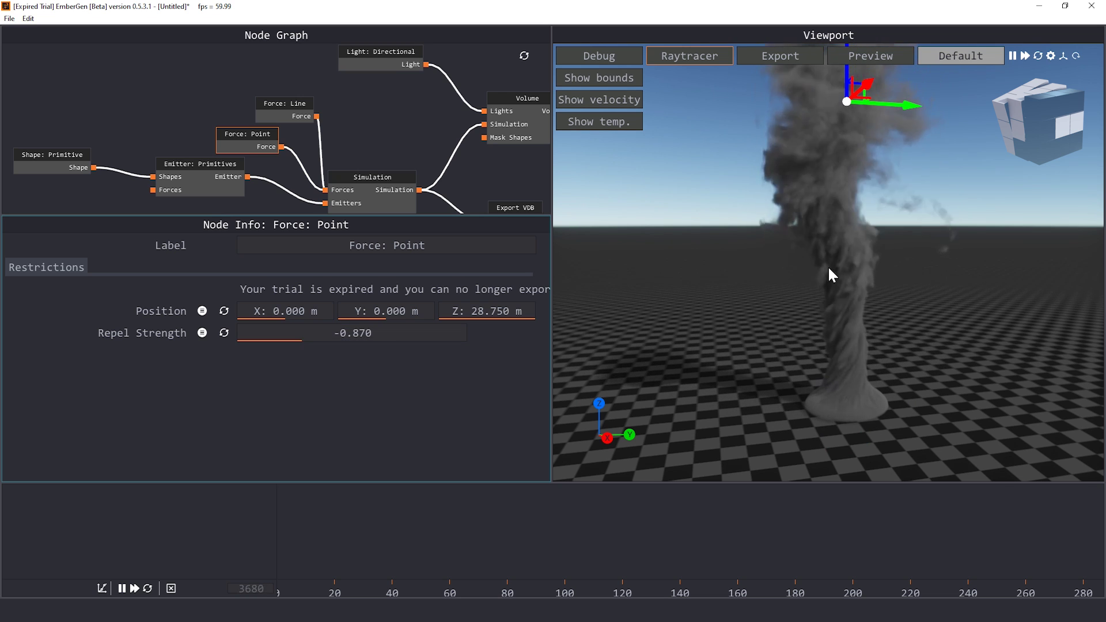
{"action": "left_click_drag", "start_coordinate": [333, 334], "coordinate": [419, 333]}
{"action": "scroll", "coordinate": [771, 387], "scroll_direction": "down", "scroll_amount": 1}
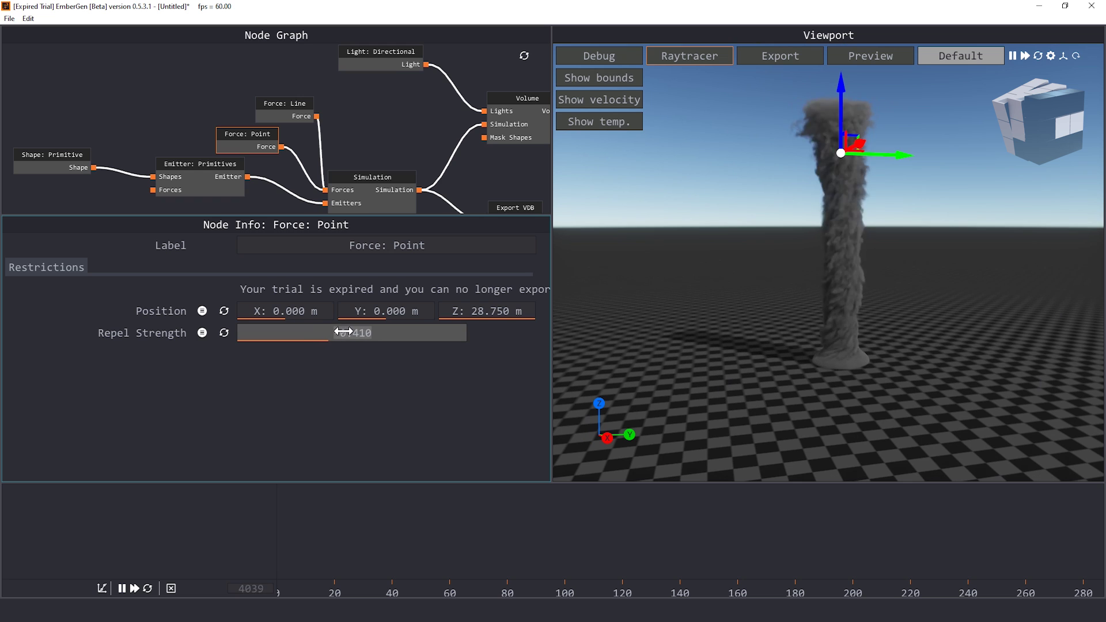
{"action": "left_click_drag", "start_coordinate": [344, 337], "coordinate": [360, 337]}
{"action": "scroll", "coordinate": [834, 285], "scroll_direction": "up", "scroll_amount": 2}
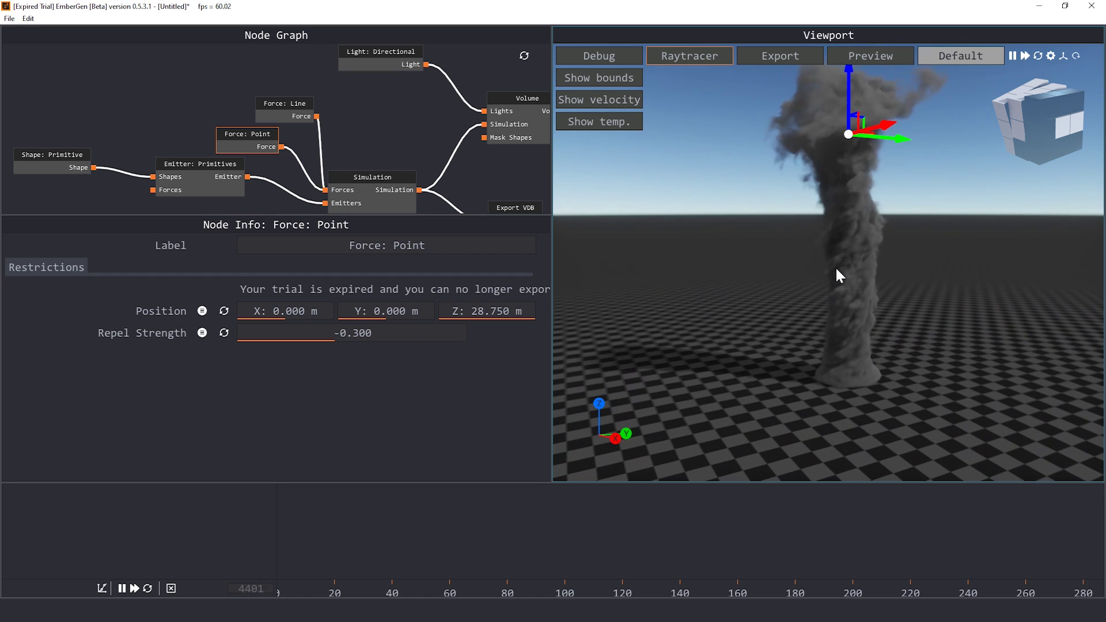
Step: Lower the line force's Twist Strength to 0.540
{"action": "left_click", "coordinate": [283, 106]}
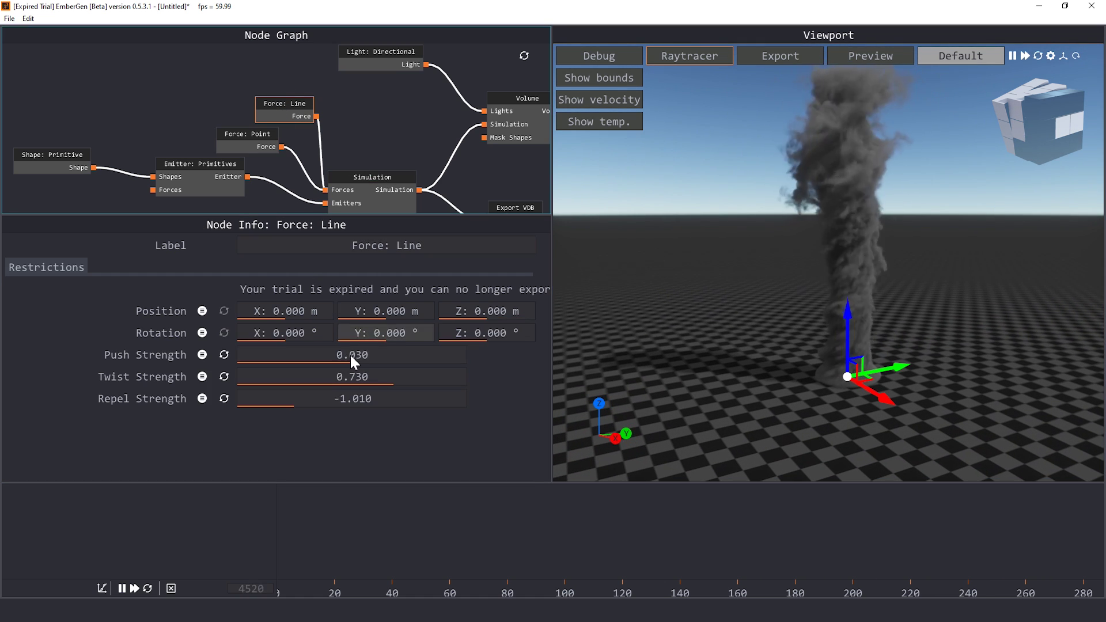
{"action": "left_click_drag", "start_coordinate": [401, 376], "coordinate": [382, 376]}
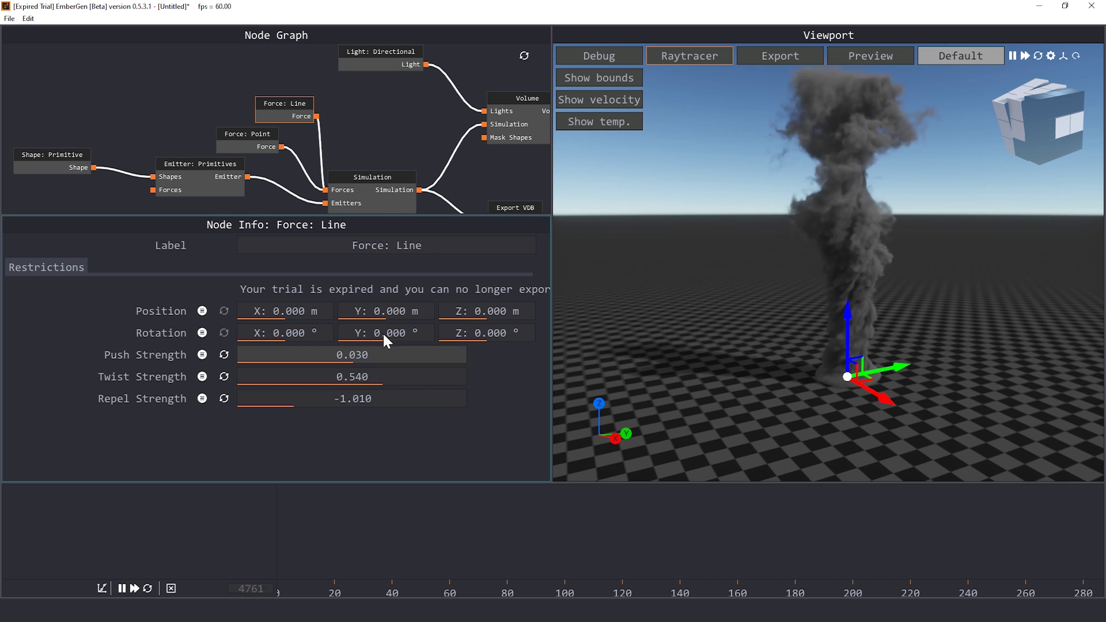
{"action": "left_click_drag", "start_coordinate": [877, 347], "coordinate": [857, 350]}
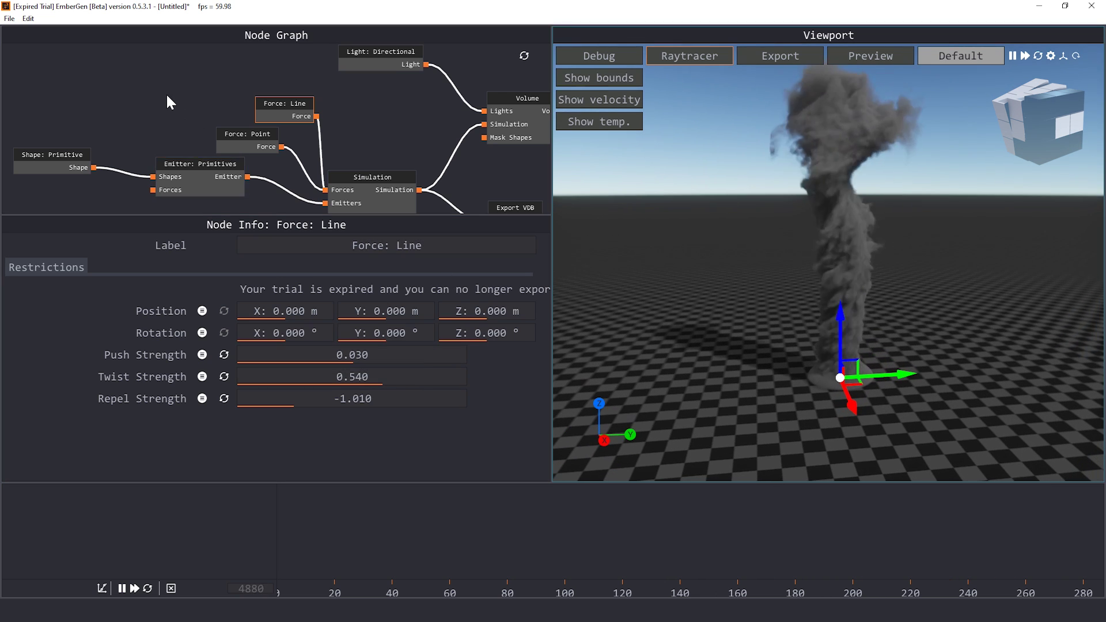
{"action": "scroll", "coordinate": [138, 109], "scroll_direction": "down", "scroll_amount": 5}
{"action": "scroll", "coordinate": [136, 109], "scroll_direction": "up", "scroll_amount": 5}
{"action": "scroll", "coordinate": [849, 419], "scroll_direction": "up", "scroll_amount": 2}
{"action": "scroll", "coordinate": [849, 420], "scroll_direction": "up", "scroll_amount": 2}
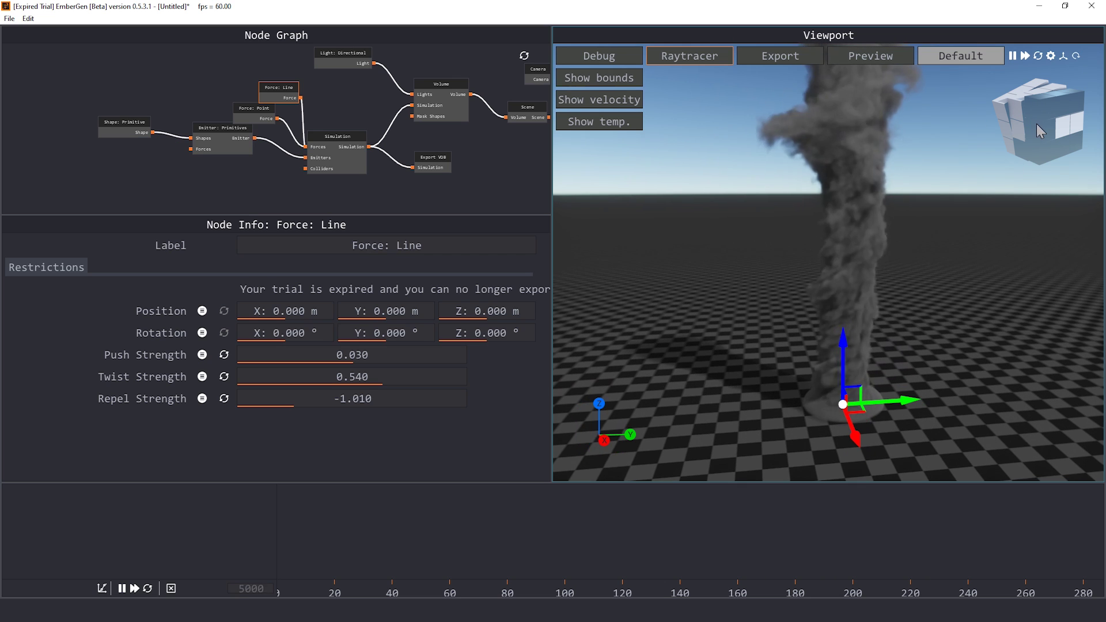
Step: Orbit toward the tornado base and move the Shape: Primitive node further left
{"action": "mouse_move", "coordinate": [945, 281]}
{"action": "left_mouse_down"}
{"action": "mouse_move", "coordinate": [945, 313]}
{"action": "mouse_move", "coordinate": [887, 369]}
{"action": "left_mouse_up"}
{"action": "scroll", "coordinate": [887, 369], "scroll_direction": "up", "scroll_amount": 2}
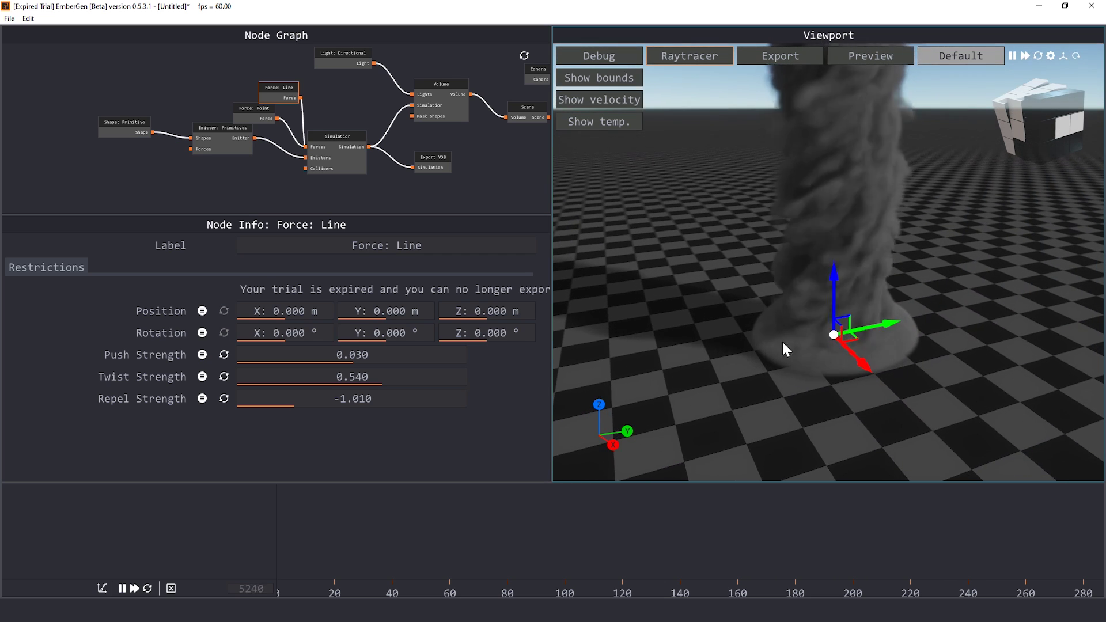
{"action": "scroll", "coordinate": [110, 161], "scroll_direction": "up", "scroll_amount": 1}
{"action": "scroll", "coordinate": [144, 125], "scroll_direction": "up", "scroll_amount": 1}
{"action": "left_click_drag", "start_coordinate": [144, 122], "coordinate": [92, 112]}
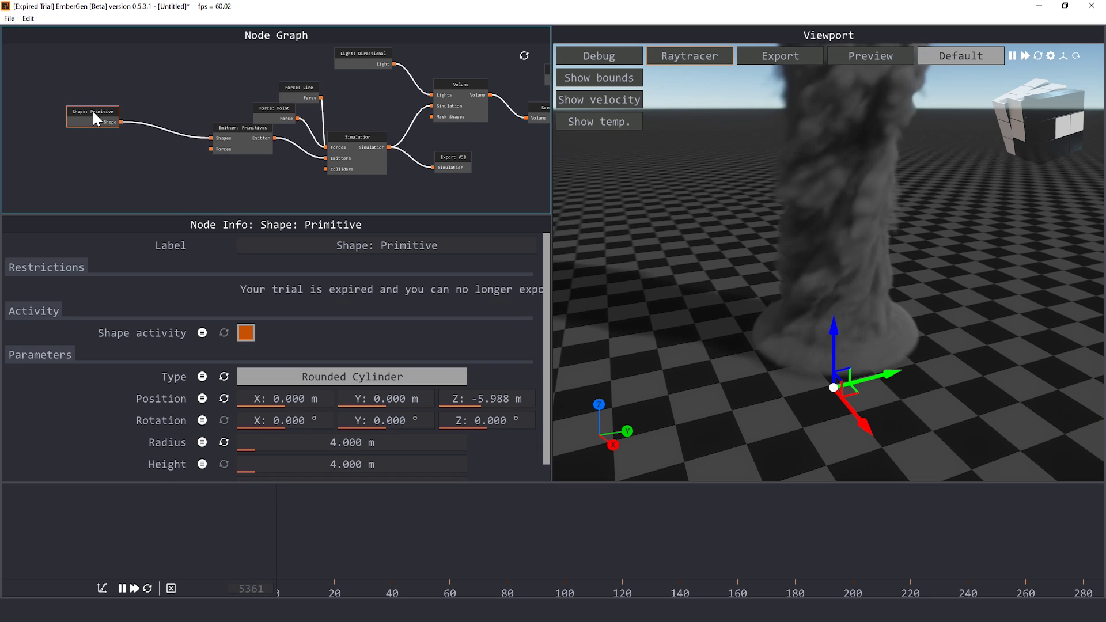
{"action": "right_click", "coordinate": [73, 144]}
{"action": "mouse_move", "coordinate": [116, 150]}
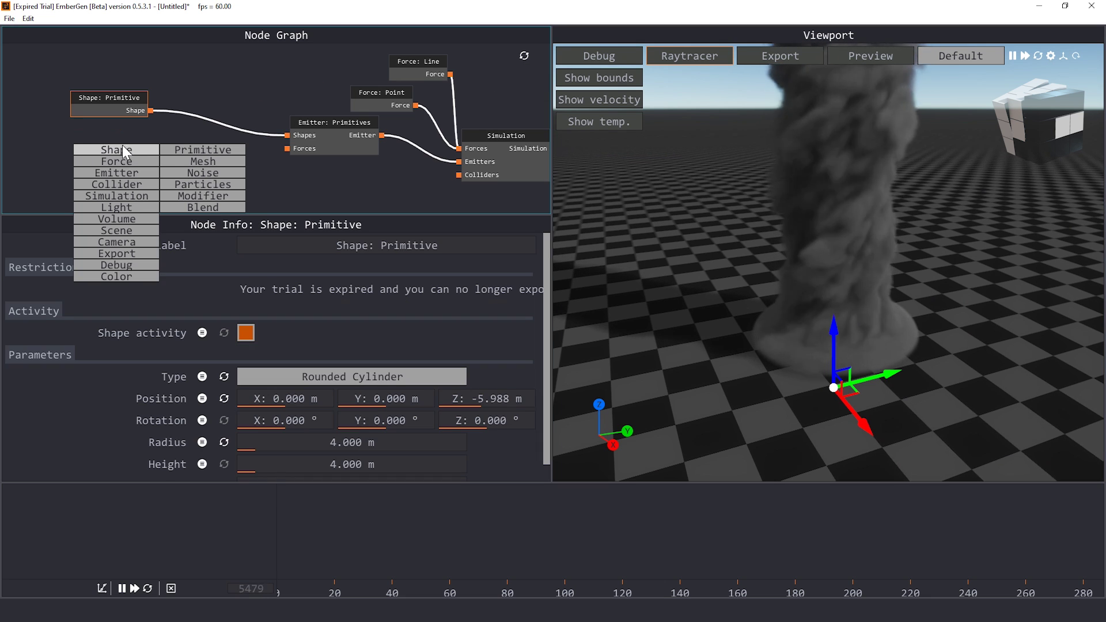
Step: Add a Shape: Blend node and connect the primitive into its Shape A
{"action": "left_click", "coordinate": [218, 204]}
{"action": "left_click_drag", "start_coordinate": [119, 135], "coordinate": [212, 135]}
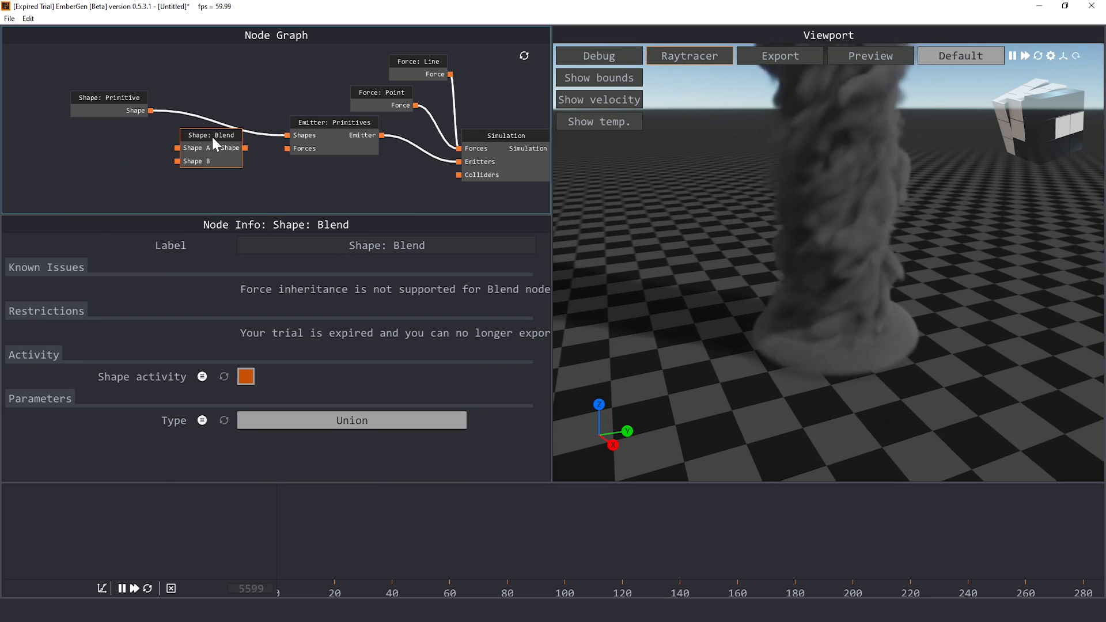
{"action": "left_click_drag", "start_coordinate": [150, 110], "coordinate": [177, 147]}
{"action": "left_click", "coordinate": [255, 131]}
Step: Add a Shape: Noise node into Shape B and feed Blend's output into the emitter
{"action": "right_click", "coordinate": [47, 149]}
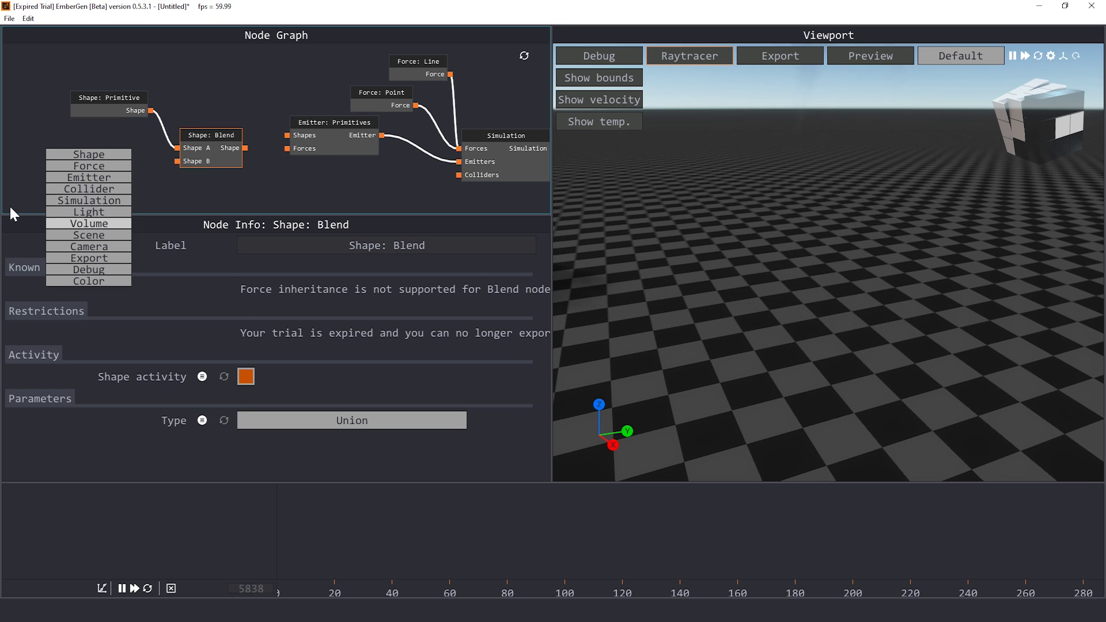
{"action": "mouse_move", "coordinate": [89, 155]}
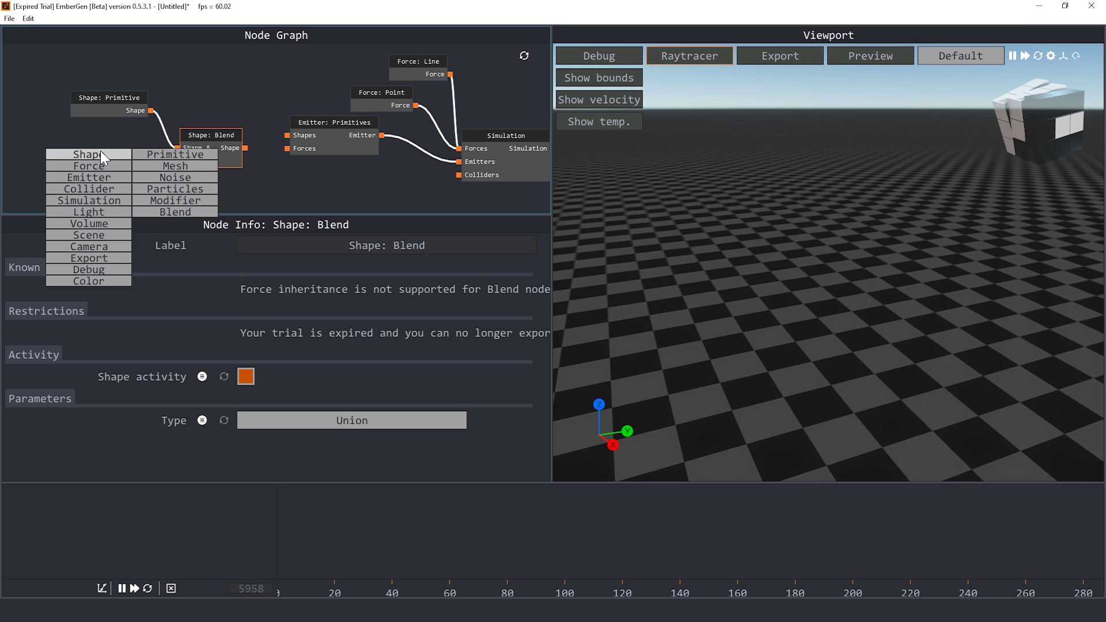
{"action": "left_click", "coordinate": [176, 178]}
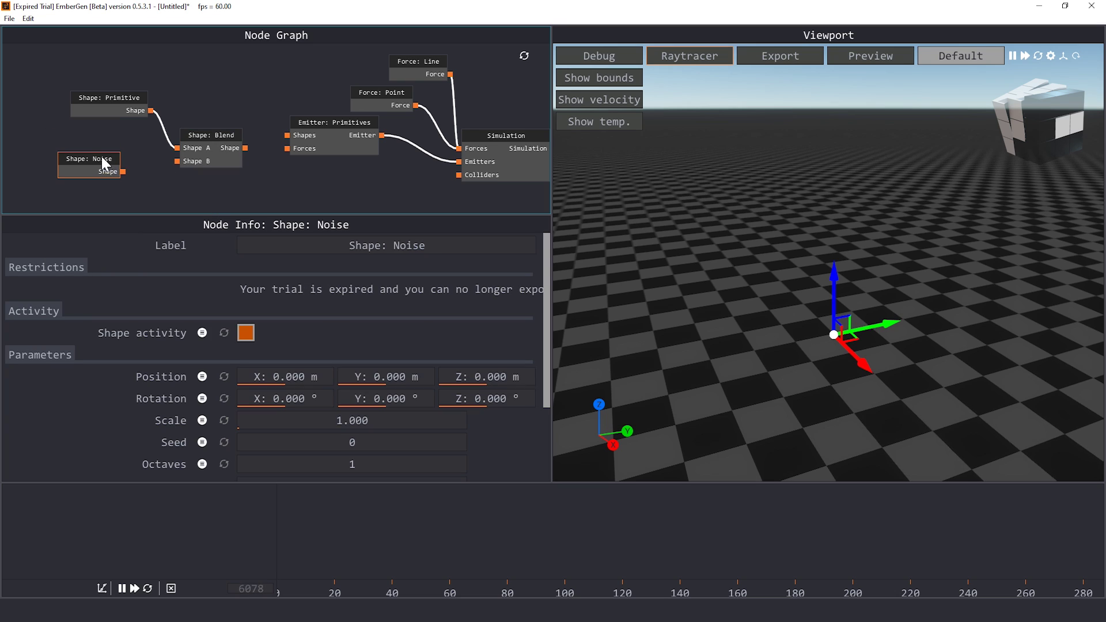
{"action": "left_click_drag", "start_coordinate": [179, 161], "coordinate": [181, 162]}
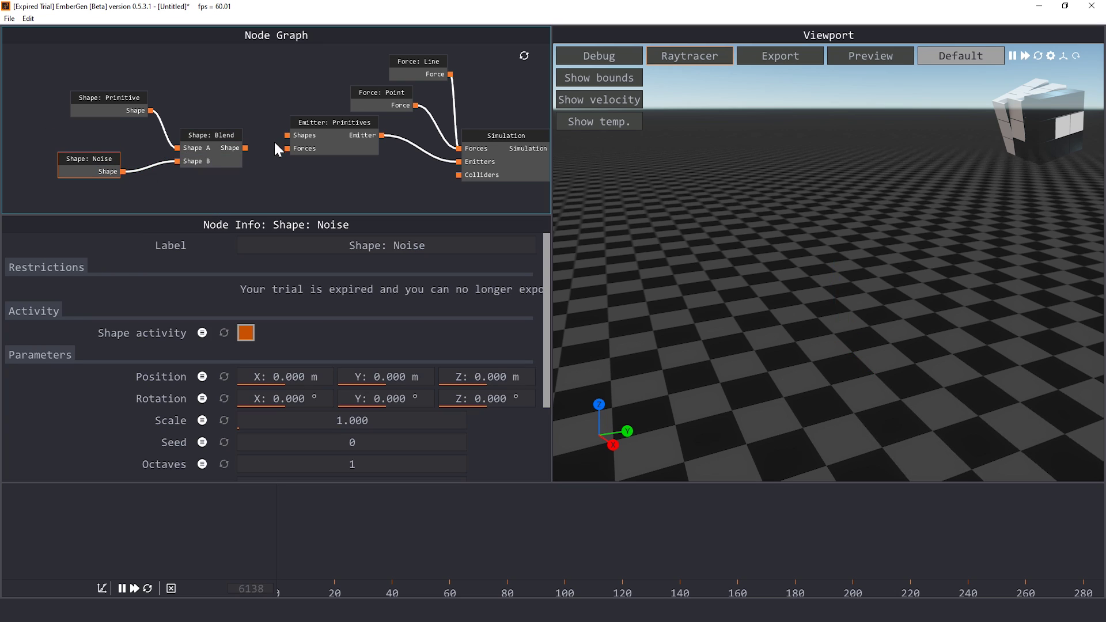
{"action": "left_click_drag", "start_coordinate": [296, 133], "coordinate": [291, 135]}
{"action": "mouse_move", "coordinate": [665, 347]}
{"action": "left_mouse_down"}
{"action": "mouse_move", "coordinate": [720, 351]}
{"action": "mouse_move", "coordinate": [955, 233]}
{"action": "left_mouse_up"}
{"action": "left_click", "coordinate": [211, 136]}
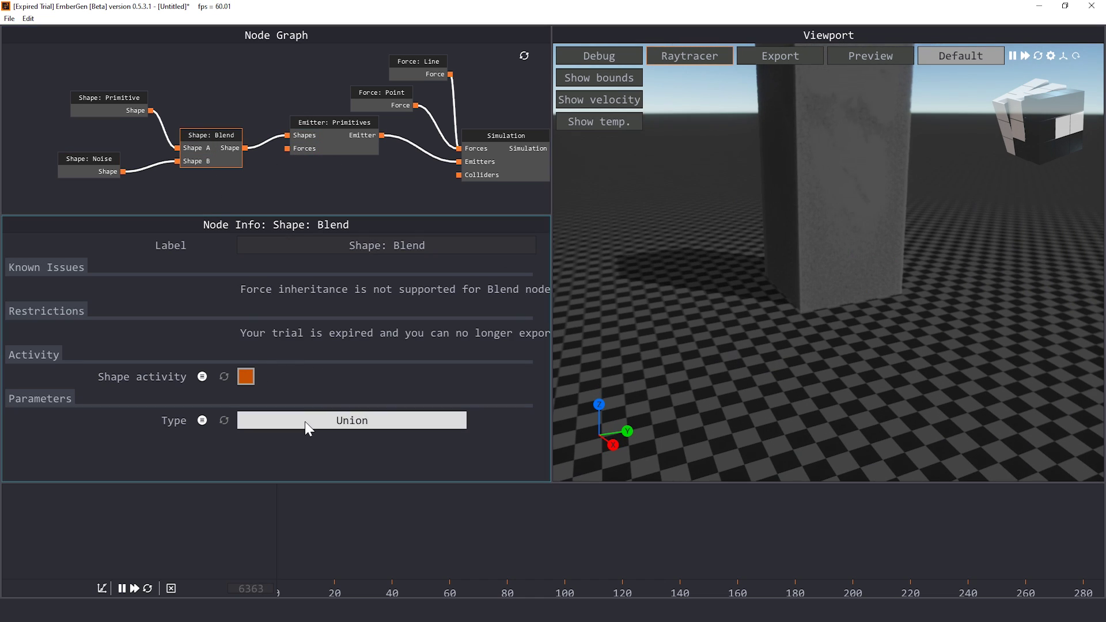
Step: Set the Blend type to Smooth Intersection and restart the simulation
{"action": "left_click", "coordinate": [305, 421]}
{"action": "scroll", "coordinate": [202, 428], "scroll_direction": "down", "scroll_amount": 2}
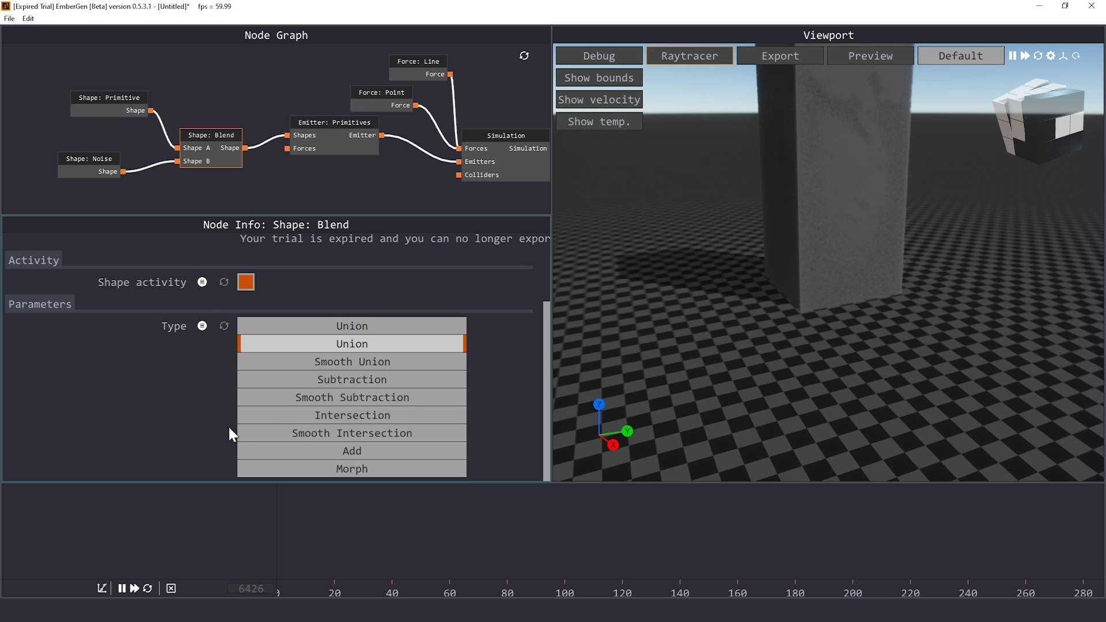
{"action": "left_click", "coordinate": [346, 434]}
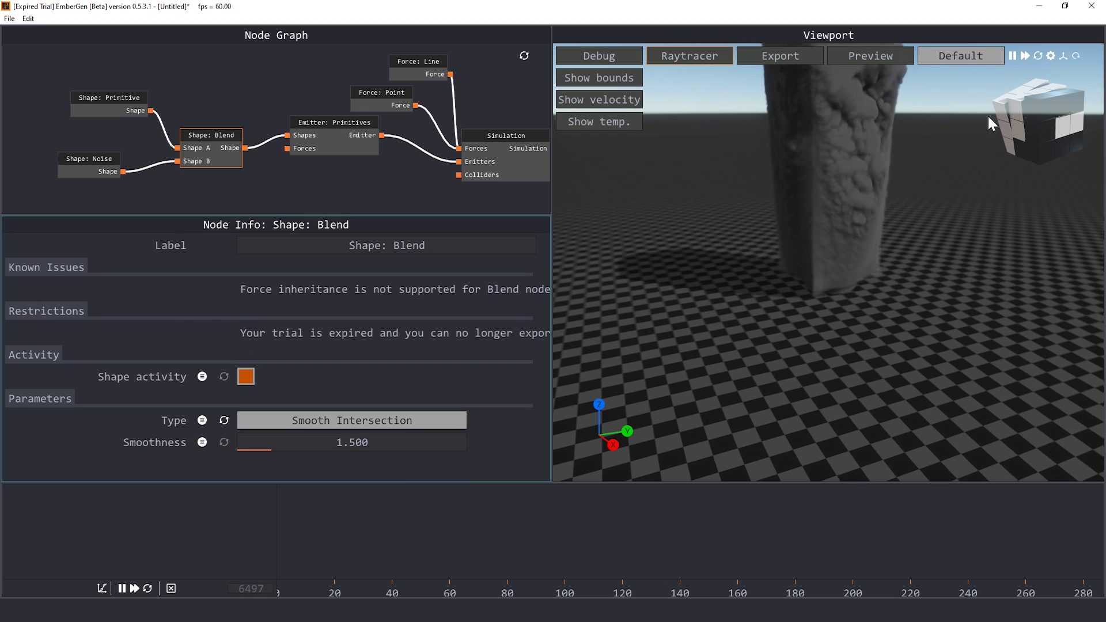
{"action": "left_click", "coordinate": [1039, 55]}
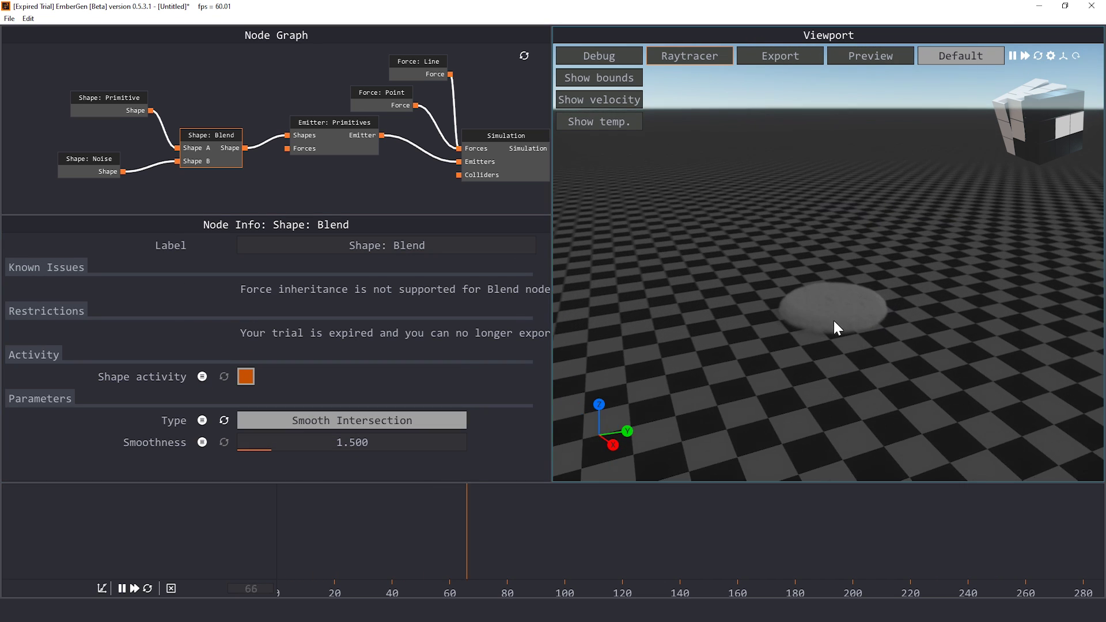
Step: Turn on Show emitter for Emitter: Primitives to reveal the noisy ring
{"action": "left_click", "coordinate": [87, 159]}
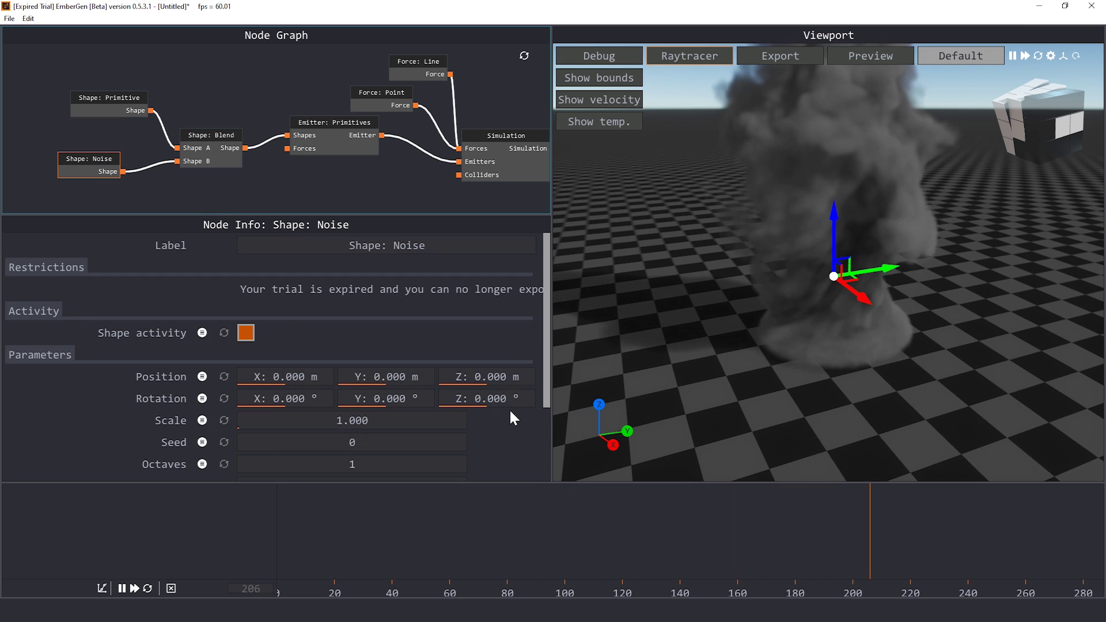
{"action": "left_click", "coordinate": [335, 123]}
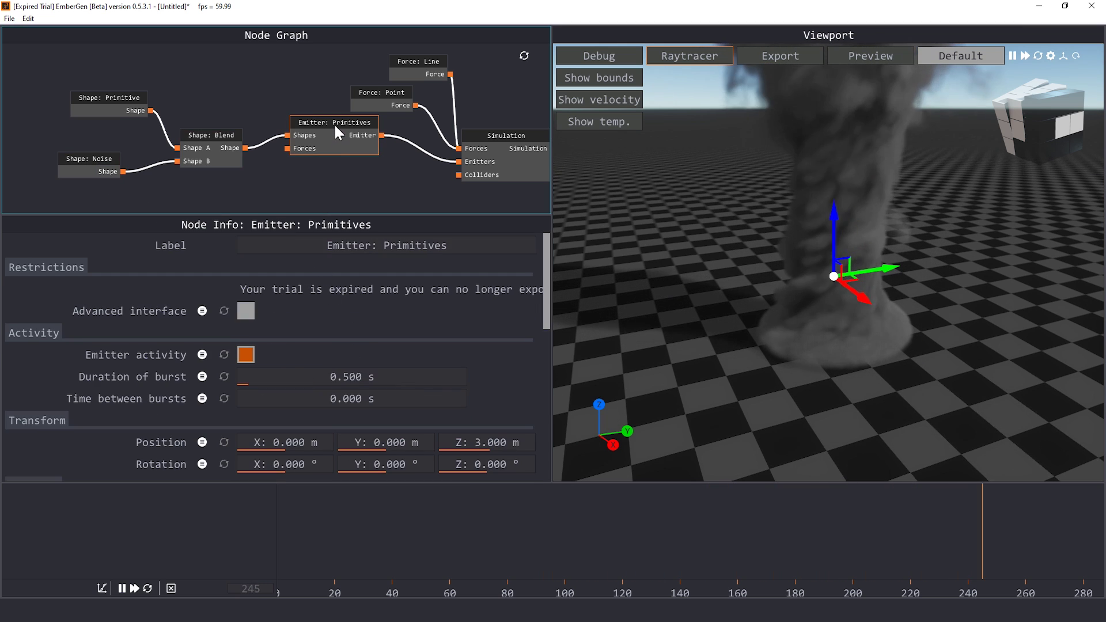
{"action": "scroll", "coordinate": [127, 350], "scroll_direction": "down", "scroll_amount": 2}
{"action": "scroll", "coordinate": [124, 349], "scroll_direction": "down", "scroll_amount": 1}
{"action": "scroll", "coordinate": [125, 352], "scroll_direction": "down", "scroll_amount": 1}
{"action": "scroll", "coordinate": [124, 351], "scroll_direction": "down", "scroll_amount": 2}
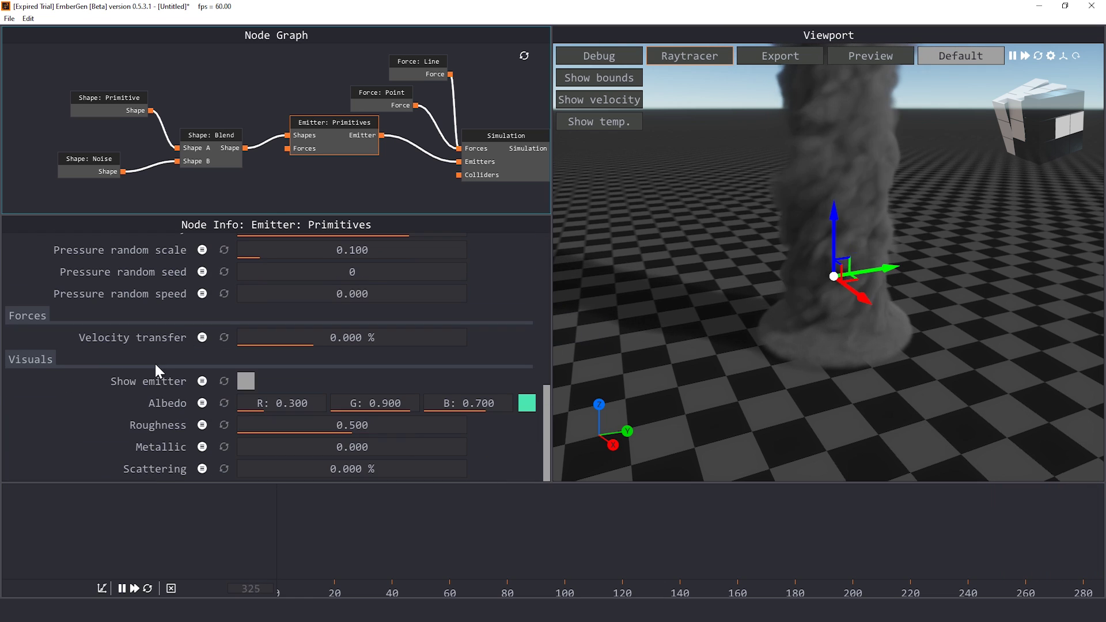
{"action": "left_click", "coordinate": [246, 381]}
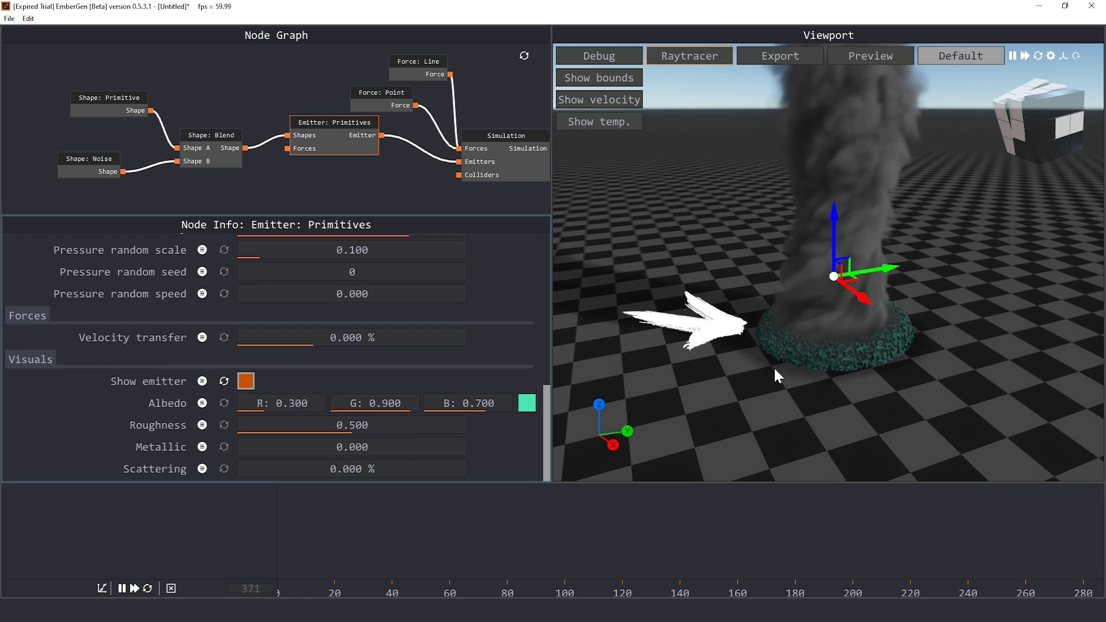
{"action": "left_click", "coordinate": [101, 161]}
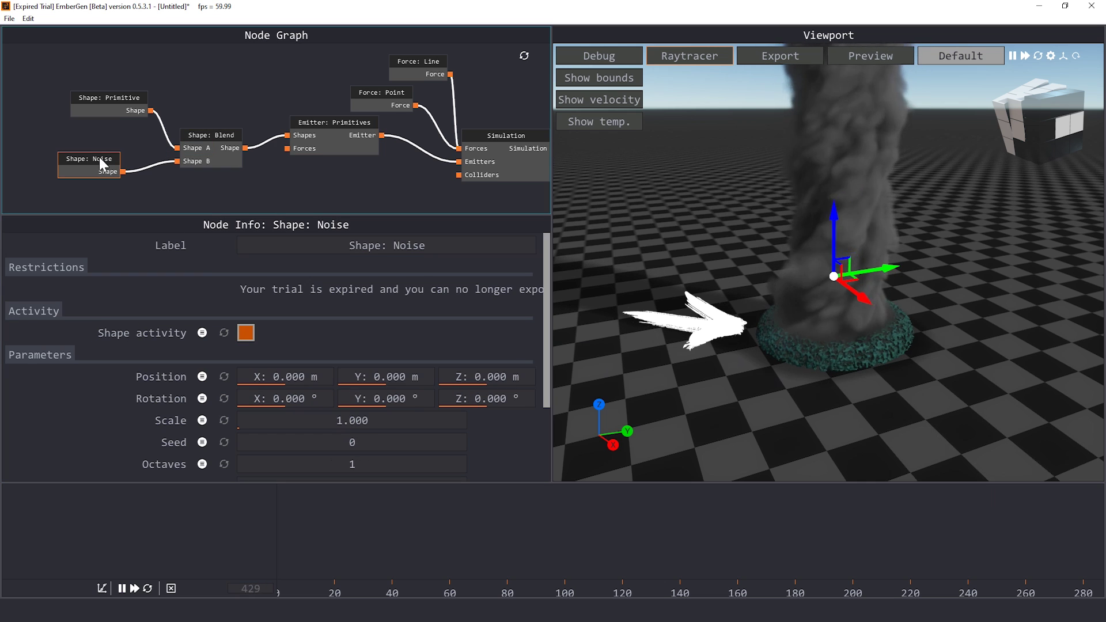
Step: Enlarge the noise Scale to 14 and increase the Blend Smoothness
{"action": "scroll", "coordinate": [392, 403], "scroll_direction": "down", "scroll_amount": 3}
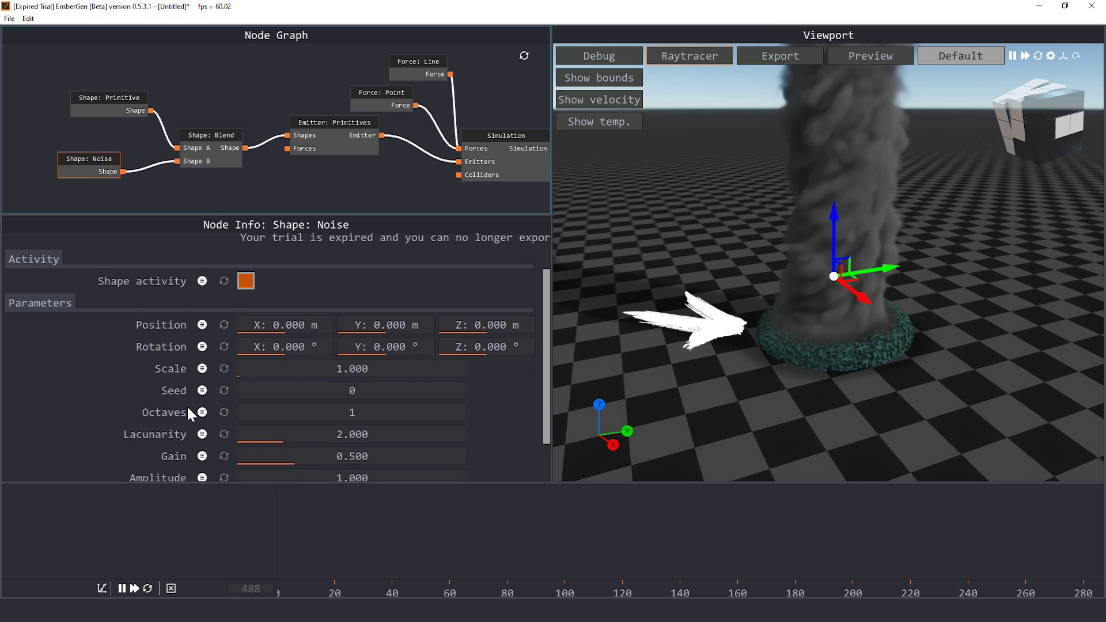
{"action": "left_click_drag", "start_coordinate": [247, 351], "coordinate": [275, 350]}
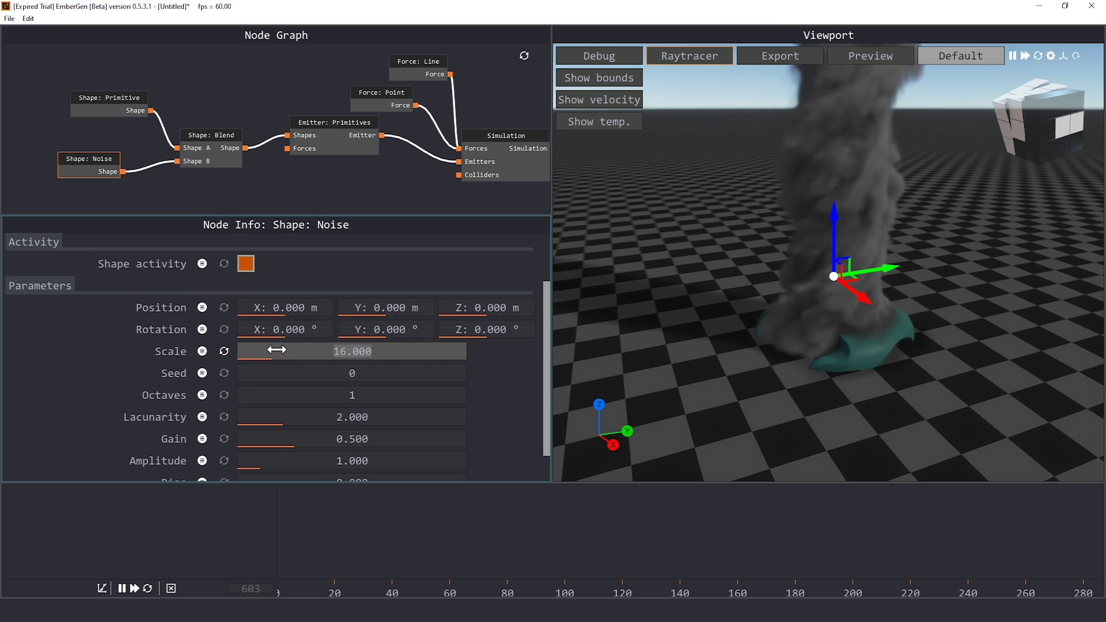
{"action": "left_click", "coordinate": [206, 142]}
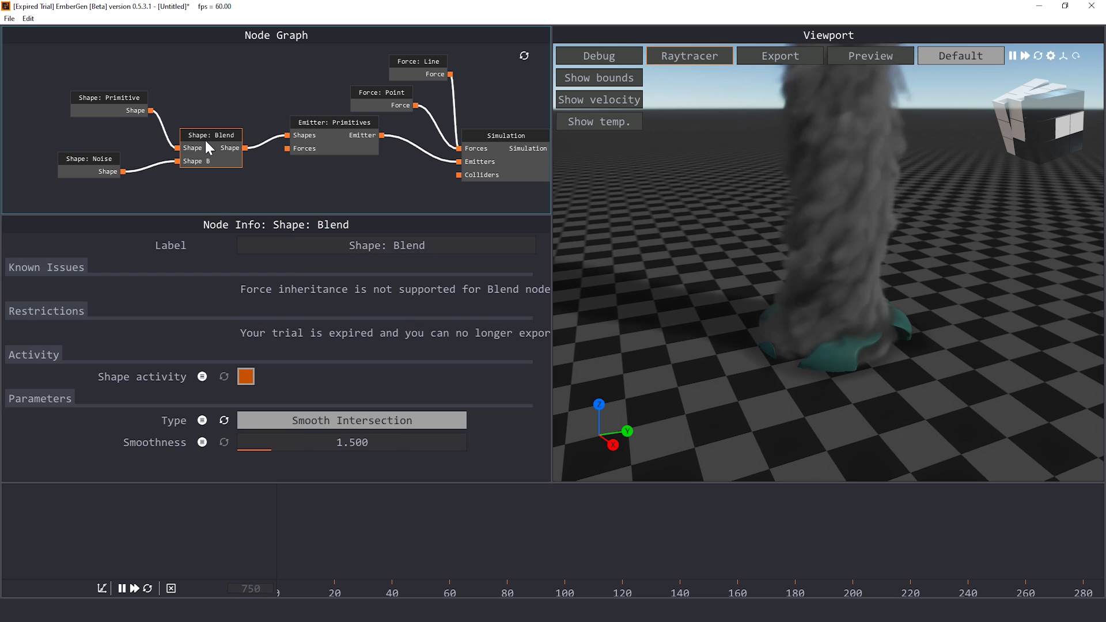
{"action": "left_click_drag", "start_coordinate": [433, 443], "coordinate": [444, 435]}
{"action": "left_click", "coordinate": [94, 163]}
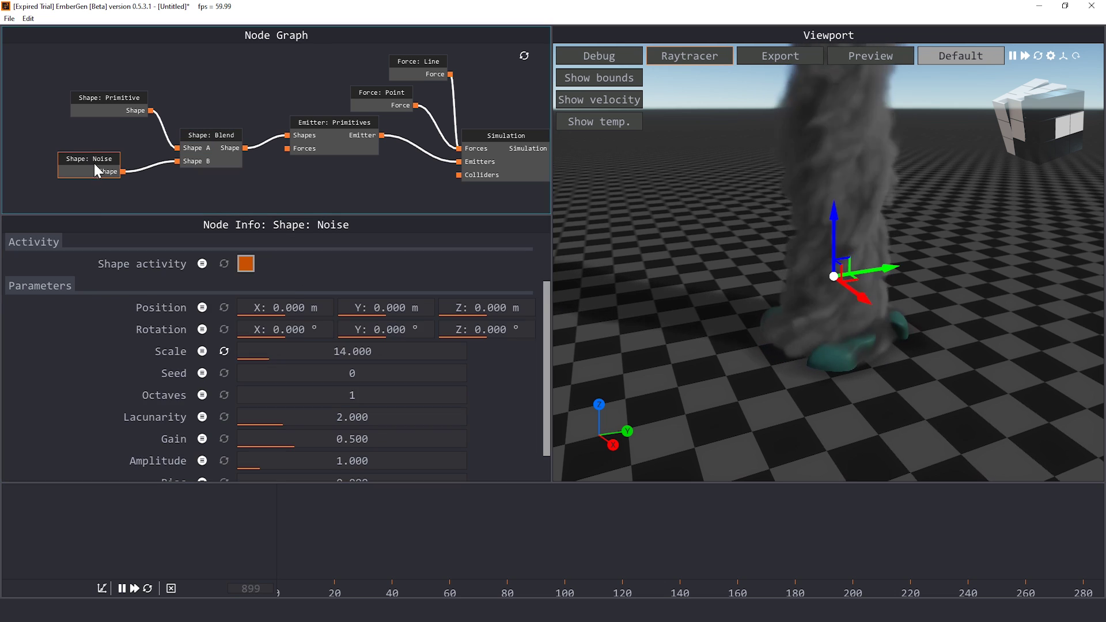
{"action": "scroll", "coordinate": [135, 392], "scroll_direction": "down", "scroll_amount": 2}
{"action": "left_click_drag", "start_coordinate": [346, 468], "coordinate": [494, 468]}
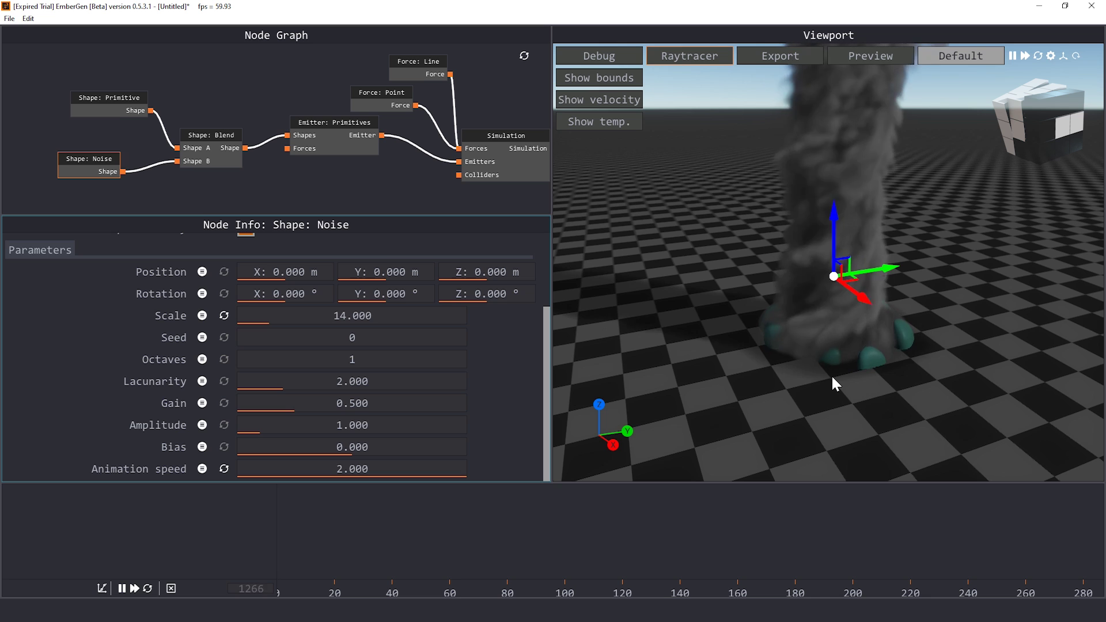
Step: Hide the emitter, reduce the noise scale slightly, then show the emitter again
{"action": "left_click", "coordinate": [330, 122]}
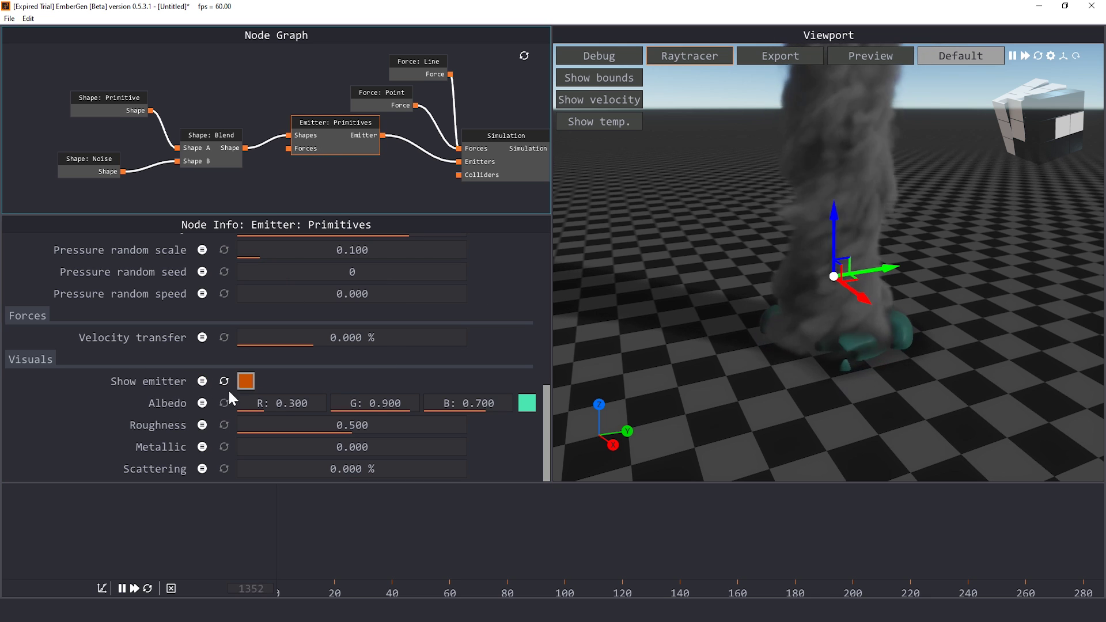
{"action": "left_click", "coordinate": [253, 382]}
{"action": "mouse_move", "coordinate": [766, 415]}
{"action": "left_mouse_down"}
{"action": "mouse_move", "coordinate": [721, 395]}
{"action": "mouse_move", "coordinate": [832, 333]}
{"action": "left_mouse_up"}
{"action": "left_click", "coordinate": [76, 154]}
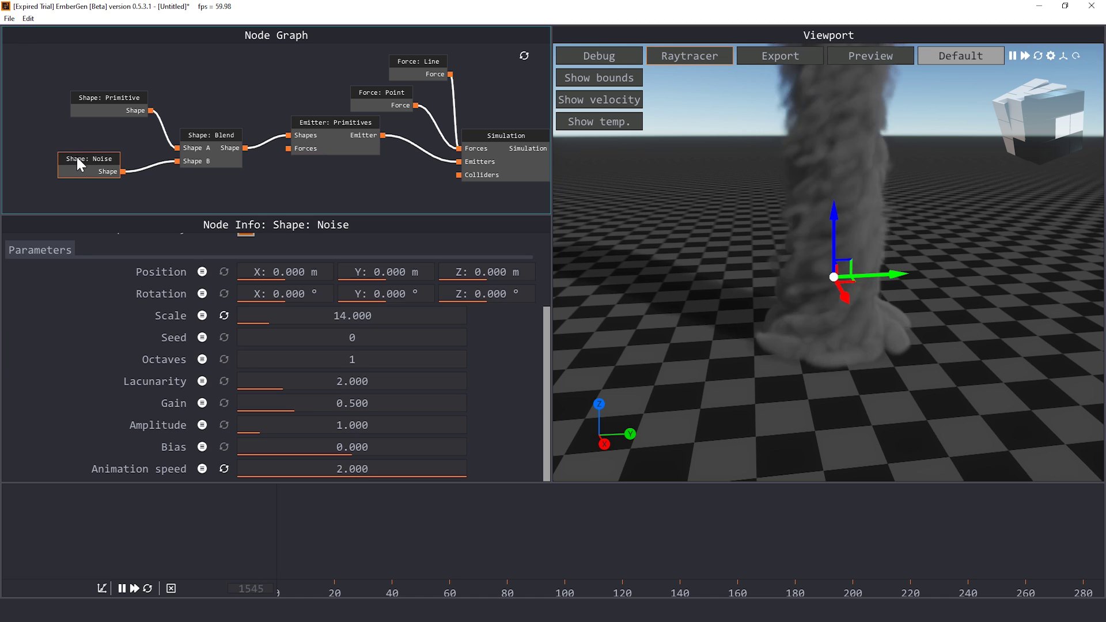
{"action": "mouse_move", "coordinate": [343, 316]}
{"action": "left_mouse_down"}
{"action": "mouse_move", "coordinate": [278, 317]}
{"action": "mouse_move", "coordinate": [314, 317]}
{"action": "left_mouse_up"}
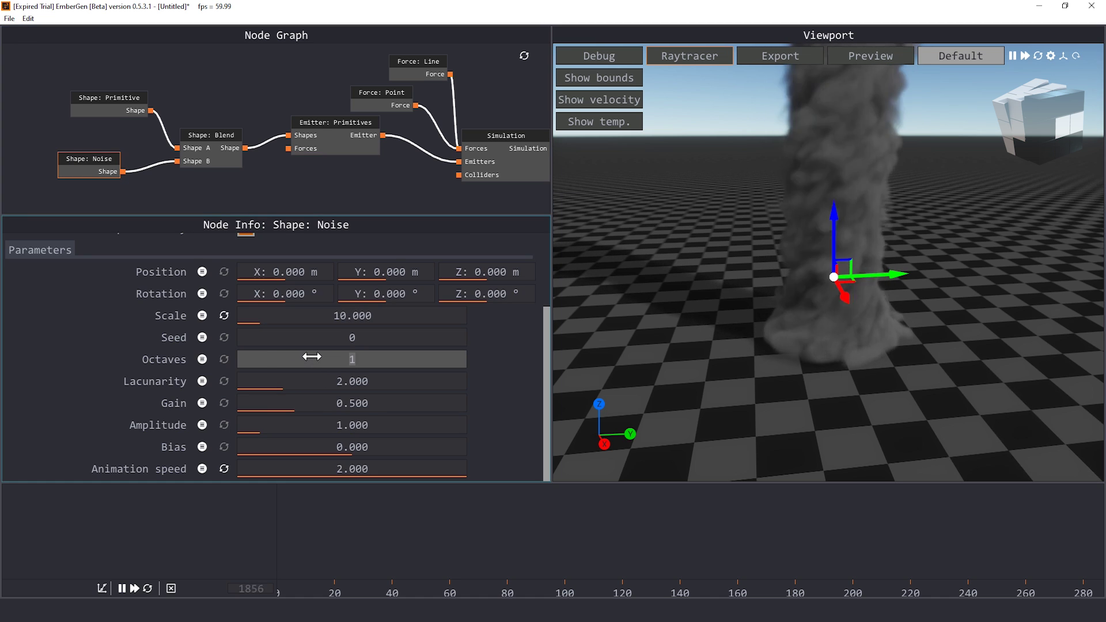
{"action": "left_click", "coordinate": [354, 149]}
{"action": "left_click", "coordinate": [246, 381]}
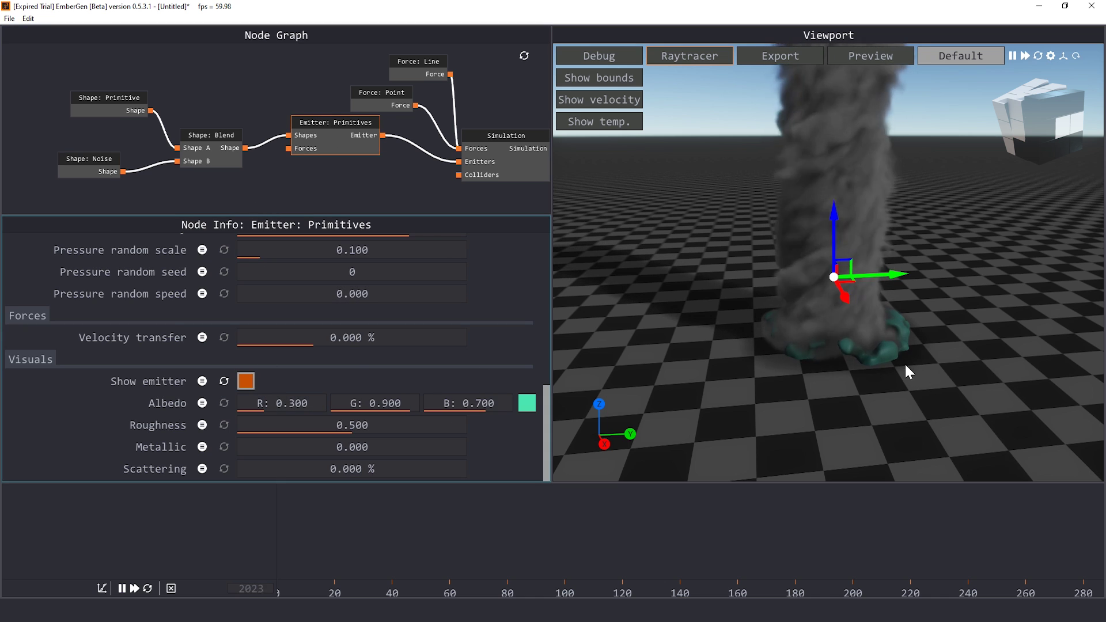
Step: Set the noise shape to 3 Octaves and Scale 8.000
{"action": "left_click", "coordinate": [112, 171]}
{"action": "left_click_drag", "start_coordinate": [352, 360], "coordinate": [363, 361]}
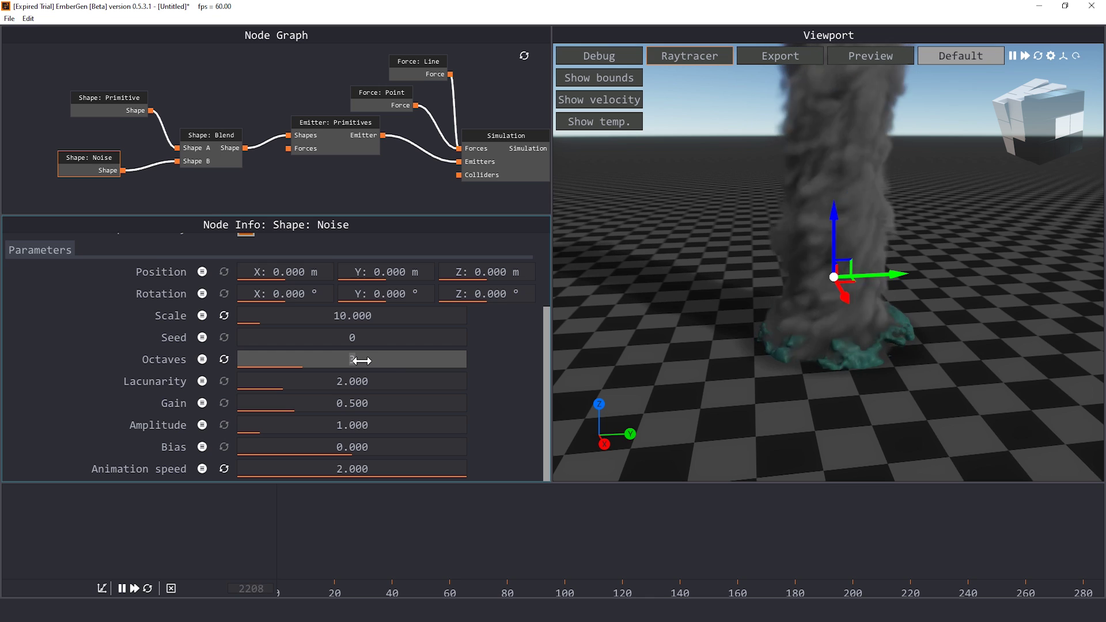
{"action": "left_click_drag", "start_coordinate": [323, 315], "coordinate": [286, 316]}
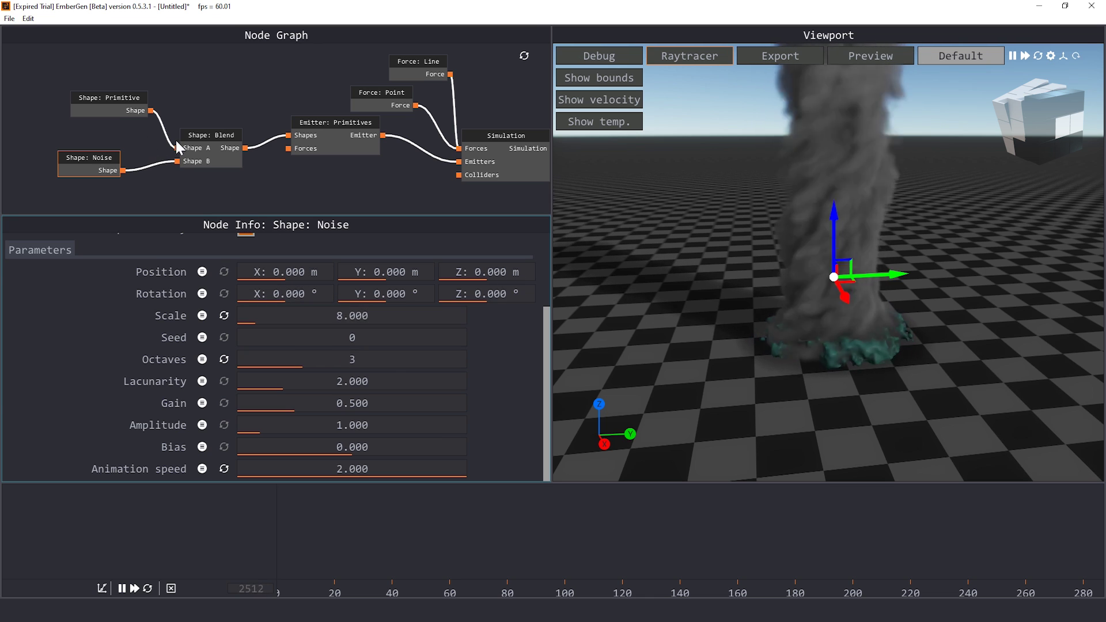
{"action": "left_click", "coordinate": [341, 147]}
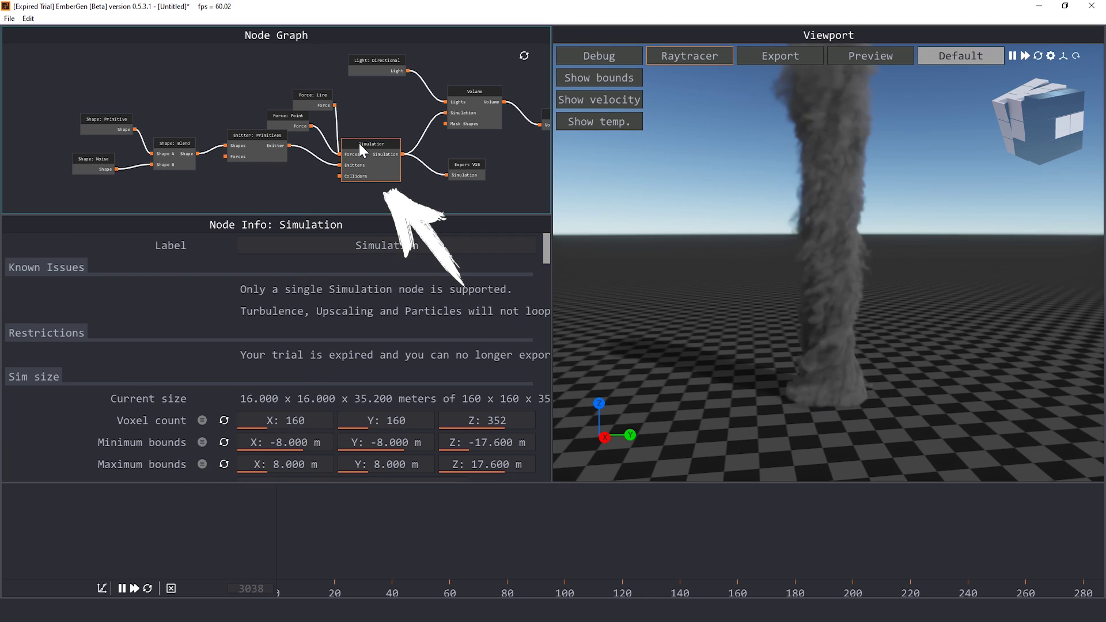
{"action": "scroll", "coordinate": [192, 312], "scroll_direction": "down", "scroll_amount": 2}
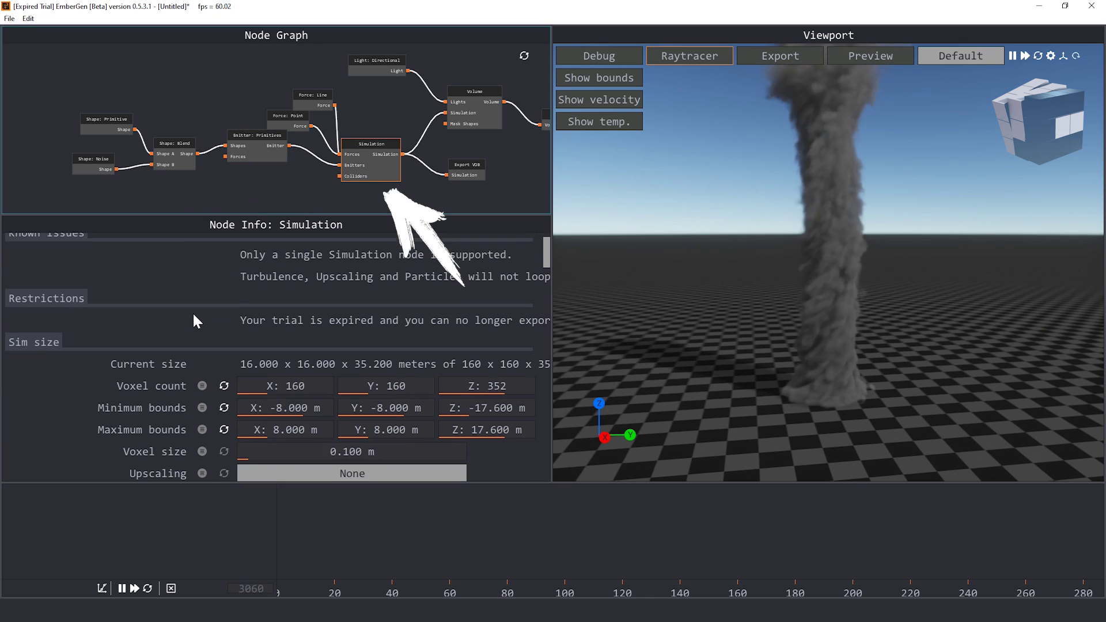
Step: Experiment with Smoke dissipation rate, leaving it at 5.000
{"action": "scroll", "coordinate": [190, 309], "scroll_direction": "down", "scroll_amount": 5}
{"action": "scroll", "coordinate": [188, 306], "scroll_direction": "down", "scroll_amount": 5}
{"action": "scroll", "coordinate": [186, 305], "scroll_direction": "down", "scroll_amount": 3}
{"action": "scroll", "coordinate": [186, 307], "scroll_direction": "down", "scroll_amount": 5}
{"action": "left_click_drag", "start_coordinate": [279, 349], "coordinate": [471, 347]}
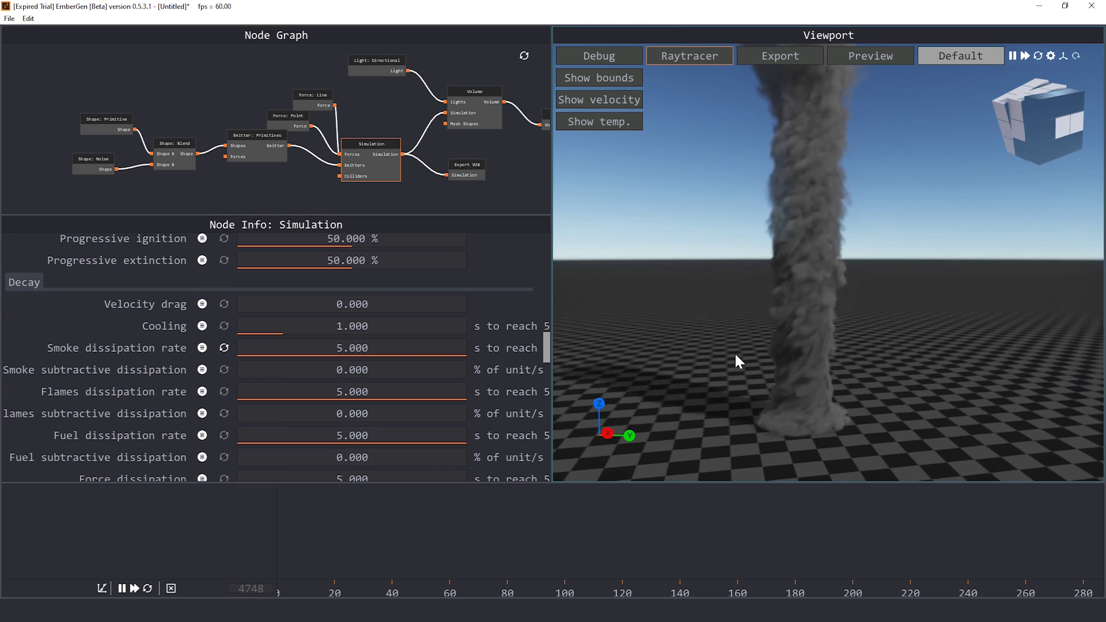
{"action": "left_click_drag", "start_coordinate": [354, 349], "coordinate": [215, 348]}
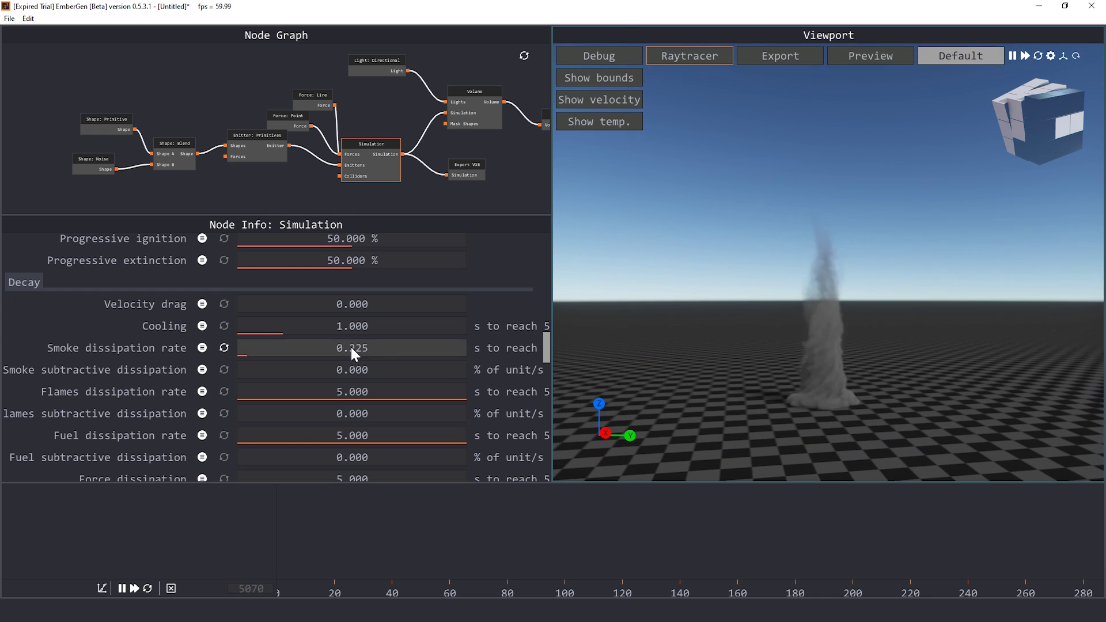
{"action": "left_click_drag", "start_coordinate": [351, 348], "coordinate": [479, 348]}
{"action": "mouse_move", "coordinate": [802, 394]}
{"action": "left_mouse_down"}
{"action": "mouse_move", "coordinate": [793, 423]}
{"action": "mouse_move", "coordinate": [770, 436]}
{"action": "left_mouse_up"}
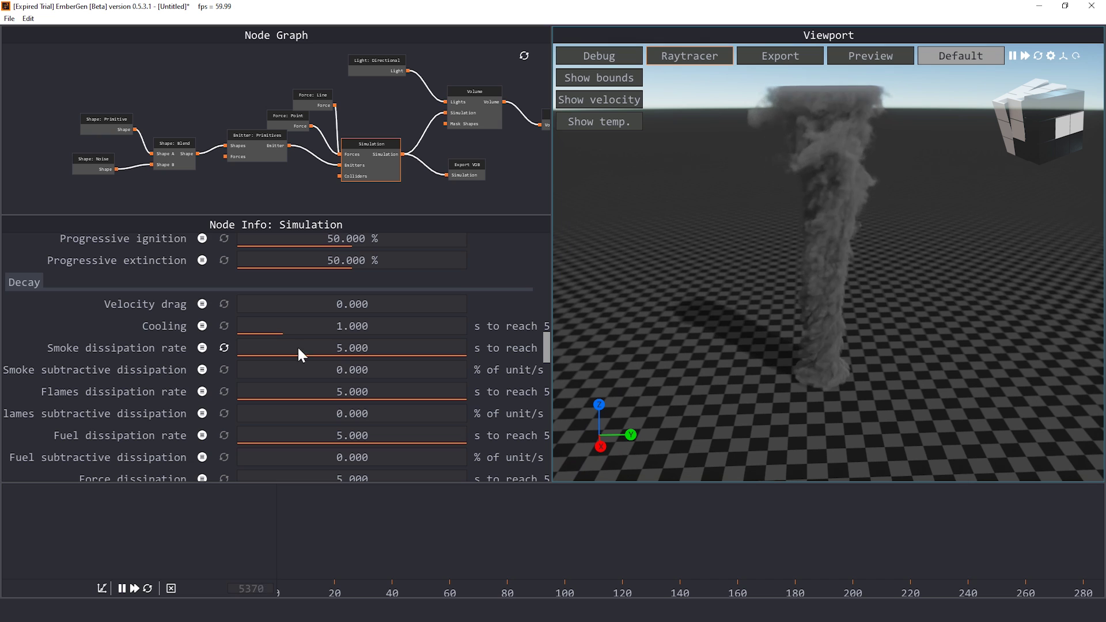
Step: Restart the simulation and set Vorticity intensity to about 27.5 %
{"action": "scroll", "coordinate": [155, 348], "scroll_direction": "down", "scroll_amount": 3}
{"action": "scroll", "coordinate": [155, 348], "scroll_direction": "down", "scroll_amount": 3}
{"action": "scroll", "coordinate": [253, 351], "scroll_direction": "down", "scroll_amount": 2}
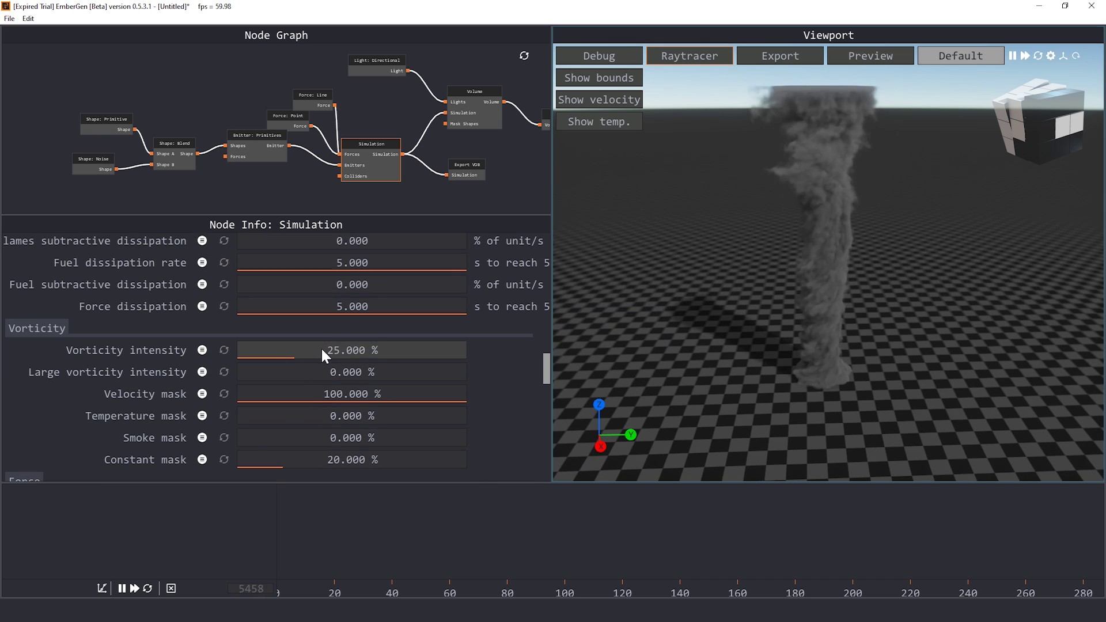
{"action": "left_click", "coordinate": [342, 351]}
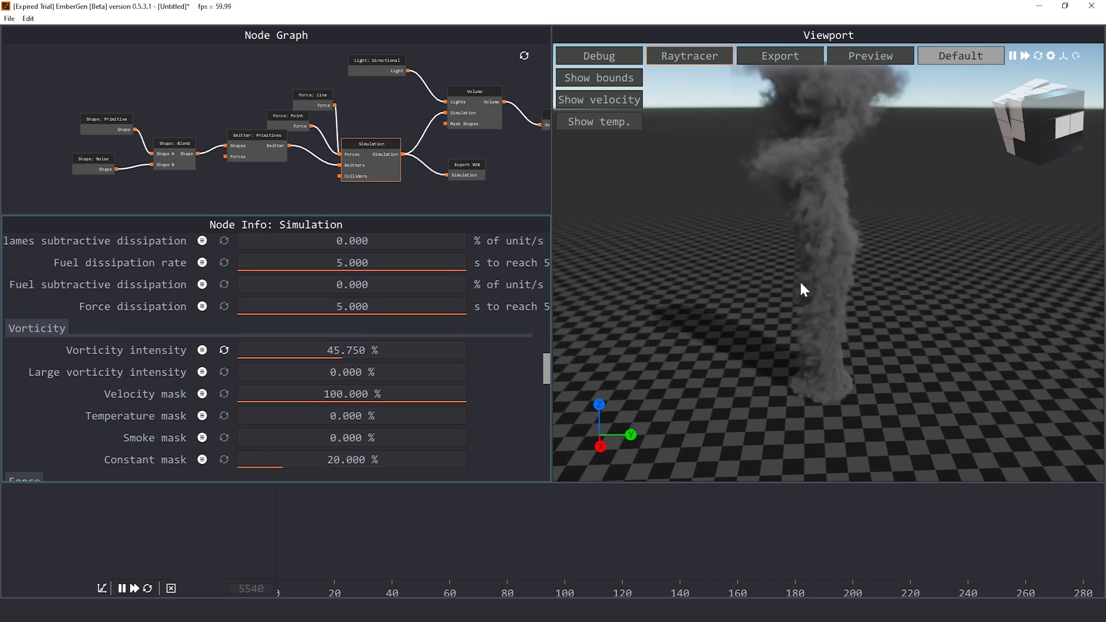
{"action": "left_click_drag", "start_coordinate": [366, 350], "coordinate": [449, 344]}
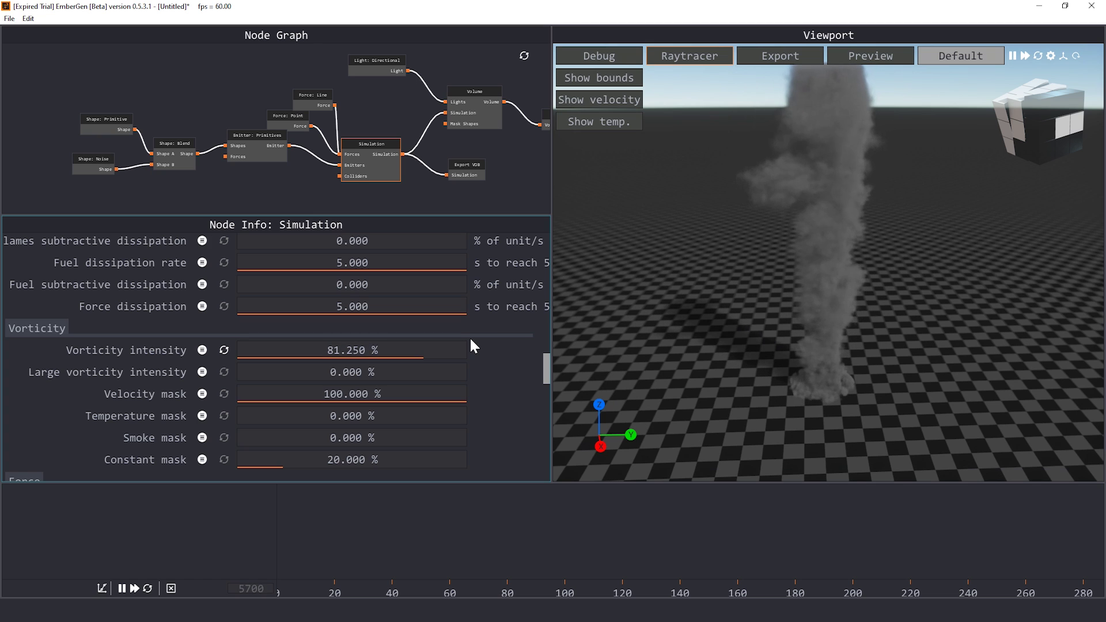
{"action": "key", "text": "Return"}
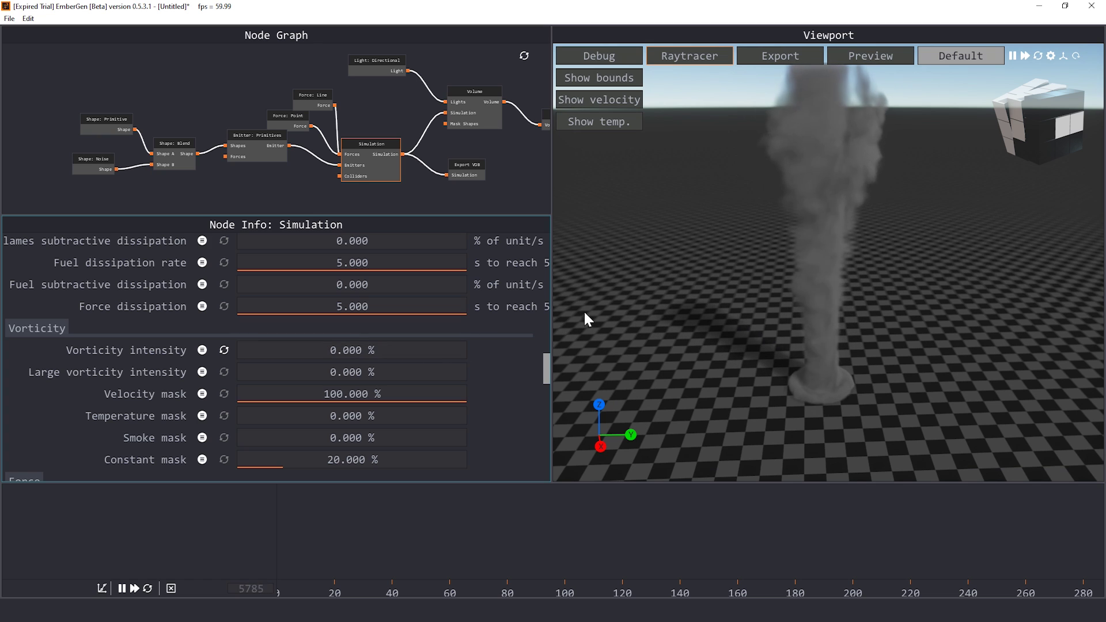
{"action": "left_click", "coordinate": [1039, 55]}
{"action": "left_click_drag", "start_coordinate": [321, 350], "coordinate": [312, 349]}
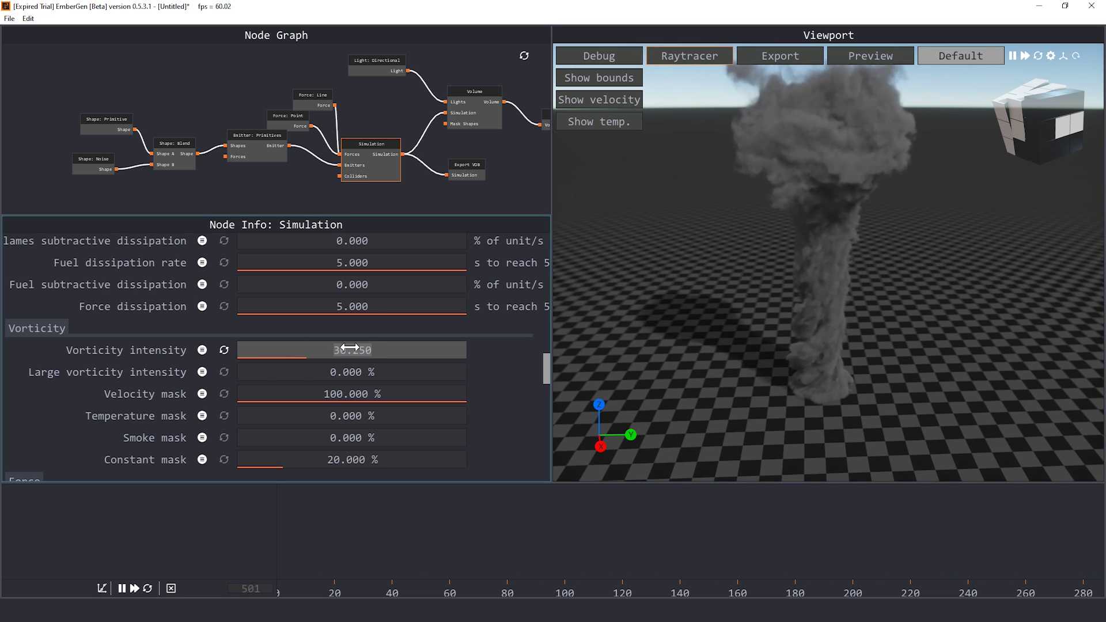
{"action": "left_click_drag", "start_coordinate": [313, 349], "coordinate": [418, 356]}
{"action": "left_click_drag", "start_coordinate": [315, 91], "coordinate": [321, 77]}
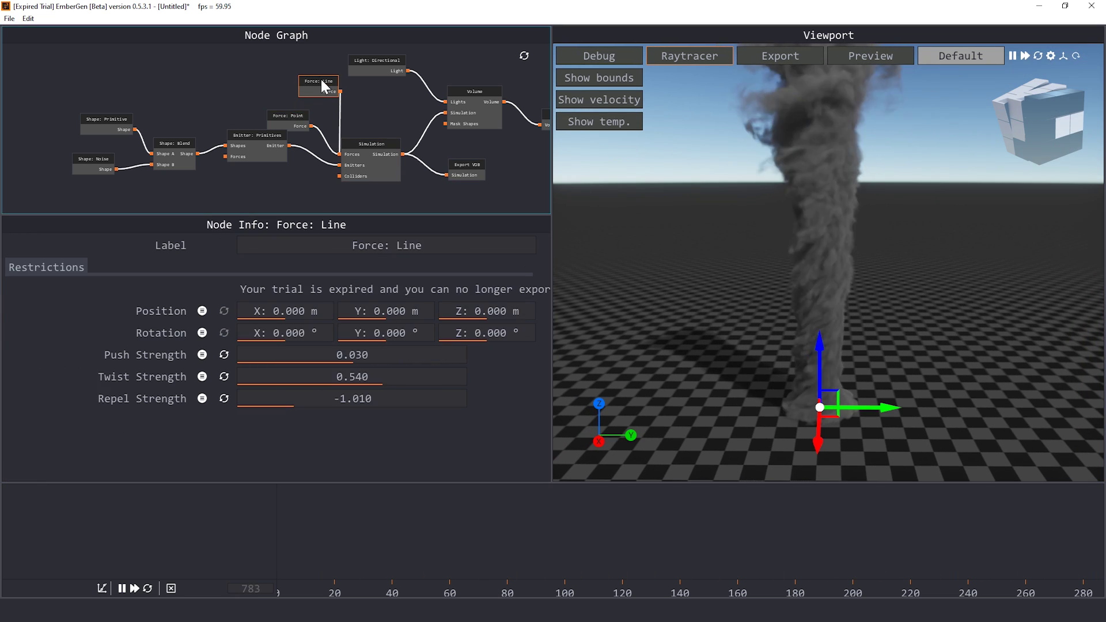
Step: Finish placing the point force, widen the emitter cylinder to 5.625 m radius, and show bounds
{"action": "left_click_drag", "start_coordinate": [291, 117], "coordinate": [272, 92]}
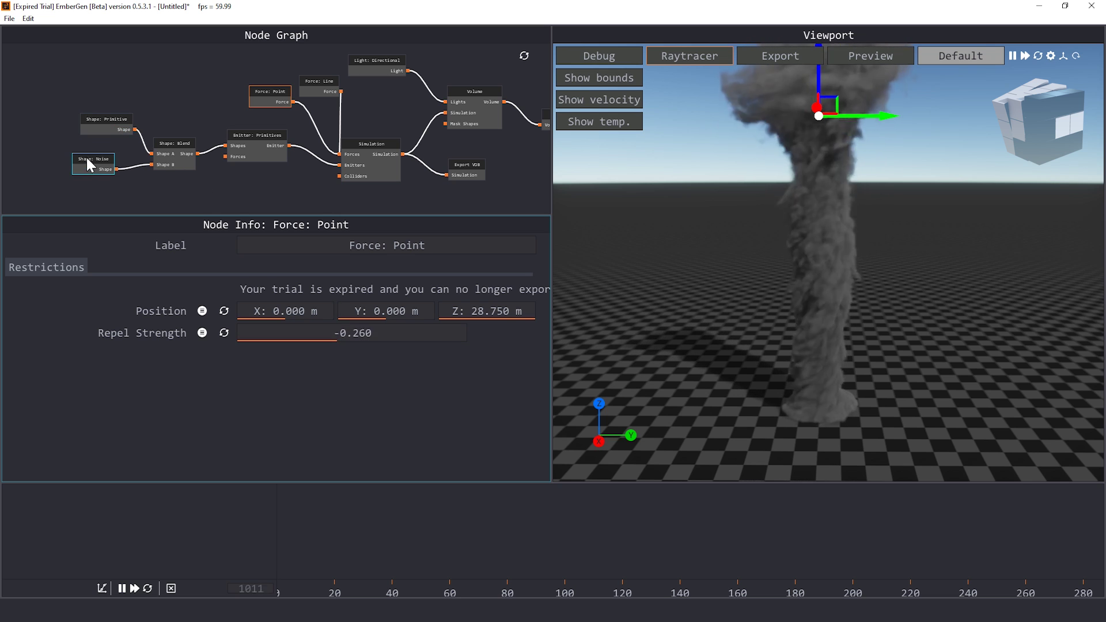
{"action": "left_click", "coordinate": [107, 122]}
{"action": "scroll", "coordinate": [377, 334], "scroll_direction": "down", "scroll_amount": 1}
{"action": "left_click_drag", "start_coordinate": [259, 425], "coordinate": [271, 426]}
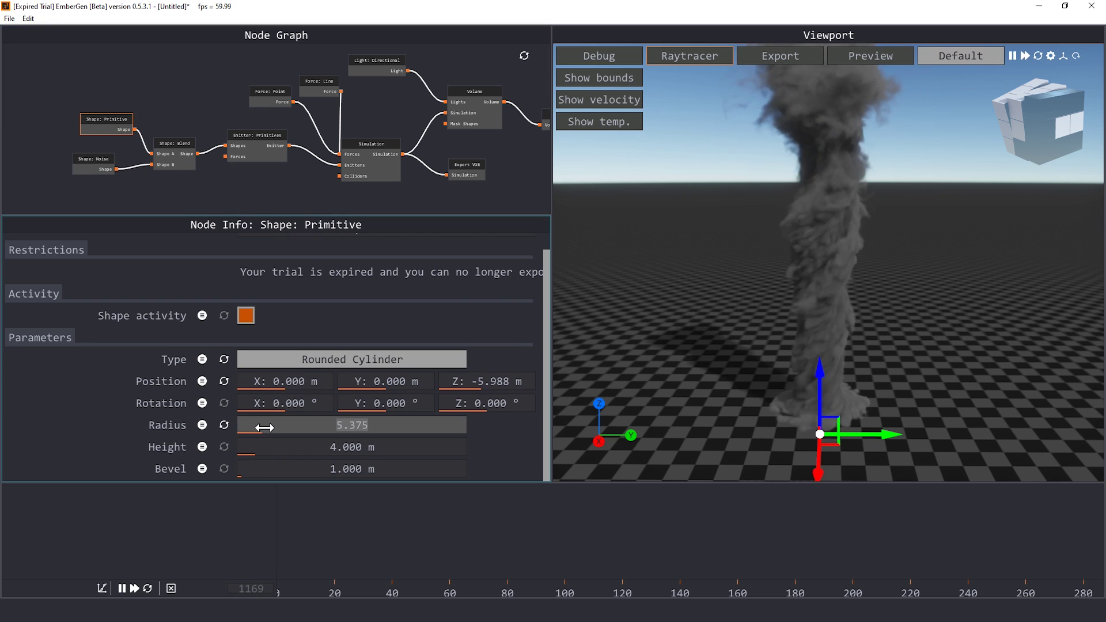
{"action": "left_click", "coordinate": [598, 78]}
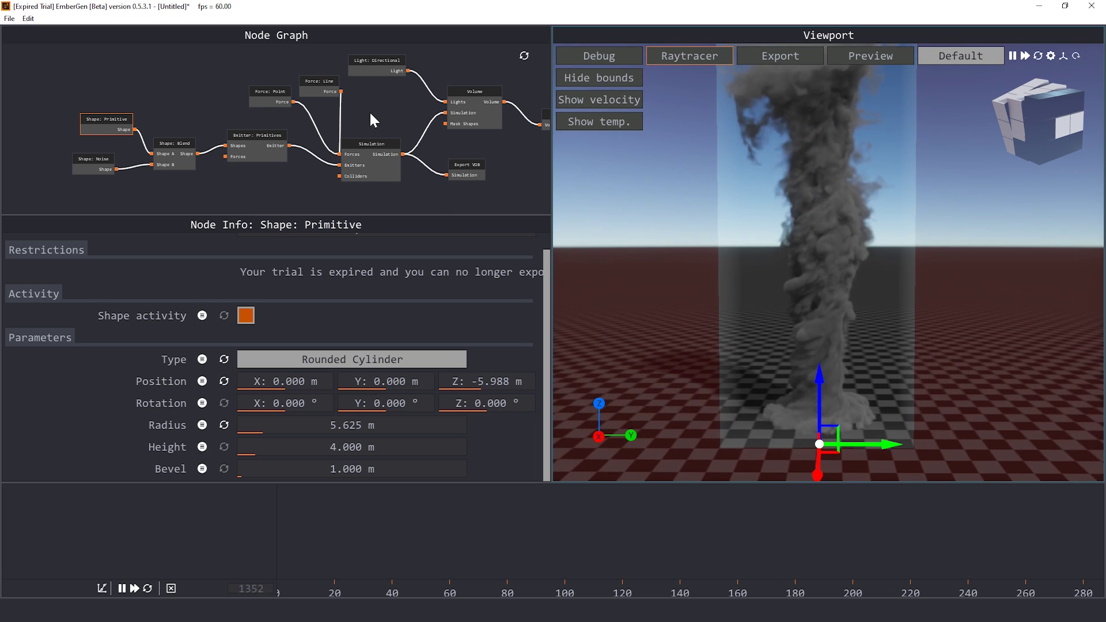
Step: Retune the line force to twist strength 0.480 and repel strength -0.890
{"action": "left_click", "coordinate": [320, 87]}
{"action": "left_click_drag", "start_coordinate": [387, 380], "coordinate": [306, 399]}
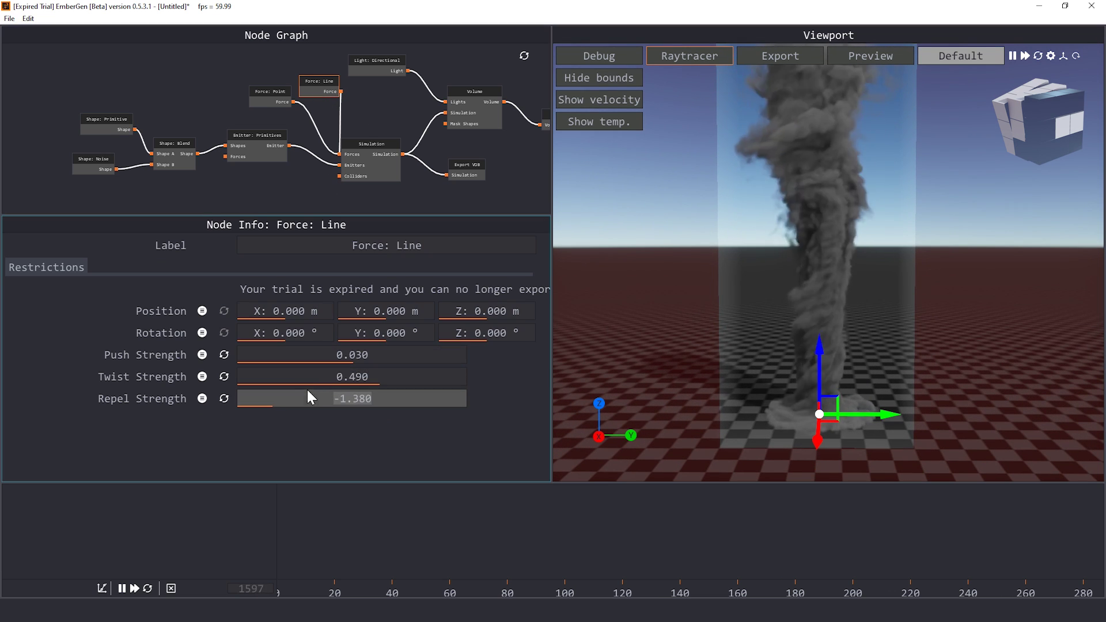
{"action": "left_click_drag", "start_coordinate": [408, 399], "coordinate": [340, 397]}
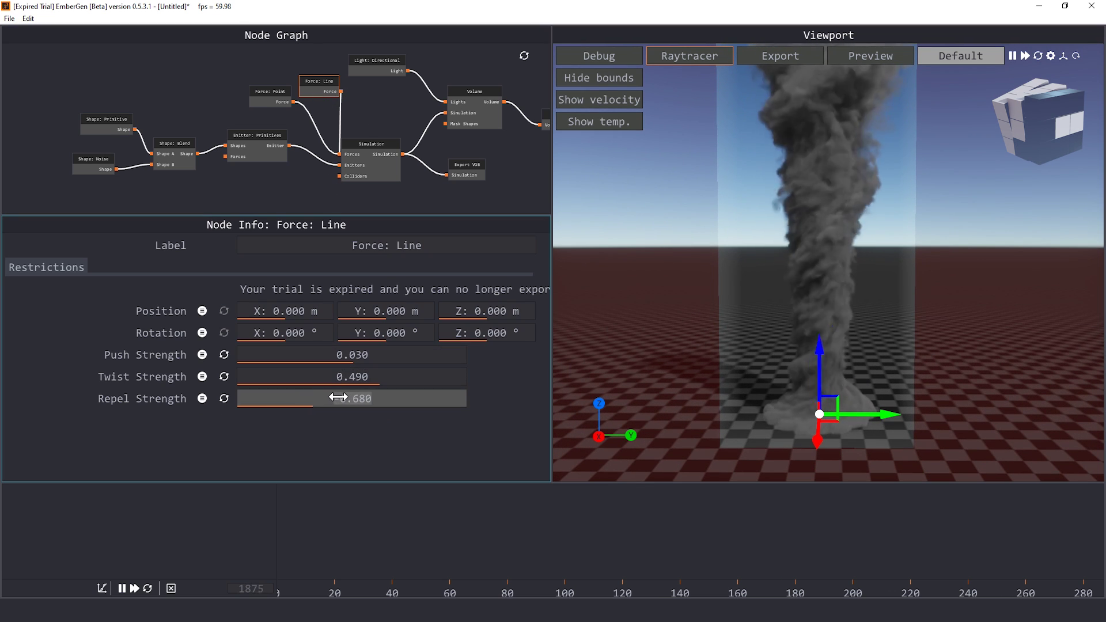
{"action": "mouse_move", "coordinate": [400, 377]}
{"action": "left_mouse_down"}
{"action": "mouse_move", "coordinate": [456, 375]}
{"action": "mouse_move", "coordinate": [408, 375]}
{"action": "left_mouse_up"}
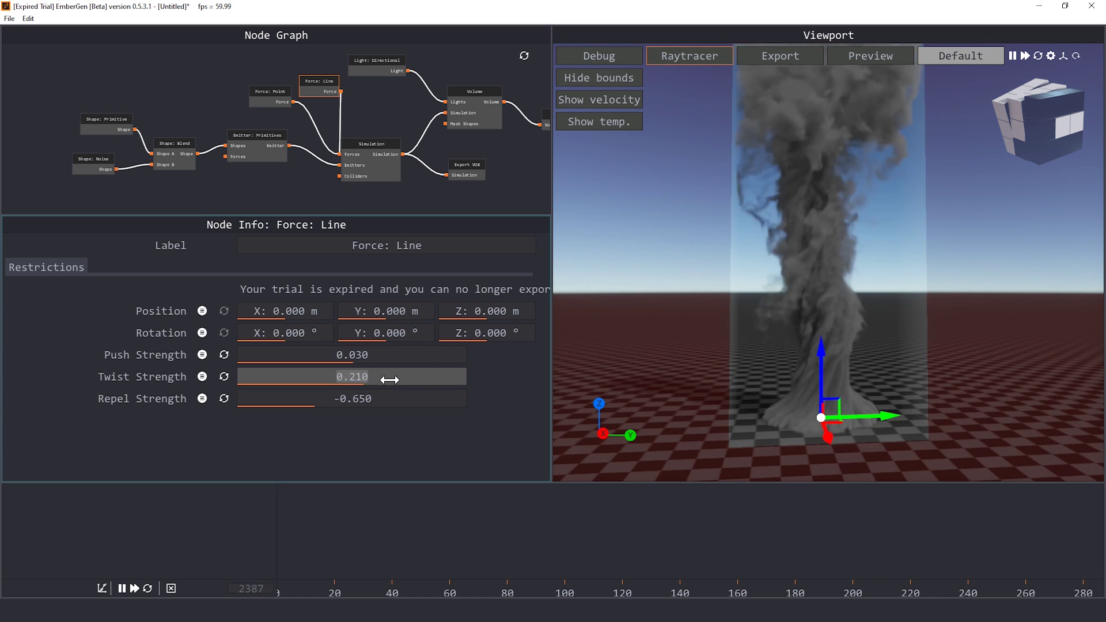
{"action": "left_click_drag", "start_coordinate": [296, 404], "coordinate": [288, 404]}
{"action": "left_click", "coordinate": [271, 95]}
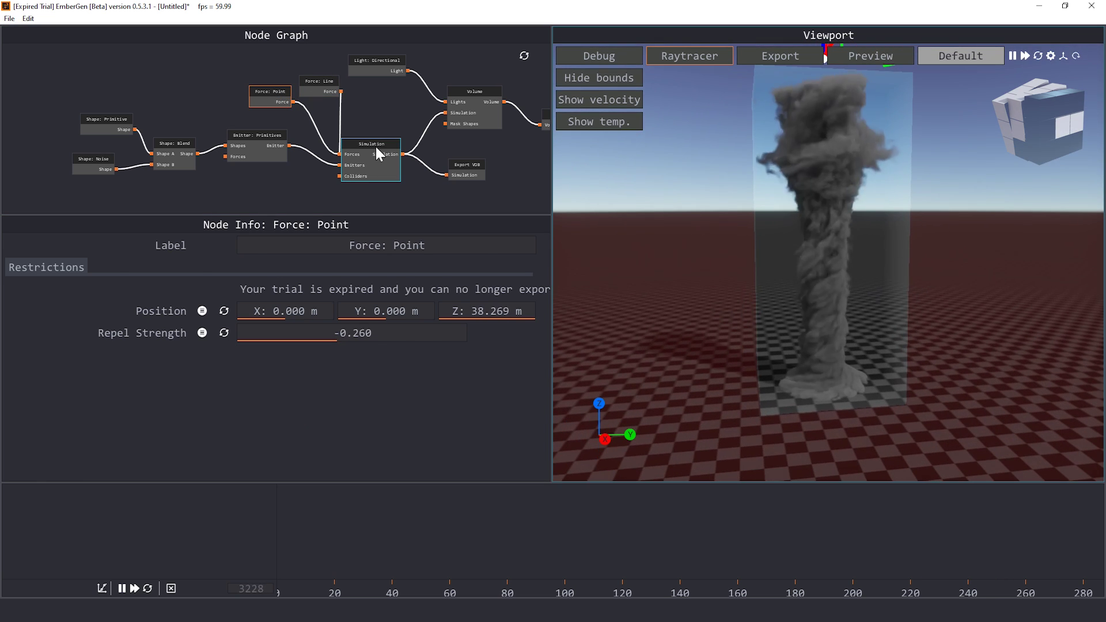
Step: Drag the Simulation node's Buoyancy down to 70.625 % of gravity
{"action": "left_click", "coordinate": [375, 144]}
{"action": "scroll", "coordinate": [148, 311], "scroll_direction": "down", "scroll_amount": 1}
{"action": "left_click_drag", "start_coordinate": [283, 334], "coordinate": [440, 324]}
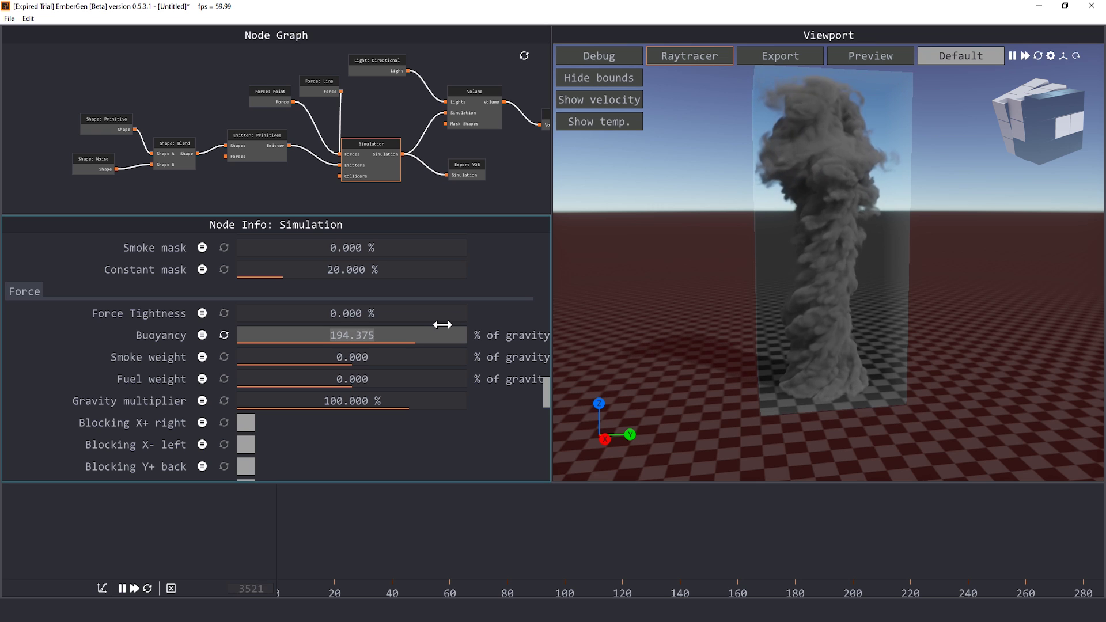
{"action": "left_click_drag", "start_coordinate": [440, 324], "coordinate": [327, 326]}
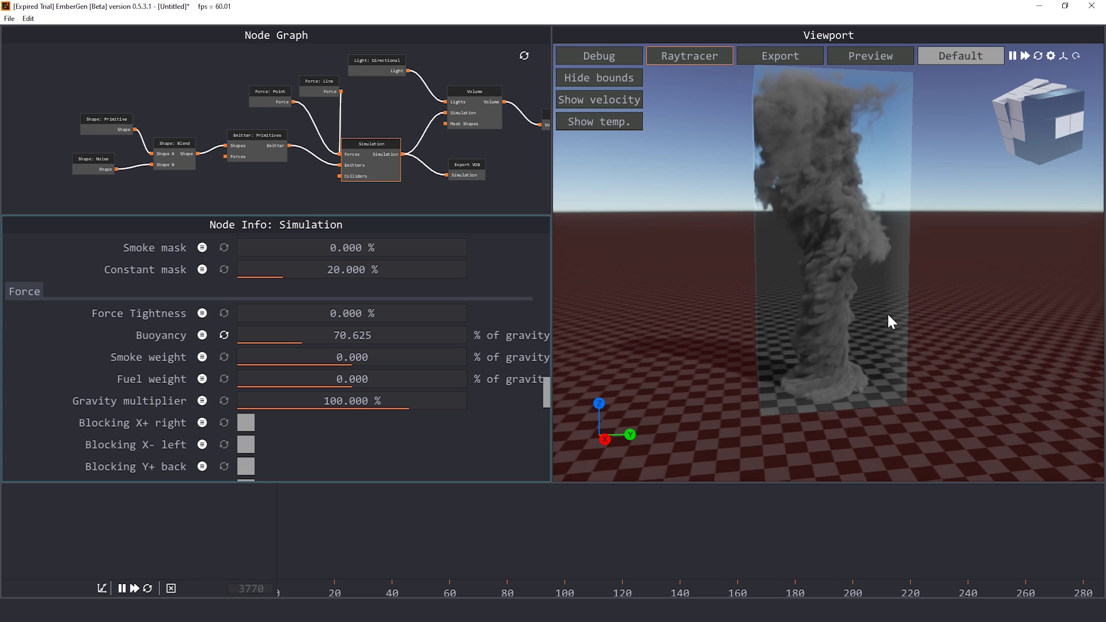
Step: Lower the Volume's long range shadows and raise mid range shadows to 100 %
{"action": "left_click", "coordinate": [478, 91]}
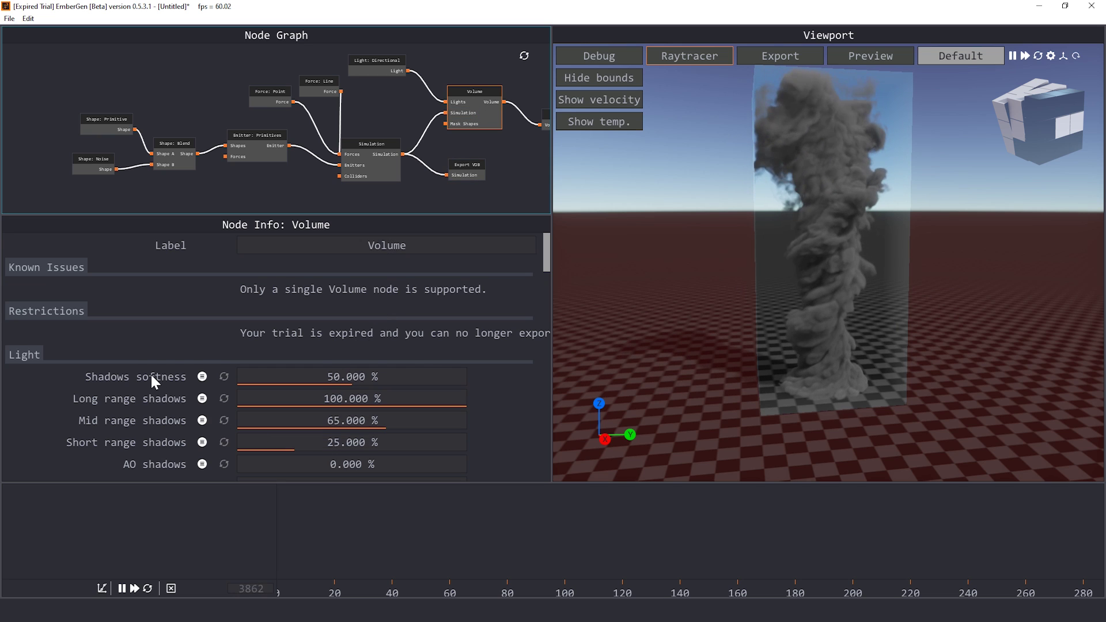
{"action": "scroll", "coordinate": [120, 348], "scroll_direction": "down", "scroll_amount": 1}
{"action": "scroll", "coordinate": [87, 326], "scroll_direction": "down", "scroll_amount": 2}
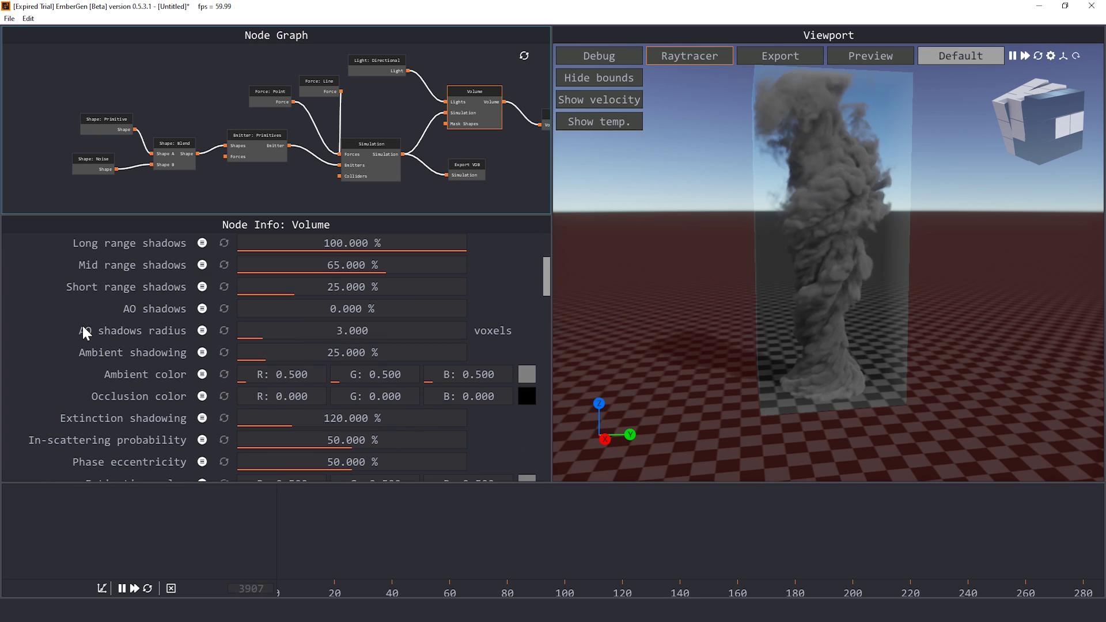
{"action": "scroll", "coordinate": [82, 326], "scroll_direction": "up", "scroll_amount": 1}
{"action": "scroll", "coordinate": [83, 326], "scroll_direction": "up", "scroll_amount": 1}
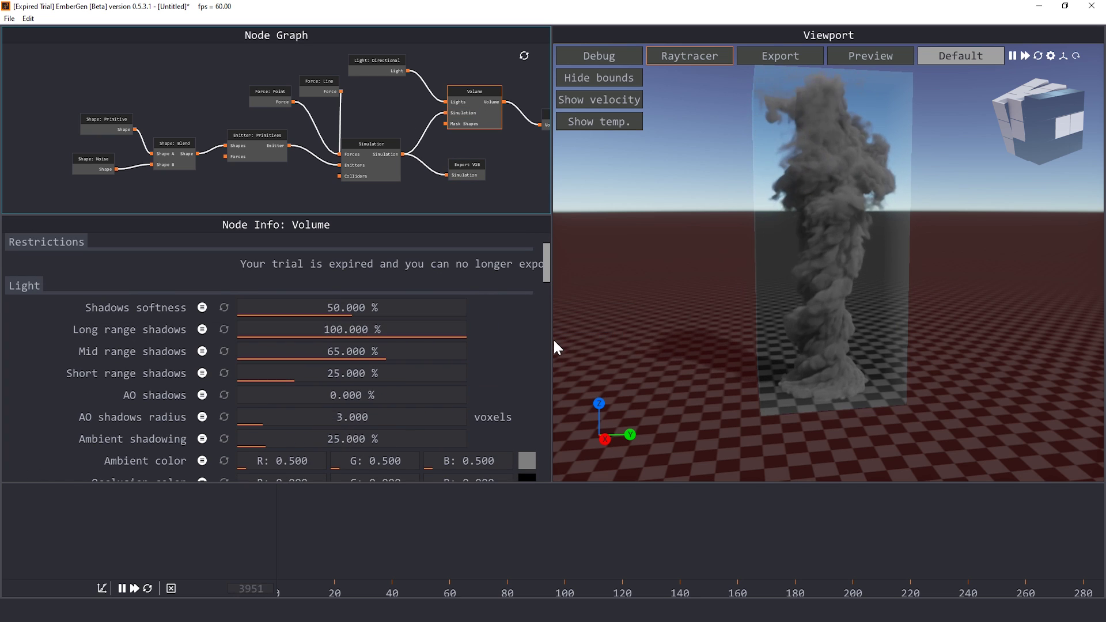
{"action": "mouse_move", "coordinate": [439, 323]}
{"action": "left_mouse_down"}
{"action": "mouse_move", "coordinate": [222, 330]}
{"action": "mouse_move", "coordinate": [533, 321]}
{"action": "left_mouse_up"}
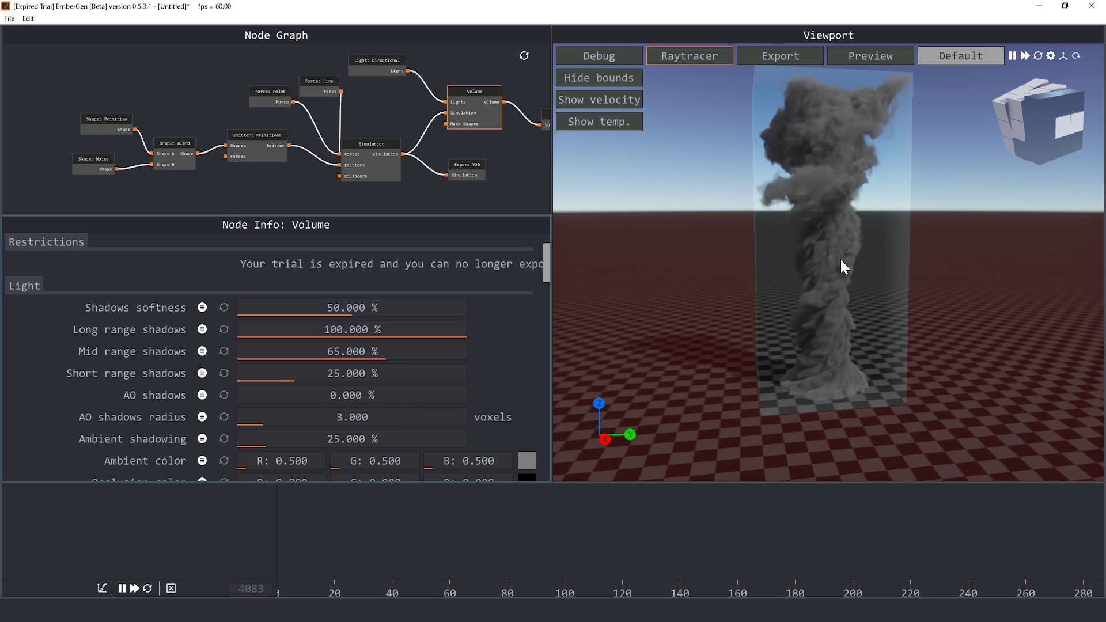
{"action": "left_click_drag", "start_coordinate": [402, 352], "coordinate": [726, 346]}
Step: Orbit around the smoke column and scroll through the remaining Volume settings
{"action": "mouse_move", "coordinate": [815, 306]}
{"action": "left_mouse_down"}
{"action": "mouse_move", "coordinate": [894, 303]}
{"action": "mouse_move", "coordinate": [810, 300]}
{"action": "left_mouse_up"}
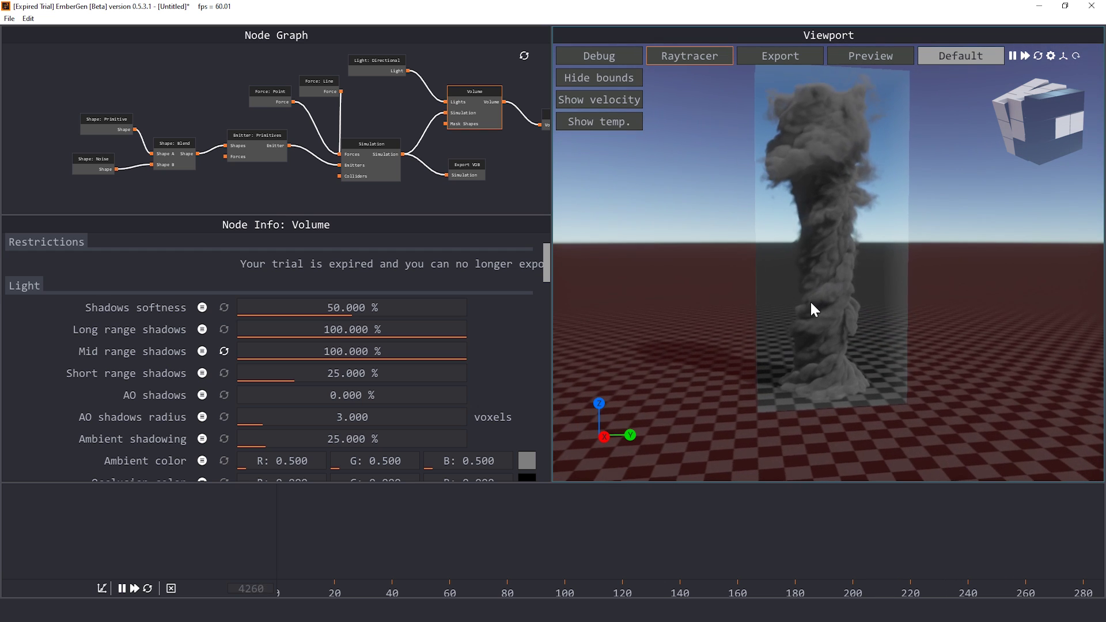
{"action": "scroll", "coordinate": [136, 364], "scroll_direction": "down", "scroll_amount": 3}
{"action": "scroll", "coordinate": [115, 351], "scroll_direction": "down", "scroll_amount": 3}
{"action": "scroll", "coordinate": [110, 348], "scroll_direction": "down", "scroll_amount": 4}
{"action": "scroll", "coordinate": [109, 348], "scroll_direction": "down", "scroll_amount": 4}
{"action": "scroll", "coordinate": [109, 348], "scroll_direction": "down", "scroll_amount": 1}
{"action": "scroll", "coordinate": [109, 348], "scroll_direction": "down", "scroll_amount": 3}
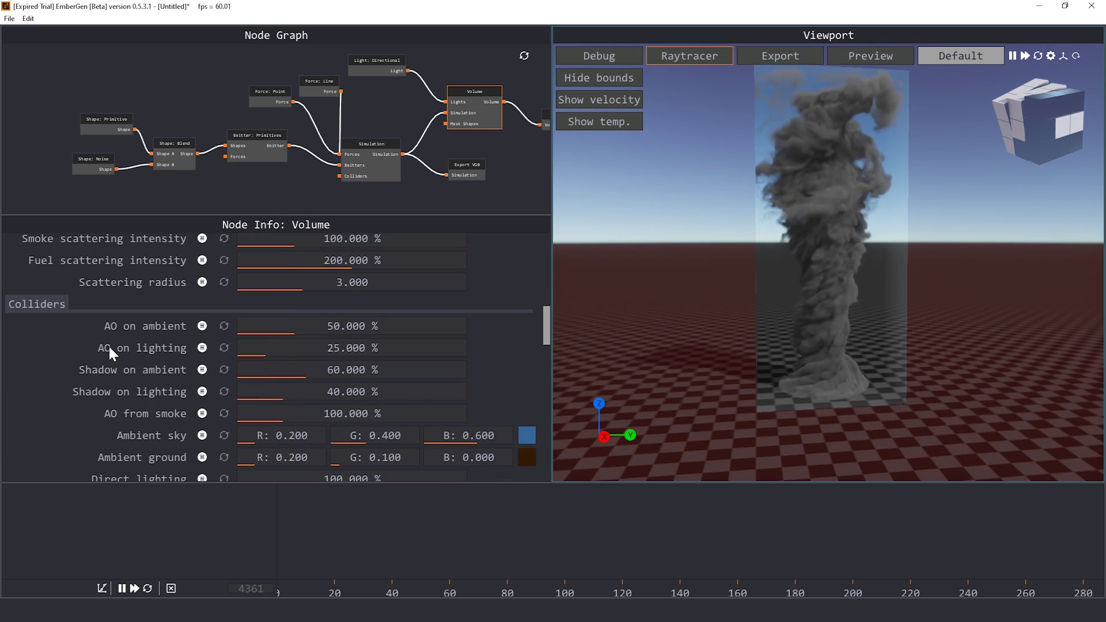
{"action": "scroll", "coordinate": [110, 348], "scroll_direction": "down", "scroll_amount": 6}
{"action": "scroll", "coordinate": [109, 348], "scroll_direction": "down", "scroll_amount": 2}
{"action": "scroll", "coordinate": [110, 348], "scroll_direction": "down", "scroll_amount": 2}
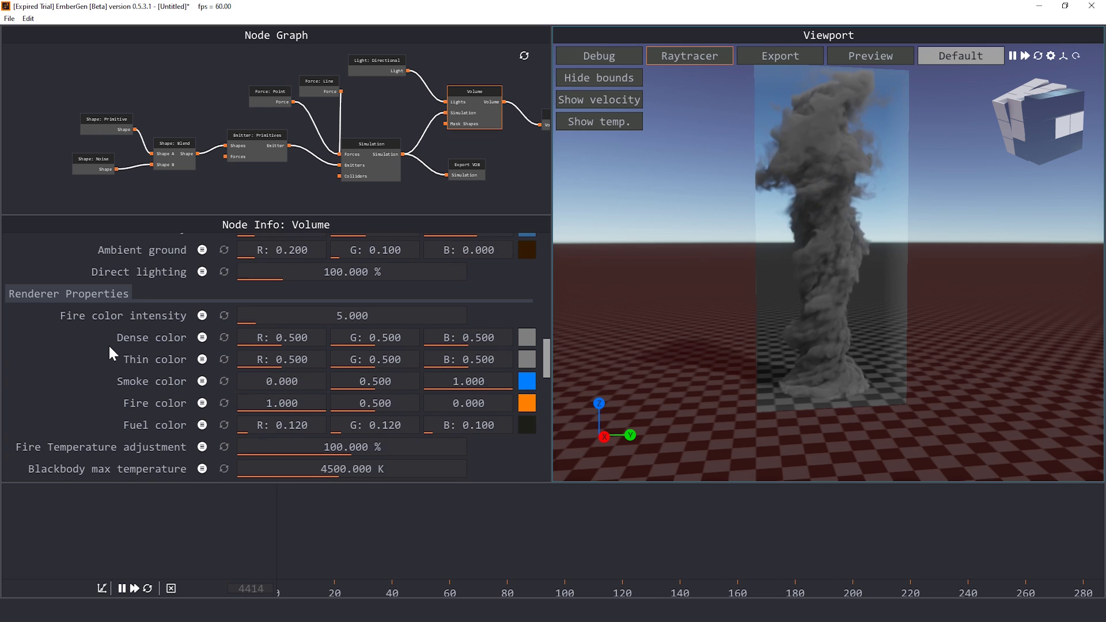
{"action": "scroll", "coordinate": [118, 344], "scroll_direction": "down", "scroll_amount": 3}
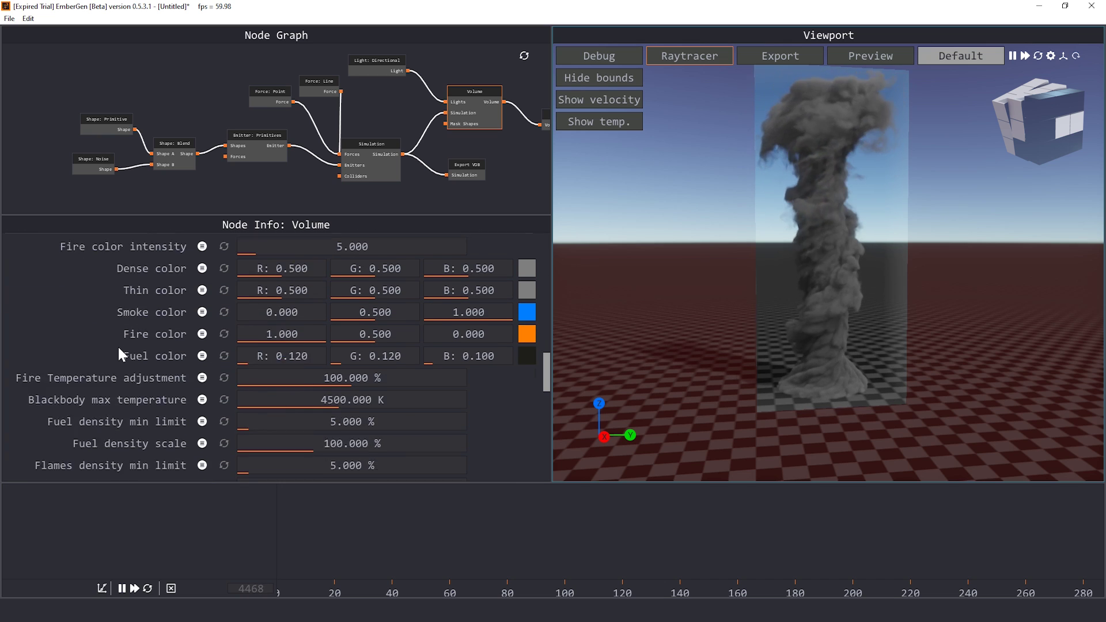
{"action": "scroll", "coordinate": [118, 344], "scroll_direction": "down", "scroll_amount": 1}
{"action": "scroll", "coordinate": [119, 338], "scroll_direction": "down", "scroll_amount": 3}
{"action": "scroll", "coordinate": [120, 338], "scroll_direction": "down", "scroll_amount": 3}
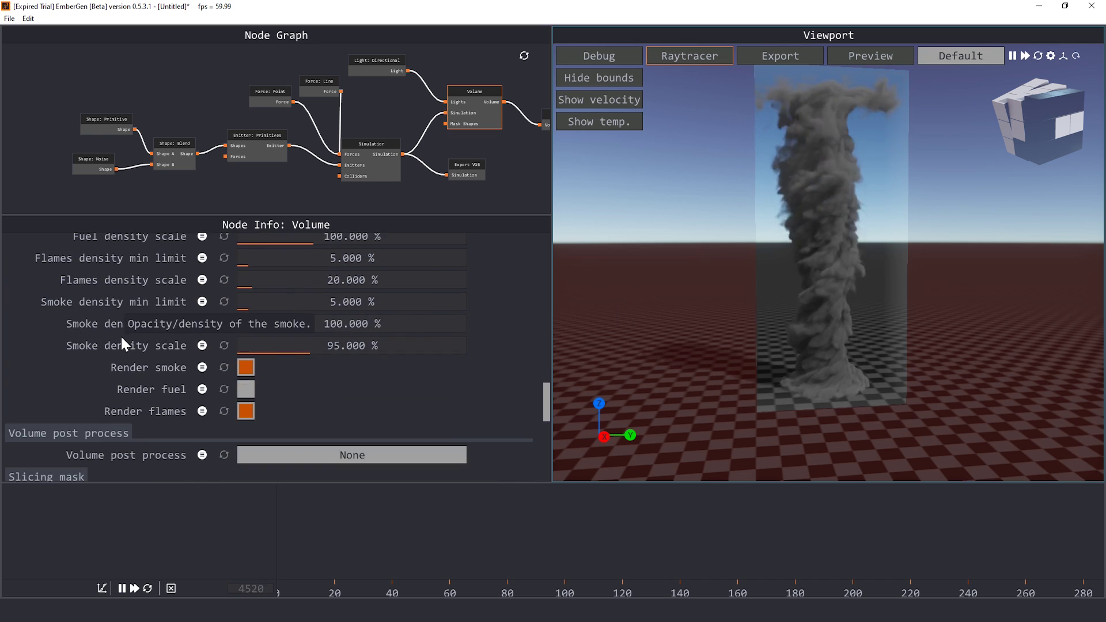
{"action": "scroll", "coordinate": [120, 334], "scroll_direction": "down", "scroll_amount": 2}
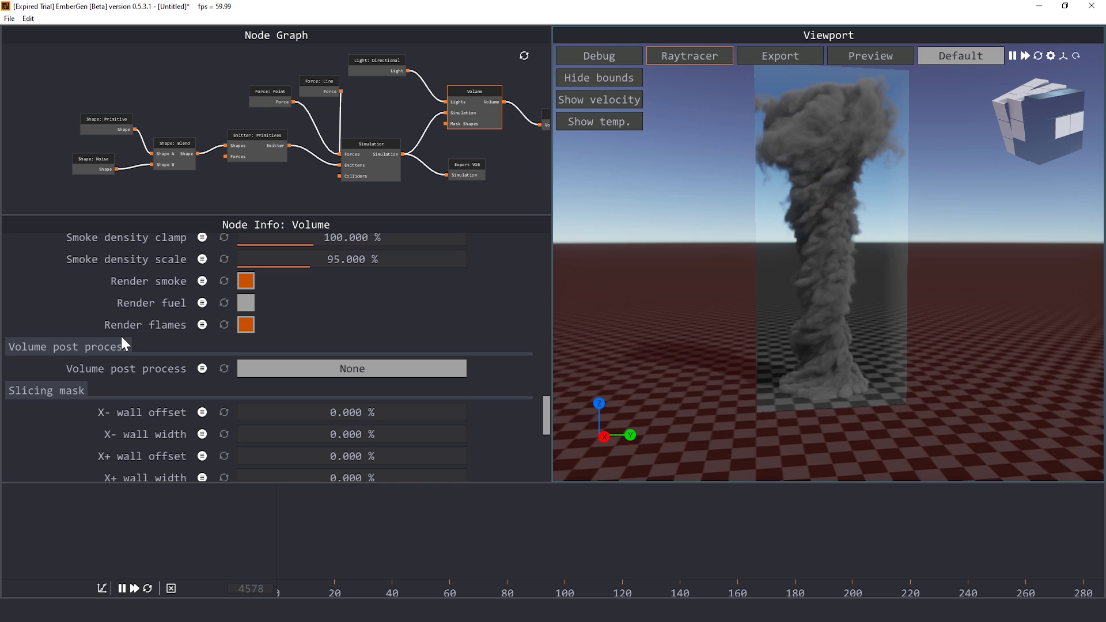
{"action": "scroll", "coordinate": [122, 339], "scroll_direction": "down", "scroll_amount": 1}
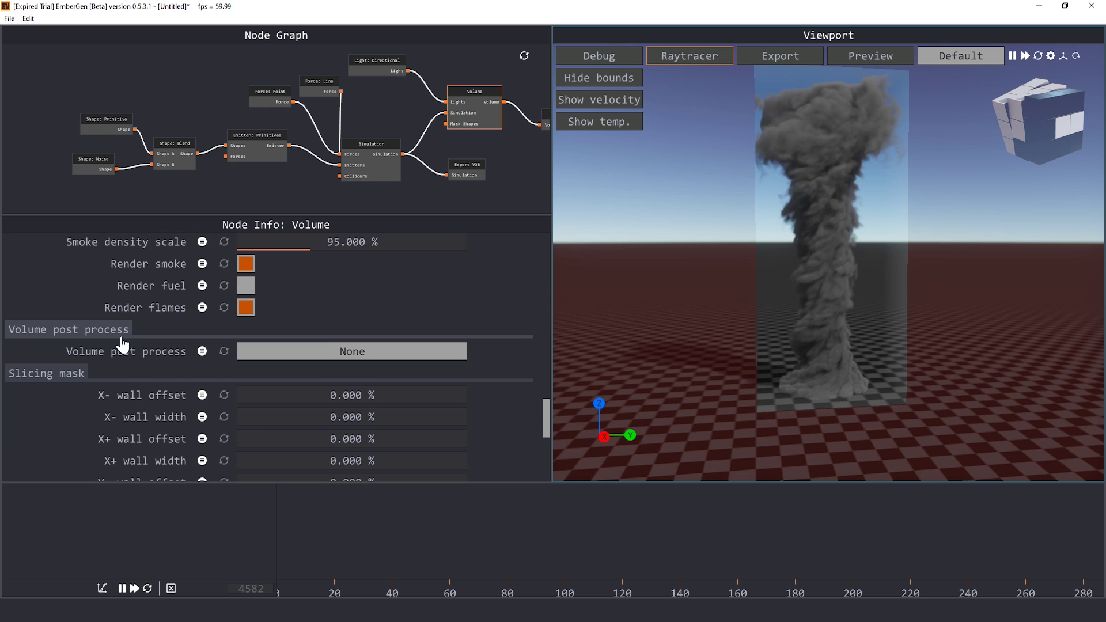
{"action": "scroll", "coordinate": [121, 344], "scroll_direction": "up", "scroll_amount": 10}
Step: Restore Long range and Mid range shadows both to 100 %
{"action": "mouse_move", "coordinate": [420, 338]}
{"action": "left_mouse_down"}
{"action": "mouse_move", "coordinate": [247, 337]}
{"action": "mouse_move", "coordinate": [373, 337]}
{"action": "mouse_move", "coordinate": [802, 286]}
{"action": "left_mouse_up"}
{"action": "mouse_move", "coordinate": [402, 352]}
{"action": "left_mouse_down"}
{"action": "mouse_move", "coordinate": [519, 348]}
{"action": "mouse_move", "coordinate": [295, 346]}
{"action": "mouse_move", "coordinate": [725, 341]}
{"action": "left_mouse_up"}
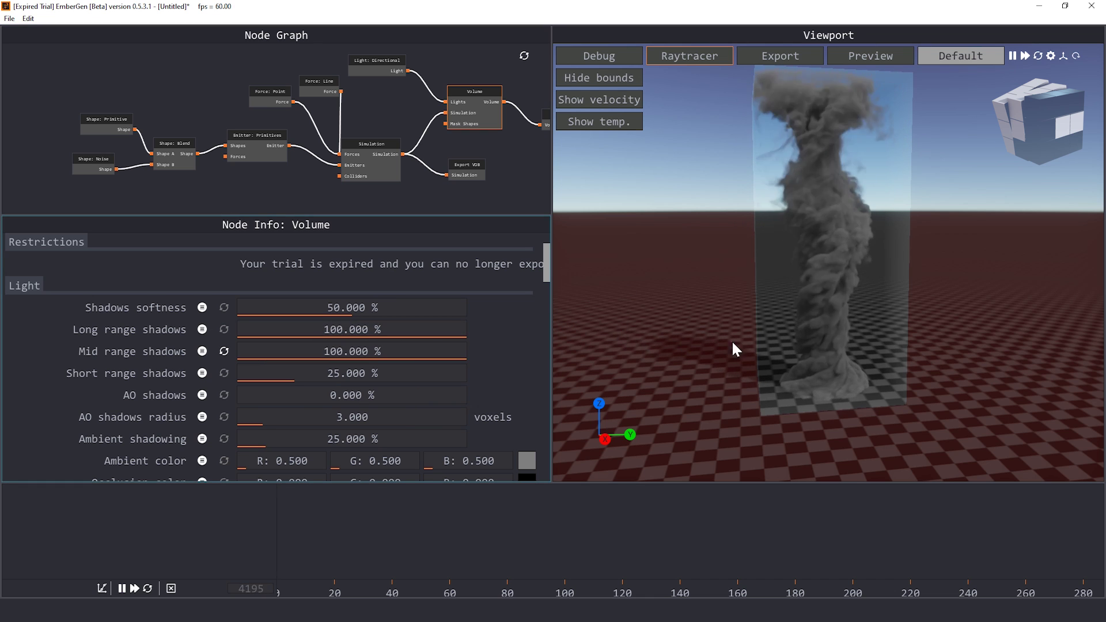
{"action": "scroll", "coordinate": [109, 344], "scroll_direction": "down", "scroll_amount": 5}
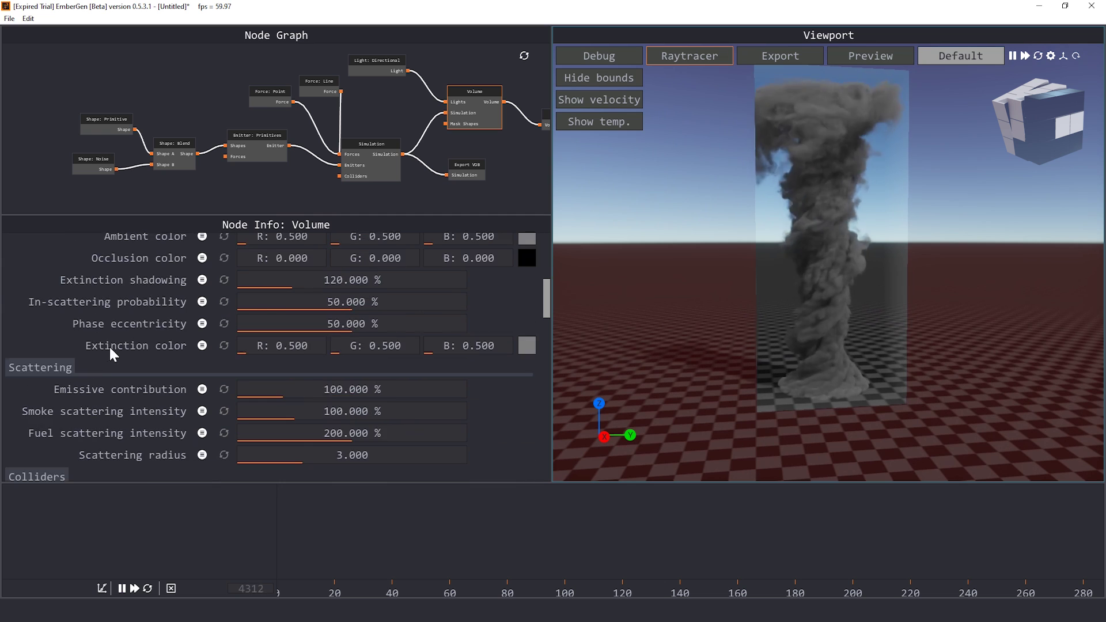
{"action": "scroll", "coordinate": [108, 343], "scroll_direction": "down", "scroll_amount": 5}
{"action": "scroll", "coordinate": [109, 344], "scroll_direction": "down", "scroll_amount": 3}
{"action": "scroll", "coordinate": [120, 340], "scroll_direction": "down", "scroll_amount": 5}
{"action": "scroll", "coordinate": [122, 338], "scroll_direction": "down", "scroll_amount": 2}
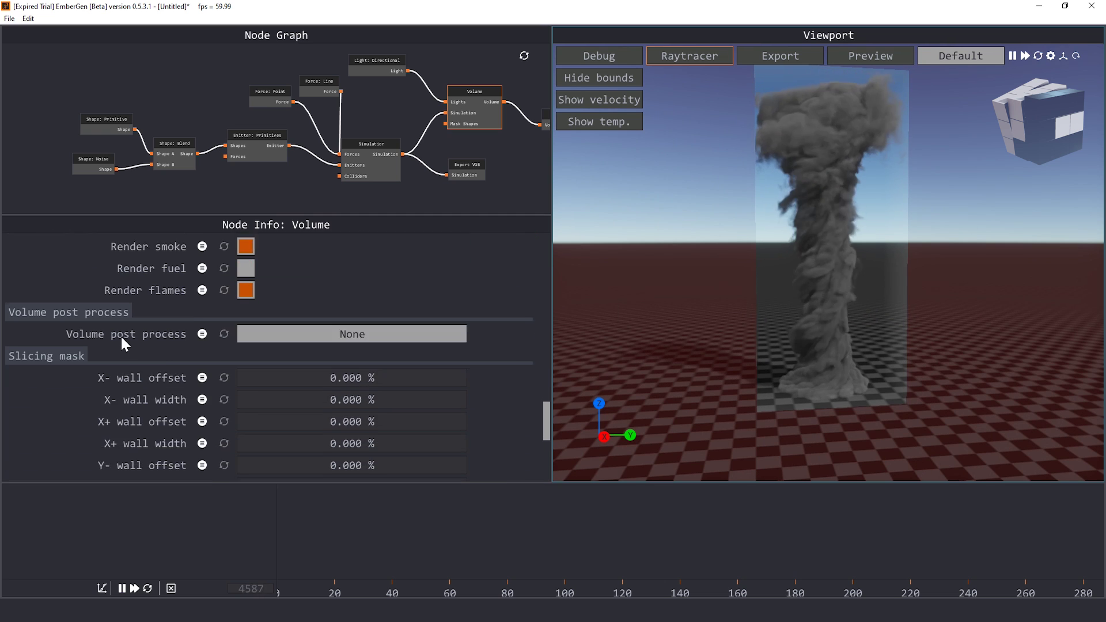
{"action": "scroll", "coordinate": [121, 337], "scroll_direction": "down", "scroll_amount": 1}
{"action": "left_click", "coordinate": [306, 316]}
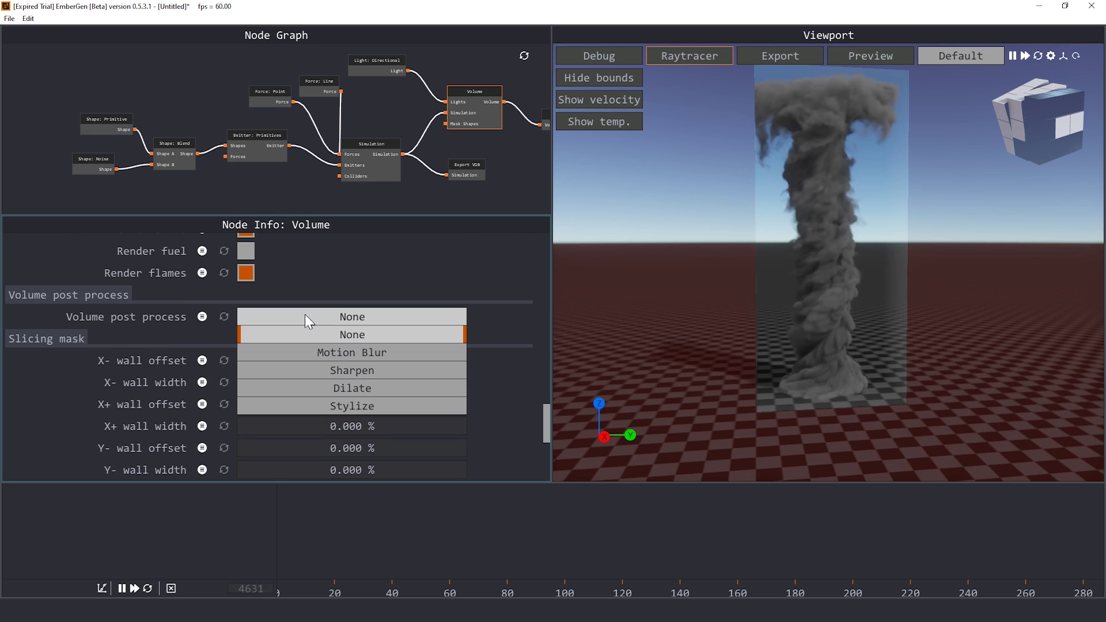
Step: Apply the Sharpen post-process, raise Sharpen smoke, and hide the simulation bounds
{"action": "left_click", "coordinate": [286, 371]}
{"action": "scroll", "coordinate": [799, 234], "scroll_direction": "up", "scroll_amount": 3}
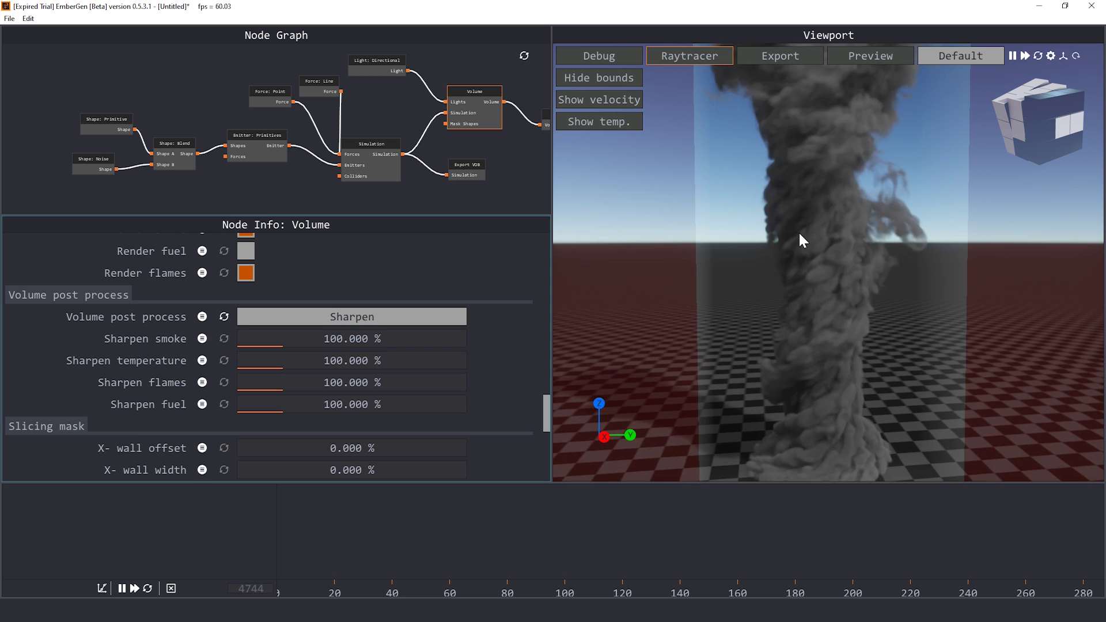
{"action": "mouse_move", "coordinate": [295, 339]}
{"action": "left_mouse_down"}
{"action": "mouse_move", "coordinate": [455, 334]}
{"action": "mouse_move", "coordinate": [435, 335]}
{"action": "left_mouse_up"}
{"action": "scroll", "coordinate": [812, 347], "scroll_direction": "down", "scroll_amount": 2}
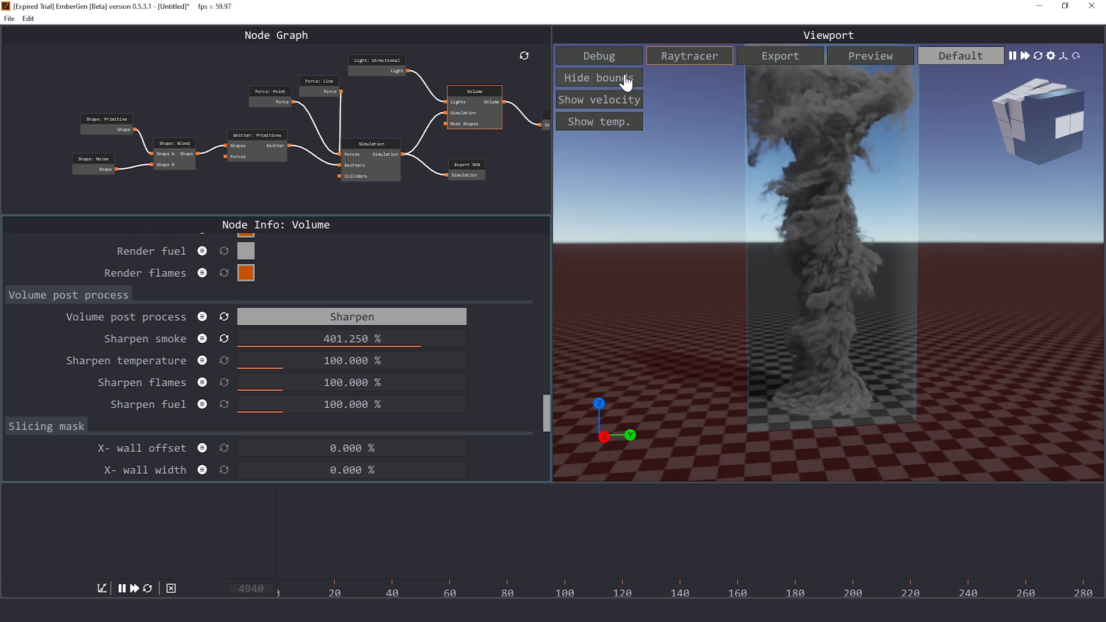
{"action": "left_click", "coordinate": [624, 77]}
Step: Set Sharpen smoke to 328.75 % and orbit to look down at the smoke column
{"action": "left_click_drag", "start_coordinate": [843, 348], "coordinate": [830, 338]}
{"action": "mouse_move", "coordinate": [404, 339]}
{"action": "left_mouse_down"}
{"action": "mouse_move", "coordinate": [460, 338]}
{"action": "mouse_move", "coordinate": [353, 336]}
{"action": "left_mouse_up"}
{"action": "double_click", "coordinate": [353, 336]}
{"action": "type", "text": "0"}
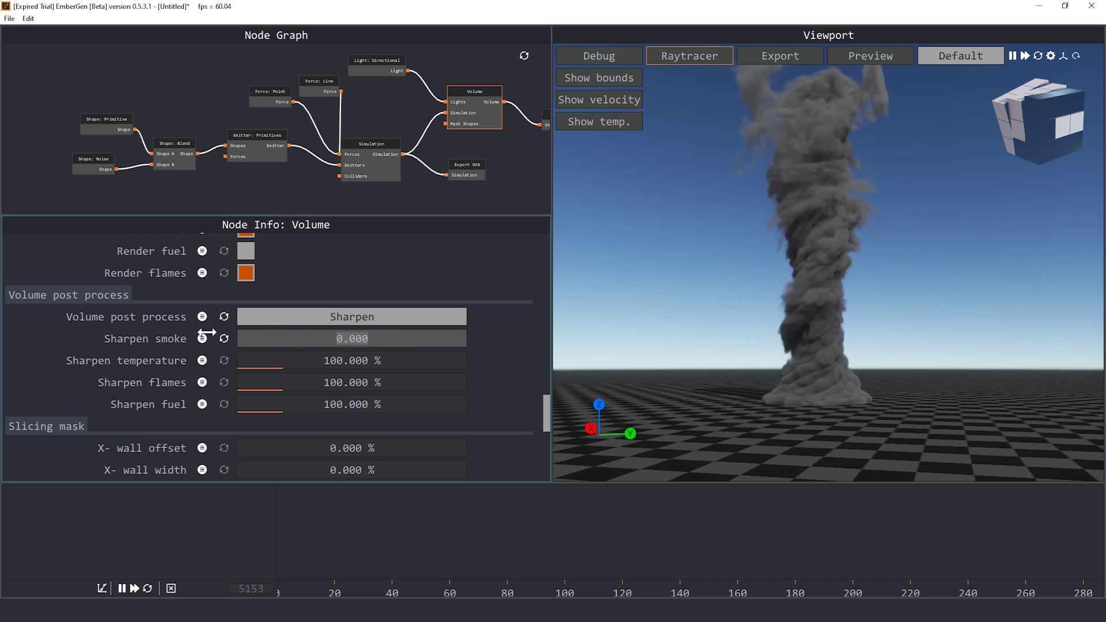
{"action": "key", "text": "Return"}
{"action": "mouse_move", "coordinate": [319, 341]}
{"action": "left_mouse_down"}
{"action": "mouse_move", "coordinate": [476, 337]}
{"action": "mouse_move", "coordinate": [381, 338]}
{"action": "left_mouse_up"}
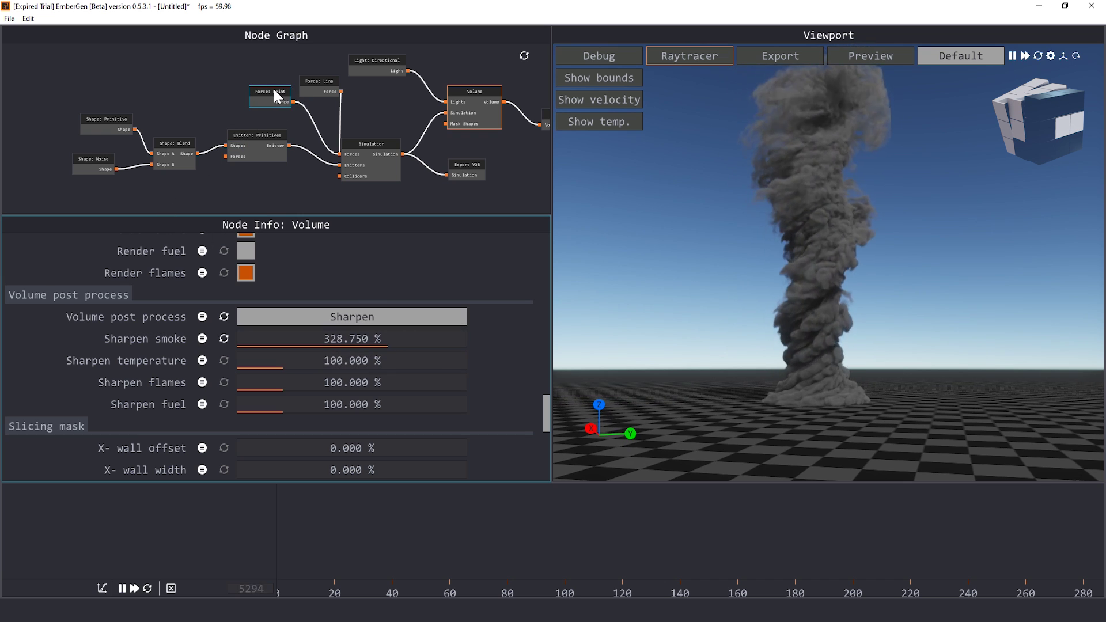
{"action": "mouse_move", "coordinate": [831, 399]}
{"action": "left_mouse_down"}
{"action": "mouse_move", "coordinate": [843, 431]}
{"action": "mouse_move", "coordinate": [833, 424]}
{"action": "left_mouse_up"}
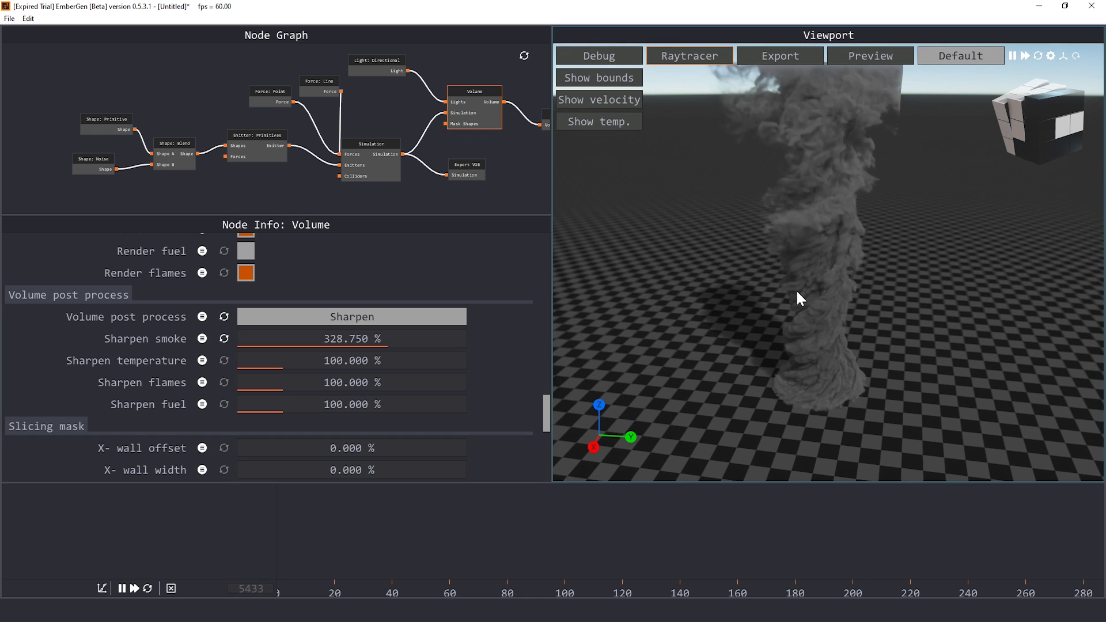
{"action": "left_click", "coordinate": [362, 147]}
Step: Add wind speed and wind chaos to the simulation and restart it from frame one
{"action": "scroll", "coordinate": [112, 382], "scroll_direction": "down", "scroll_amount": 5}
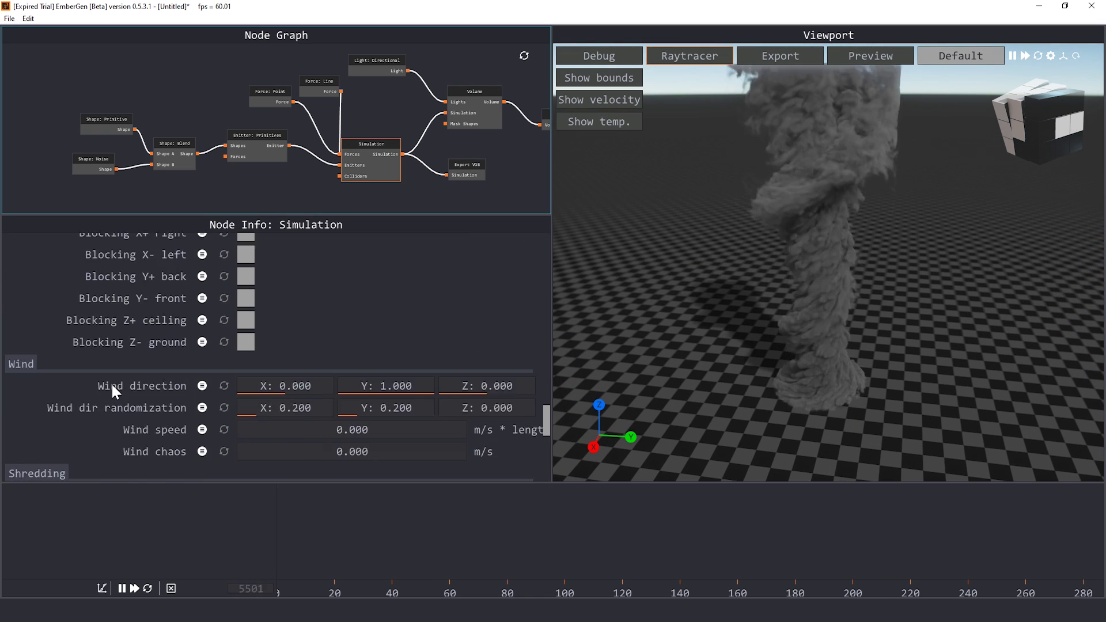
{"action": "scroll", "coordinate": [112, 382], "scroll_direction": "down", "scroll_amount": 2}
{"action": "scroll", "coordinate": [111, 381], "scroll_direction": "up", "scroll_amount": 1}
{"action": "mouse_move", "coordinate": [286, 376]}
{"action": "left_mouse_down"}
{"action": "mouse_move", "coordinate": [511, 404]}
{"action": "mouse_move", "coordinate": [848, 312]}
{"action": "left_mouse_up"}
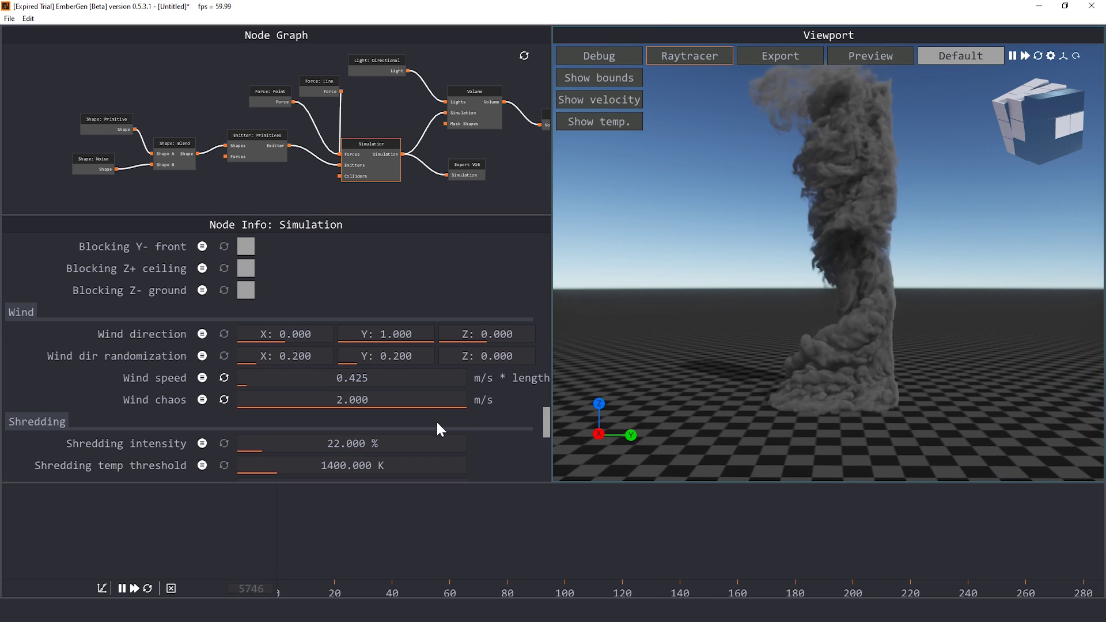
{"action": "left_click_drag", "start_coordinate": [415, 404], "coordinate": [243, 382]}
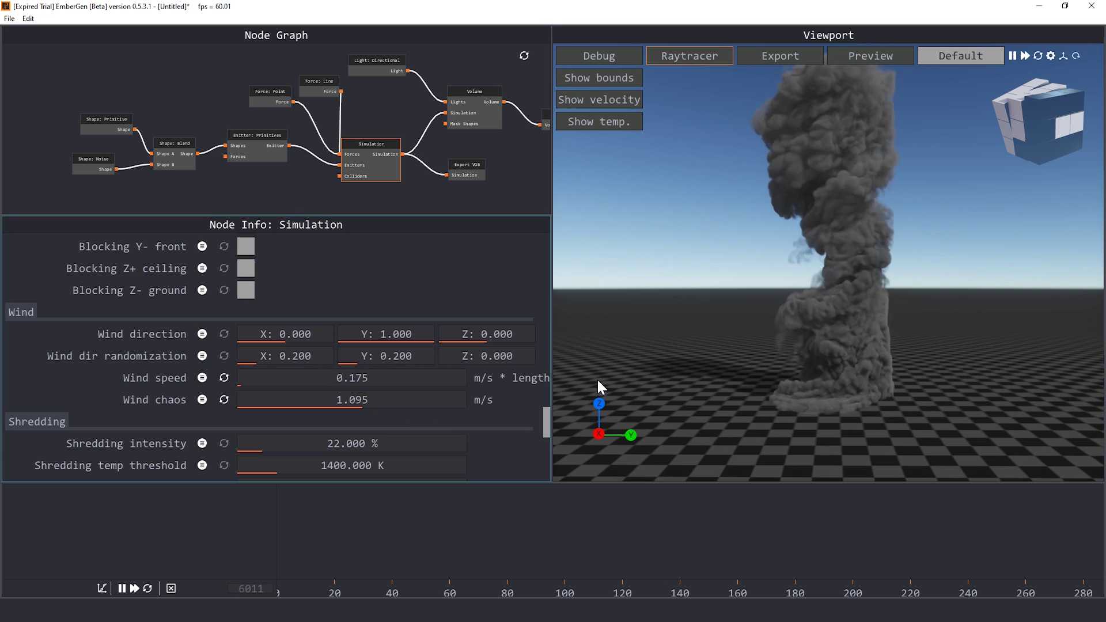
{"action": "left_click_drag", "start_coordinate": [353, 400], "coordinate": [322, 399]}
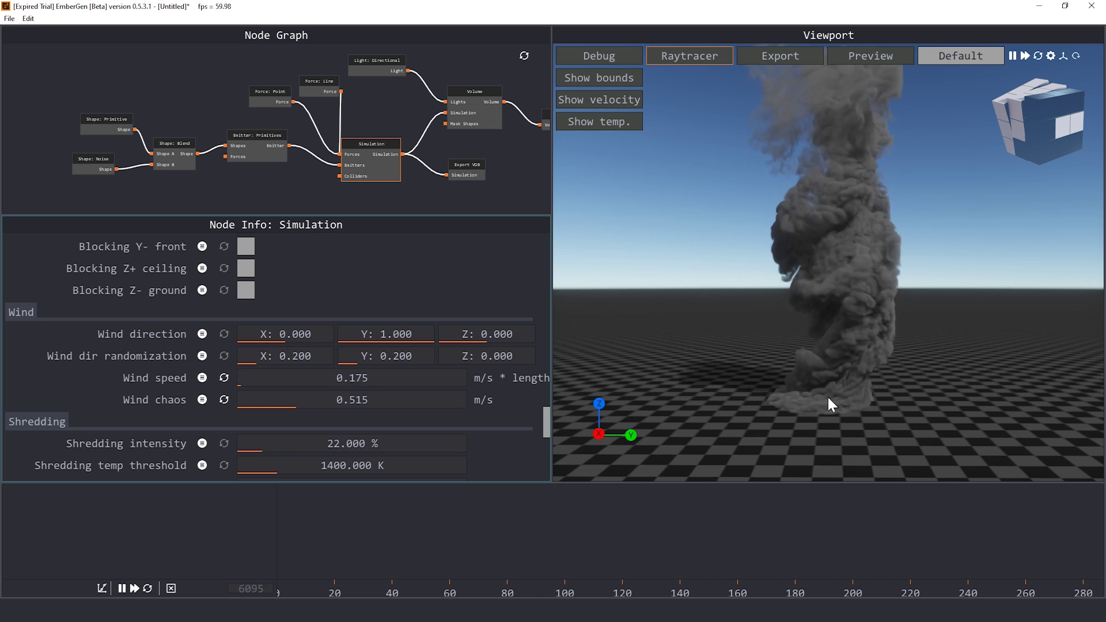
{"action": "left_click", "coordinate": [1038, 56]}
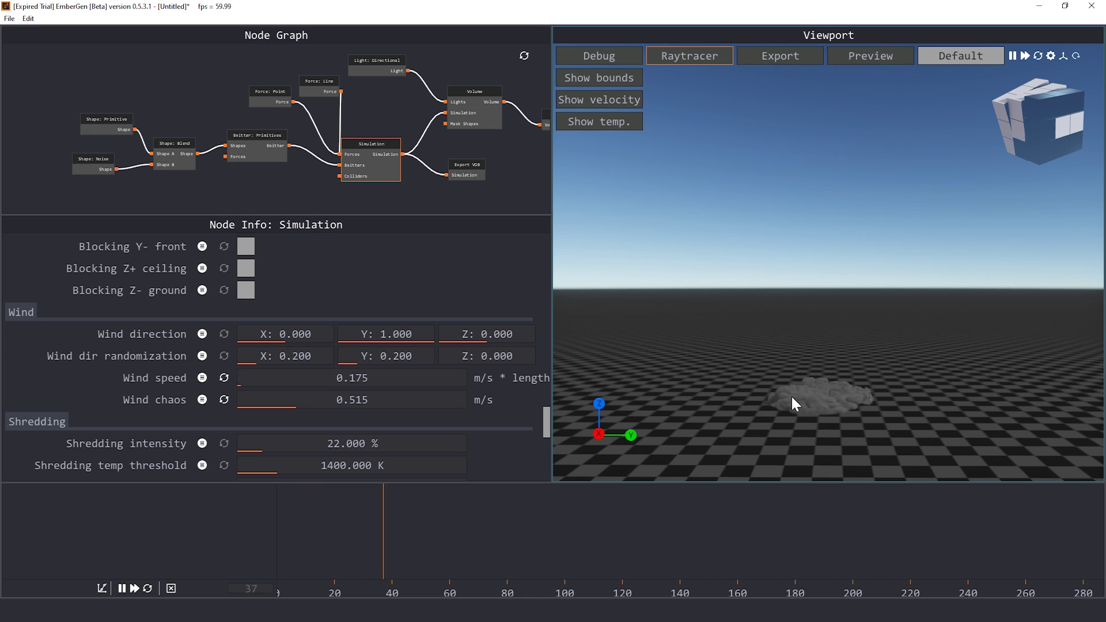
Step: Fine-tune wind speed to 0.025 and wind chaos to about 0.110
{"action": "mouse_move", "coordinate": [393, 404]}
{"action": "left_mouse_down"}
{"action": "mouse_move", "coordinate": [294, 400]}
{"action": "mouse_move", "coordinate": [288, 378]}
{"action": "left_mouse_up"}
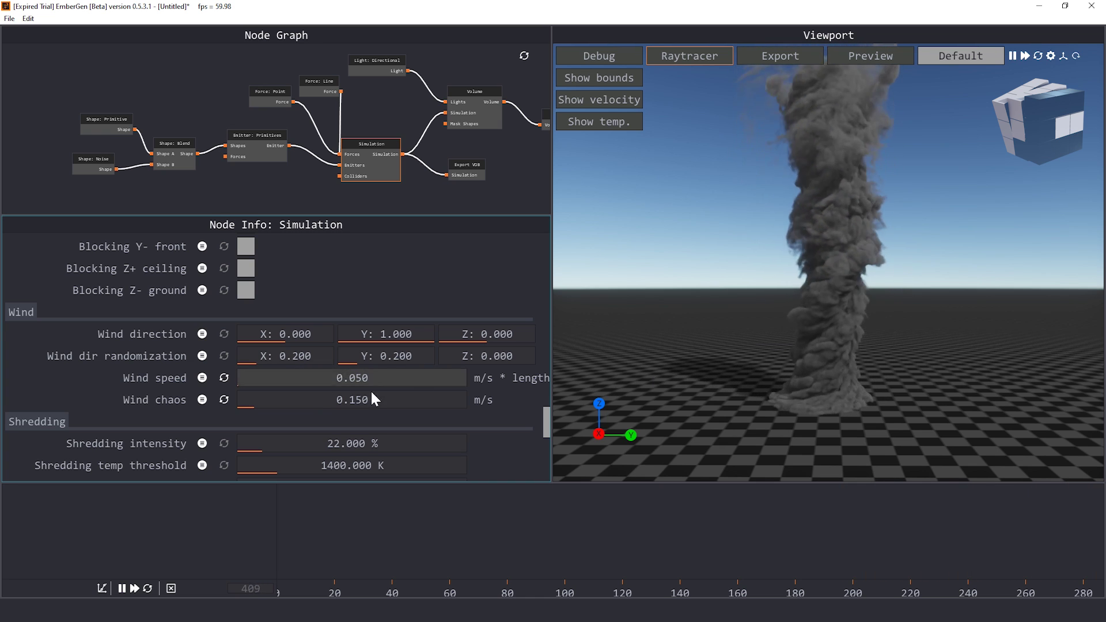
{"action": "left_click_drag", "start_coordinate": [293, 379], "coordinate": [287, 379]}
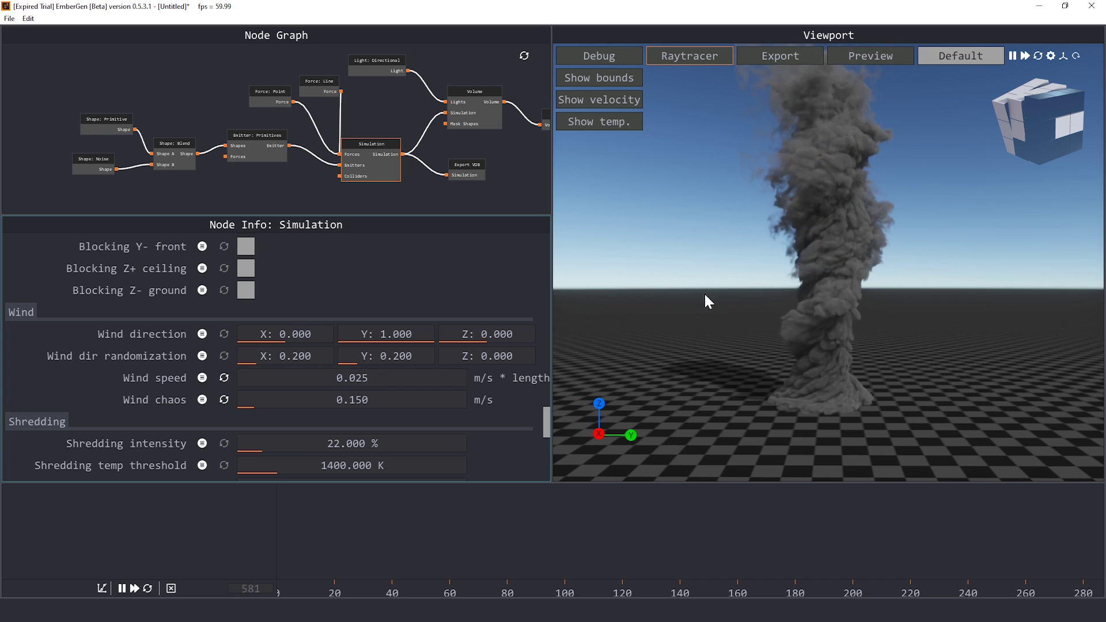
{"action": "left_click_drag", "start_coordinate": [298, 398], "coordinate": [295, 399]}
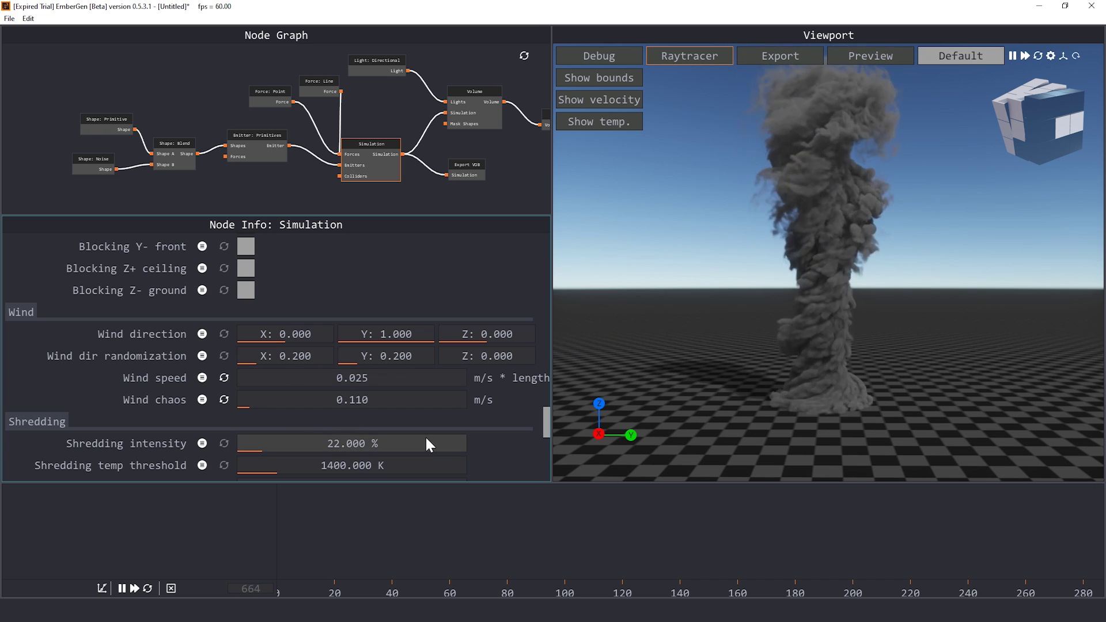
{"action": "left_click", "coordinate": [323, 82]}
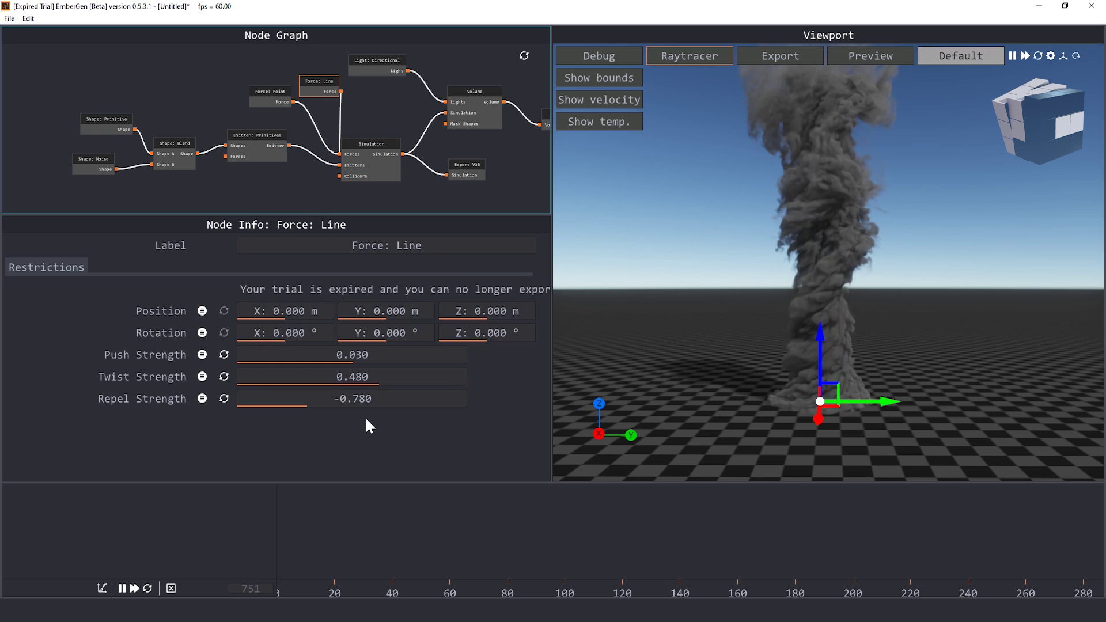
Step: Weaken the line force repel to -0.530 and undo twist strength back to 0.480
{"action": "left_click_drag", "start_coordinate": [355, 399], "coordinate": [320, 397]}
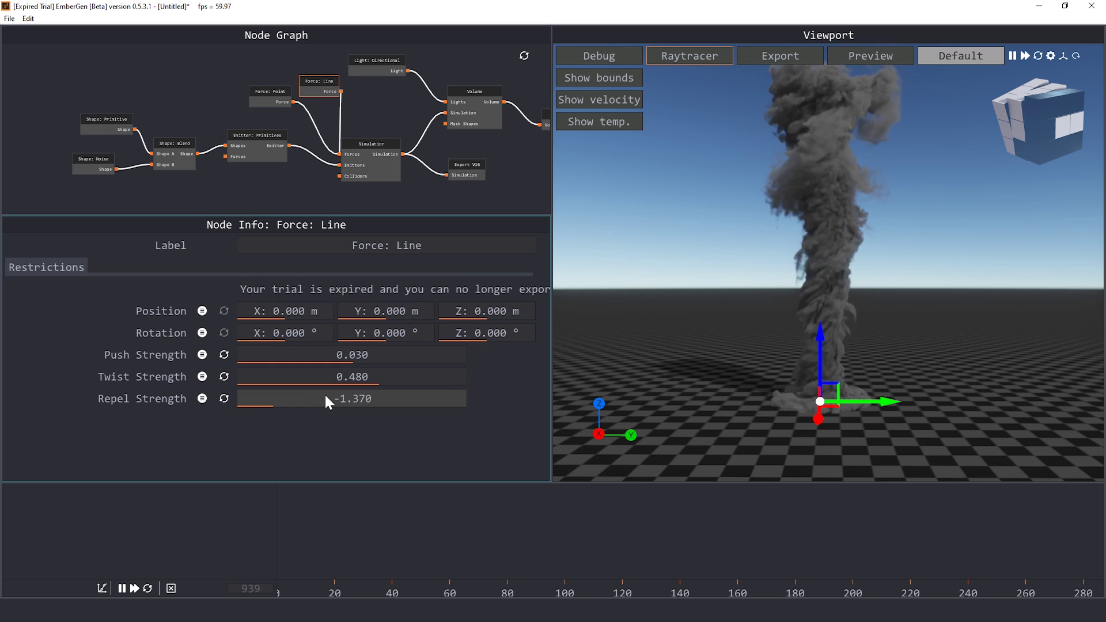
{"action": "left_click_drag", "start_coordinate": [326, 401], "coordinate": [398, 377]}
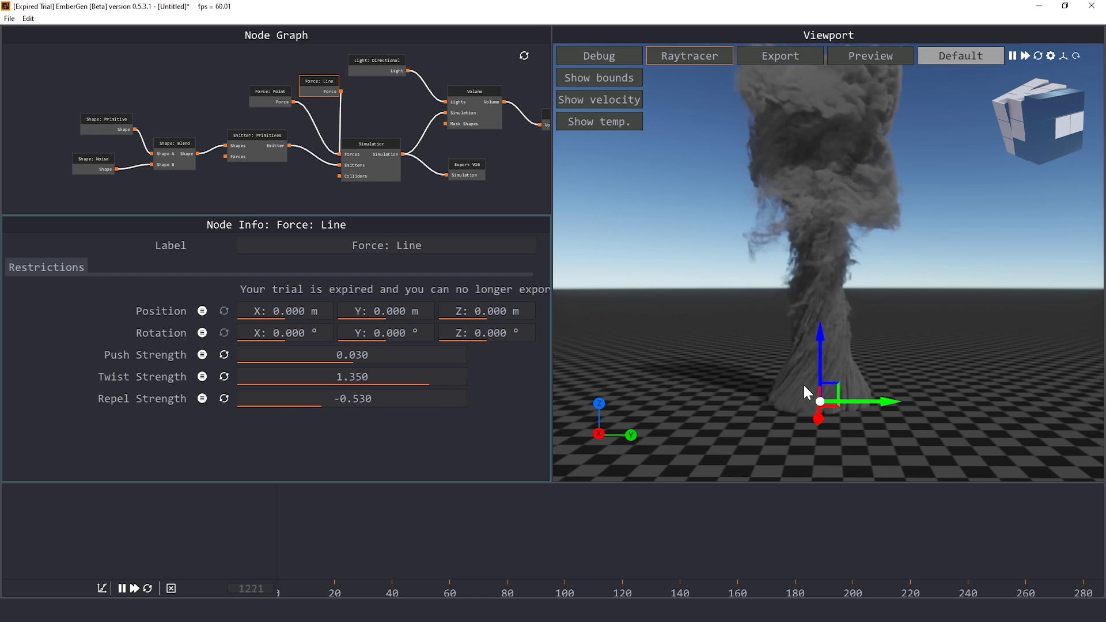
{"action": "key", "text": "ctrl+z"}
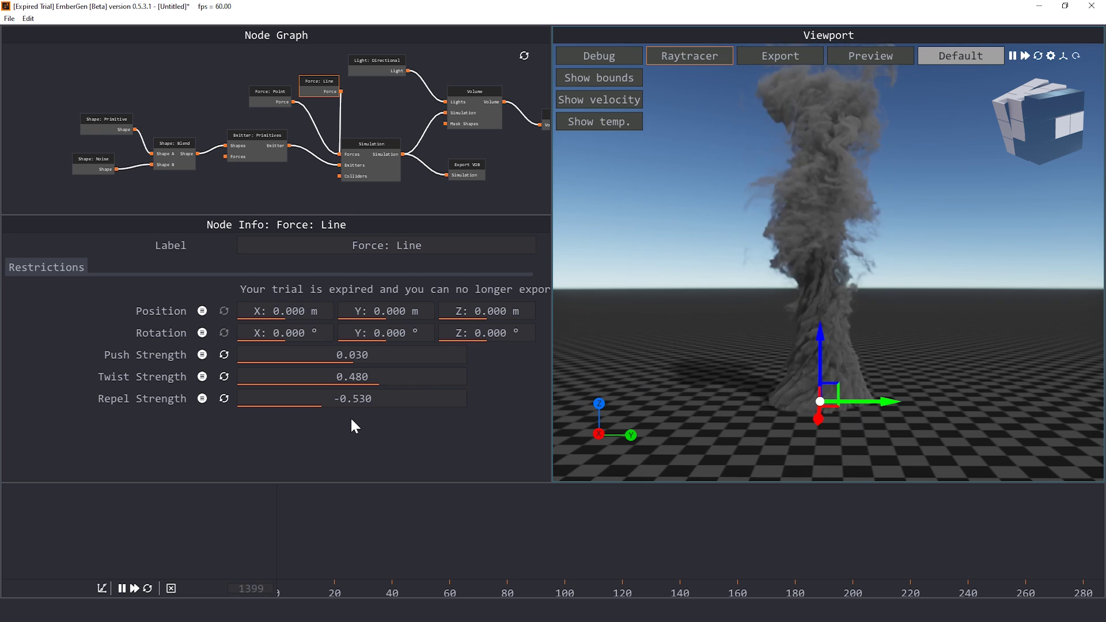
Step: Set the emitter's fuel rate to 5555 %/s and temperature to 10000 K
{"action": "left_click", "coordinate": [251, 142]}
{"action": "scroll", "coordinate": [124, 332], "scroll_direction": "down", "scroll_amount": 5}
{"action": "scroll", "coordinate": [123, 332], "scroll_direction": "down", "scroll_amount": 3}
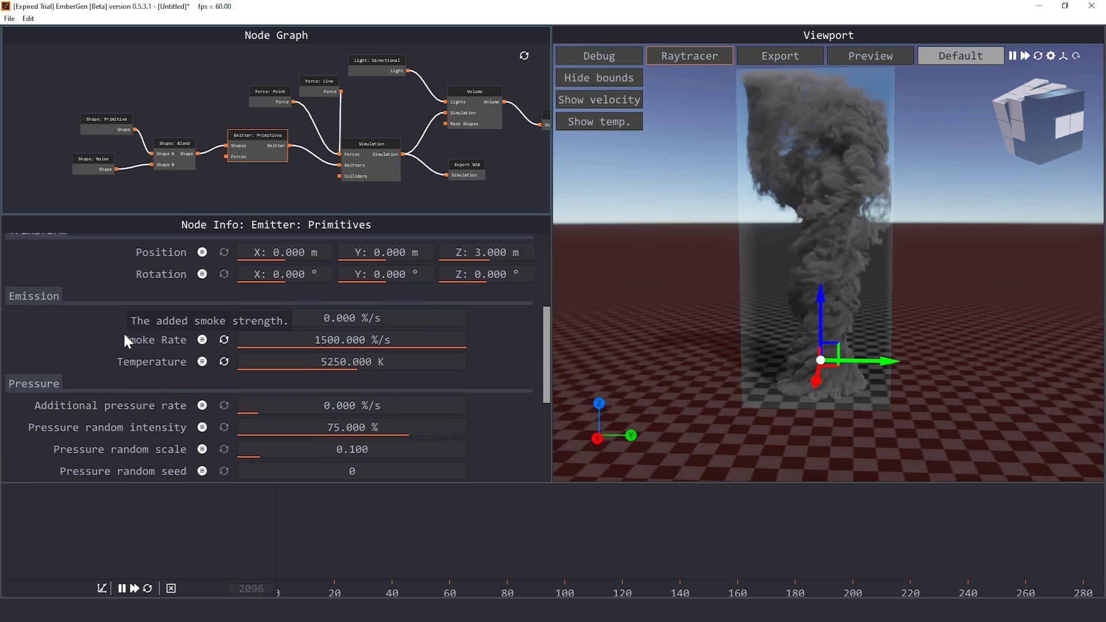
{"action": "left_click_drag", "start_coordinate": [358, 318], "coordinate": [538, 316]}
{"action": "left_click_drag", "start_coordinate": [397, 362], "coordinate": [455, 363]}
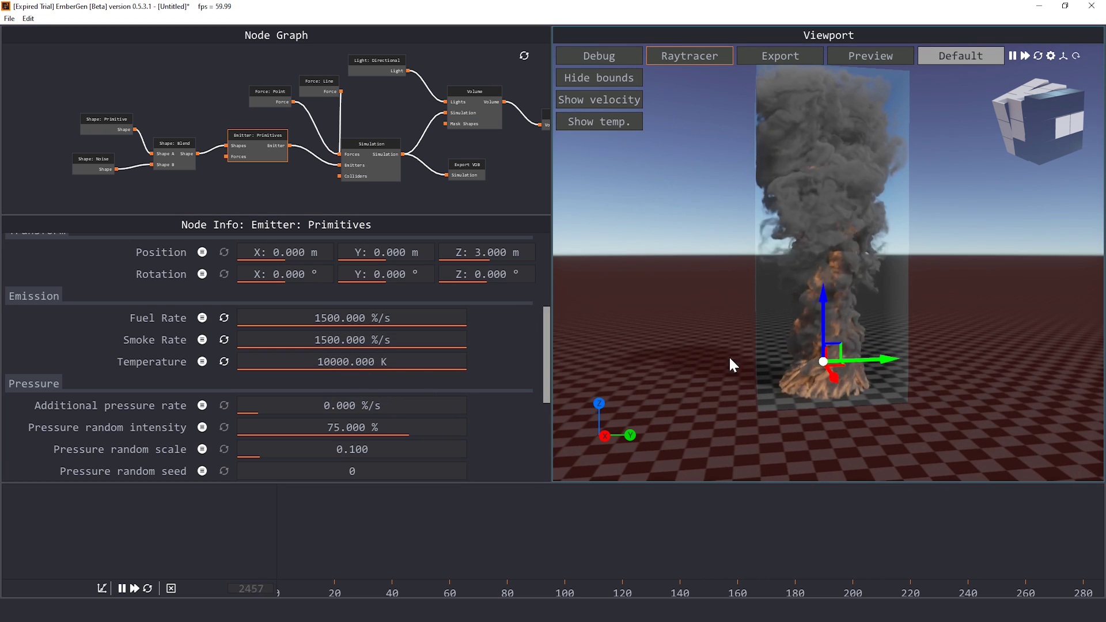
{"action": "double_click", "coordinate": [321, 318]}
{"action": "type", "text": "5555"}
{"action": "key", "text": "Return"}
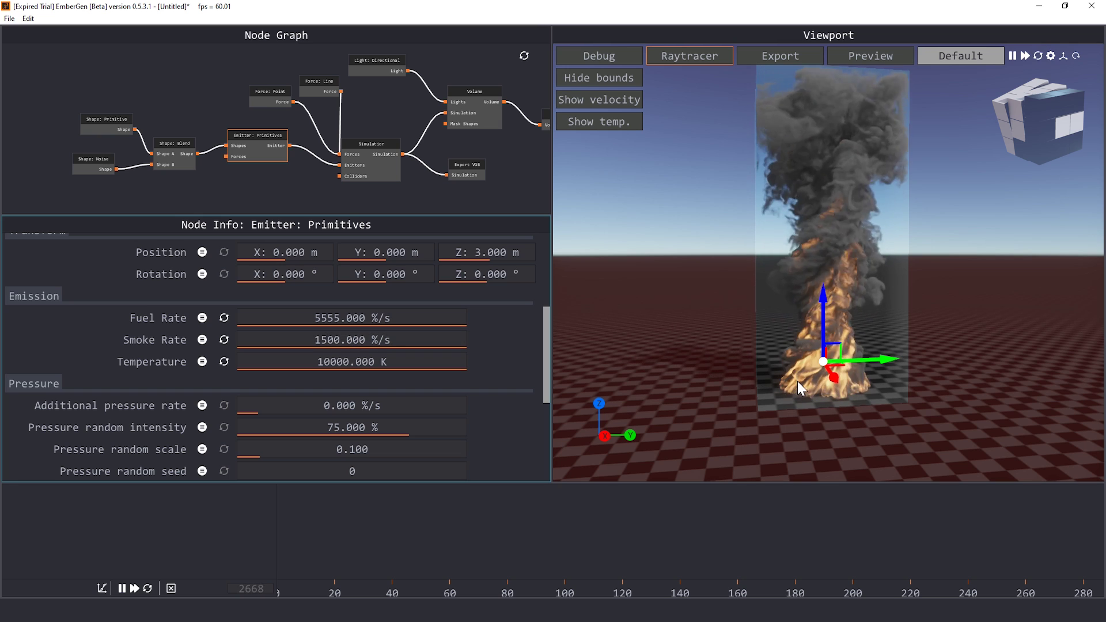
Step: Orbit around the burning plume and hide the simulation bounds
{"action": "mouse_move", "coordinate": [797, 395]}
{"action": "left_mouse_down"}
{"action": "mouse_move", "coordinate": [869, 393]}
{"action": "mouse_move", "coordinate": [799, 391]}
{"action": "left_mouse_up"}
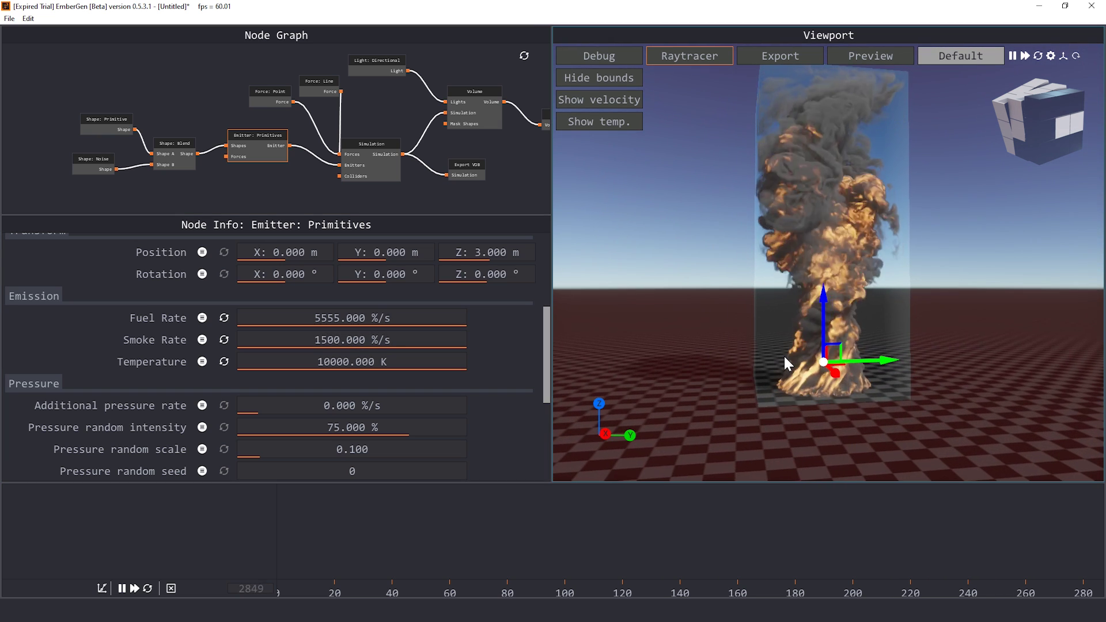
{"action": "left_click", "coordinate": [600, 77]}
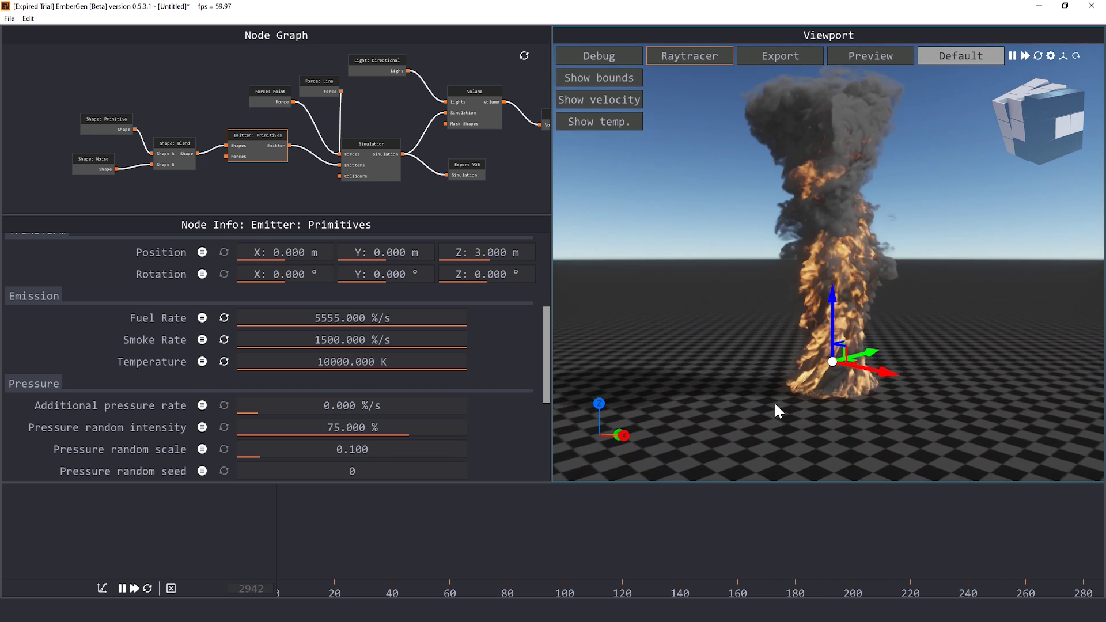
{"action": "left_click", "coordinate": [474, 109]}
Step: Try a 224 x 224 voxel count in X and Y and apply the new resolution
{"action": "left_click", "coordinate": [299, 173]}
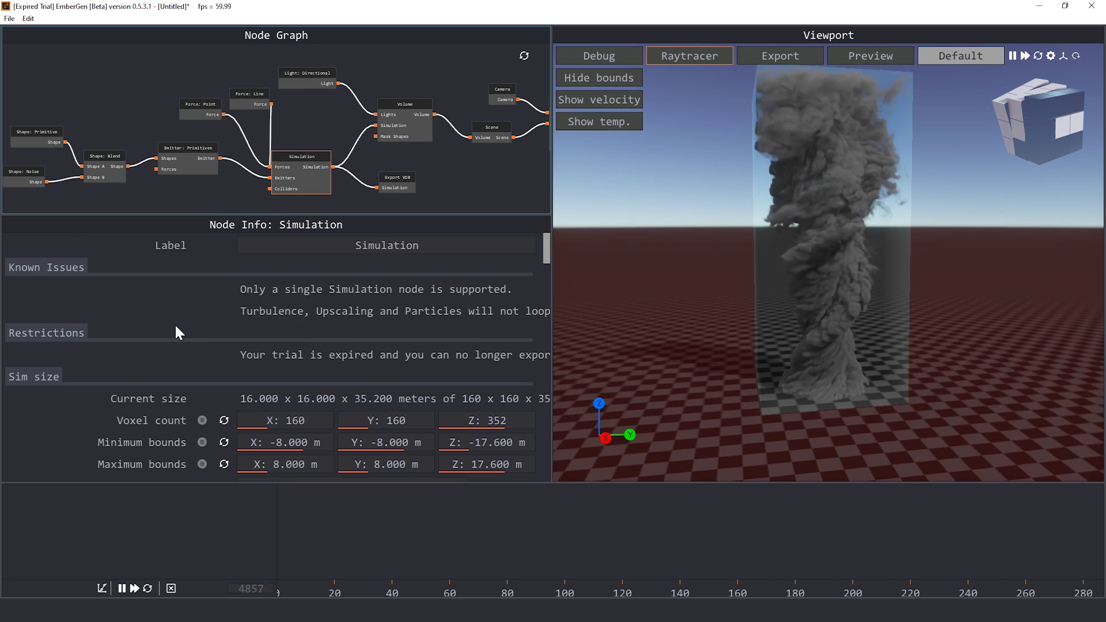
{"action": "scroll", "coordinate": [175, 316], "scroll_direction": "down", "scroll_amount": 3}
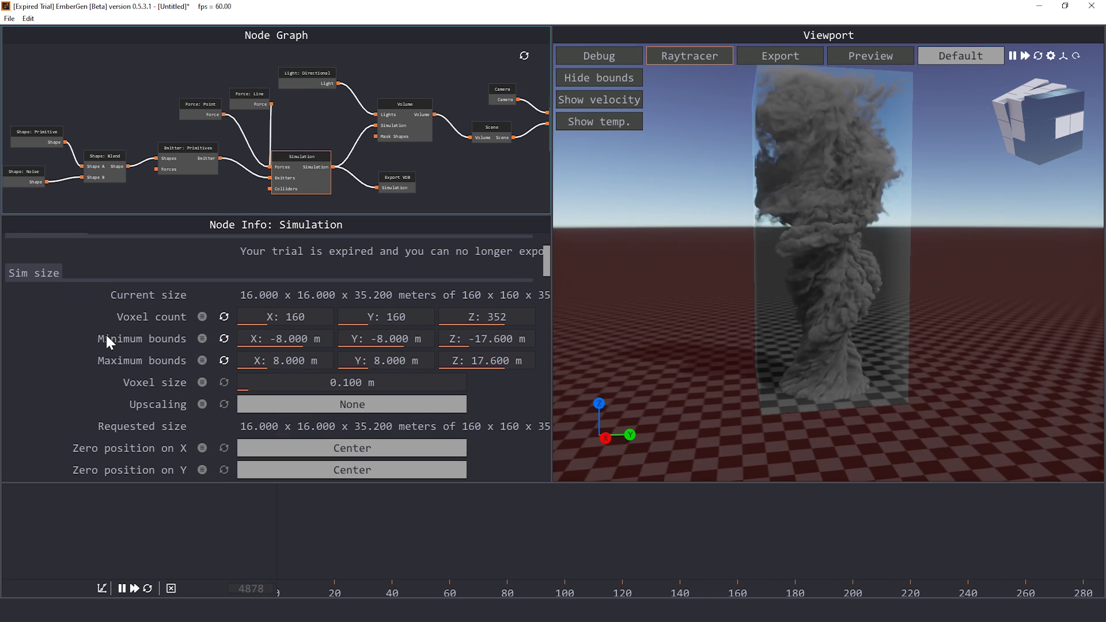
{"action": "double_click", "coordinate": [282, 319]}
{"action": "type", "text": "224"}
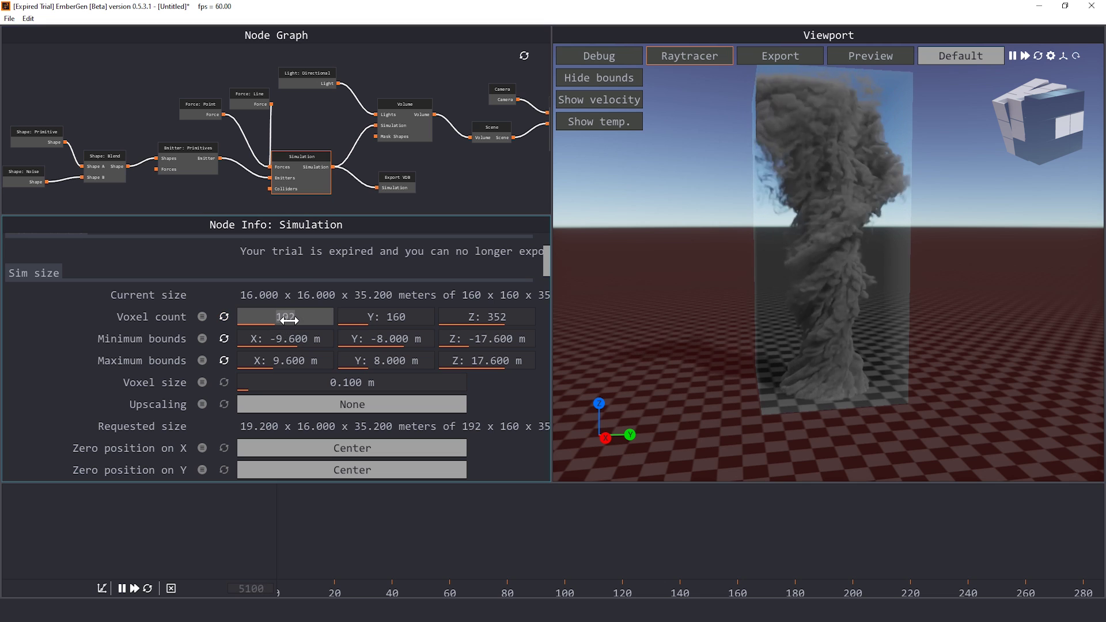
{"action": "key", "text": "Tab"}
{"action": "type", "text": "224"}
{"action": "key", "text": "Return"}
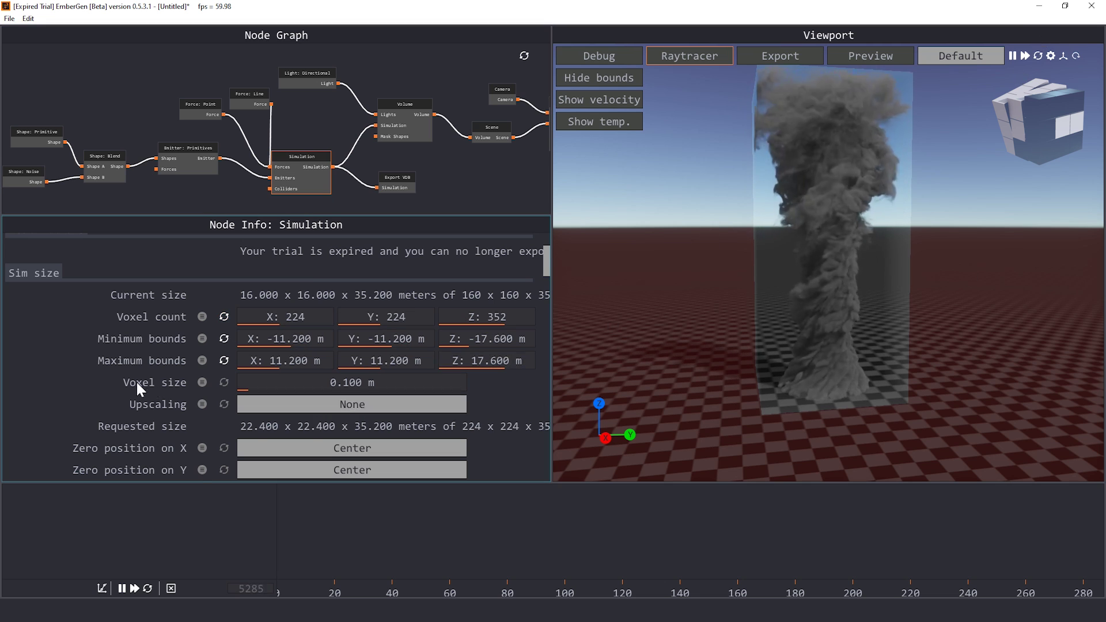
{"action": "scroll", "coordinate": [152, 383], "scroll_direction": "down", "scroll_amount": 3}
{"action": "left_click", "coordinate": [407, 412]}
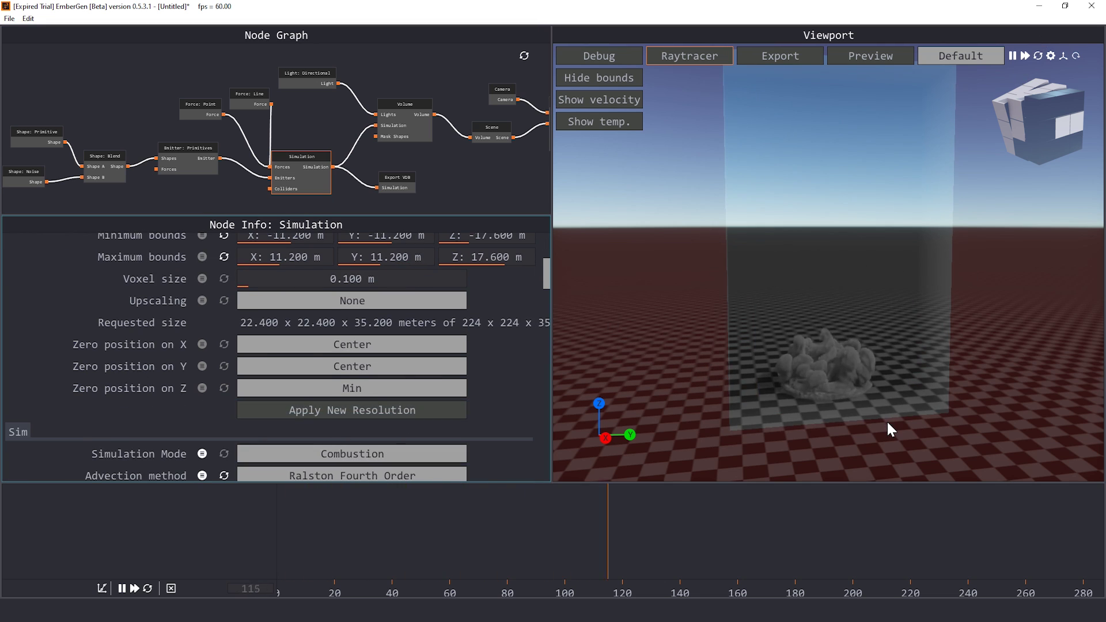
{"action": "mouse_move", "coordinate": [889, 420]}
{"action": "left_mouse_down"}
{"action": "mouse_move", "coordinate": [836, 402]}
{"action": "mouse_move", "coordinate": [901, 410]}
{"action": "left_mouse_up"}
Step: Experiment with a 0.060 m voxel size and a 320 x 320 x 416 resolution
{"action": "scroll", "coordinate": [855, 380], "scroll_direction": "up", "scroll_amount": 5}
{"action": "scroll", "coordinate": [856, 383], "scroll_direction": "down", "scroll_amount": 5}
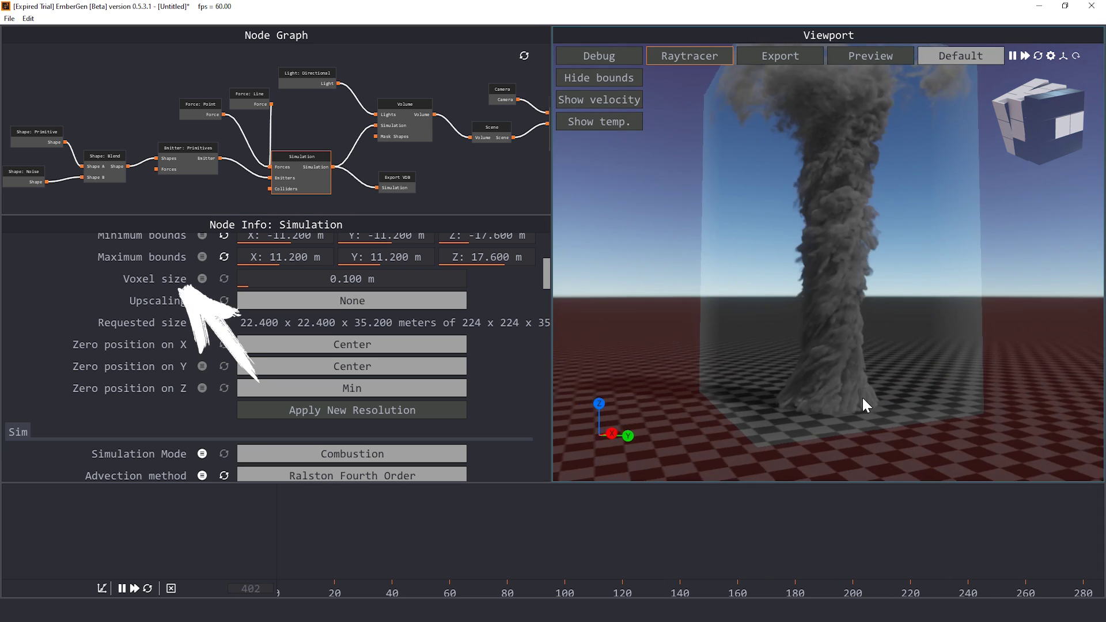
{"action": "scroll", "coordinate": [159, 339], "scroll_direction": "down", "scroll_amount": 1}
{"action": "scroll", "coordinate": [157, 336], "scroll_direction": "up", "scroll_amount": 1}
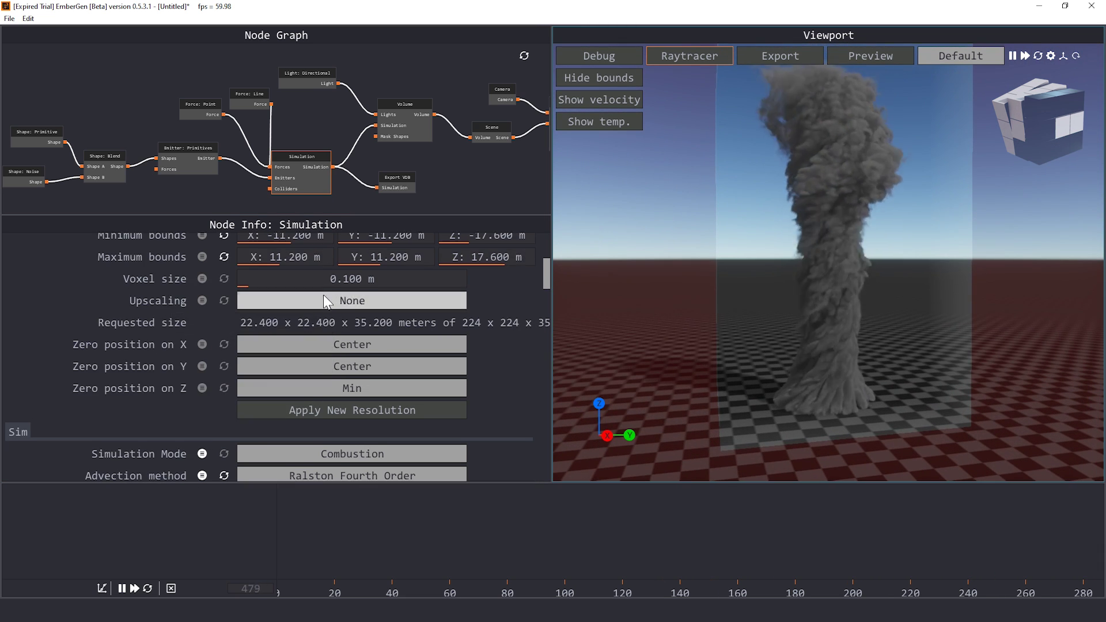
{"action": "left_click_drag", "start_coordinate": [323, 281], "coordinate": [335, 344]}
{"action": "left_click", "coordinate": [352, 410]}
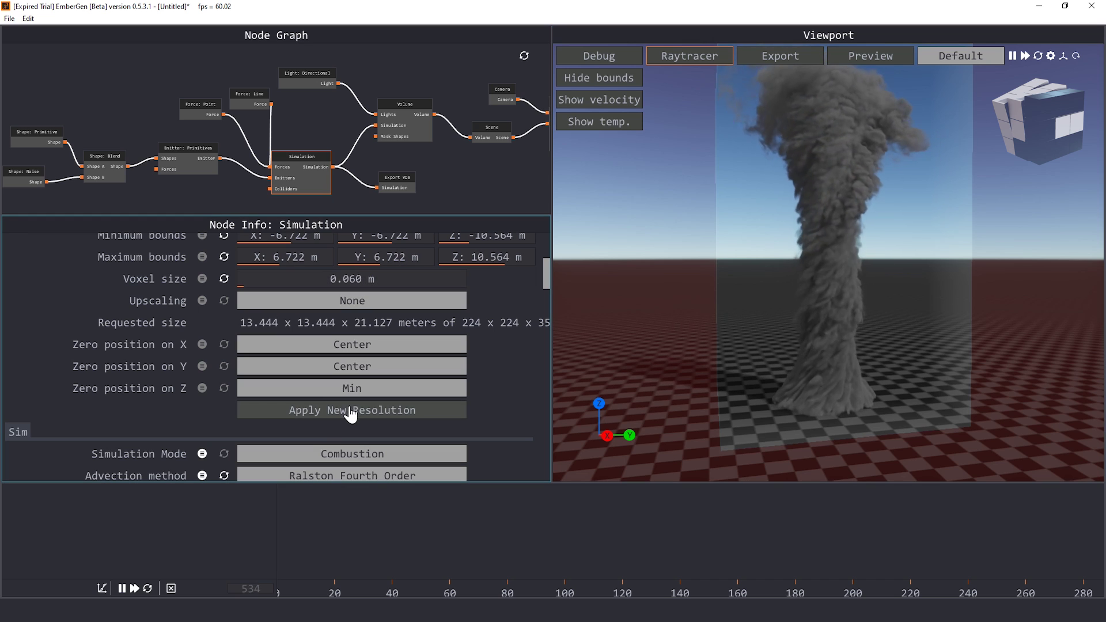
{"action": "scroll", "coordinate": [154, 326], "scroll_direction": "up", "scroll_amount": 4}
{"action": "left_click_drag", "start_coordinate": [353, 366], "coordinate": [203, 401]}
{"action": "scroll", "coordinate": [202, 401], "scroll_direction": "down", "scroll_amount": 2}
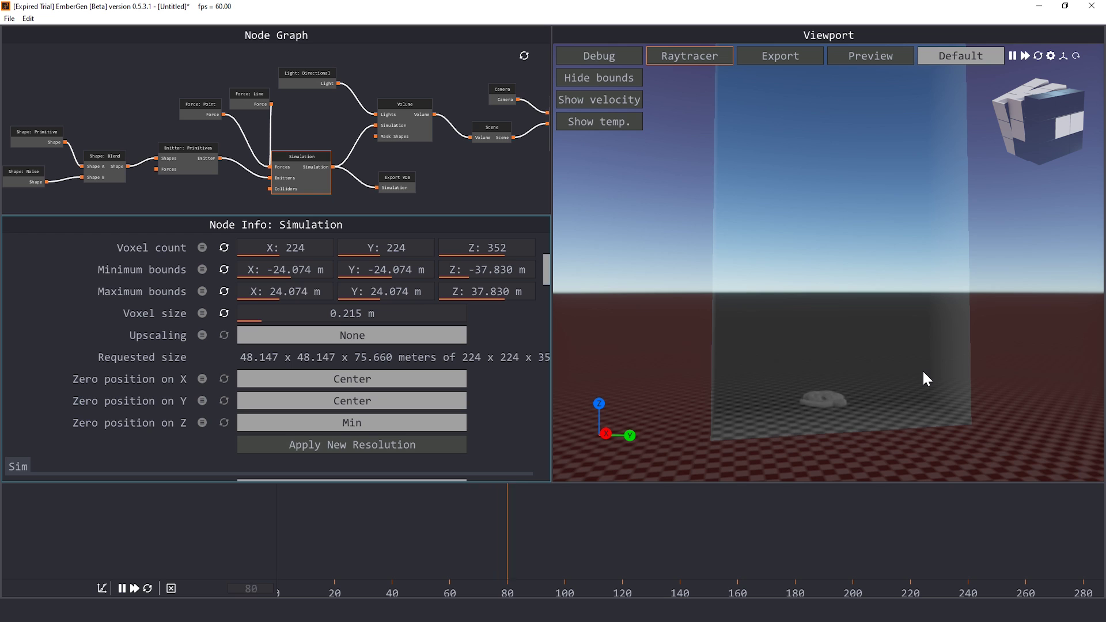
{"action": "left_click_drag", "start_coordinate": [386, 317], "coordinate": [365, 338]}
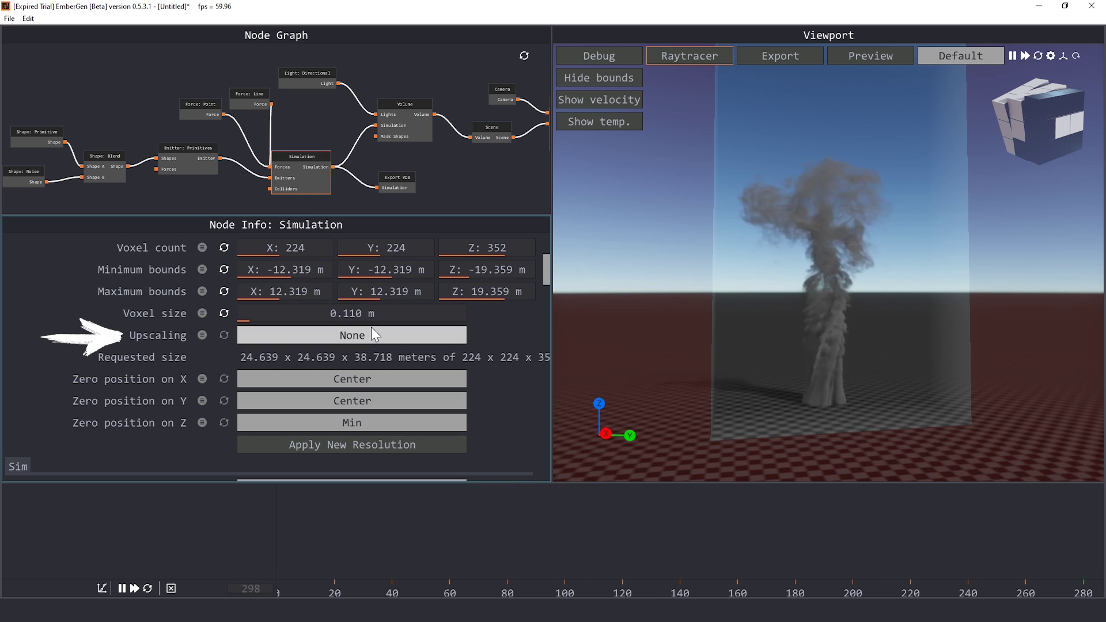
{"action": "scroll", "coordinate": [365, 338], "scroll_direction": "up", "scroll_amount": 1}
{"action": "left_click_drag", "start_coordinate": [285, 266], "coordinate": [322, 265]}
{"action": "left_click_drag", "start_coordinate": [510, 266], "coordinate": [530, 266]}
{"action": "left_click", "coordinate": [352, 462]}
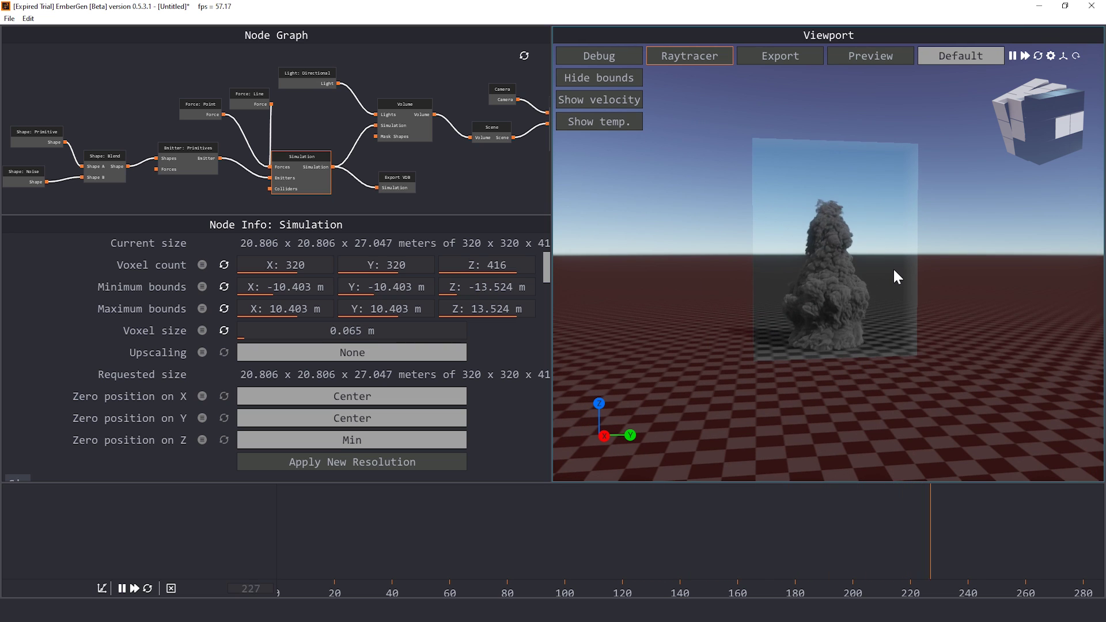
Step: Undo back to 160 voxels, then apply 192 x 192 voxels in X and Y
{"action": "scroll", "coordinate": [852, 390], "scroll_direction": "up", "scroll_amount": 2}
{"action": "scroll", "coordinate": [862, 416], "scroll_direction": "down", "scroll_amount": 4}
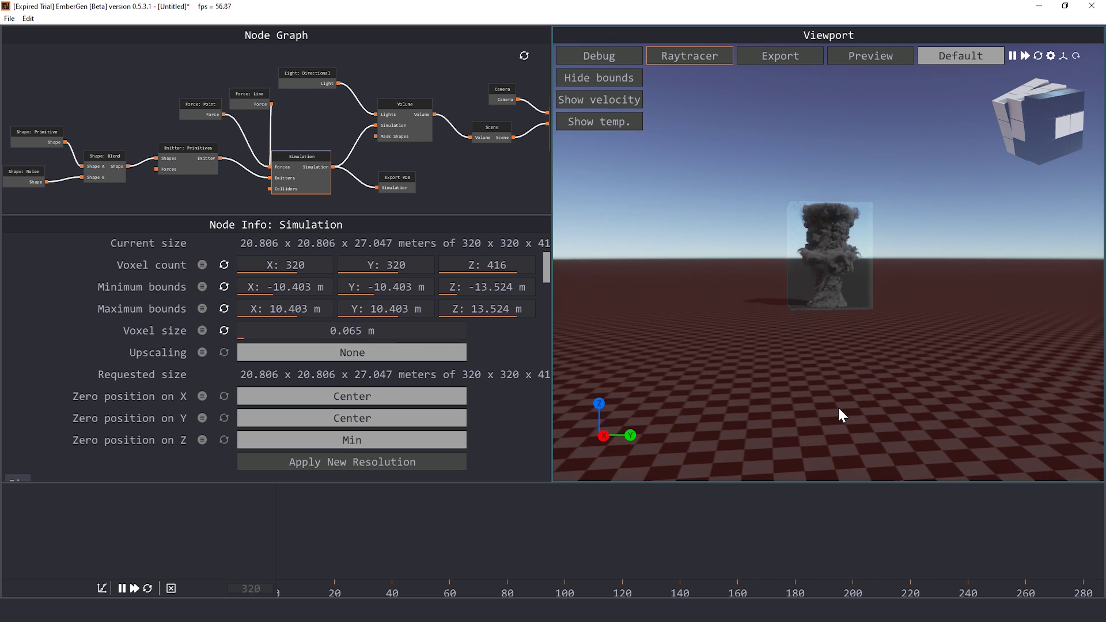
{"action": "scroll", "coordinate": [838, 406], "scroll_direction": "up", "scroll_amount": 4}
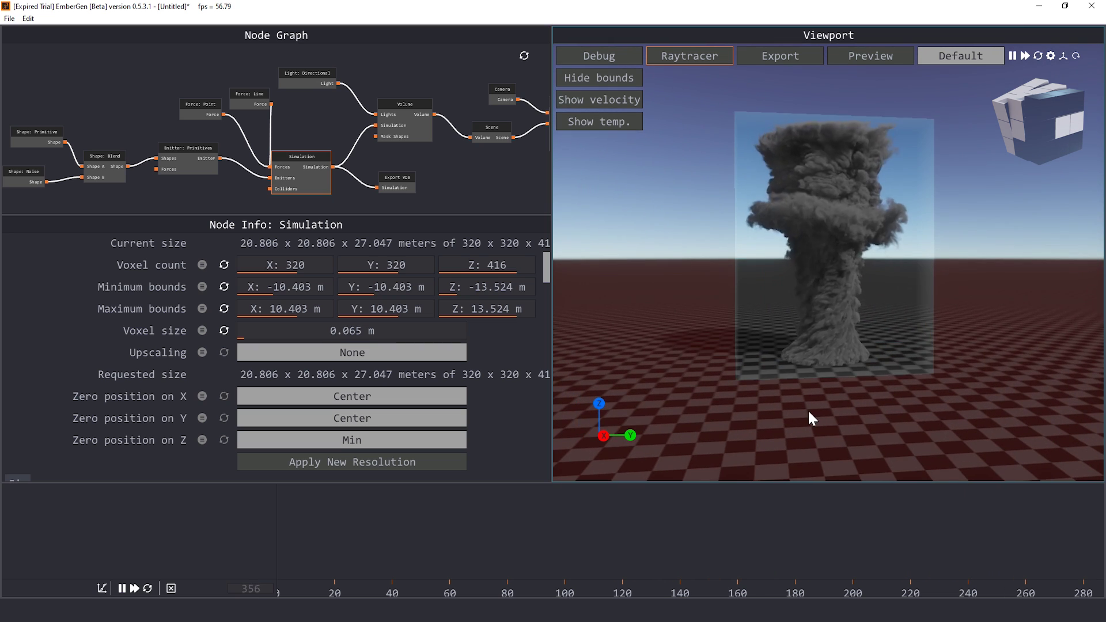
{"action": "key", "text": "ctrl+z"}
{"action": "double_click", "coordinate": [285, 265]}
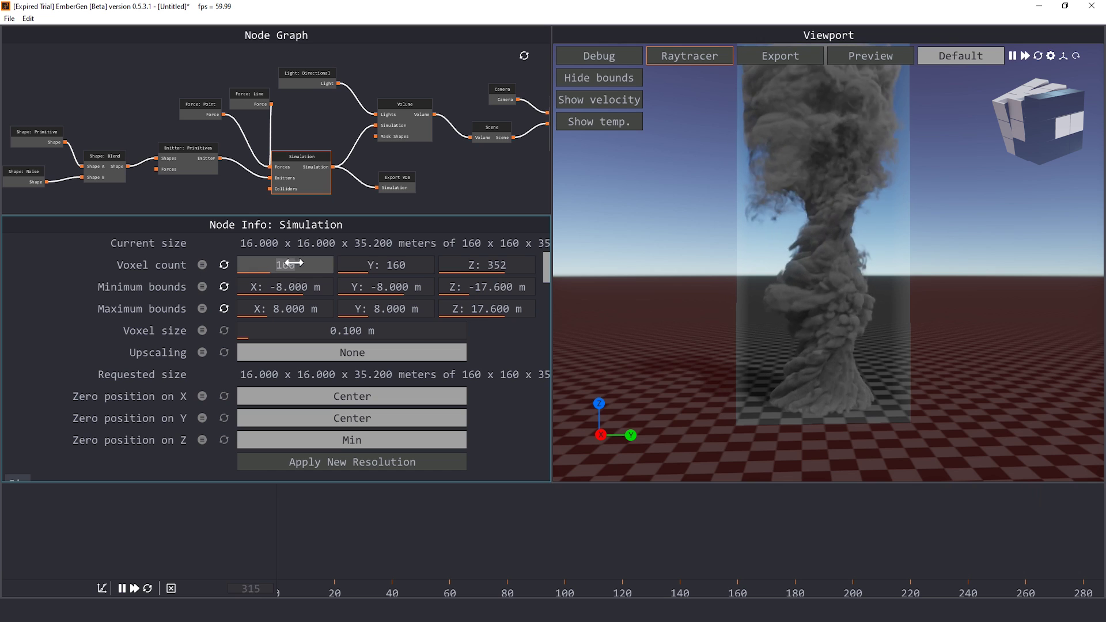
{"action": "type", "text": "192"}
{"action": "key", "text": "Return"}
{"action": "double_click", "coordinate": [368, 257]}
{"action": "type", "text": "192"}
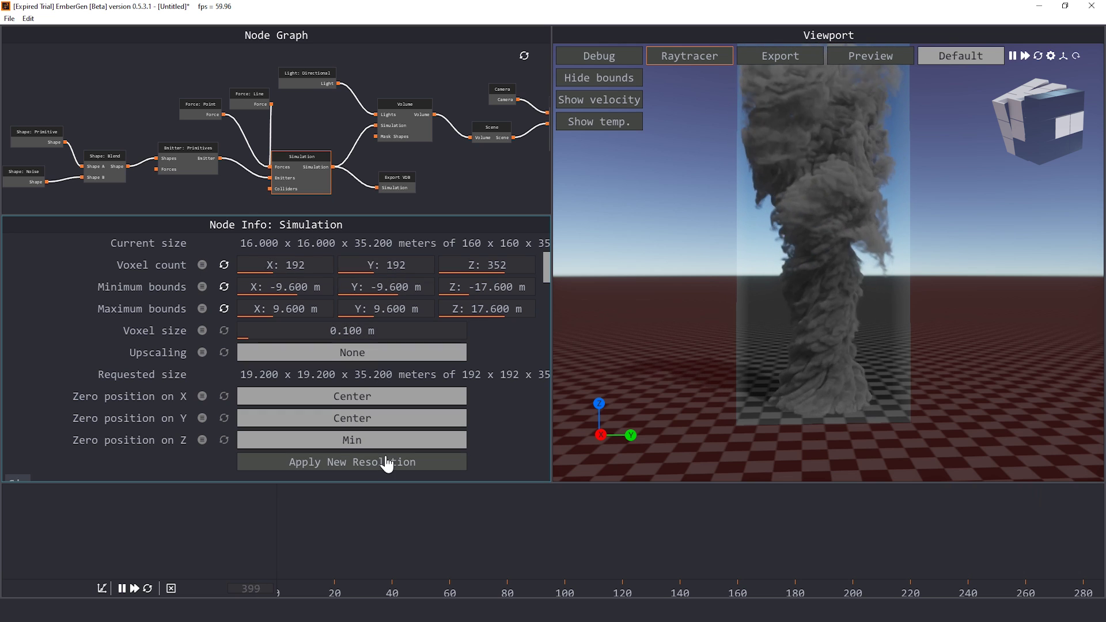
{"action": "left_click", "coordinate": [387, 462]}
{"action": "scroll", "coordinate": [877, 337], "scroll_direction": "up", "scroll_amount": 3}
{"action": "left_click_drag", "start_coordinate": [877, 337], "coordinate": [866, 433]}
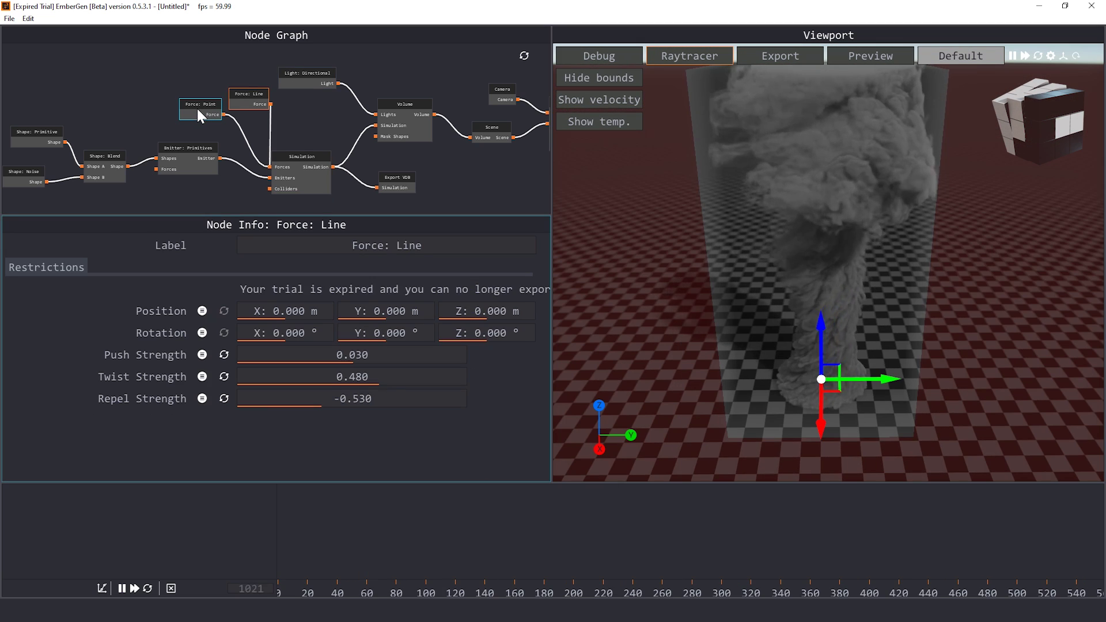
{"action": "left_click", "coordinate": [199, 115]}
Step: Move the Point force to X -6.516, Y -6.707, Z 33.873 m
{"action": "mouse_move", "coordinate": [789, 399]}
{"action": "left_mouse_down"}
{"action": "mouse_move", "coordinate": [776, 413]}
{"action": "mouse_move", "coordinate": [849, 302]}
{"action": "mouse_move", "coordinate": [845, 336]}
{"action": "mouse_move", "coordinate": [838, 261]}
{"action": "left_mouse_up"}
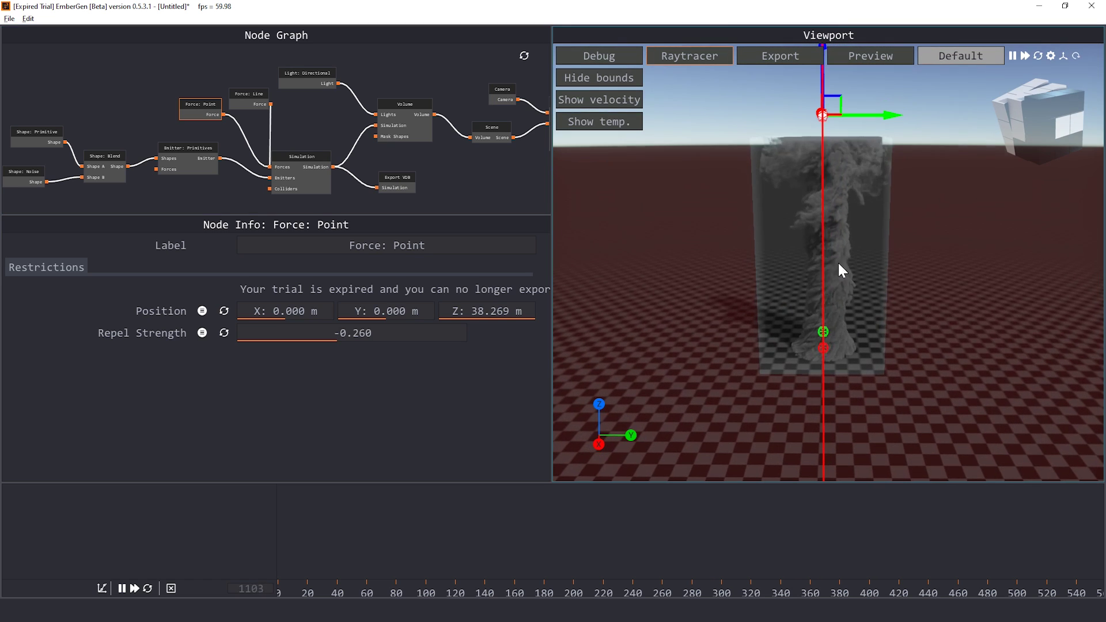
{"action": "mouse_move", "coordinate": [824, 72]}
{"action": "left_mouse_down"}
{"action": "mouse_move", "coordinate": [826, 124]}
{"action": "mouse_move", "coordinate": [827, 106]}
{"action": "left_mouse_up"}
{"action": "left_click_drag", "start_coordinate": [852, 227], "coordinate": [847, 301]}
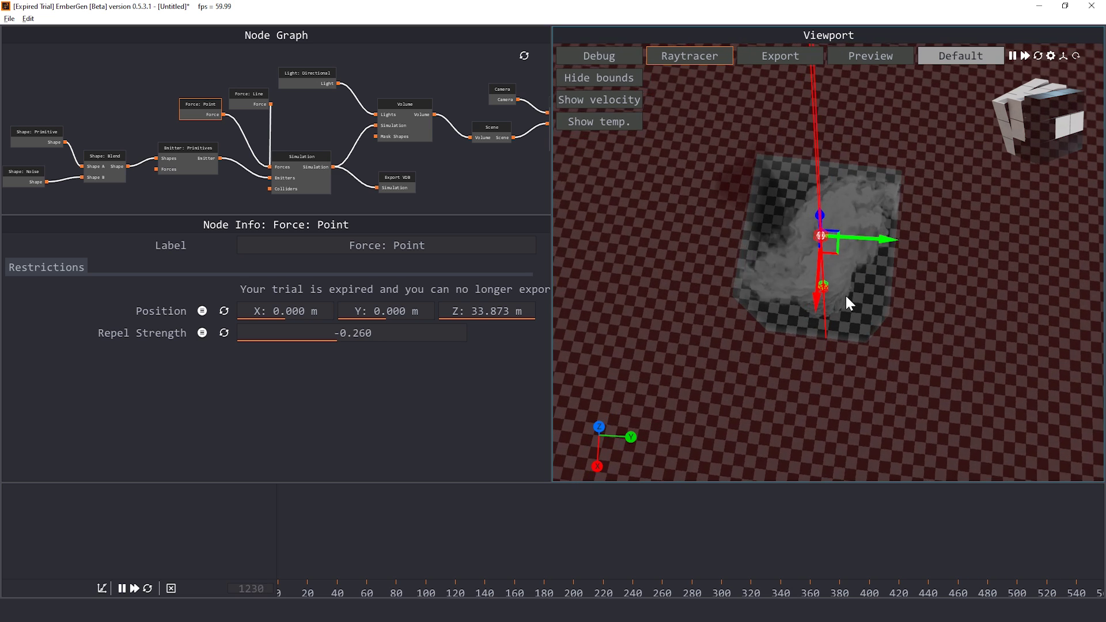
{"action": "left_click_drag", "start_coordinate": [824, 243], "coordinate": [765, 185]}
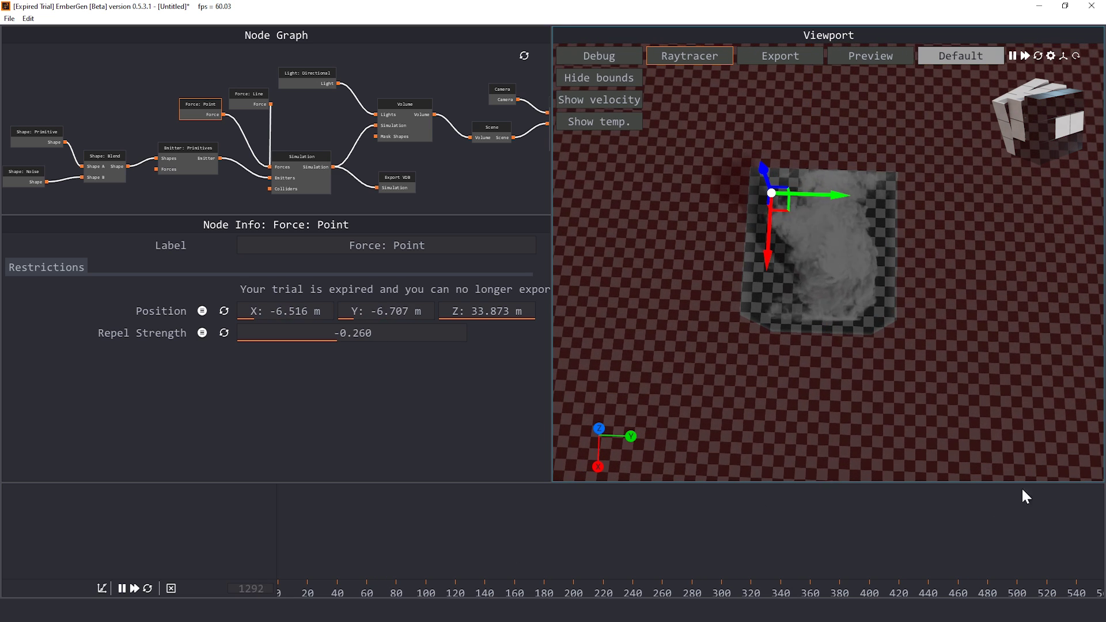
Step: Pause the simulation, orbit back to perspective, and stop at frame 175
{"action": "left_click", "coordinate": [1014, 55]}
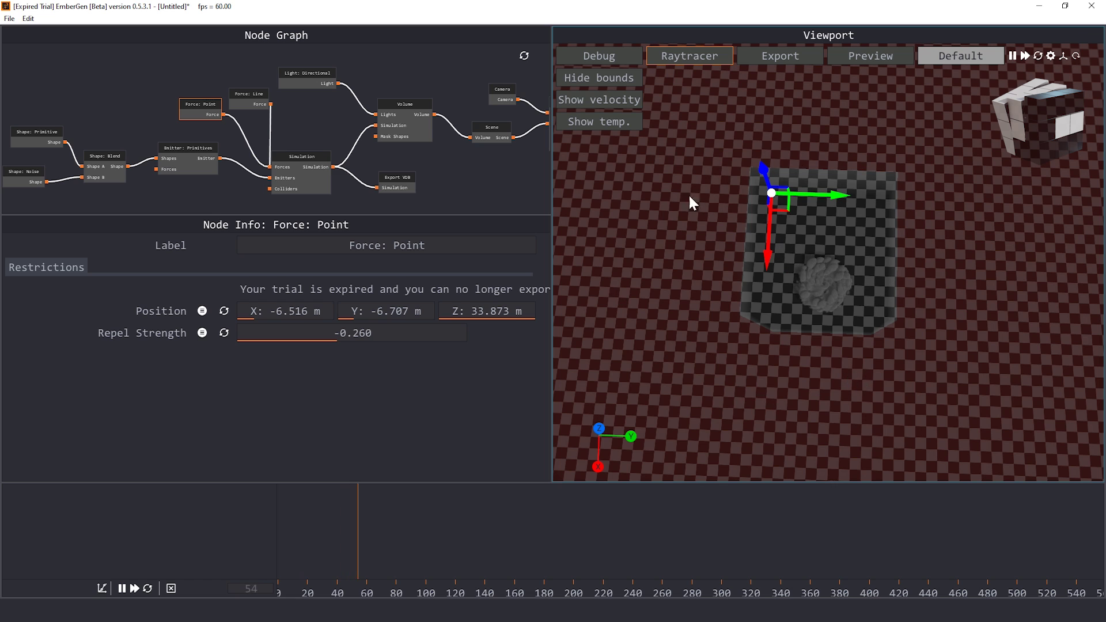
{"action": "mouse_move", "coordinate": [897, 181]}
{"action": "left_mouse_down"}
{"action": "mouse_move", "coordinate": [908, 368]}
{"action": "mouse_move", "coordinate": [916, 328]}
{"action": "mouse_move", "coordinate": [889, 336]}
{"action": "left_mouse_up"}
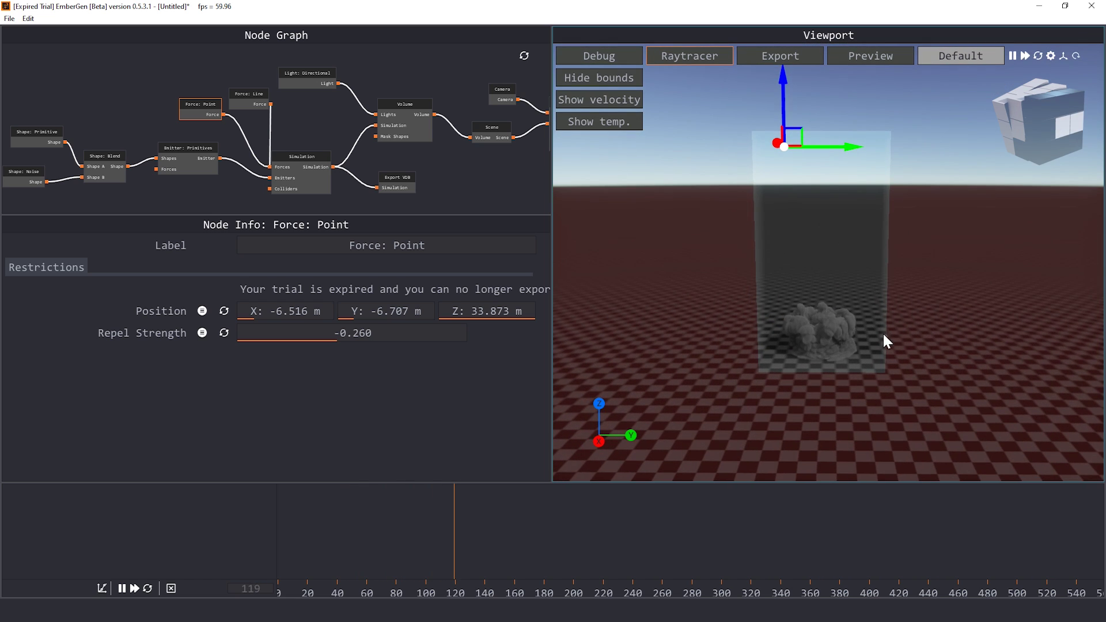
{"action": "left_click", "coordinate": [537, 587]}
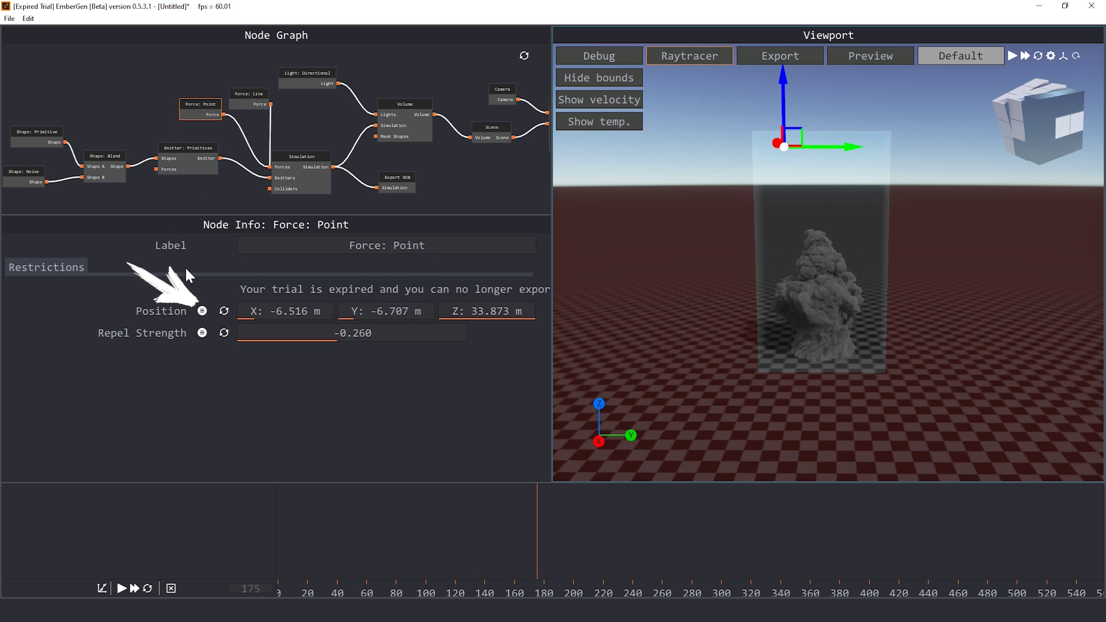
Step: Make the point force position animatable, add its first position keyframe, and start the simulation
{"action": "left_click", "coordinate": [205, 312]}
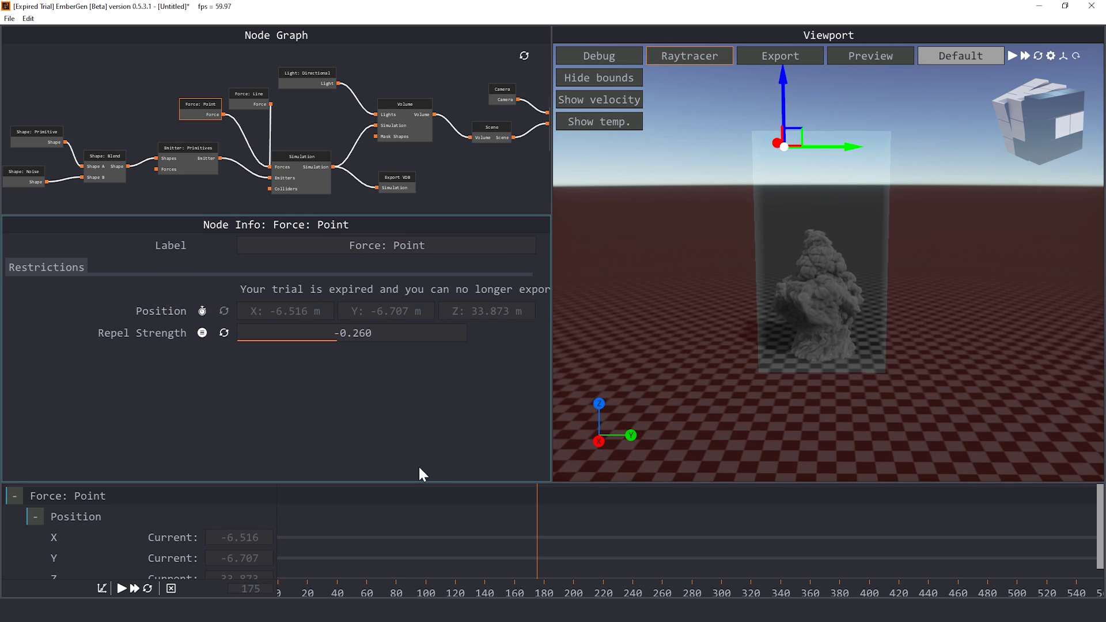
{"action": "scroll", "coordinate": [435, 526], "scroll_direction": "down", "scroll_amount": 1}
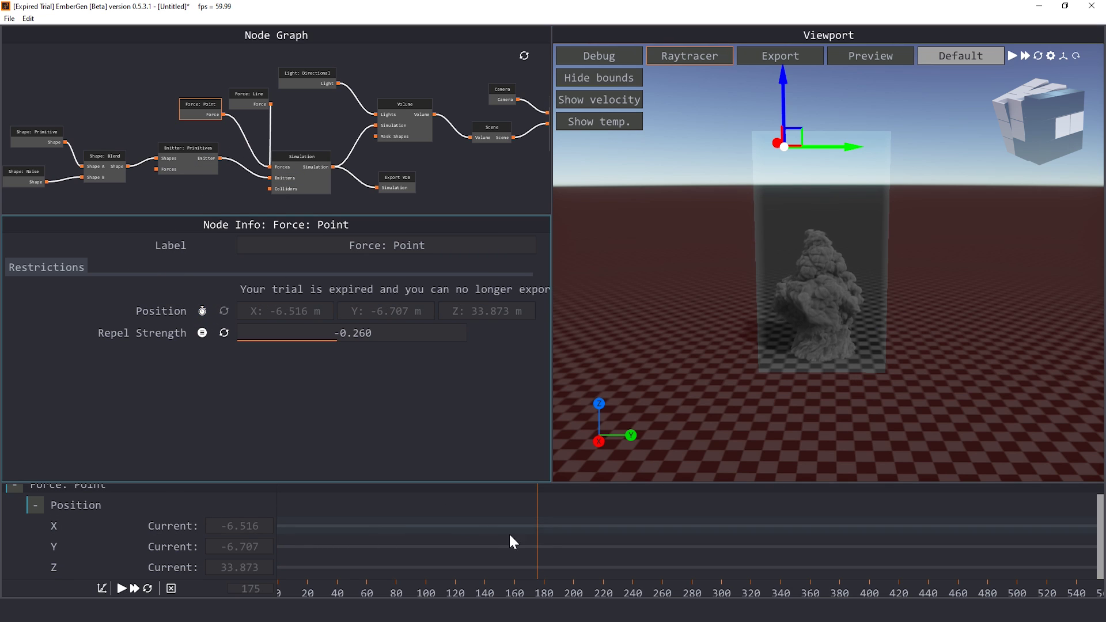
{"action": "double_click", "coordinate": [536, 525]}
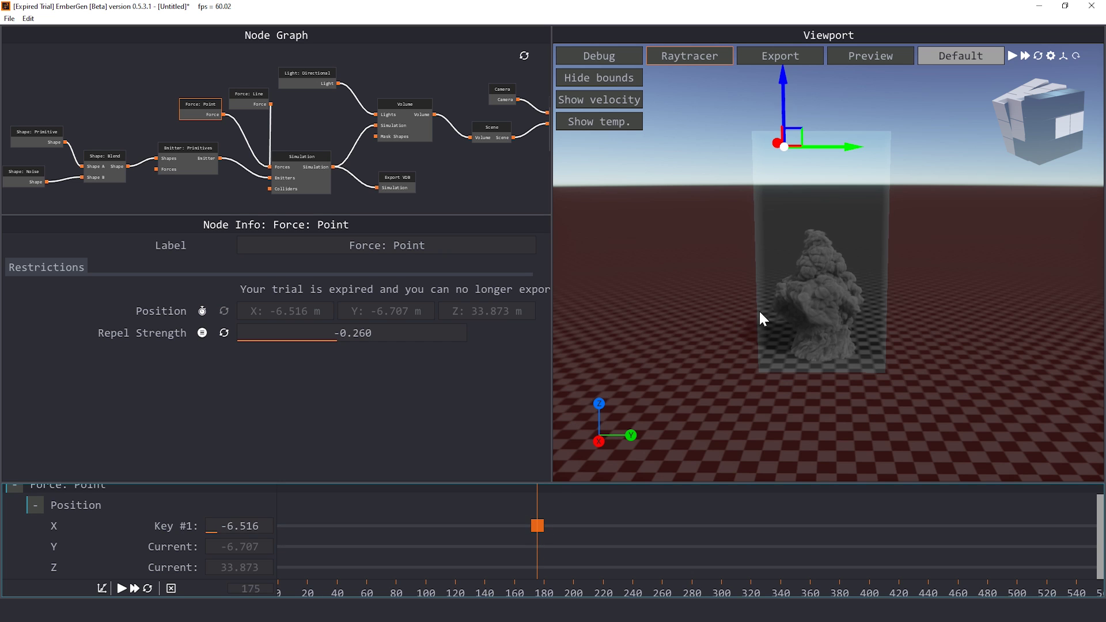
{"action": "key", "text": "space"}
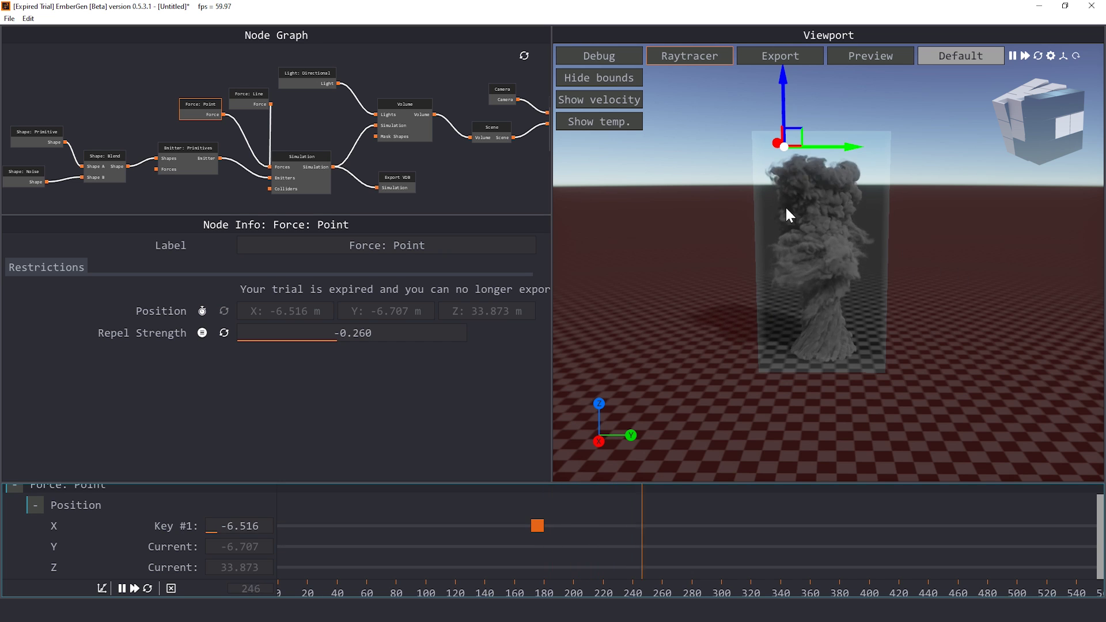
{"action": "left_click_drag", "start_coordinate": [838, 185], "coordinate": [849, 265]}
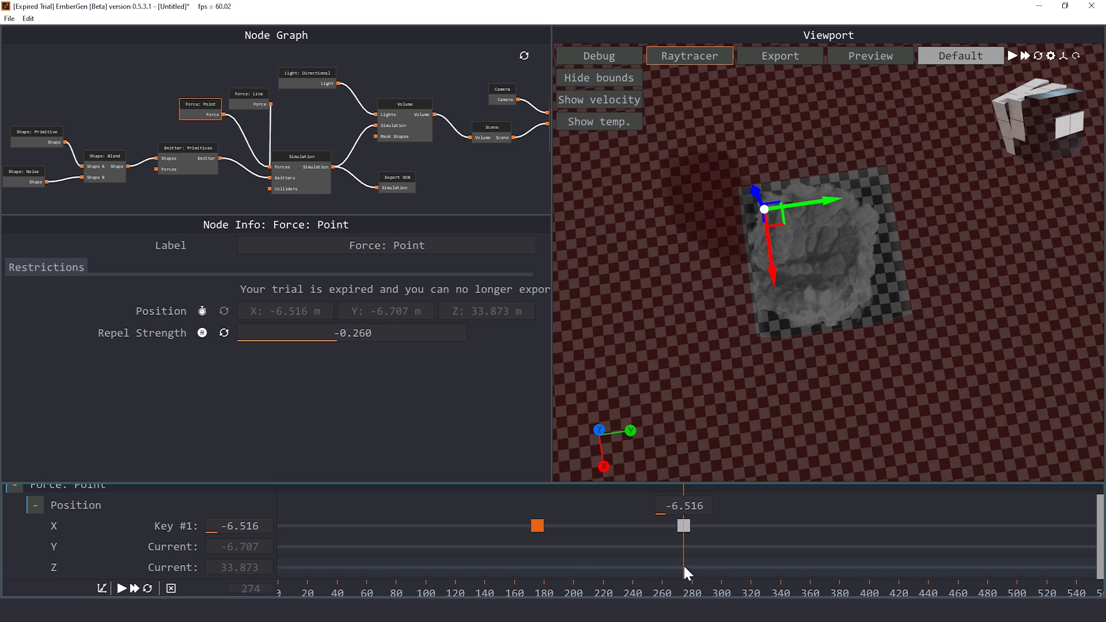
{"action": "type", "text": "2.560"}
Step: Set X and Y position keyframes around frame 274, moving the force's Y to 6.066
{"action": "left_click", "coordinate": [286, 522]}
{"action": "left_click", "coordinate": [680, 525]}
{"action": "left_click_drag", "start_coordinate": [247, 525], "coordinate": [278, 523]}
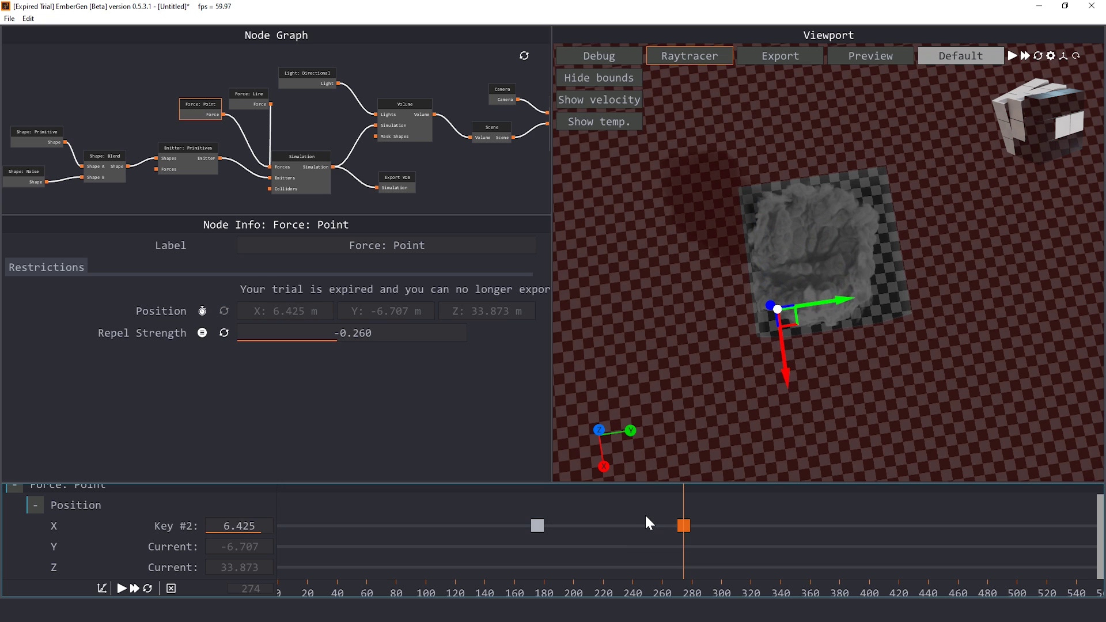
{"action": "left_click", "coordinate": [684, 545]}
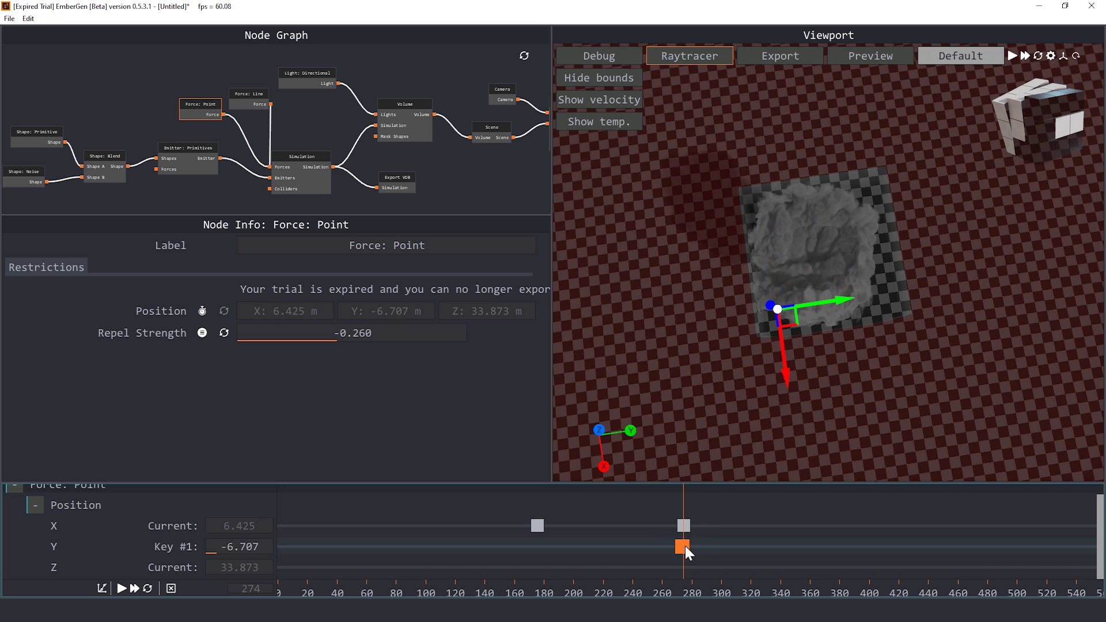
{"action": "left_click_drag", "start_coordinate": [690, 548], "coordinate": [682, 550]}
{"action": "left_click", "coordinate": [540, 546]}
{"action": "left_click_drag", "start_coordinate": [541, 549], "coordinate": [538, 549]}
{"action": "left_click", "coordinate": [685, 548]}
{"action": "left_click_drag", "start_coordinate": [253, 547], "coordinate": [299, 540]}
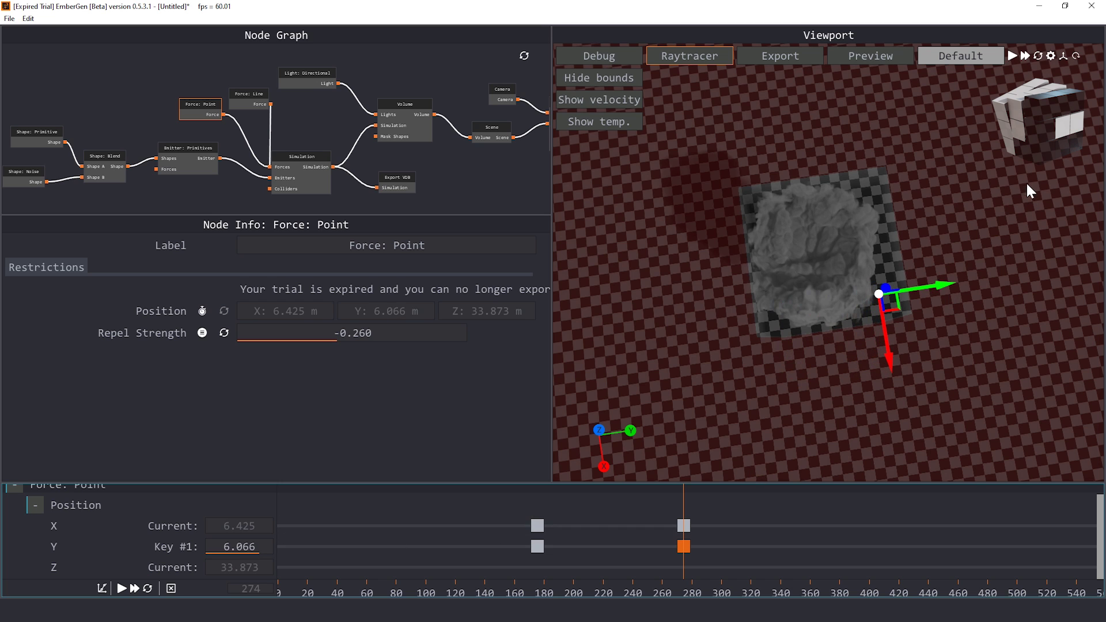
Step: Replay the simulation and add keyframes near frames 386 and 509 with Y at -7.884
{"action": "left_click", "coordinate": [1039, 56]}
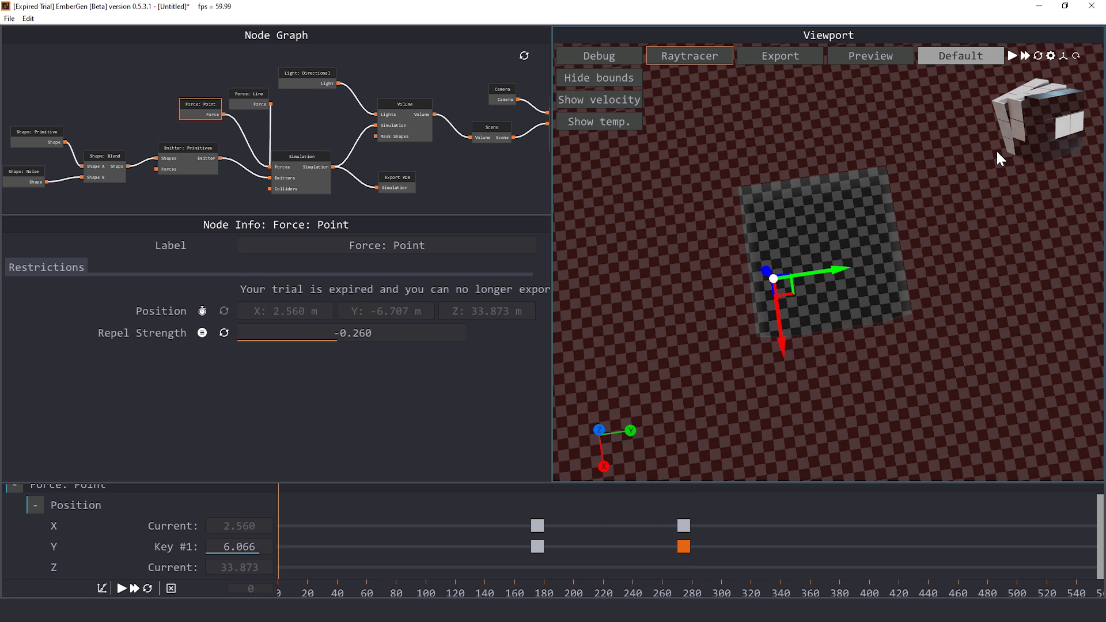
{"action": "left_click", "coordinate": [1013, 55]}
{"action": "mouse_move", "coordinate": [817, 344]}
{"action": "left_mouse_down"}
{"action": "mouse_move", "coordinate": [810, 297]}
{"action": "mouse_move", "coordinate": [829, 347]}
{"action": "left_mouse_up"}
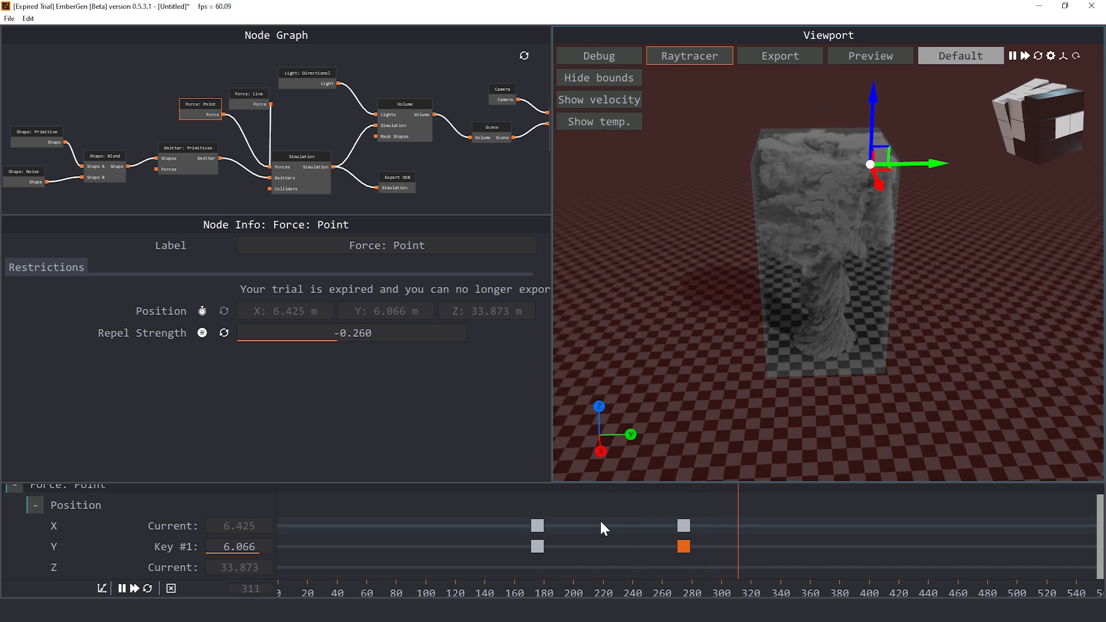
{"action": "left_click", "coordinate": [849, 546]}
{"action": "left_click", "coordinate": [1032, 546]}
{"action": "mouse_move", "coordinate": [922, 203]}
{"action": "left_mouse_down"}
{"action": "mouse_move", "coordinate": [690, 359]}
{"action": "mouse_move", "coordinate": [893, 344]}
{"action": "left_mouse_up"}
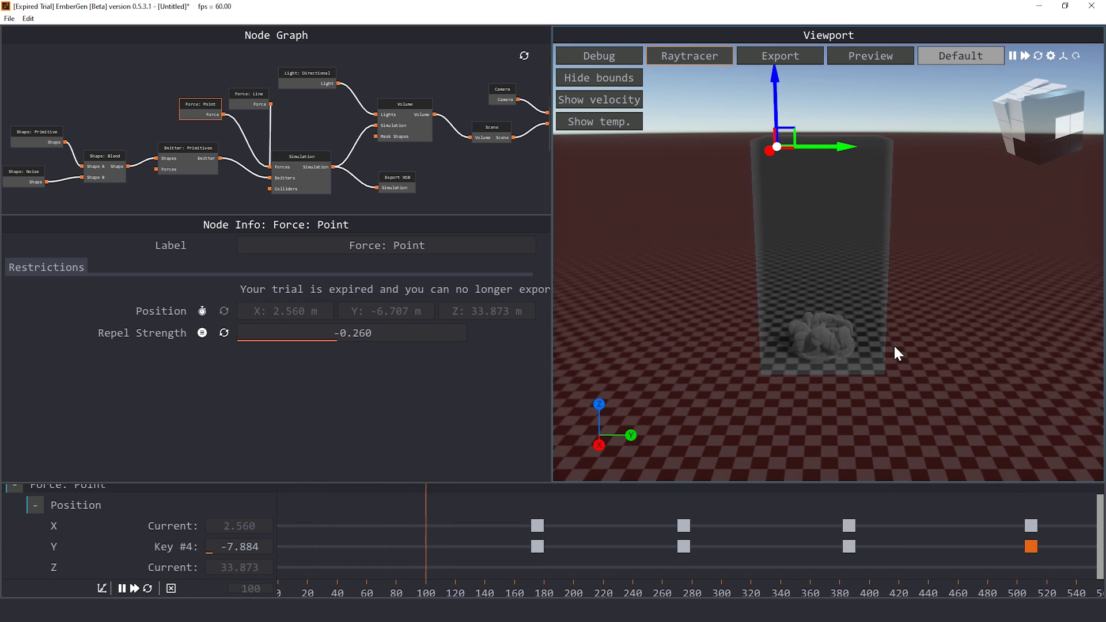
{"action": "left_click_drag", "start_coordinate": [884, 154], "coordinate": [833, 254]}
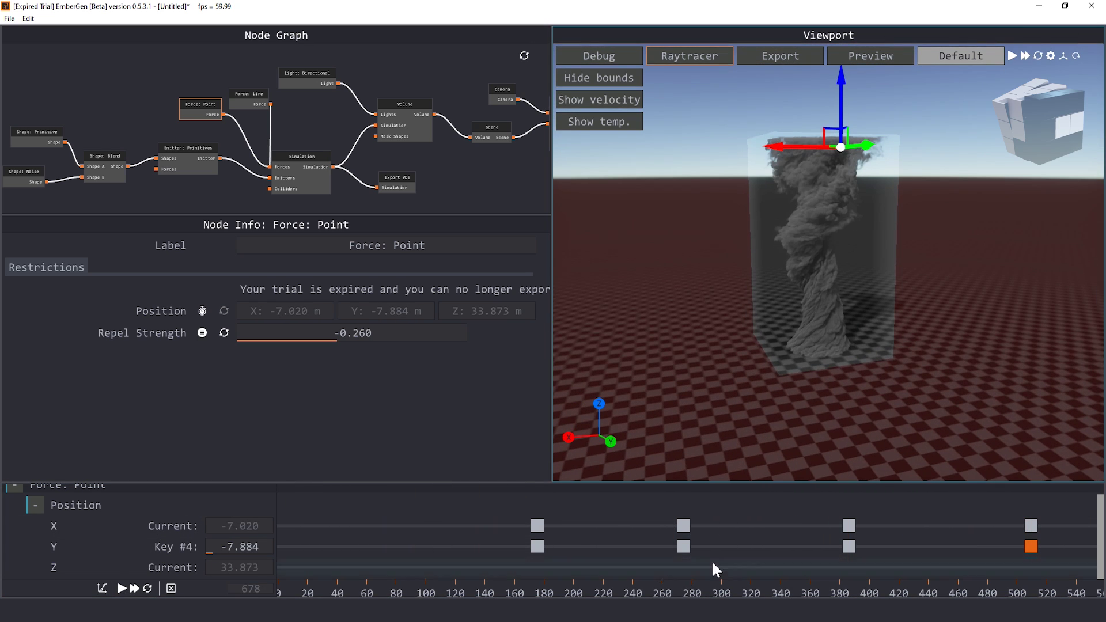
{"action": "scroll", "coordinate": [721, 532], "scroll_direction": "down", "scroll_amount": 2}
{"action": "scroll", "coordinate": [722, 532], "scroll_direction": "down", "scroll_amount": 2}
{"action": "scroll", "coordinate": [639, 538], "scroll_direction": "down", "scroll_amount": 1}
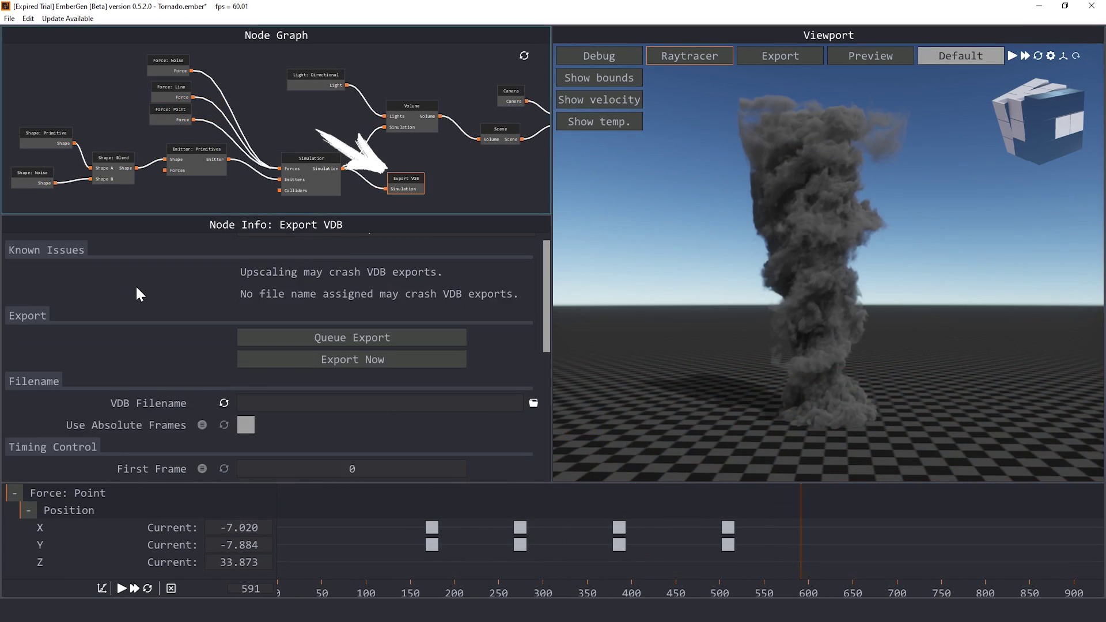
{"action": "scroll", "coordinate": [390, 347], "scroll_direction": "down", "scroll_amount": 3}
Step: Set the Export VDB node to 550 frames and enable Export Temperature
{"action": "double_click", "coordinate": [398, 370]}
{"action": "type", "text": "550"}
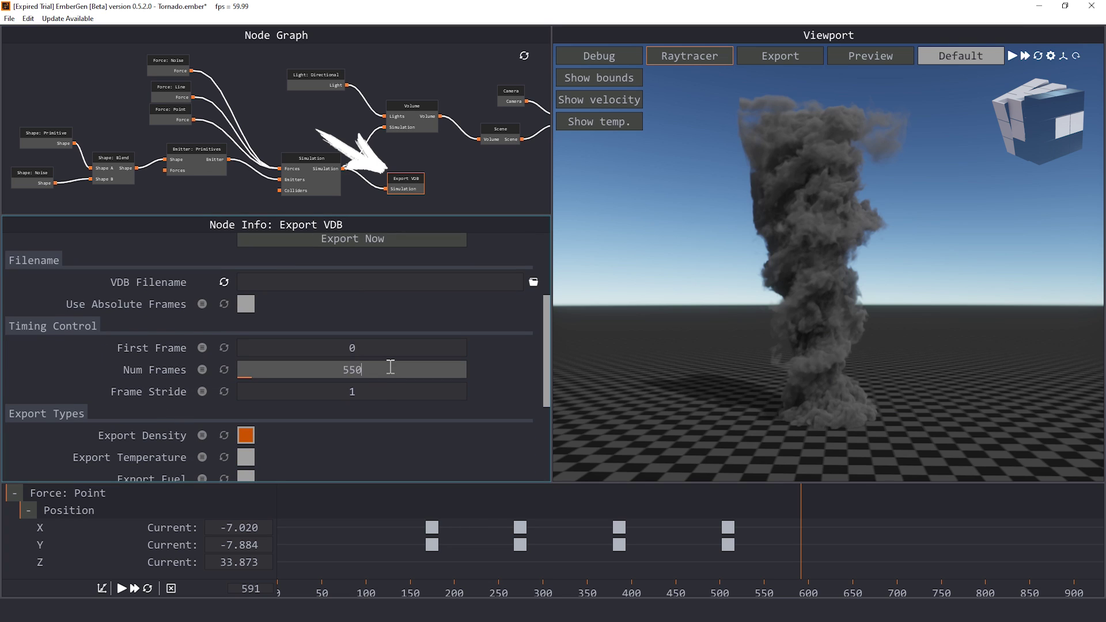
{"action": "key", "text": "Return"}
{"action": "scroll", "coordinate": [426, 369], "scroll_direction": "down", "scroll_amount": 3}
{"action": "left_click", "coordinate": [246, 354]}
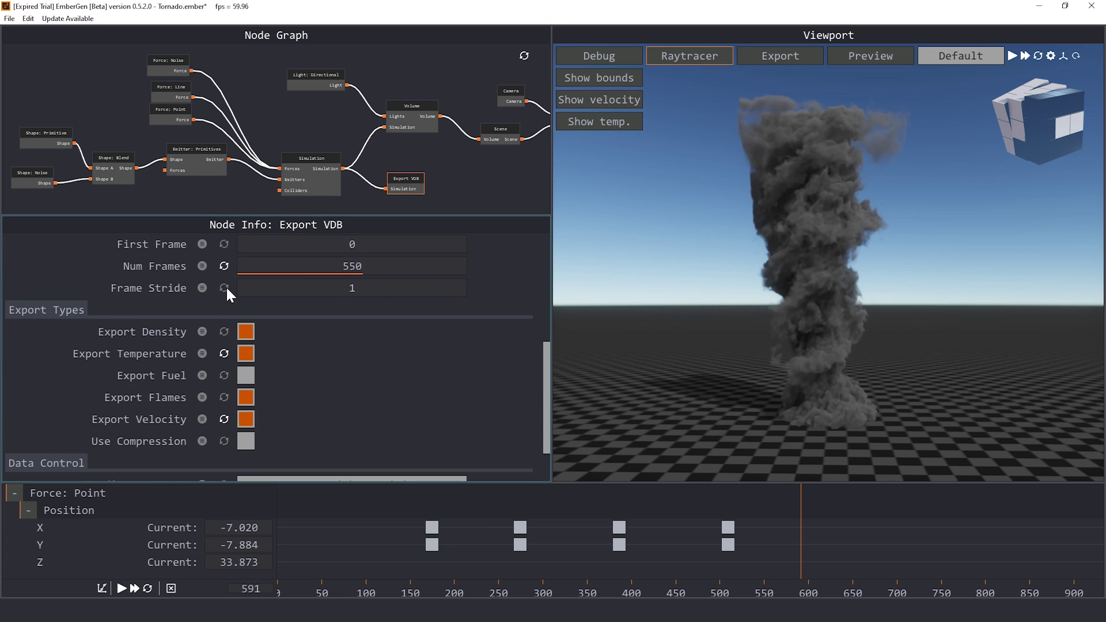
{"action": "scroll", "coordinate": [146, 351], "scroll_direction": "down", "scroll_amount": 1}
{"action": "scroll", "coordinate": [147, 351], "scroll_direction": "up", "scroll_amount": 4}
Step: Save the VDB export as 'Tornado 1' in the D:\EMBERGEN\Tornado folder
{"action": "left_click", "coordinate": [361, 362]}
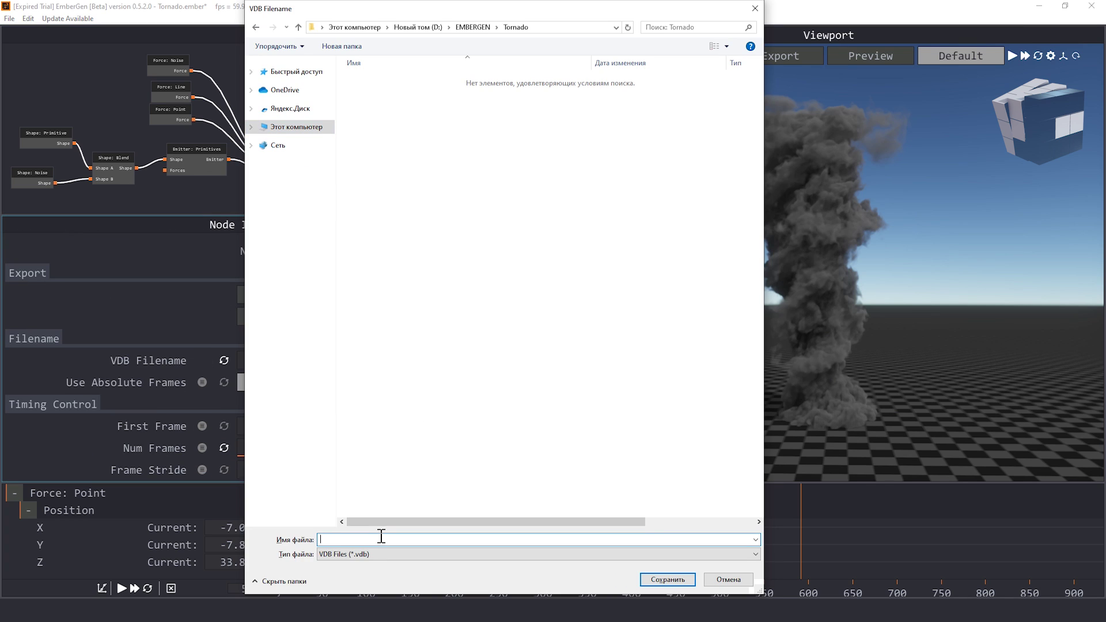
{"action": "type", "text": "Tornado 1"}
{"action": "left_click", "coordinate": [667, 580]}
{"action": "scroll", "coordinate": [296, 351], "scroll_direction": "up", "scroll_amount": 1}
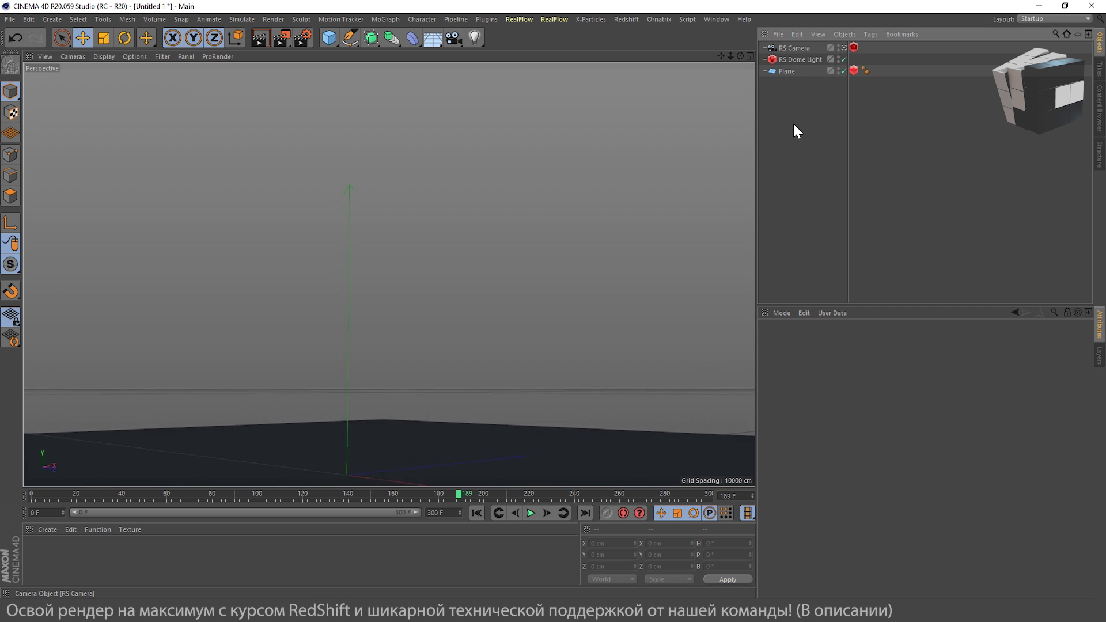
Step: Look through the RS Camera and open the live Redshift RenderView
{"action": "scroll", "coordinate": [449, 464], "scroll_direction": "up", "scroll_amount": 5}
{"action": "mouse_move", "coordinate": [449, 462]}
{"action": "left_mouse_down", "text": "alt"}
{"action": "mouse_move", "coordinate": [486, 363]}
{"action": "mouse_move", "coordinate": [455, 349]}
{"action": "left_mouse_up", "text": "alt"}
{"action": "scroll", "coordinate": [454, 345], "scroll_direction": "down", "scroll_amount": 5}
{"action": "left_click_drag", "start_coordinate": [364, 285], "coordinate": [417, 320], "text": "alt"}
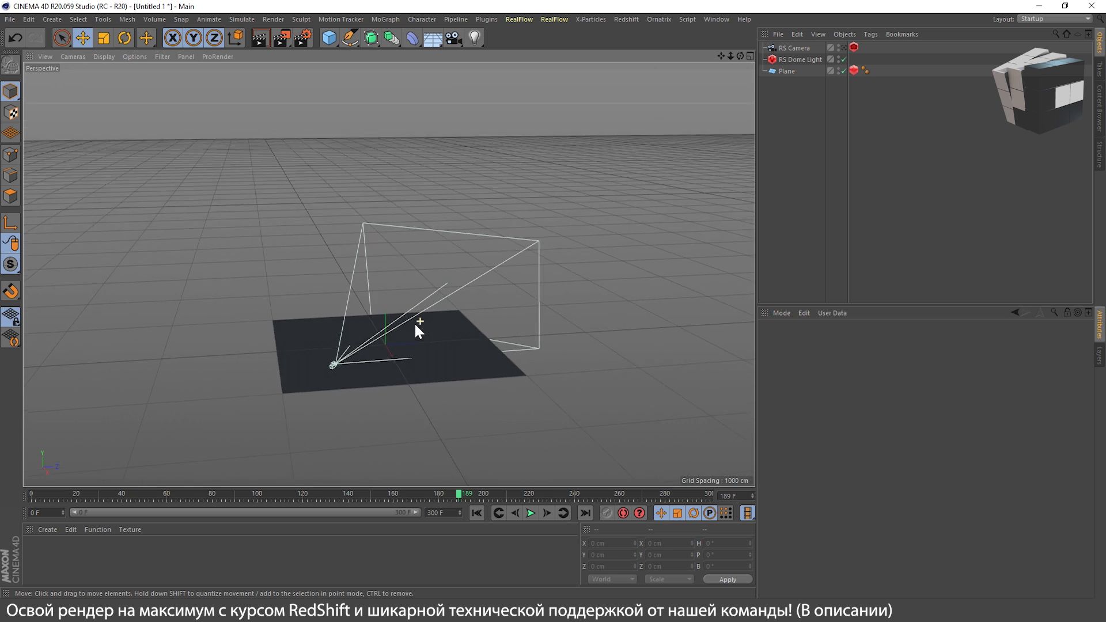
{"action": "scroll", "coordinate": [375, 362], "scroll_direction": "up", "scroll_amount": 2}
{"action": "left_click_drag", "start_coordinate": [376, 366], "coordinate": [447, 376], "text": "alt"}
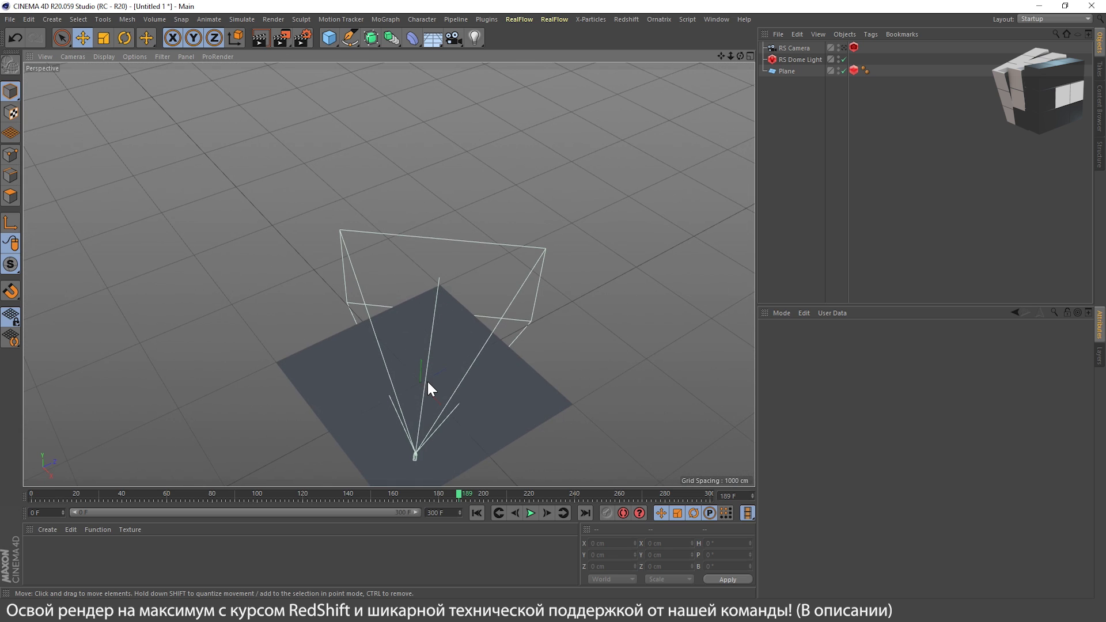
{"action": "left_click", "coordinate": [843, 47]}
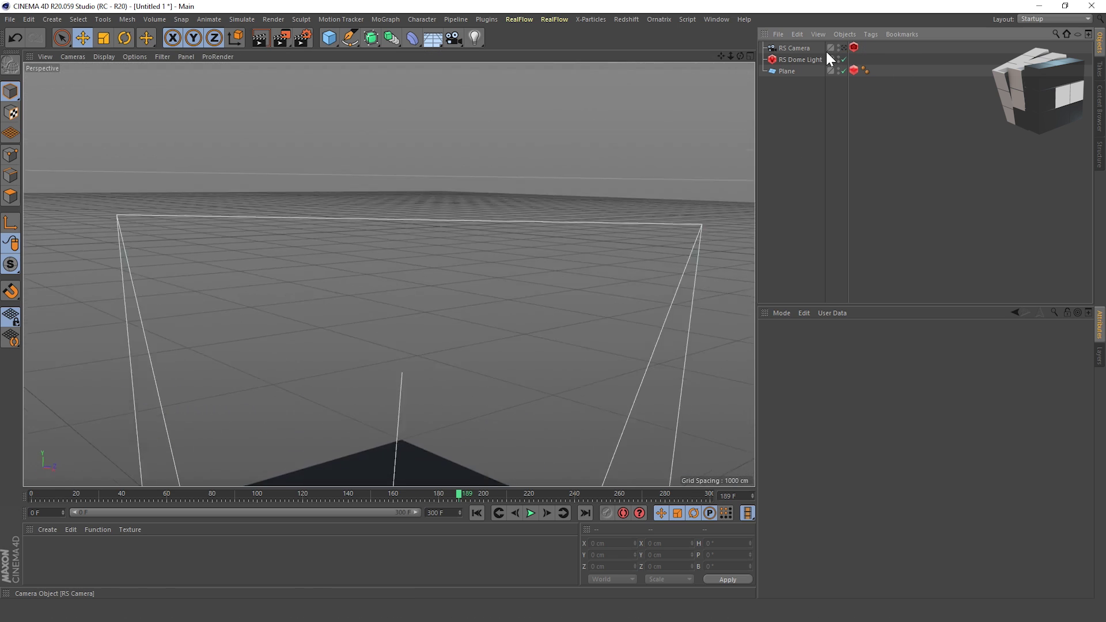
{"action": "left_click", "coordinate": [626, 19]}
{"action": "left_click", "coordinate": [669, 106]}
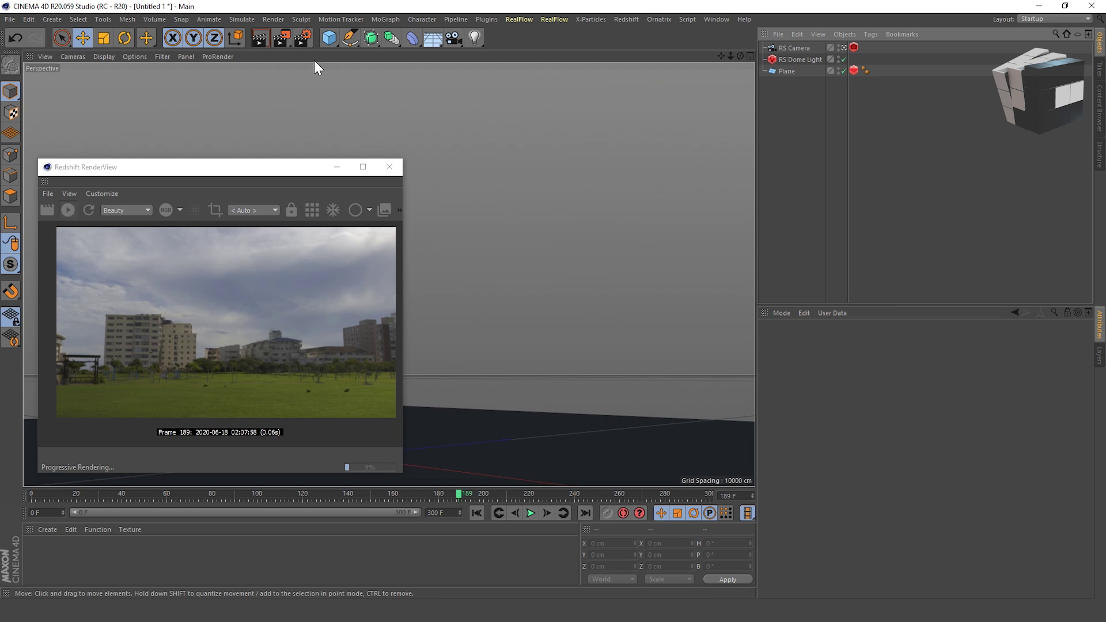
Step: Add an Oil Tank primitive, move it into view, and raise its height to about 568 cm
{"action": "left_click_drag", "start_coordinate": [329, 39], "coordinate": [507, 90]}
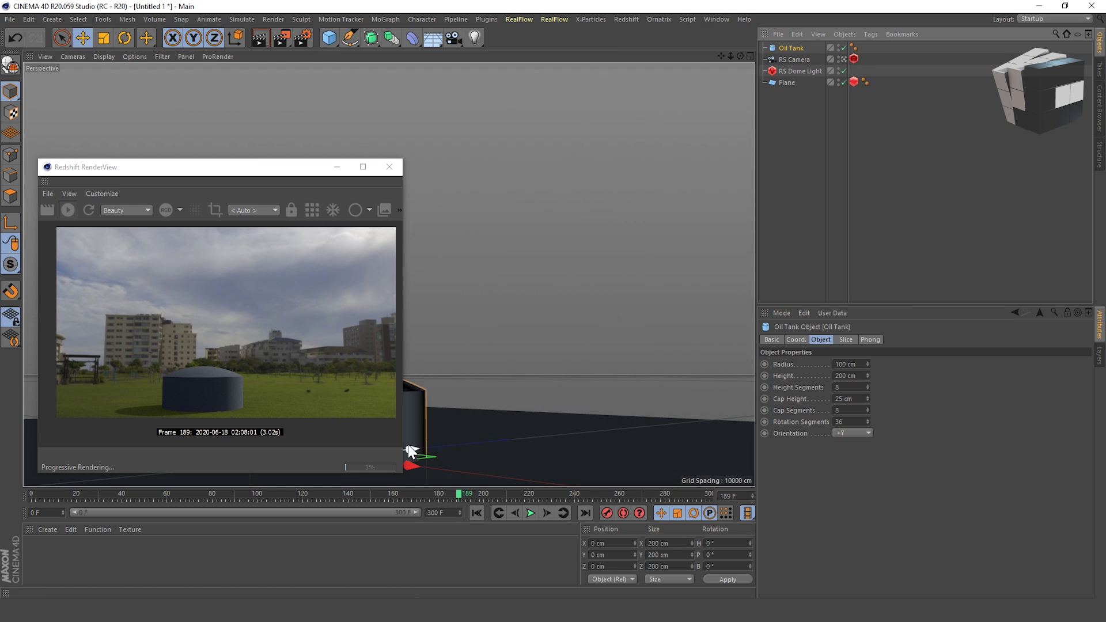
{"action": "left_click_drag", "start_coordinate": [410, 451], "coordinate": [587, 438]}
{"action": "mouse_move", "coordinate": [499, 371]}
{"action": "left_mouse_down"}
{"action": "mouse_move", "coordinate": [510, 189]}
{"action": "mouse_move", "coordinate": [513, 263]}
{"action": "left_mouse_up"}
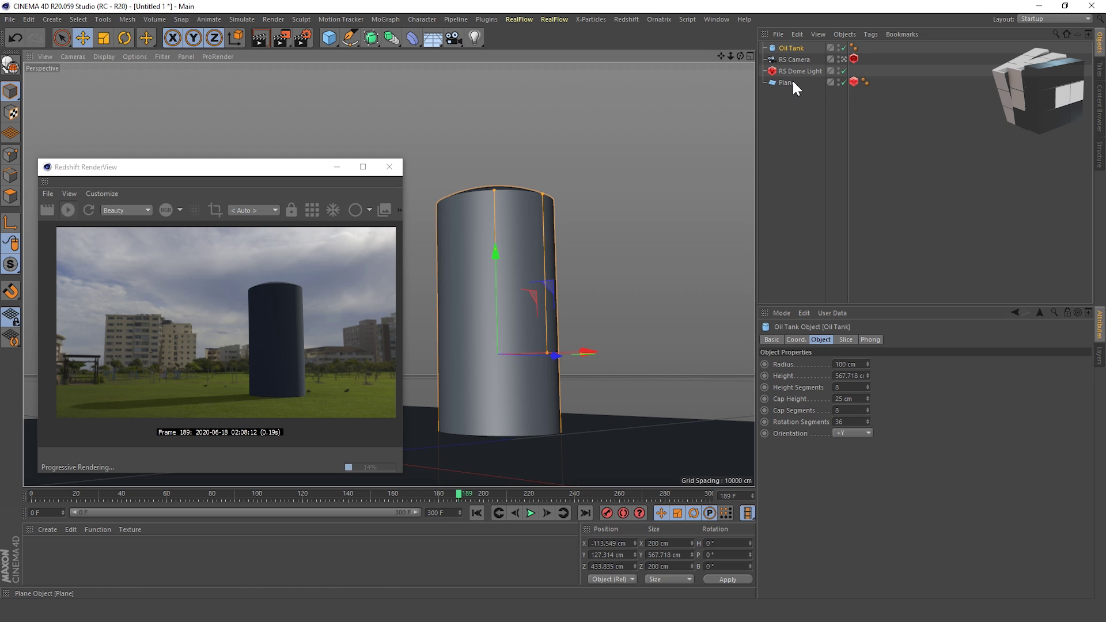
Step: Toggle the ground plane's Redshift matte override off and back on
{"action": "left_click", "coordinate": [582, 453]}
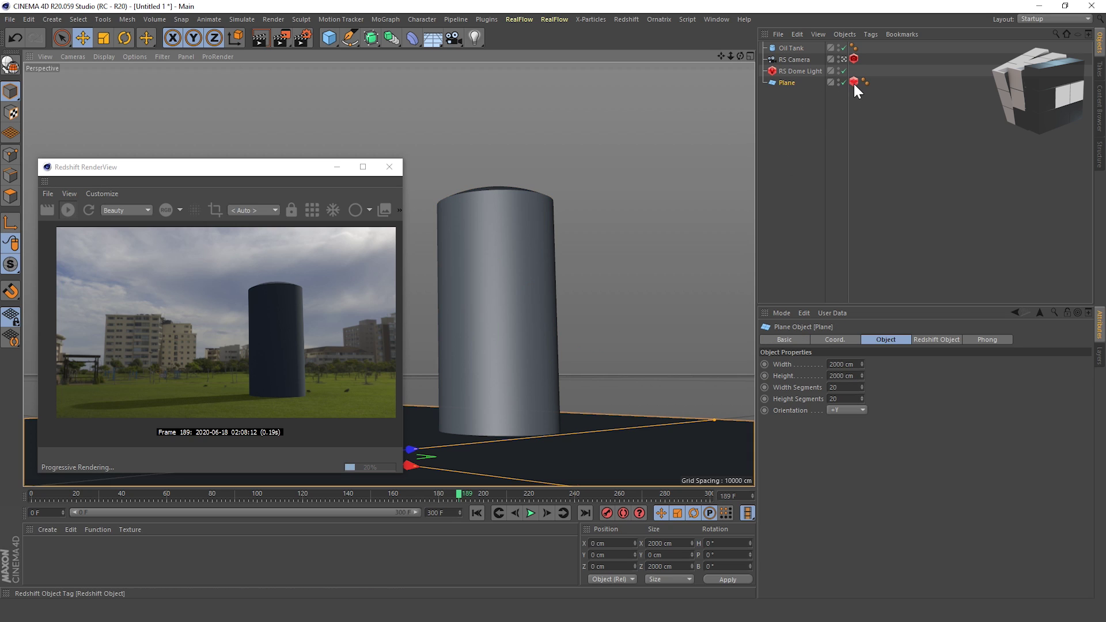
{"action": "left_click", "coordinate": [854, 82]}
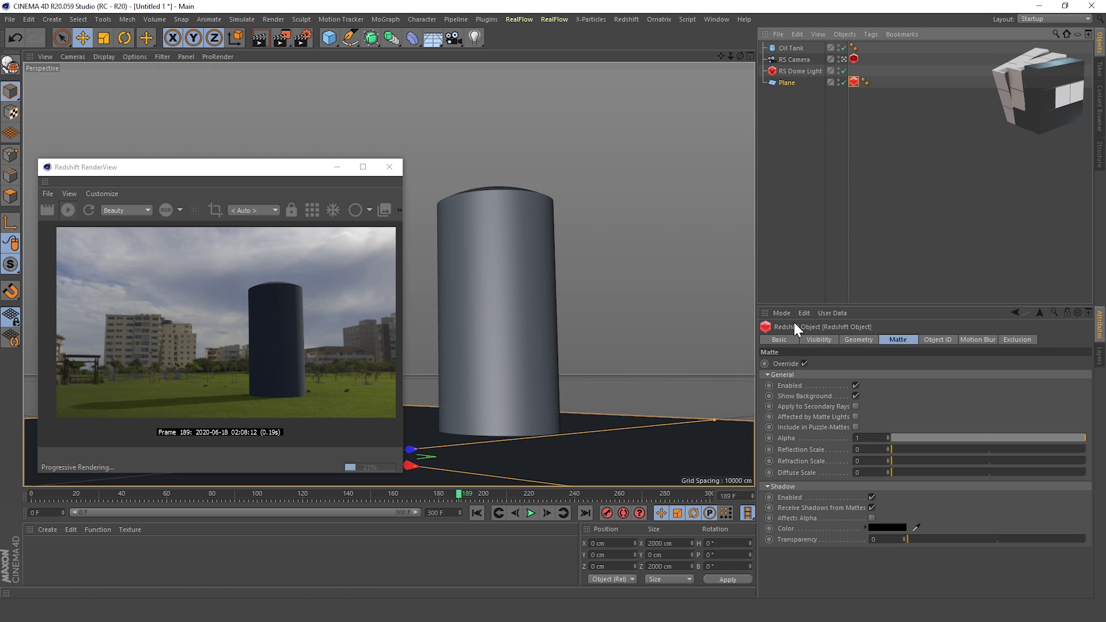
{"action": "left_click", "coordinate": [804, 364]}
{"action": "left_click", "coordinate": [804, 363]}
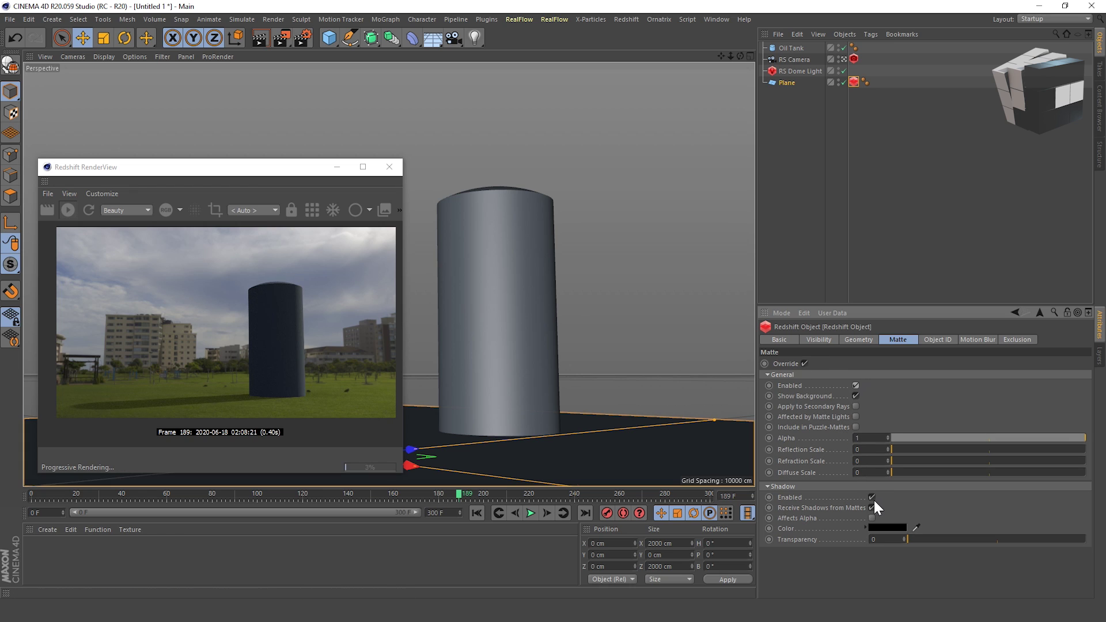
{"action": "left_click", "coordinate": [876, 101]}
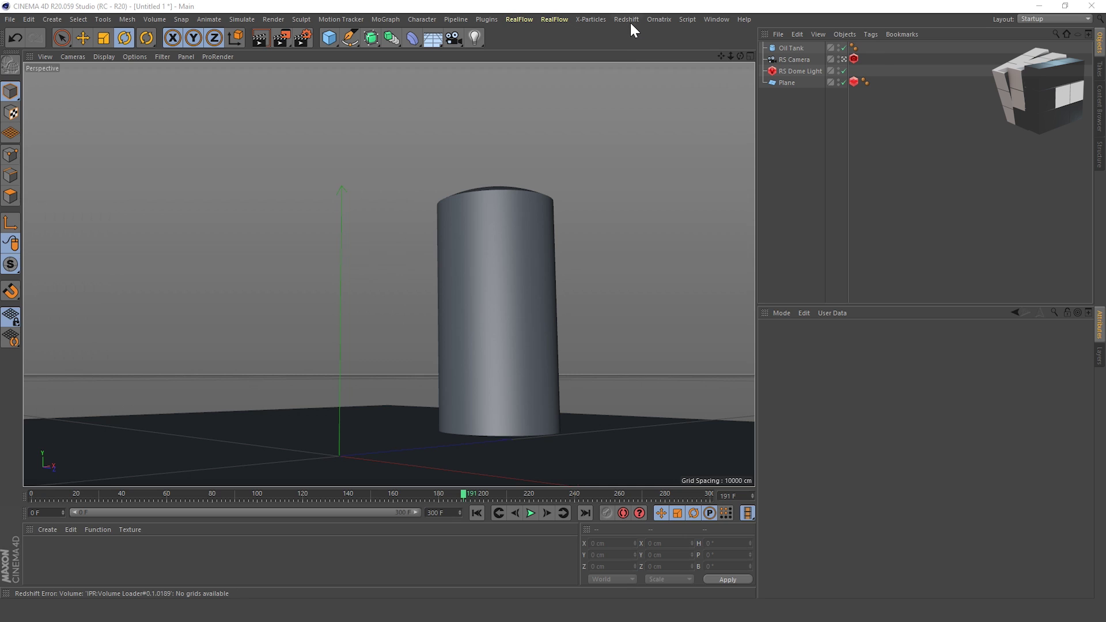
Step: Add a Redshift Volume loading the tornado VDB sequence with Simple animation and detected frame range
{"action": "left_click", "coordinate": [631, 19]}
{"action": "left_click", "coordinate": [767, 100]}
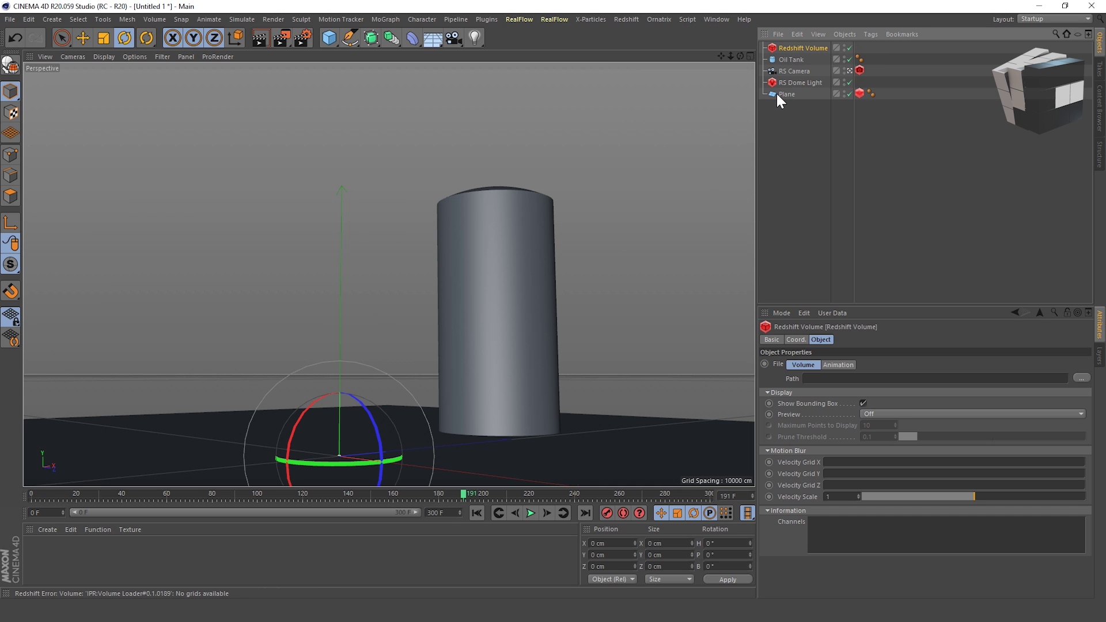
{"action": "left_click", "coordinate": [1082, 378]}
{"action": "double_click", "coordinate": [196, 94]}
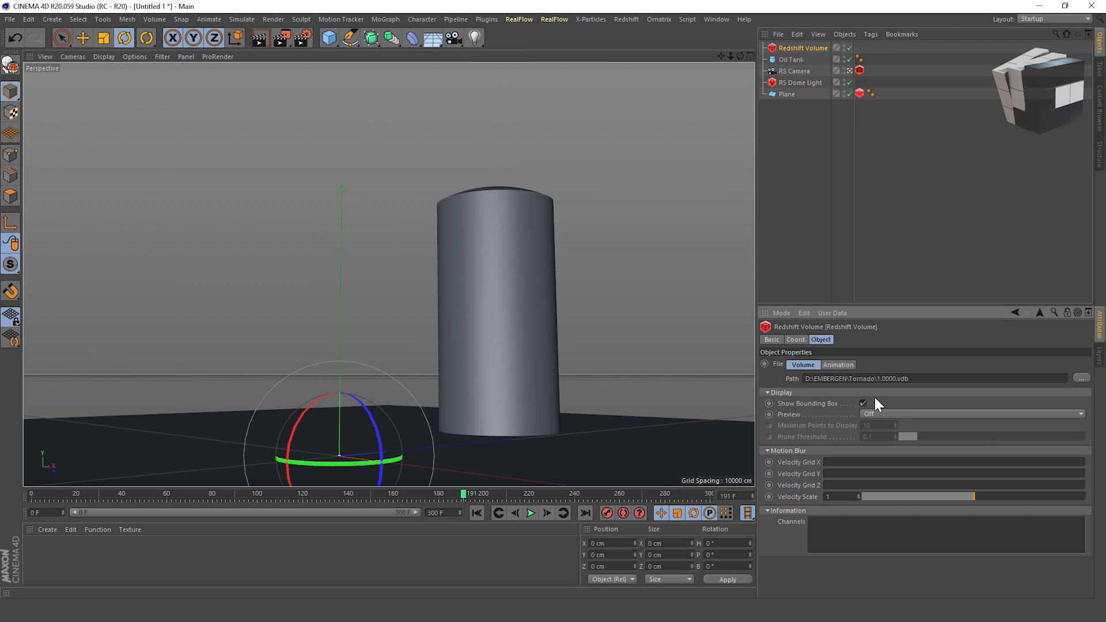
{"action": "left_click", "coordinate": [838, 365]}
{"action": "left_click", "coordinate": [845, 378]}
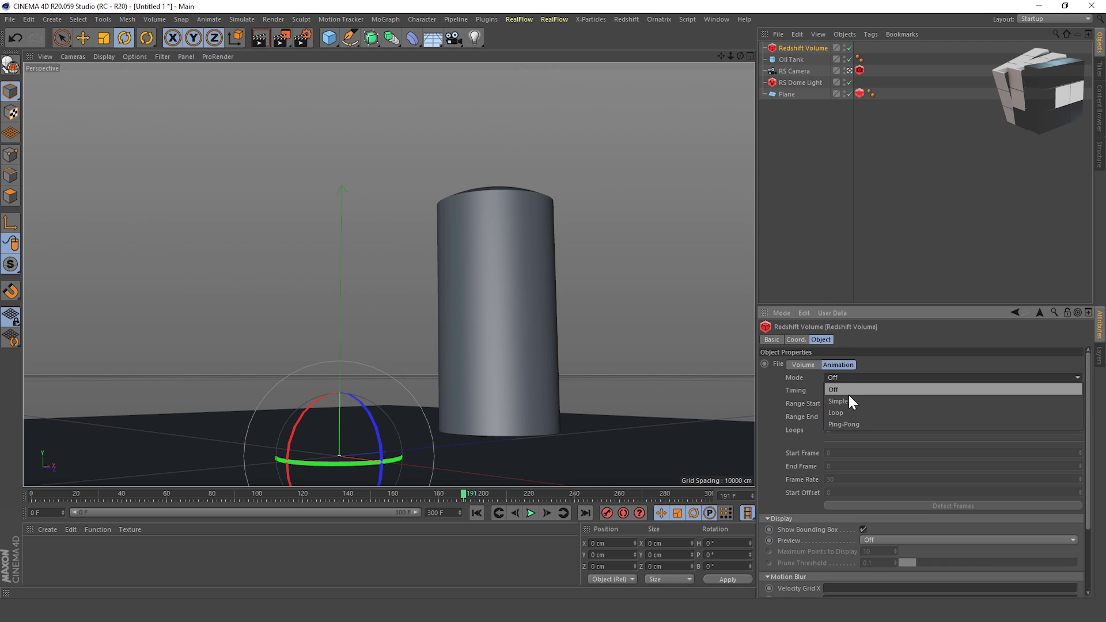
{"action": "left_click", "coordinate": [859, 505]}
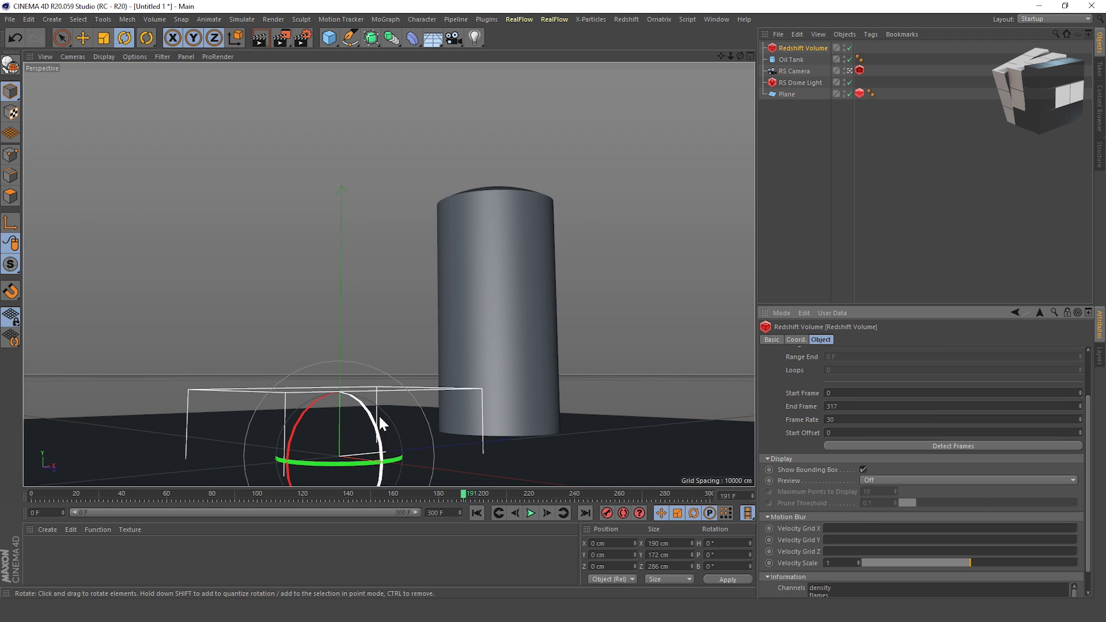
Step: Stand the volume upright with a -90° pitch and raise it above the ground
{"action": "key", "text": "e"}
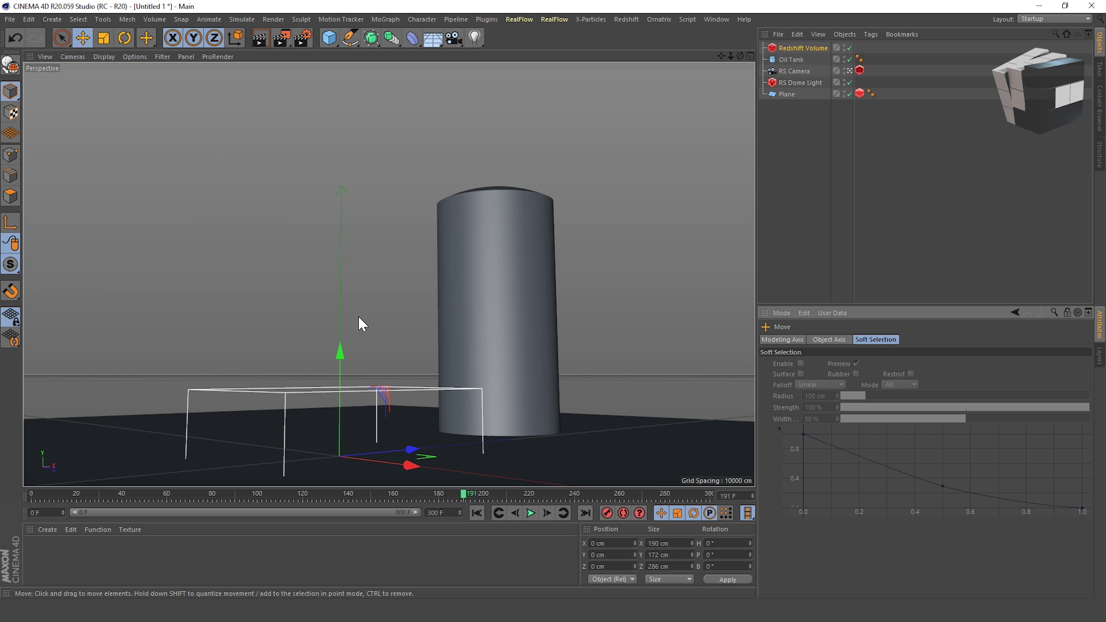
{"action": "left_click_drag", "start_coordinate": [340, 349], "coordinate": [340, 265]}
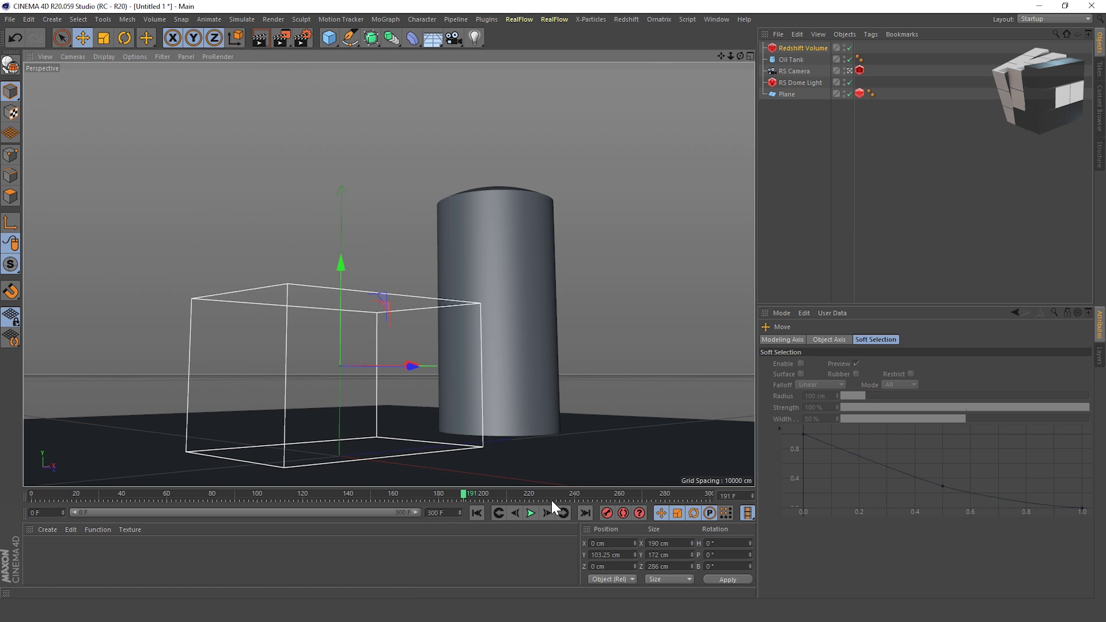
{"action": "left_click", "coordinate": [532, 514]}
{"action": "left_click", "coordinate": [531, 514]}
{"action": "left_click", "coordinate": [124, 38]}
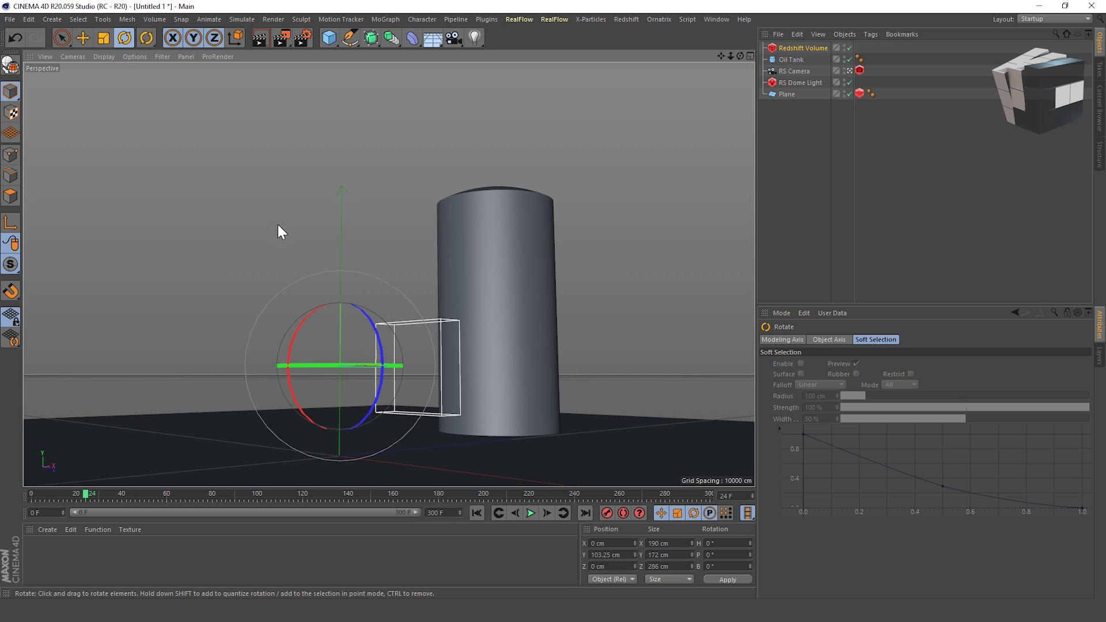
{"action": "left_click_drag", "start_coordinate": [313, 311], "coordinate": [445, 247]}
{"action": "left_click", "coordinate": [83, 38]}
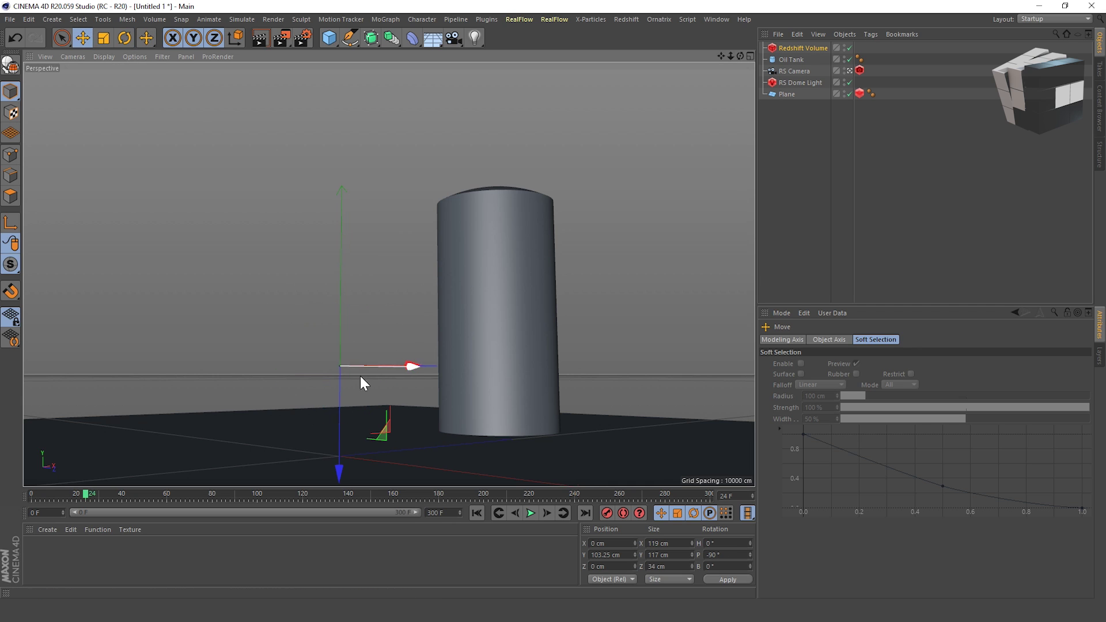
{"action": "left_click_drag", "start_coordinate": [370, 376], "coordinate": [340, 412]}
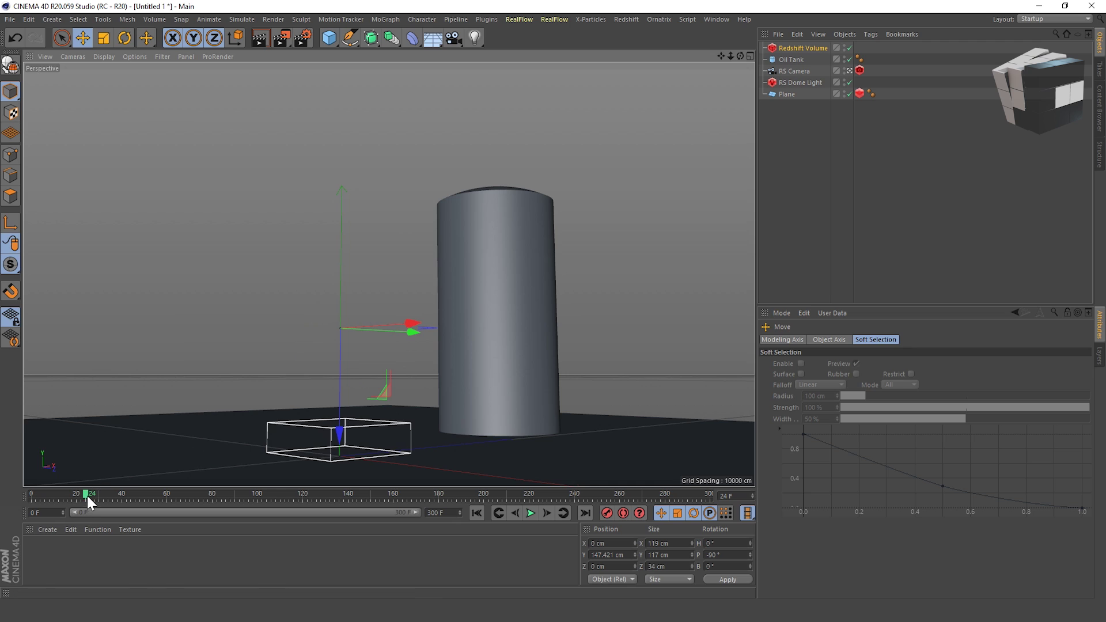
{"action": "left_click_drag", "start_coordinate": [88, 499], "coordinate": [228, 499]}
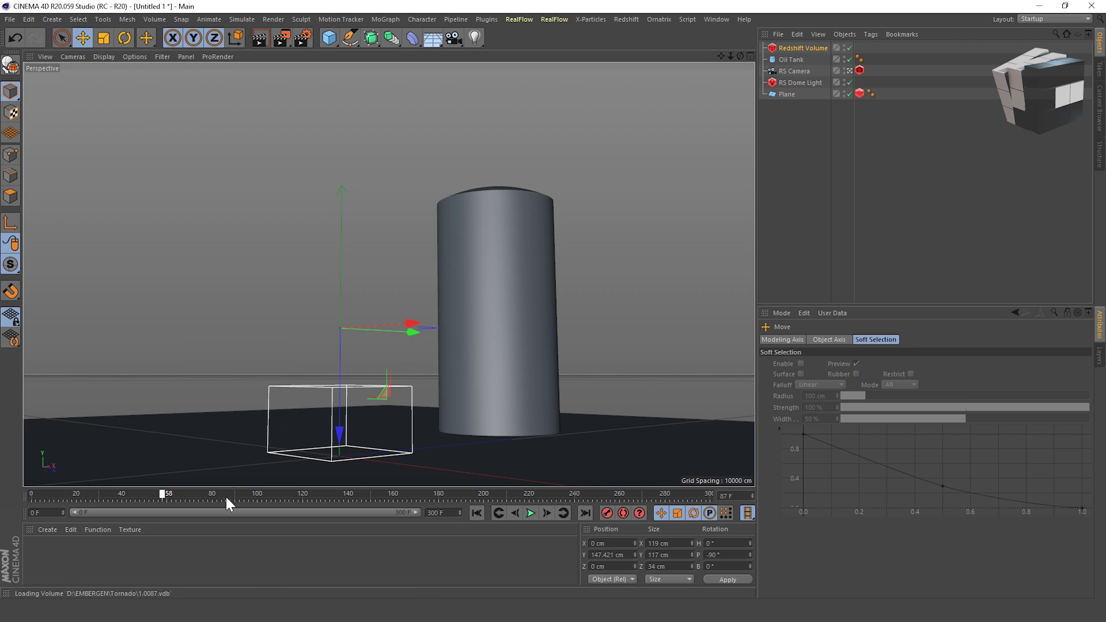
Step: Preview the Redshift Volume as points with a lower prune threshold
{"action": "left_click", "coordinate": [835, 69]}
{"action": "left_click", "coordinate": [877, 414]}
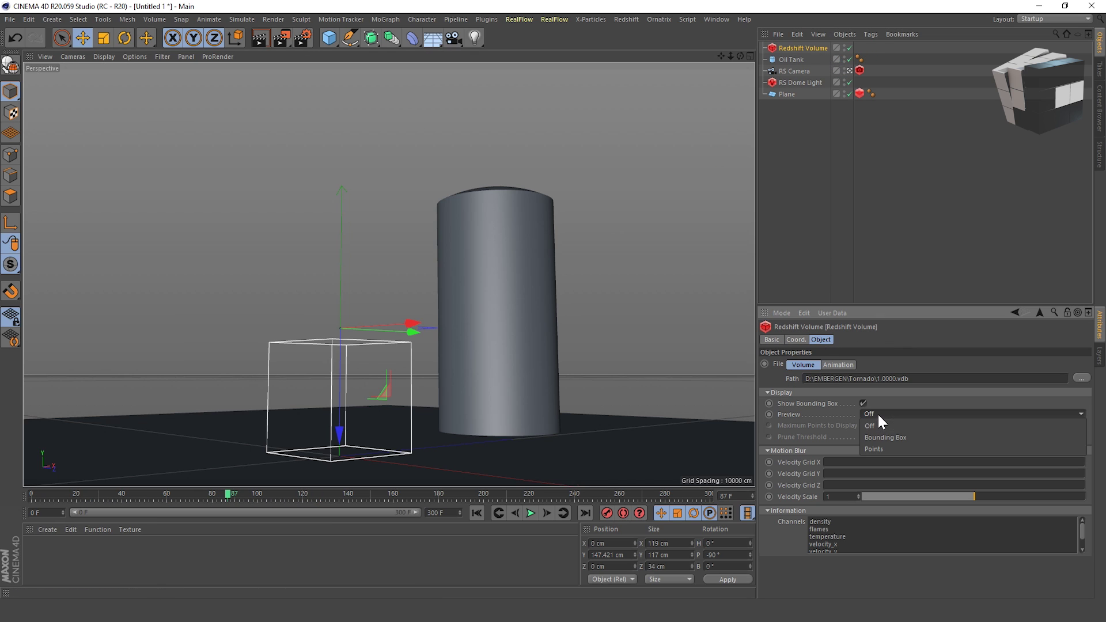
{"action": "left_click", "coordinate": [881, 446]}
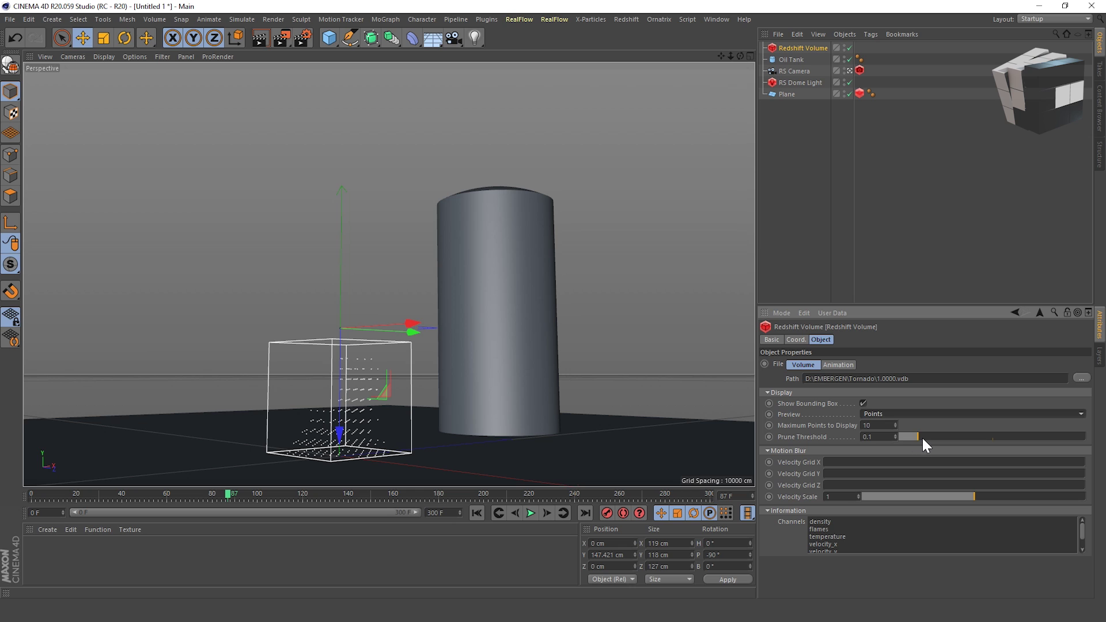
{"action": "left_click_drag", "start_coordinate": [917, 437], "coordinate": [497, 464]}
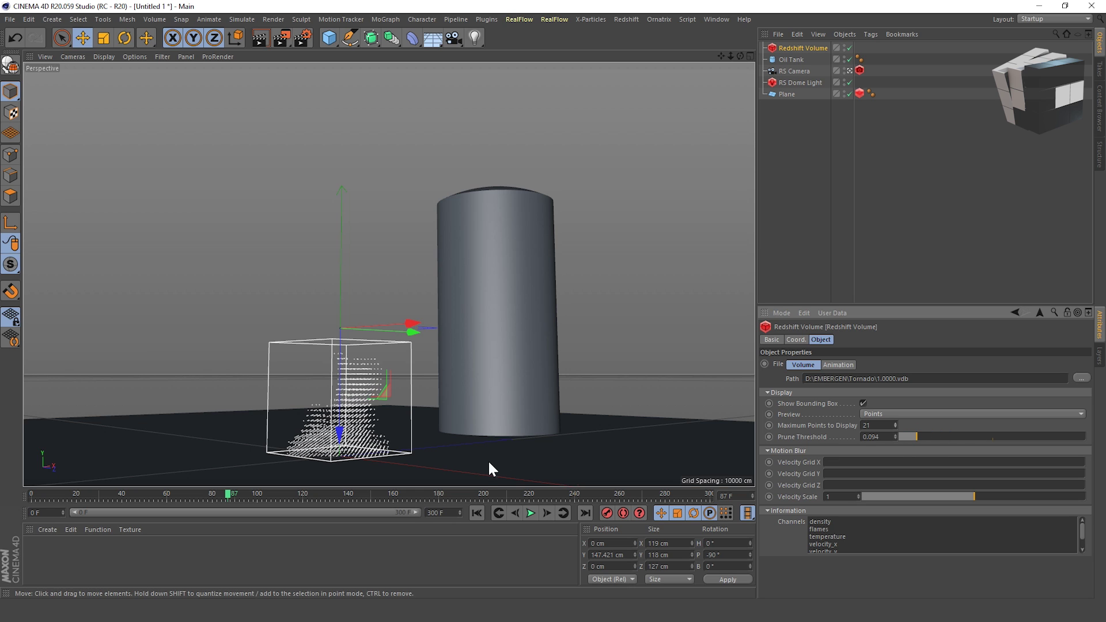
{"action": "left_click", "coordinate": [707, 493]}
{"action": "left_click_drag", "start_coordinate": [340, 327], "coordinate": [350, 355]}
Step: Scale the volume to 2 on all axes, lift it higher, and hide the Oil Tank
{"action": "left_click", "coordinate": [797, 339]}
{"action": "type", "text": "2"}
{"action": "key", "text": "Tab"}
{"action": "type", "text": "2"}
{"action": "key", "text": "Tab"}
{"action": "type", "text": "2"}
{"action": "mouse_move", "coordinate": [342, 323]}
{"action": "left_mouse_down"}
{"action": "mouse_move", "coordinate": [356, 264]}
{"action": "mouse_move", "coordinate": [618, 236]}
{"action": "mouse_move", "coordinate": [583, 367]}
{"action": "mouse_move", "coordinate": [495, 244]}
{"action": "mouse_move", "coordinate": [462, 247]}
{"action": "left_mouse_up"}
{"action": "left_click", "coordinate": [849, 59]}
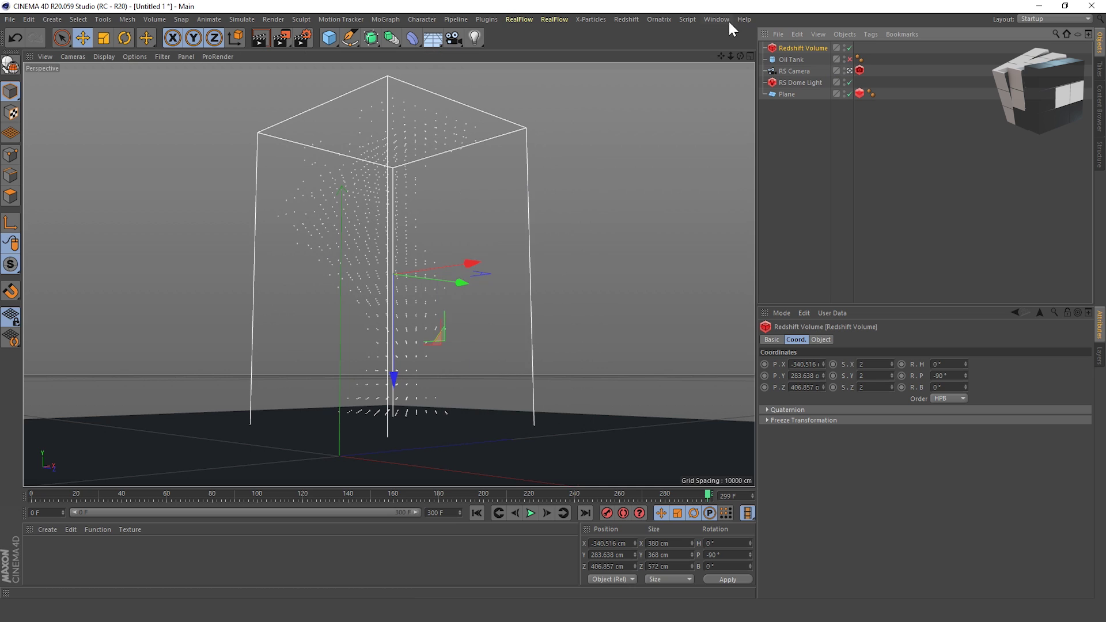
Step: Create an RS Volume material, drag it onto the Redshift Volume, and open its Shader Graph
{"action": "left_click", "coordinate": [448, 576]}
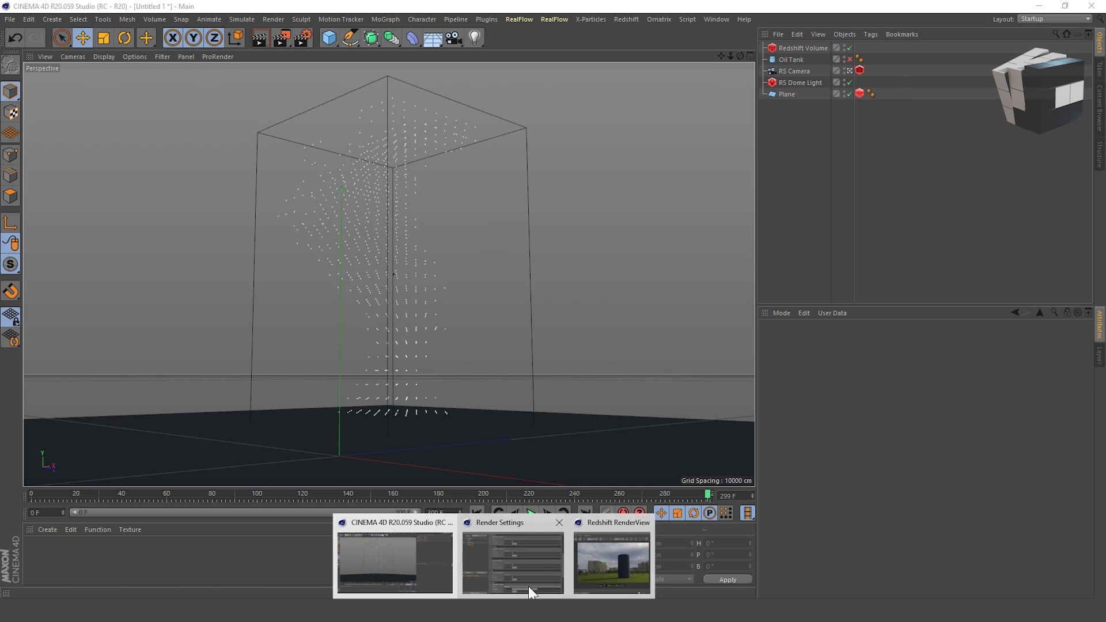
{"action": "left_click", "coordinate": [634, 562]}
{"action": "left_click", "coordinate": [49, 530]}
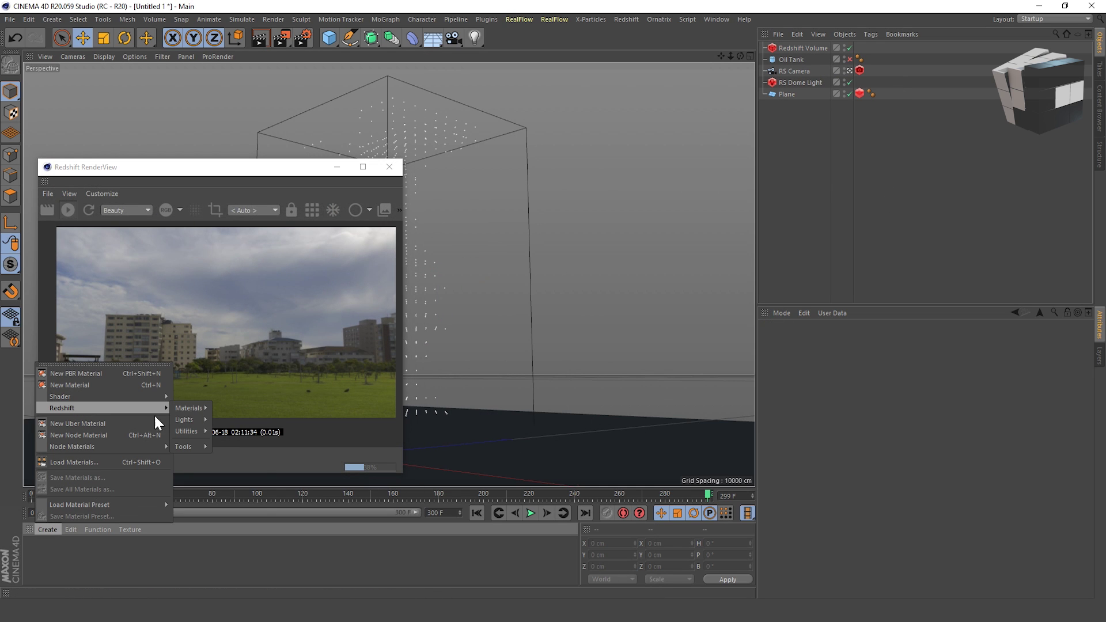
{"action": "mouse_move", "coordinate": [188, 408]}
{"action": "left_click", "coordinate": [251, 534]}
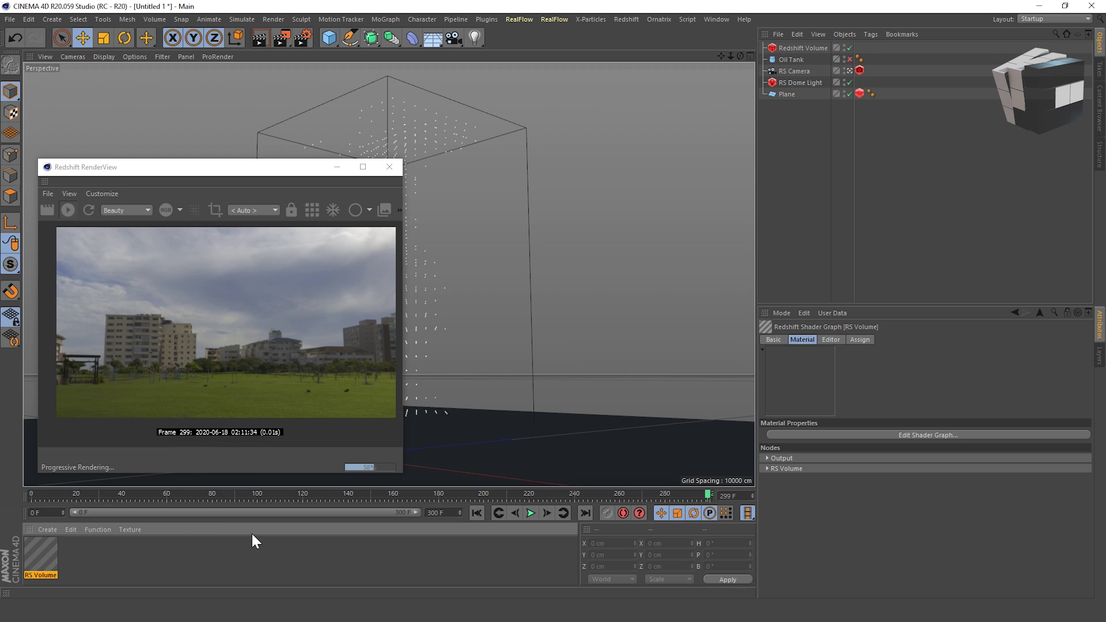
{"action": "left_click_drag", "start_coordinate": [42, 556], "coordinate": [821, 48]}
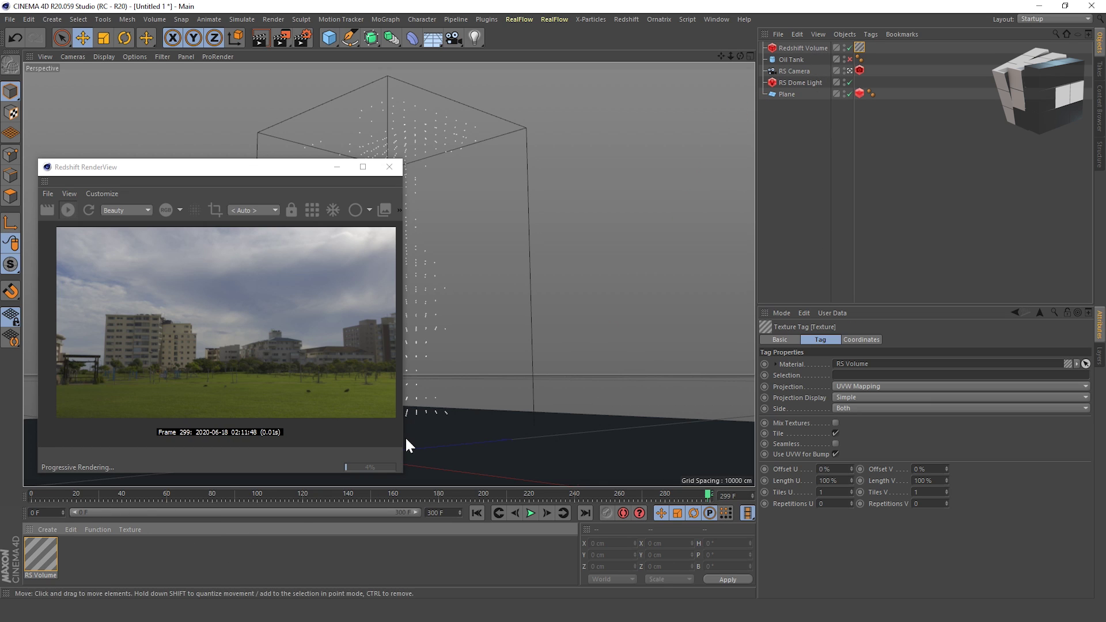
{"action": "double_click", "coordinate": [41, 556]}
{"action": "left_click", "coordinate": [992, 294]}
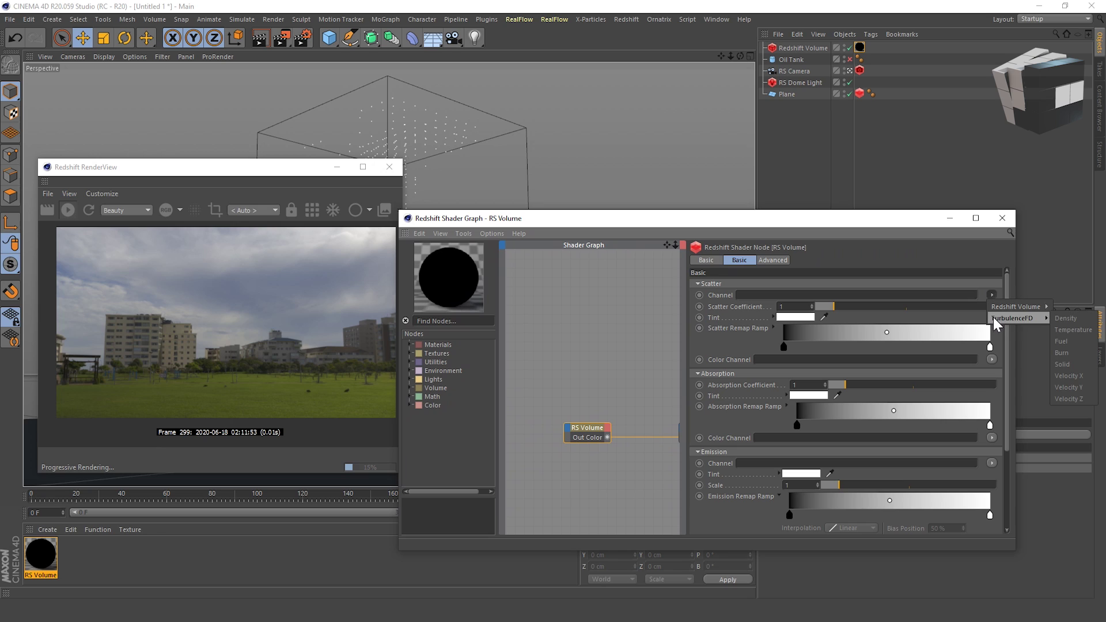
{"action": "mouse_move", "coordinate": [1018, 307]}
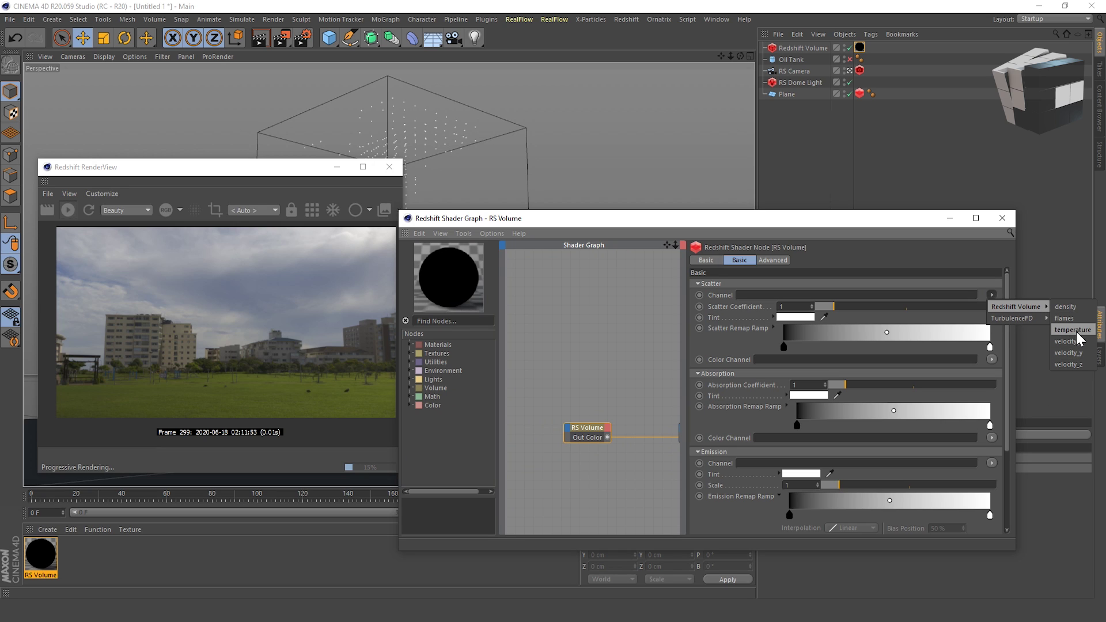
Step: Move the shader graph aside and try temperature as the RS Volume scatter channel
{"action": "left_click", "coordinate": [1072, 304]}
{"action": "left_click_drag", "start_coordinate": [699, 222], "coordinate": [720, 183]}
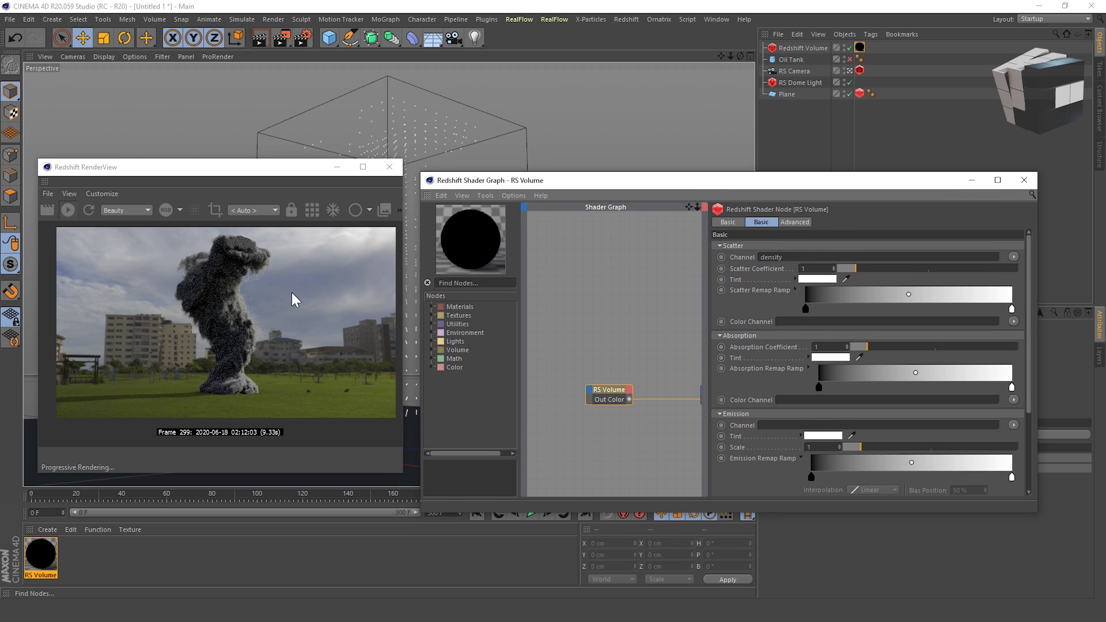
{"action": "scroll", "coordinate": [213, 274], "scroll_direction": "up", "scroll_amount": 2}
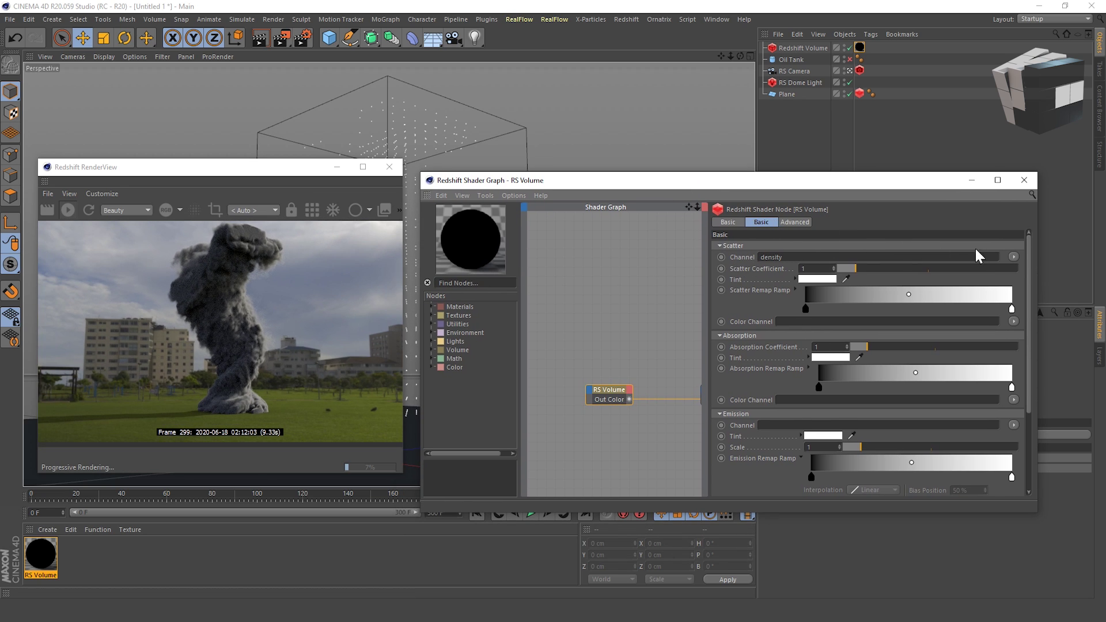
{"action": "left_click", "coordinate": [1016, 254]}
{"action": "mouse_move", "coordinate": [1039, 269]}
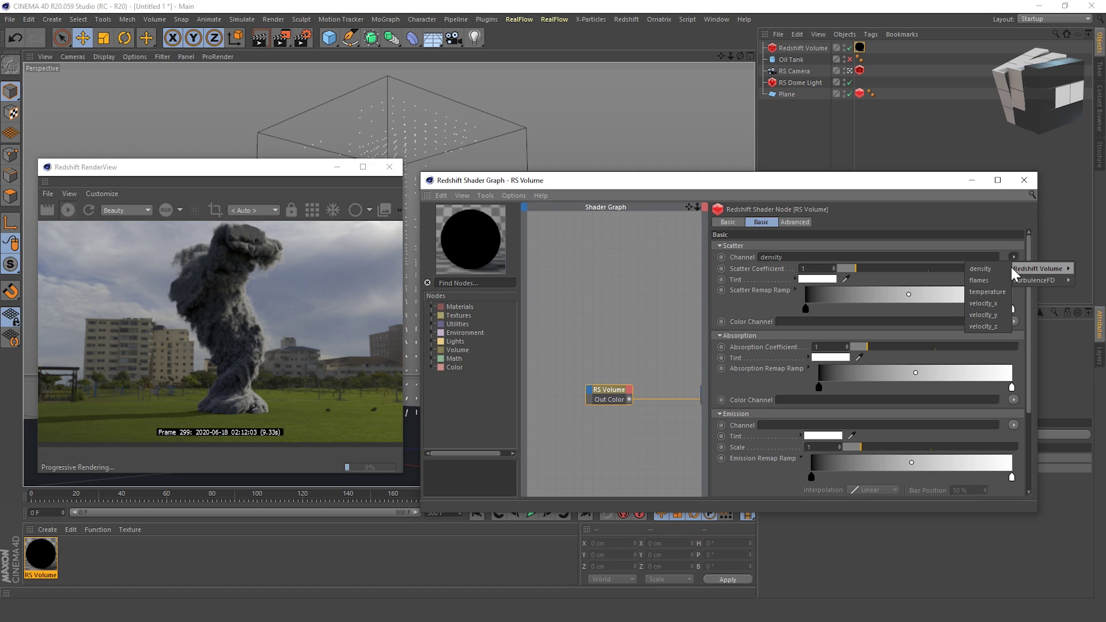
{"action": "left_click", "coordinate": [996, 289]}
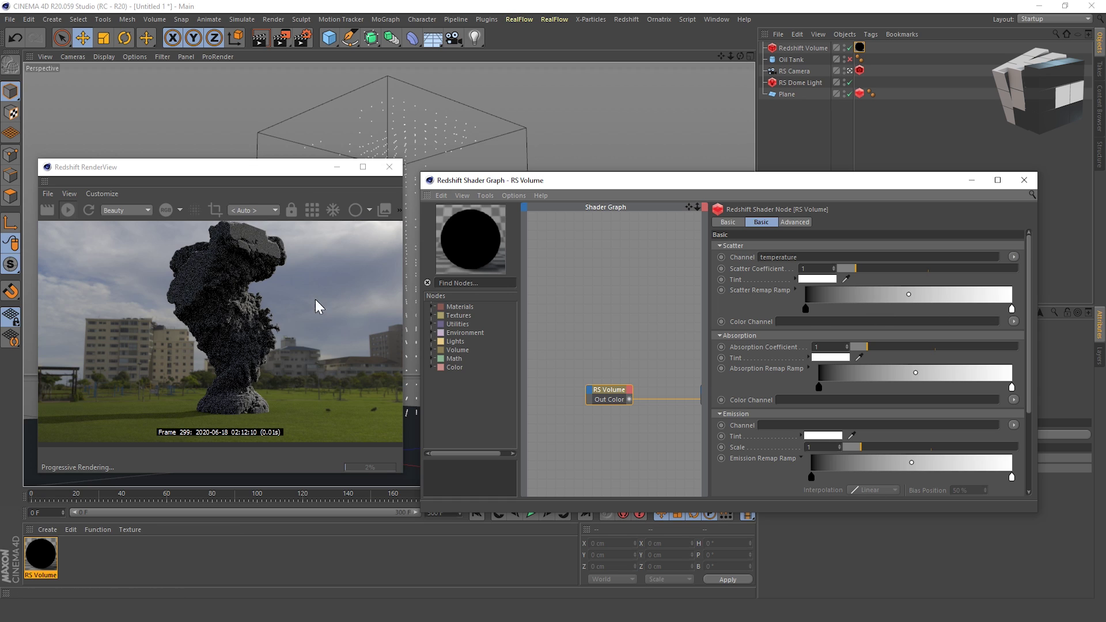
{"action": "scroll", "coordinate": [240, 244], "scroll_direction": "up", "scroll_amount": 2}
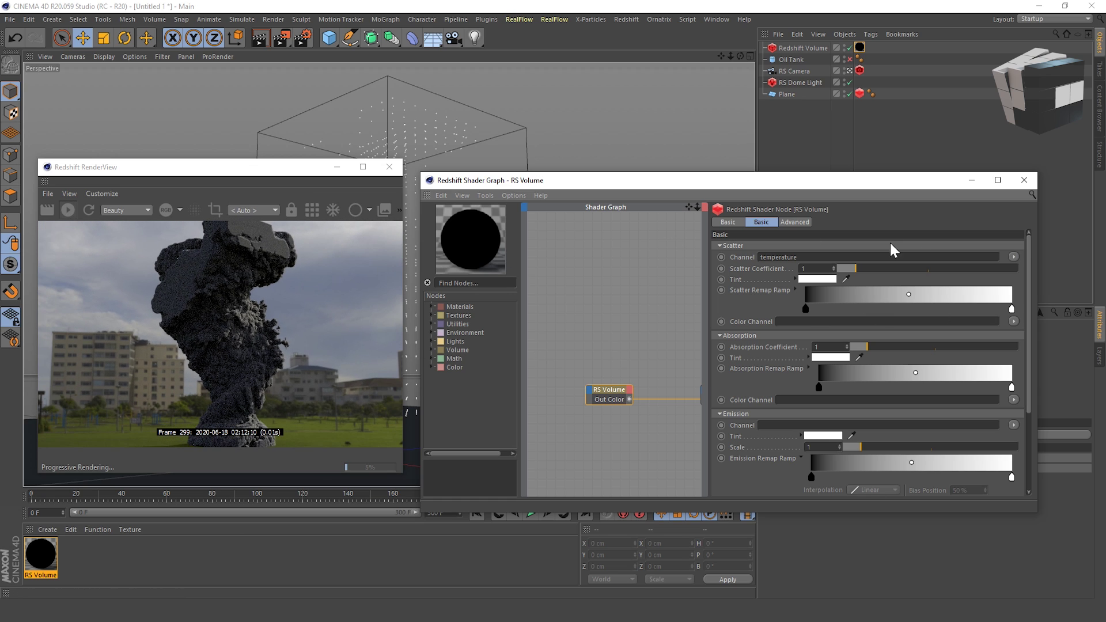
Step: Try velocity_x and velocity_y as scatter channels, then settle back on density
{"action": "left_click", "coordinate": [1014, 257]}
{"action": "mouse_move", "coordinate": [1040, 269]}
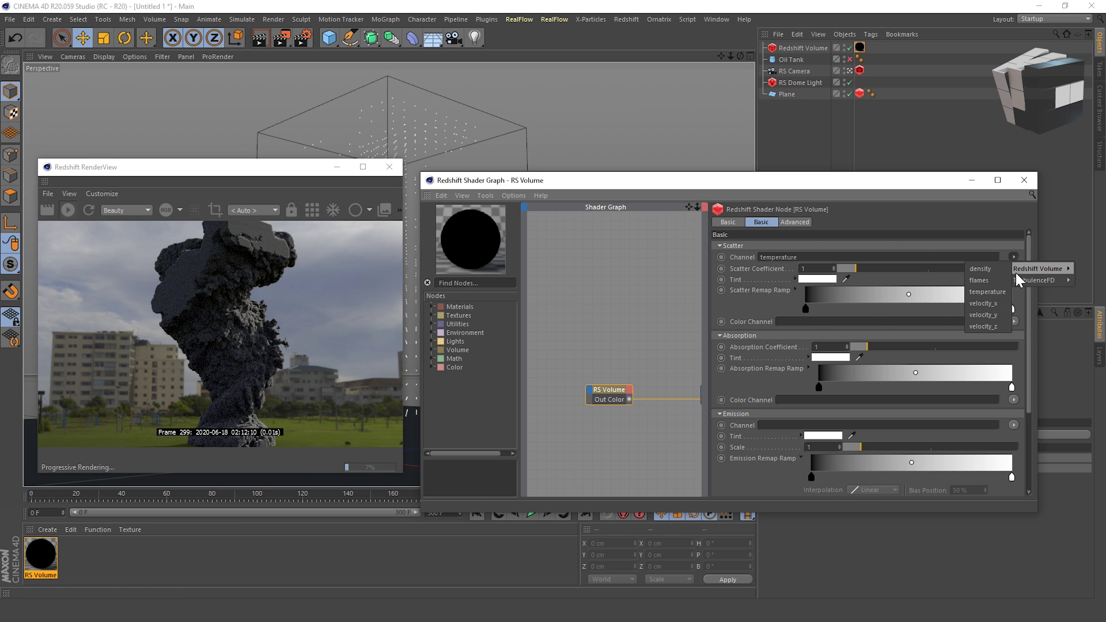
{"action": "left_click", "coordinate": [985, 304]}
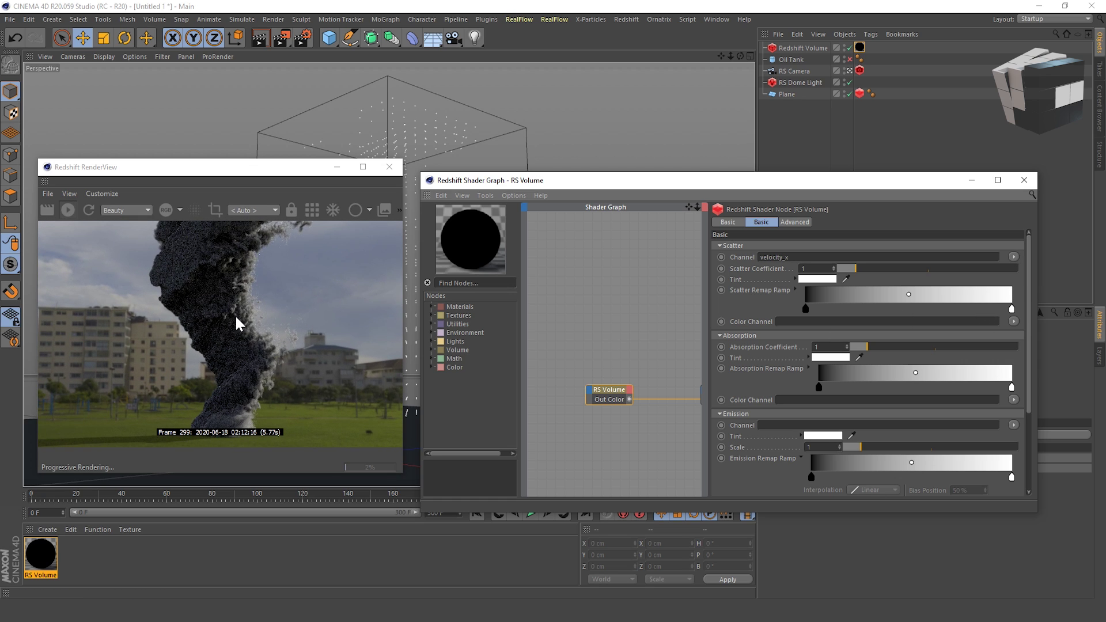
{"action": "left_click", "coordinate": [1014, 257]}
{"action": "mouse_move", "coordinate": [1038, 268]}
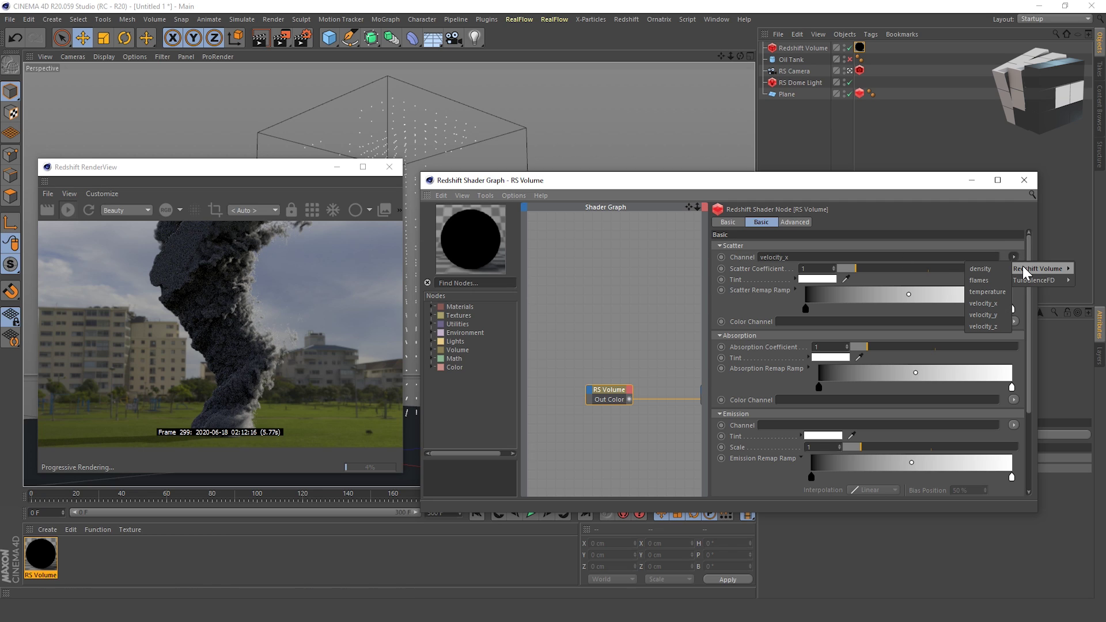
{"action": "left_click", "coordinate": [1003, 310]}
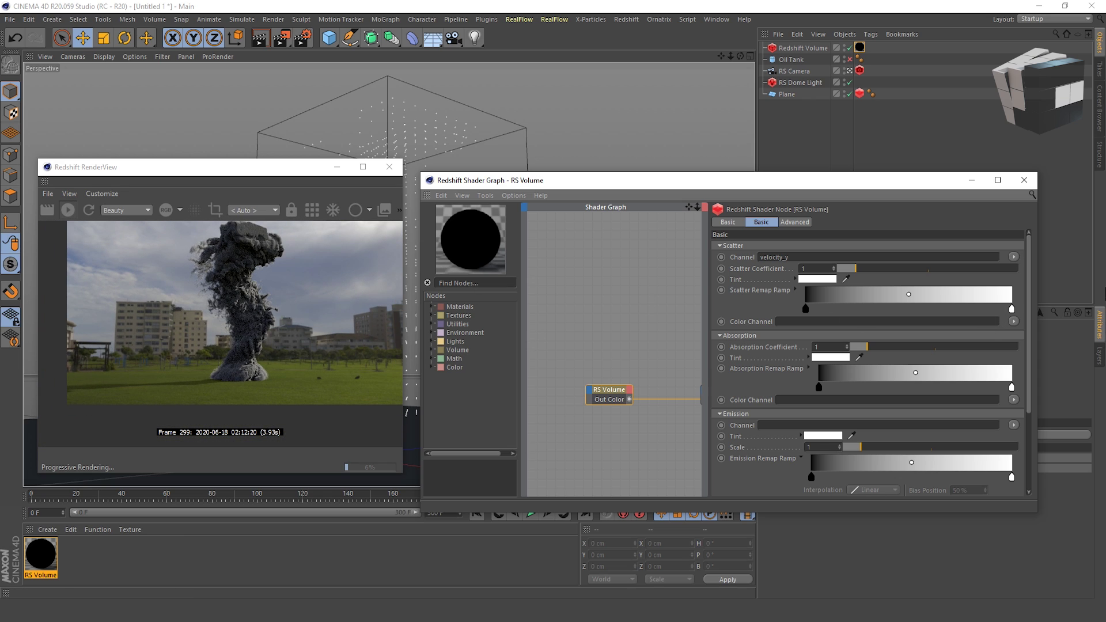
{"action": "left_click", "coordinate": [1014, 258]}
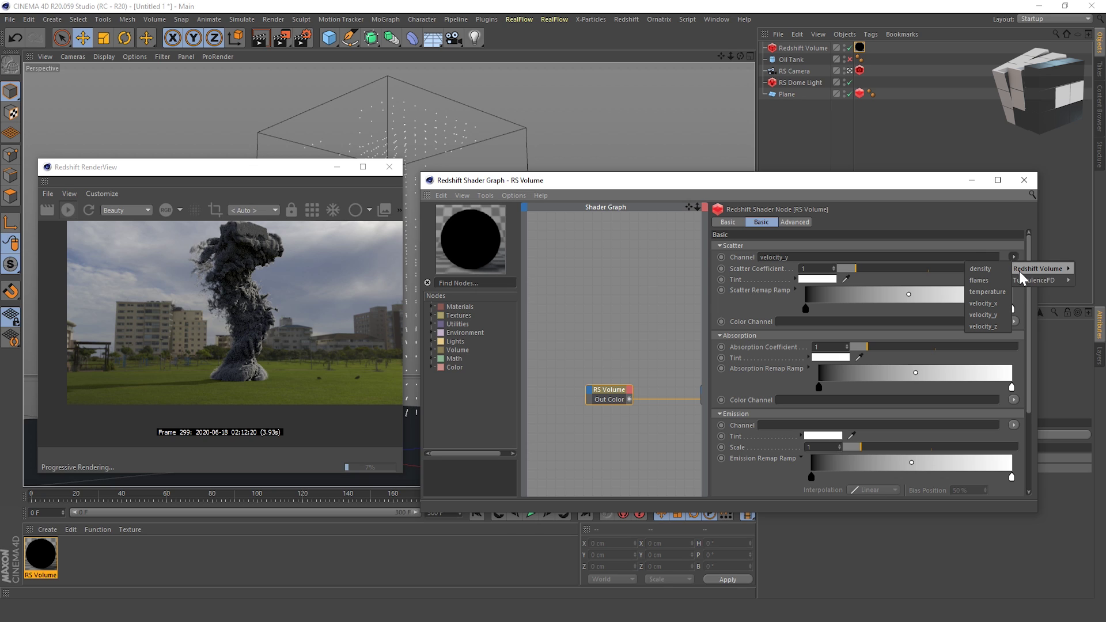
{"action": "left_click", "coordinate": [992, 271]}
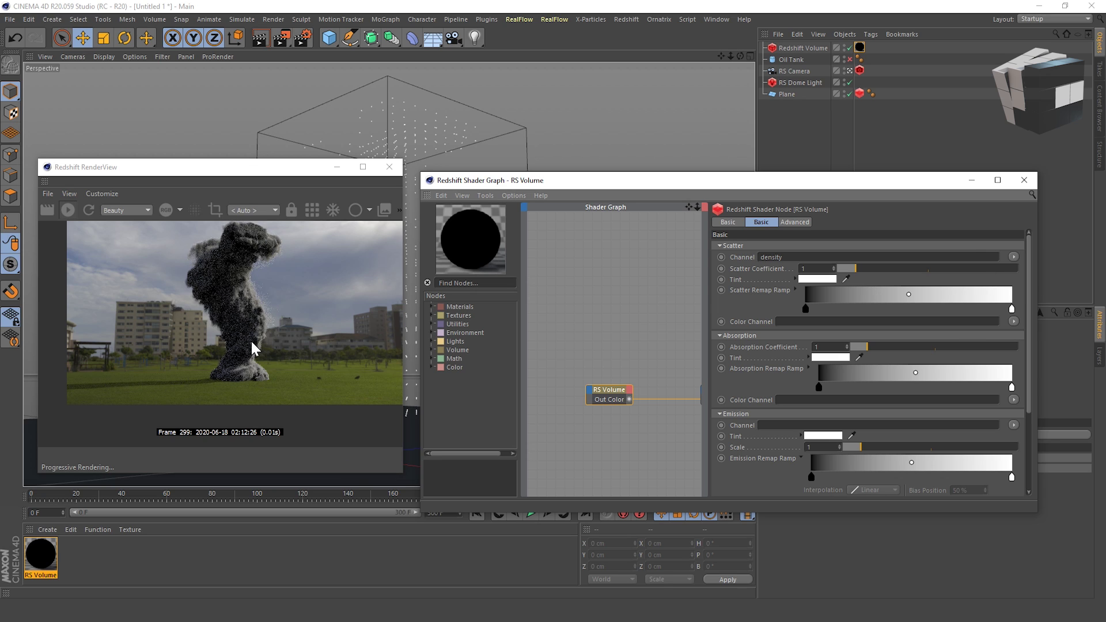
{"action": "scroll", "coordinate": [248, 372], "scroll_direction": "down", "scroll_amount": 1}
{"action": "scroll", "coordinate": [248, 293], "scroll_direction": "up", "scroll_amount": 1}
{"action": "scroll", "coordinate": [247, 285], "scroll_direction": "up", "scroll_amount": 1}
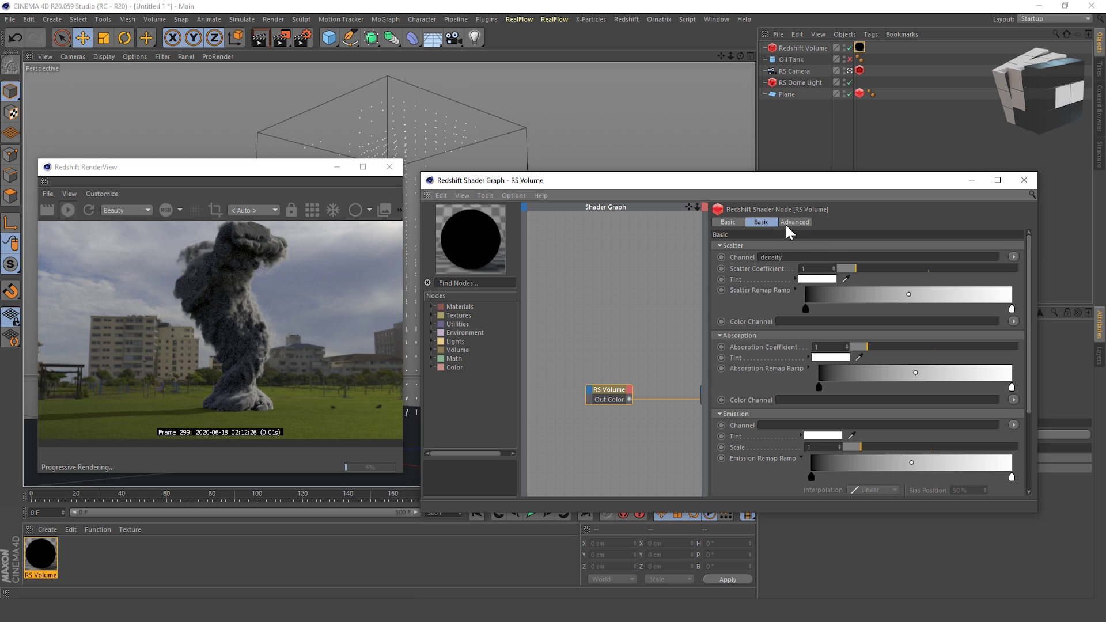
Step: Raise the RS Volume density remap Old Max to 10
{"action": "left_click", "coordinate": [795, 222]}
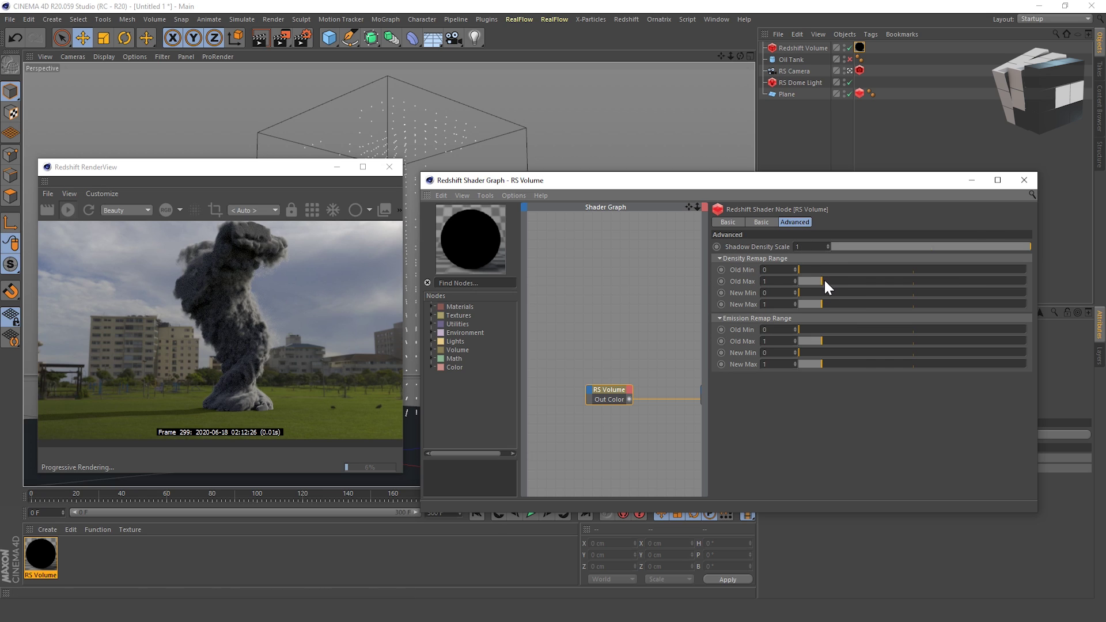
{"action": "left_click_drag", "start_coordinate": [824, 281], "coordinate": [958, 279]}
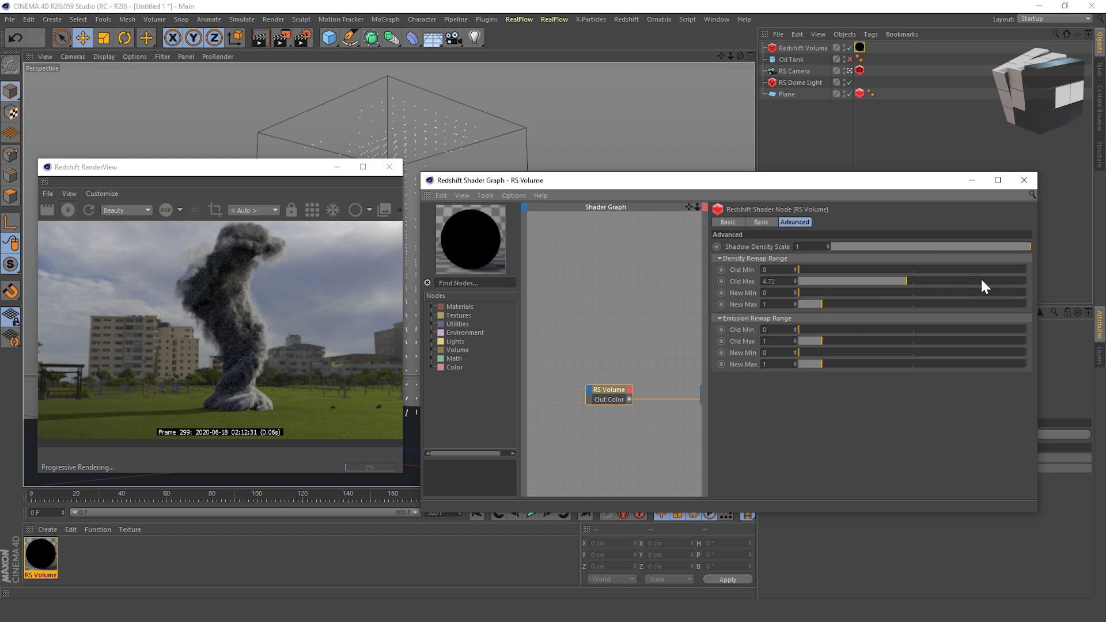
{"action": "left_click_drag", "start_coordinate": [981, 281], "coordinate": [1013, 282]}
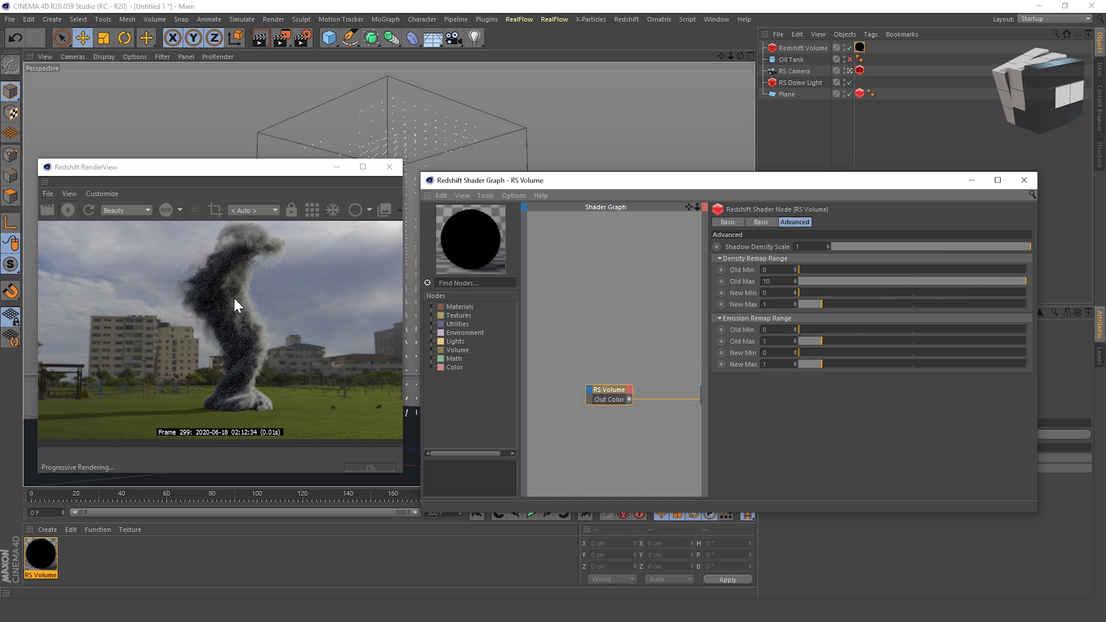
Step: Override Redshift volume samples to 261 and zoom the RenderView out to the full frame
{"action": "left_click", "coordinate": [304, 38]}
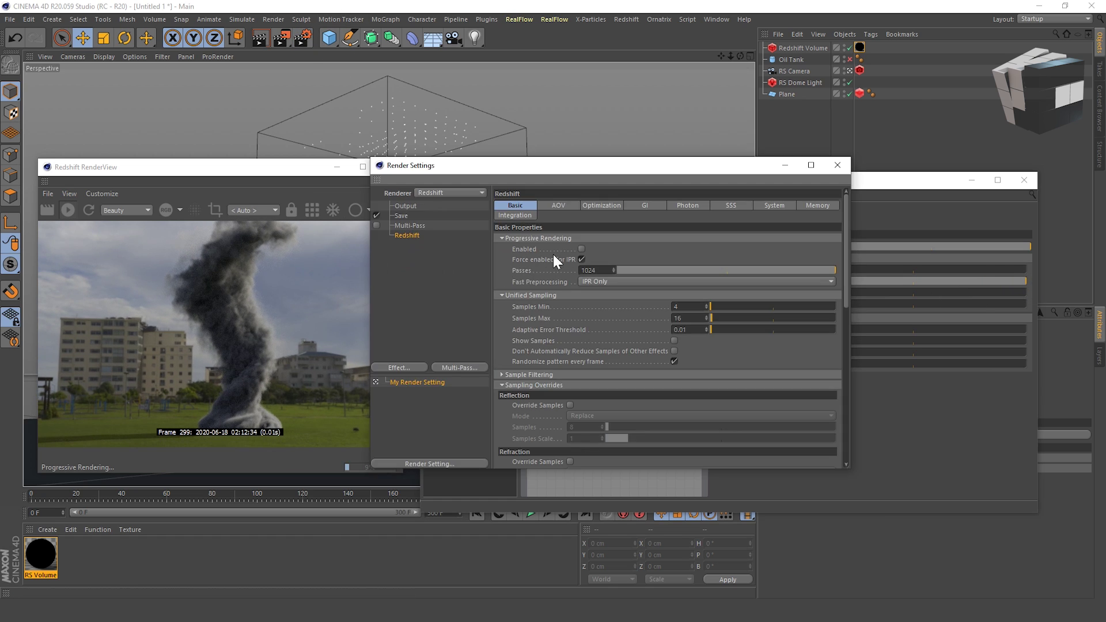
{"action": "scroll", "coordinate": [543, 286], "scroll_direction": "up", "scroll_amount": 3}
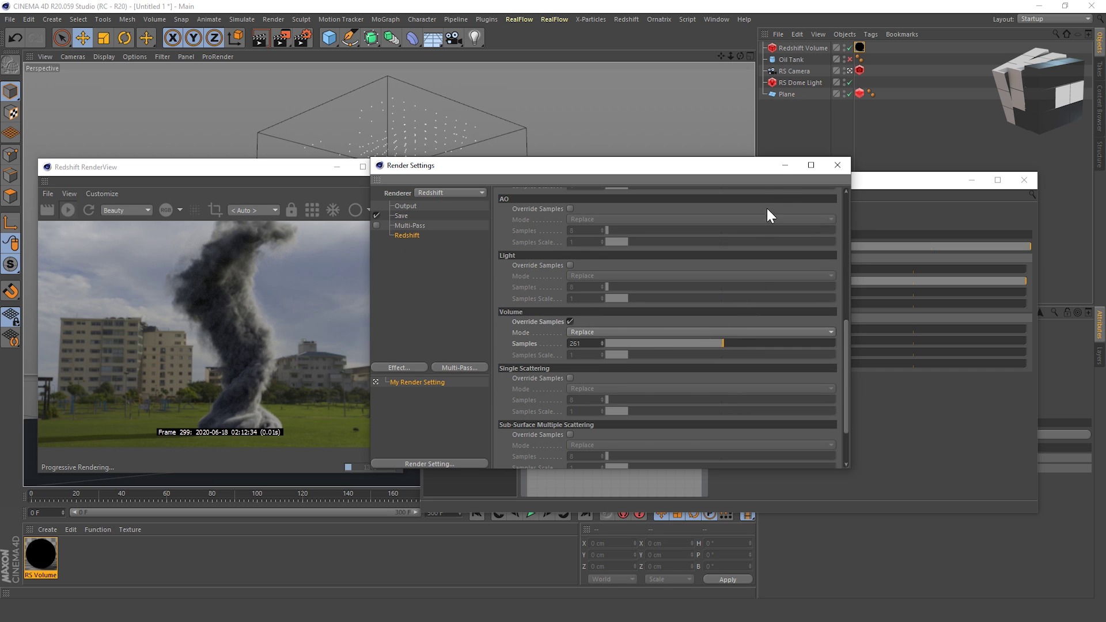
{"action": "left_click", "coordinate": [786, 165]}
{"action": "scroll", "coordinate": [222, 296], "scroll_direction": "up", "scroll_amount": 2}
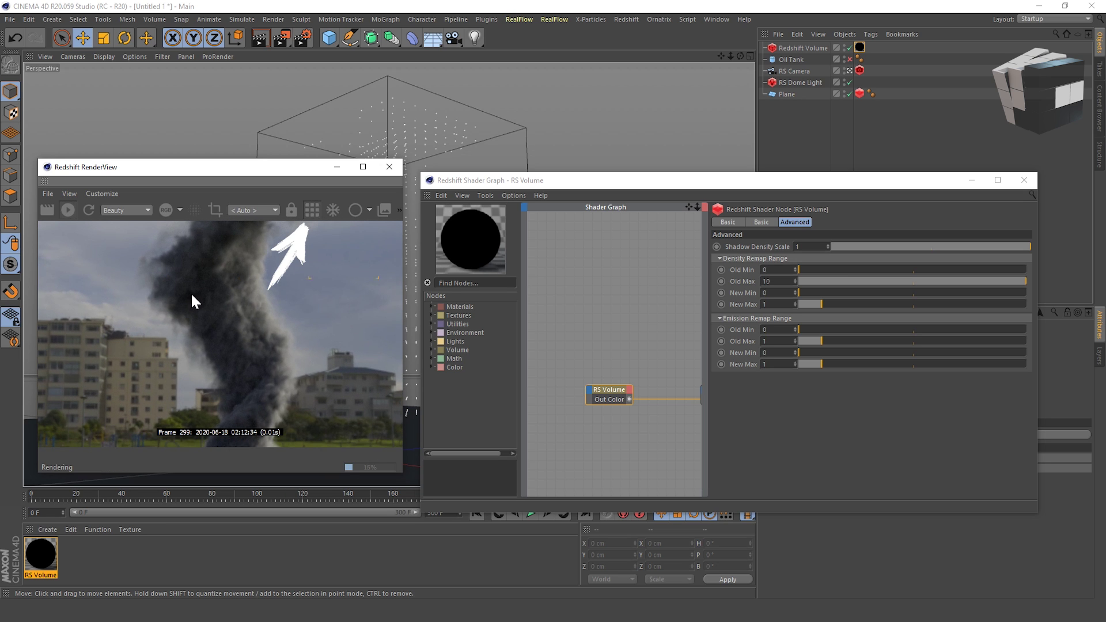
{"action": "scroll", "coordinate": [190, 292], "scroll_direction": "down", "scroll_amount": 2}
{"action": "scroll", "coordinate": [192, 340], "scroll_direction": "down", "scroll_amount": 1}
{"action": "scroll", "coordinate": [202, 333], "scroll_direction": "up", "scroll_amount": 1}
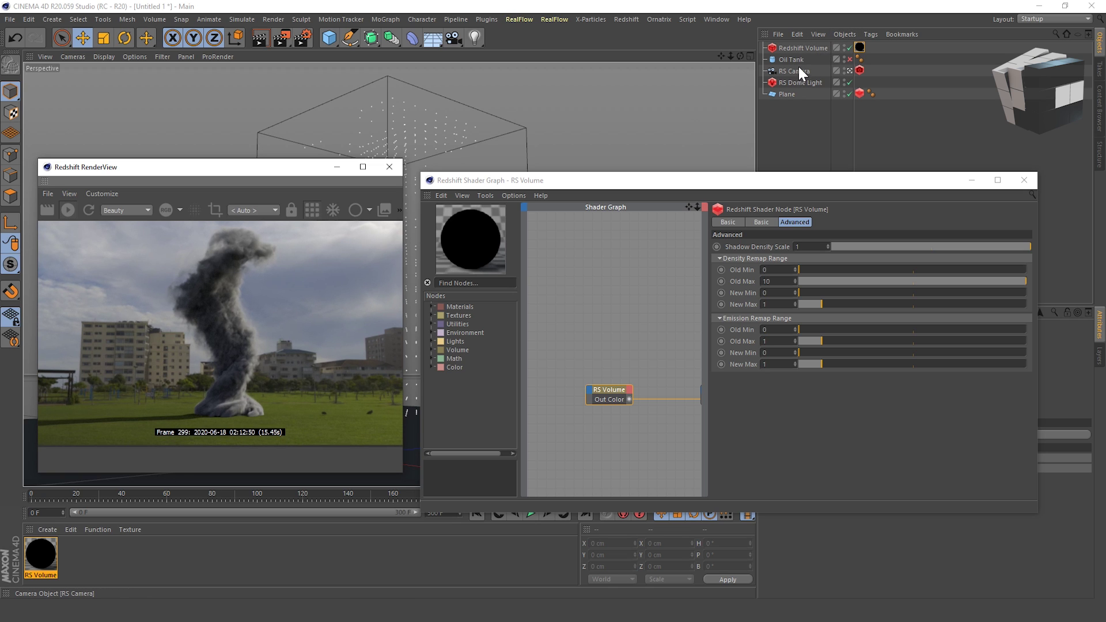
Step: Set the RS Dome Light's volume contribution scale to 0.134
{"action": "left_click", "coordinate": [800, 83]}
{"action": "left_click", "coordinate": [1024, 180]}
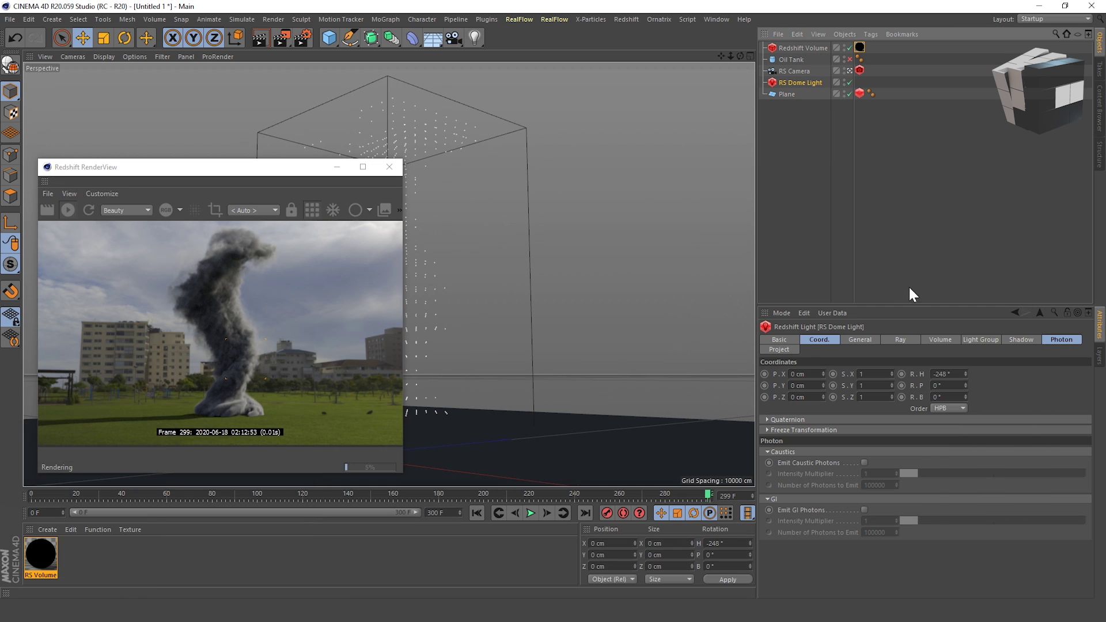
{"action": "left_click", "coordinate": [939, 339]}
{"action": "left_click_drag", "start_coordinate": [979, 374], "coordinate": [887, 374]}
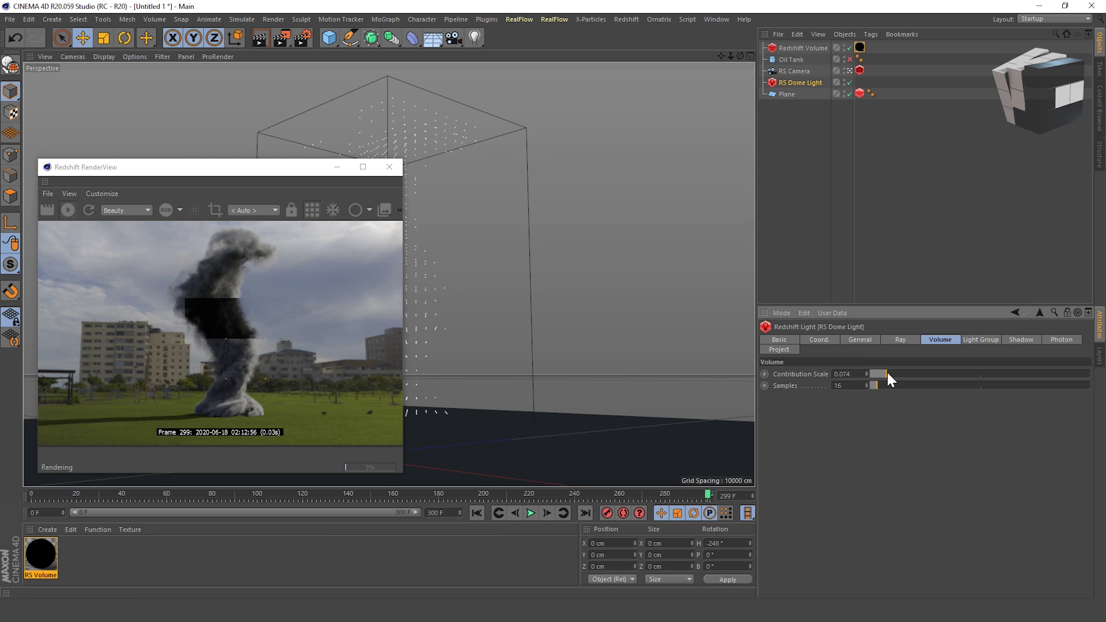
{"action": "left_click_drag", "start_coordinate": [888, 372], "coordinate": [1074, 374]}
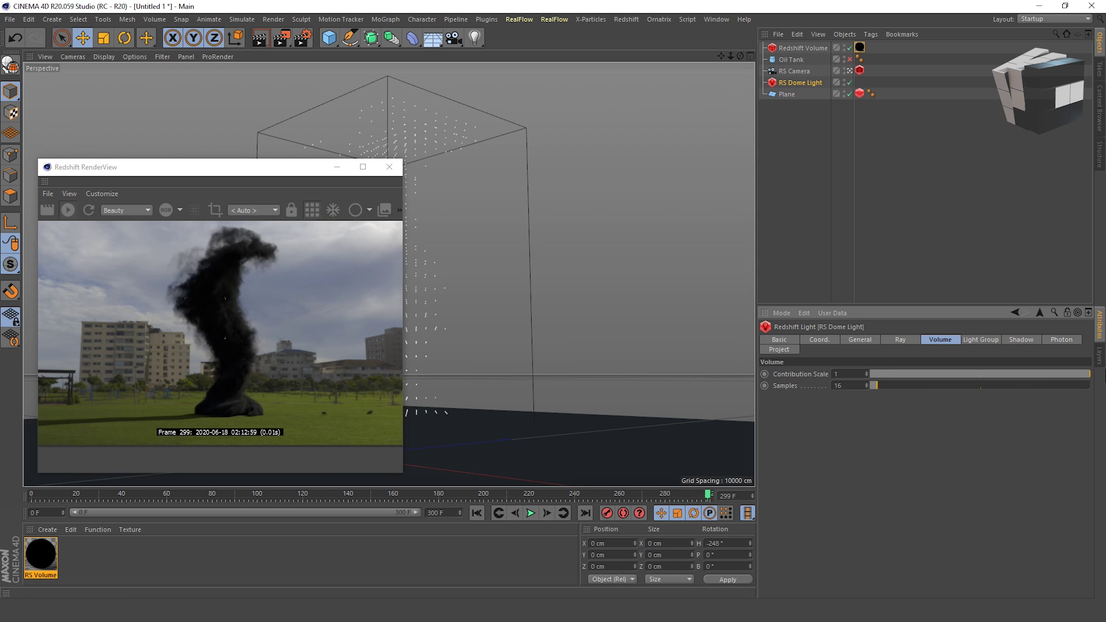
Step: Rotate the dome light's heading, trying -265° before settling at -248°
{"action": "left_click", "coordinate": [830, 341]}
{"action": "left_click_drag", "start_coordinate": [966, 374], "coordinate": [966, 383]}
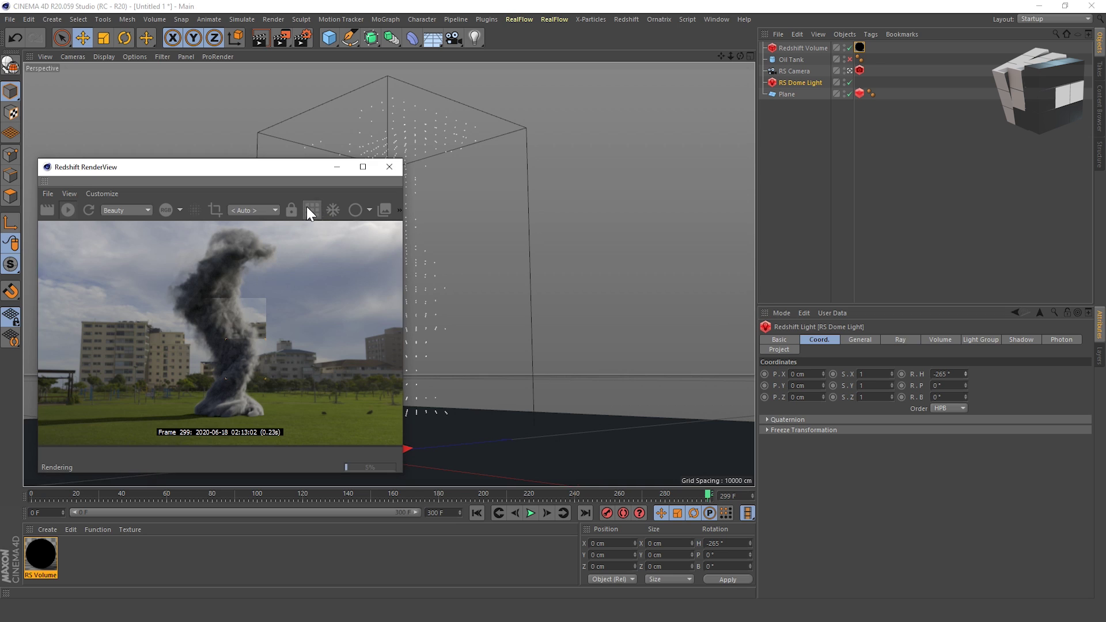
{"action": "mouse_move", "coordinate": [966, 374]}
{"action": "left_mouse_down"}
{"action": "mouse_move", "coordinate": [966, 346]}
{"action": "mouse_move", "coordinate": [966, 404]}
{"action": "mouse_move", "coordinate": [962, 378]}
{"action": "left_mouse_up"}
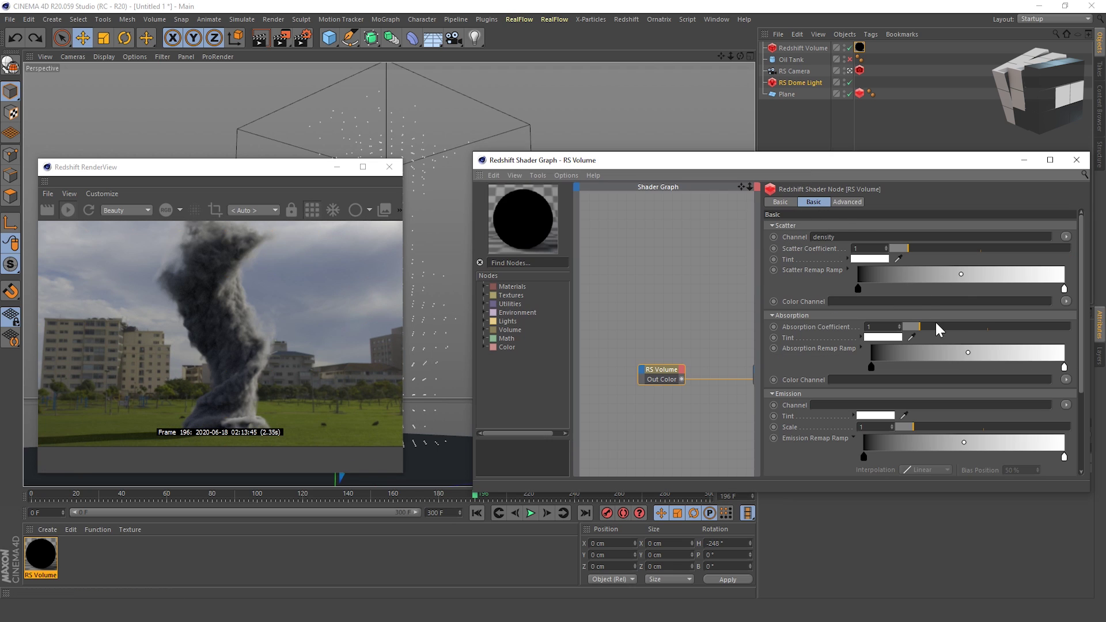
Step: Set the RS Volume scatter coefficient to 2.04 and absorption to 0.8, refreshing the preview
{"action": "mouse_move", "coordinate": [899, 249]}
{"action": "left_mouse_down"}
{"action": "mouse_move", "coordinate": [945, 248]}
{"action": "mouse_move", "coordinate": [936, 248]}
{"action": "left_mouse_up"}
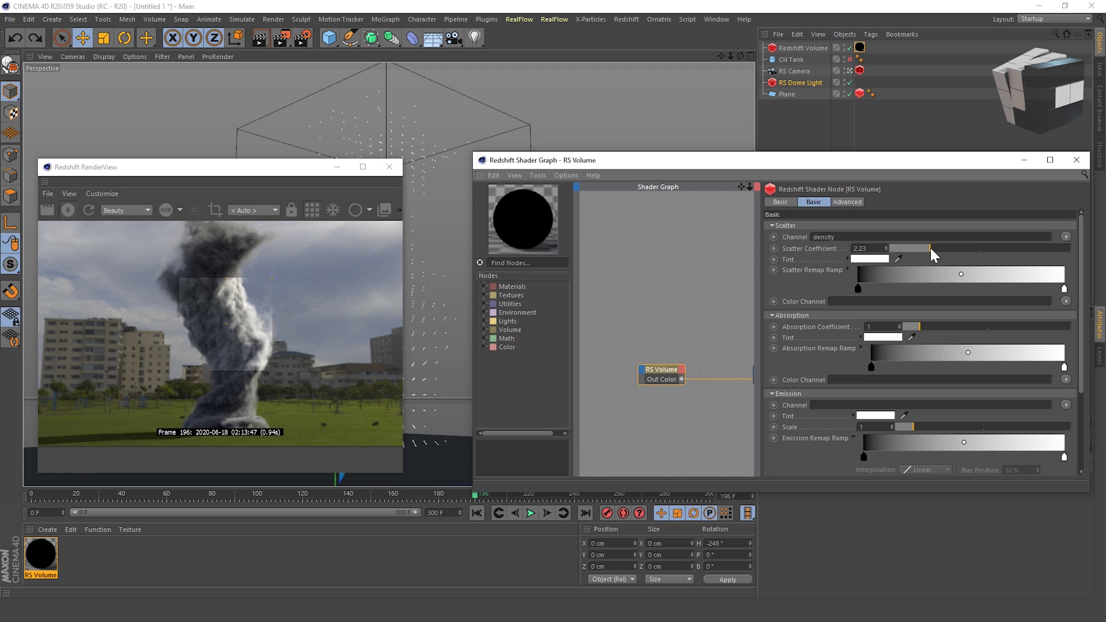
{"action": "left_click_drag", "start_coordinate": [931, 248], "coordinate": [928, 248]}
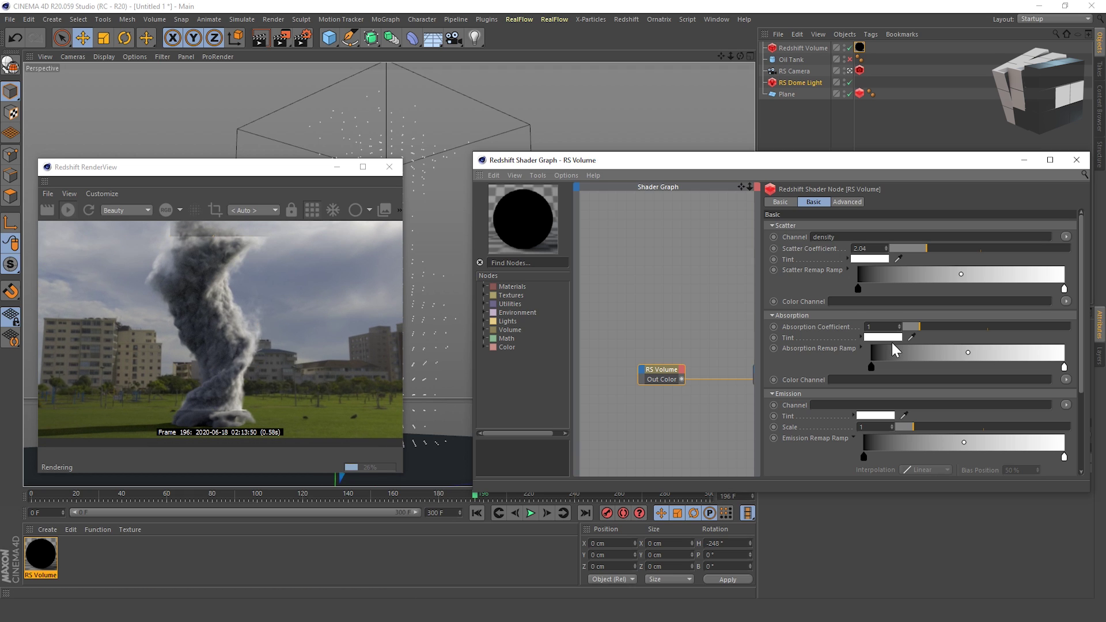
{"action": "left_click", "coordinate": [313, 210]}
{"action": "mouse_move", "coordinate": [920, 324]}
{"action": "left_mouse_down"}
{"action": "mouse_move", "coordinate": [960, 324]}
{"action": "mouse_move", "coordinate": [915, 320]}
{"action": "left_mouse_up"}
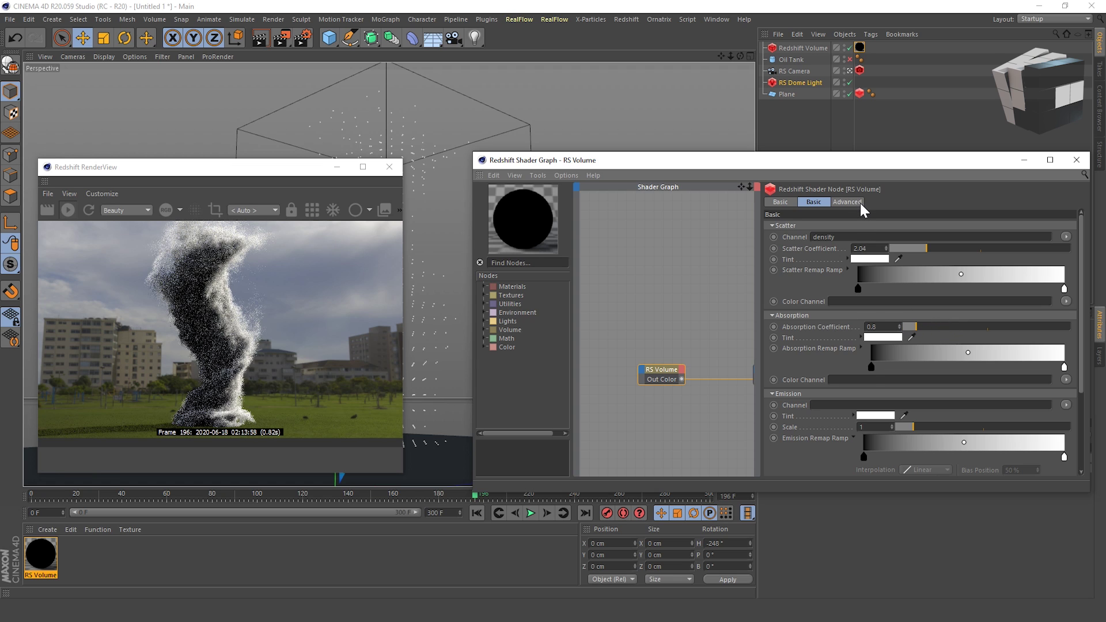
Step: Keep the density remap Old Min at 0 in the advanced remap settings
{"action": "left_click", "coordinate": [856, 201]}
{"action": "mouse_move", "coordinate": [856, 249]}
{"action": "left_mouse_down"}
{"action": "mouse_move", "coordinate": [911, 249]}
{"action": "mouse_move", "coordinate": [895, 249]}
{"action": "left_mouse_up"}
{"action": "left_click", "coordinate": [285, 289]}
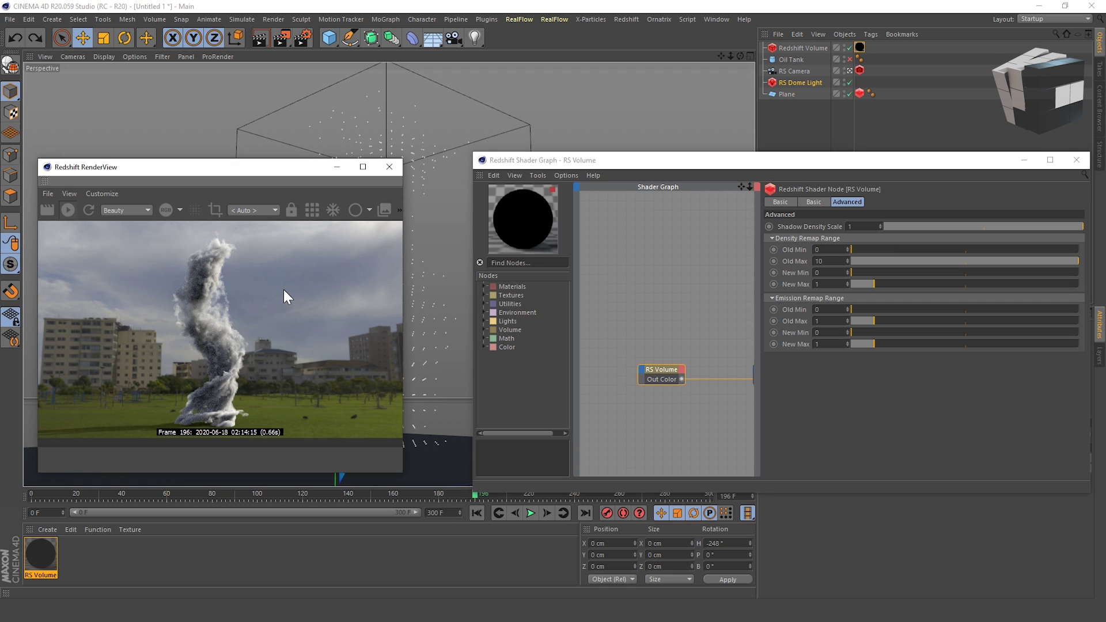
{"action": "key", "text": "ctrl+z"}
{"action": "left_click", "coordinate": [818, 203]}
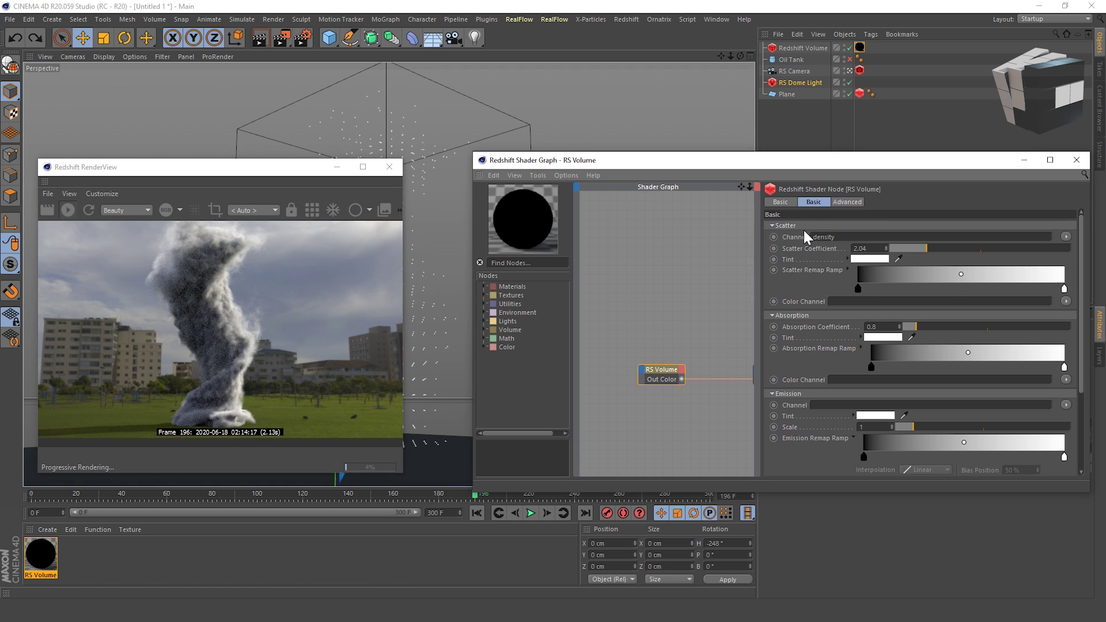
Step: Play the animation, then stop it and jump to frame 179
{"action": "left_click", "coordinate": [478, 513]}
{"action": "left_click", "coordinate": [533, 513]}
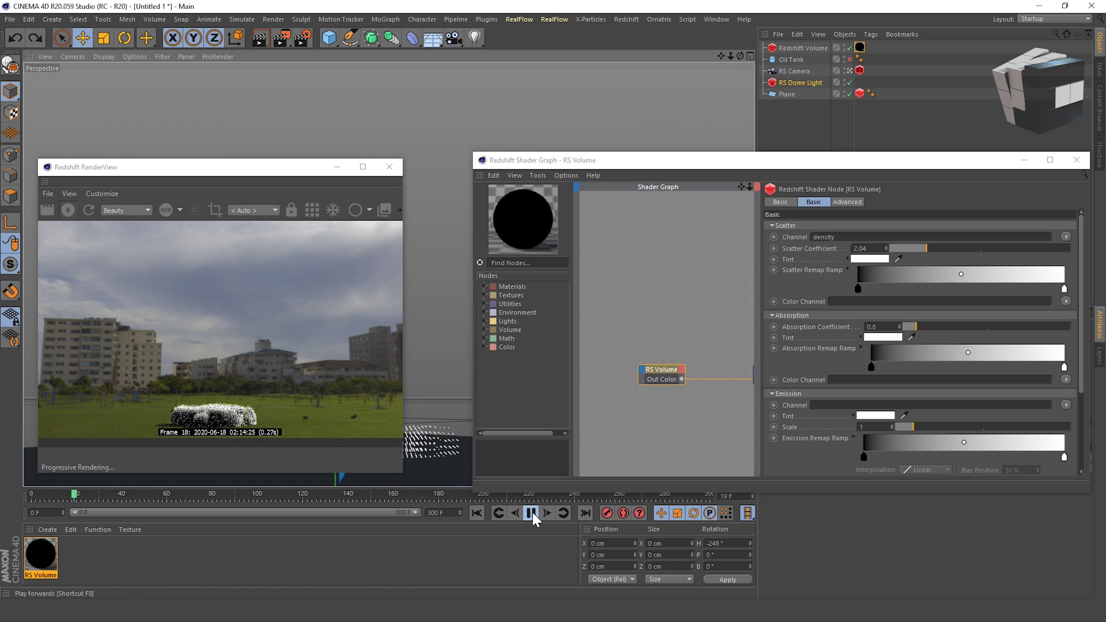
{"action": "left_click_drag", "start_coordinate": [292, 500], "coordinate": [400, 500]}
{"action": "left_click", "coordinate": [439, 498]}
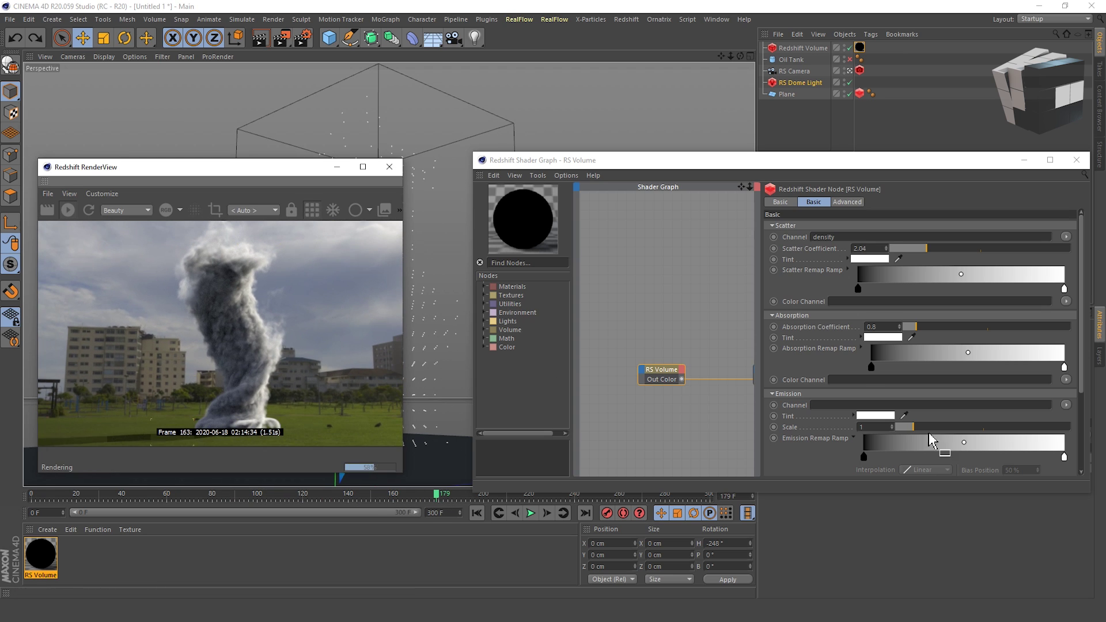
Step: Drive the volume emission with the velocity_y channel
{"action": "scroll", "coordinate": [929, 432], "scroll_direction": "down", "scroll_amount": 2}
{"action": "left_click", "coordinate": [1066, 336]}
{"action": "mouse_move", "coordinate": [1069, 347]}
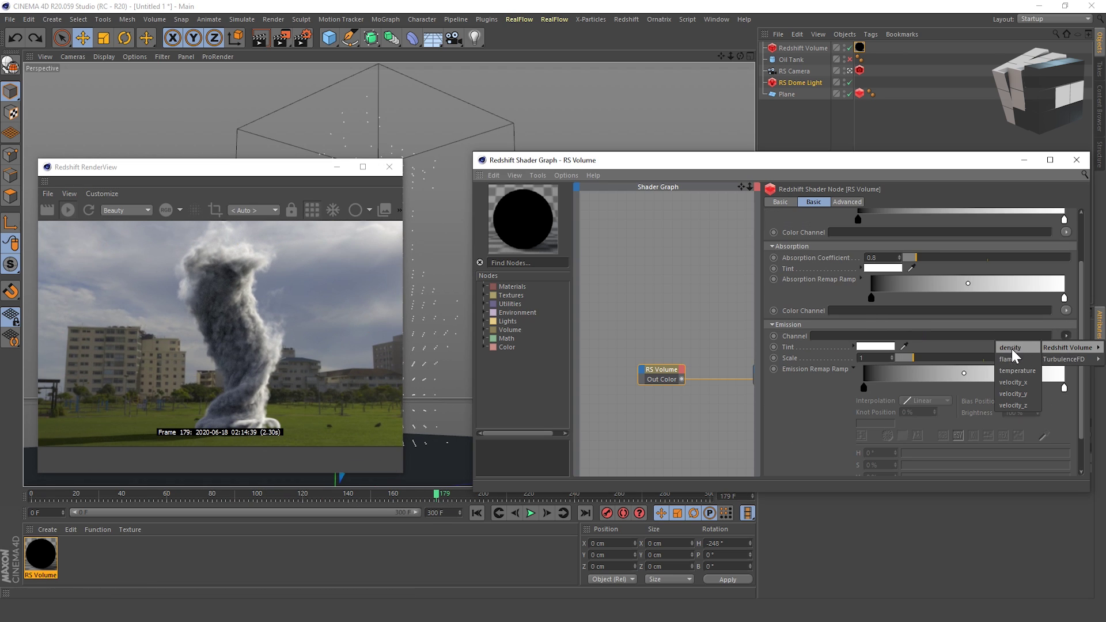
{"action": "left_click", "coordinate": [1014, 382]}
{"action": "left_click", "coordinate": [1068, 337]}
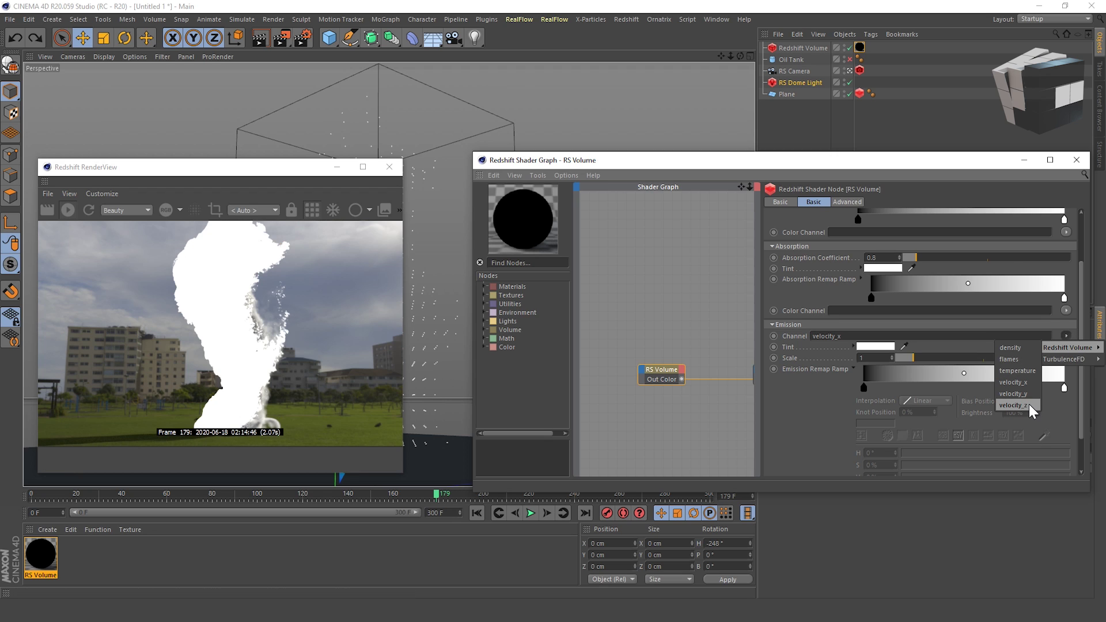
{"action": "left_click", "coordinate": [1027, 394]}
Step: Apply the Heat 1 gradient to the emission ramp and tint its red knot orange
{"action": "scroll", "coordinate": [814, 391], "scroll_direction": "down", "scroll_amount": 3}
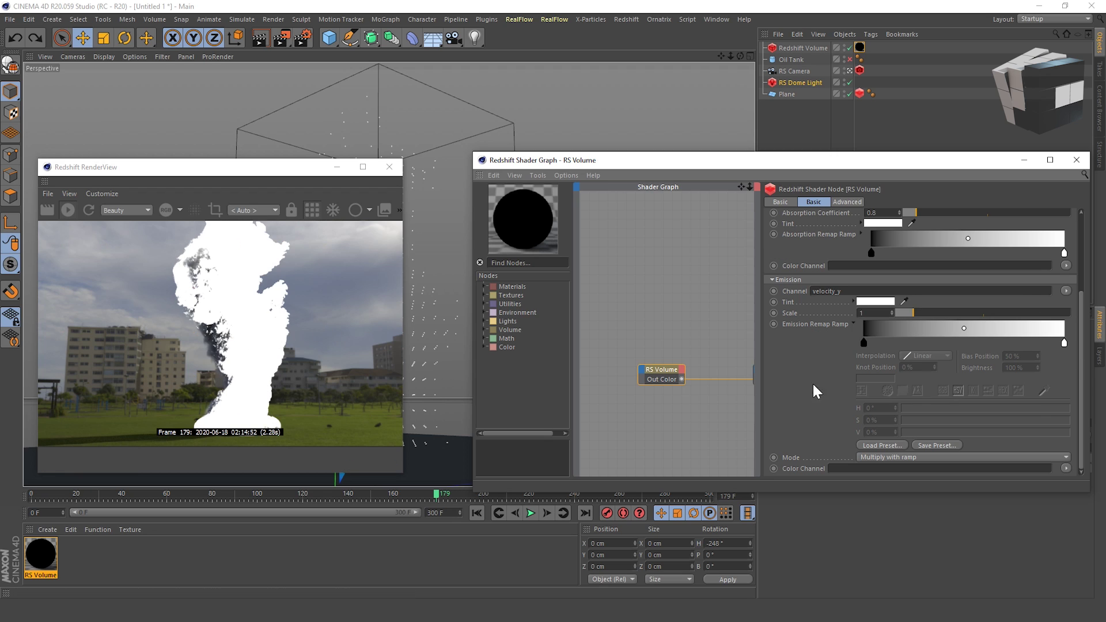
{"action": "left_click", "coordinate": [877, 444]}
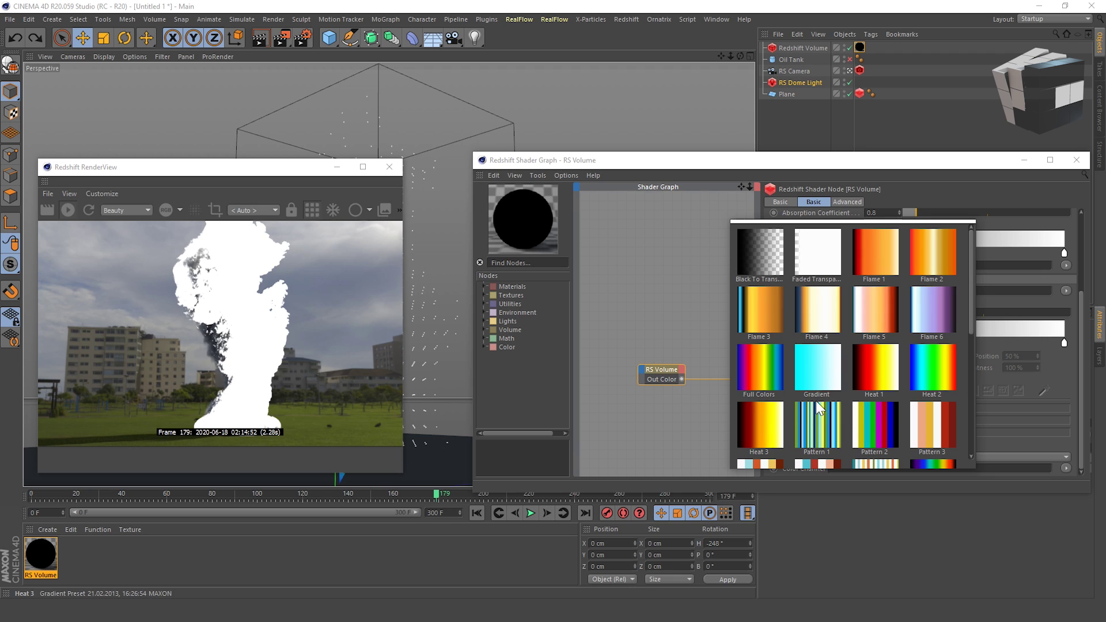
{"action": "left_click", "coordinate": [877, 375]}
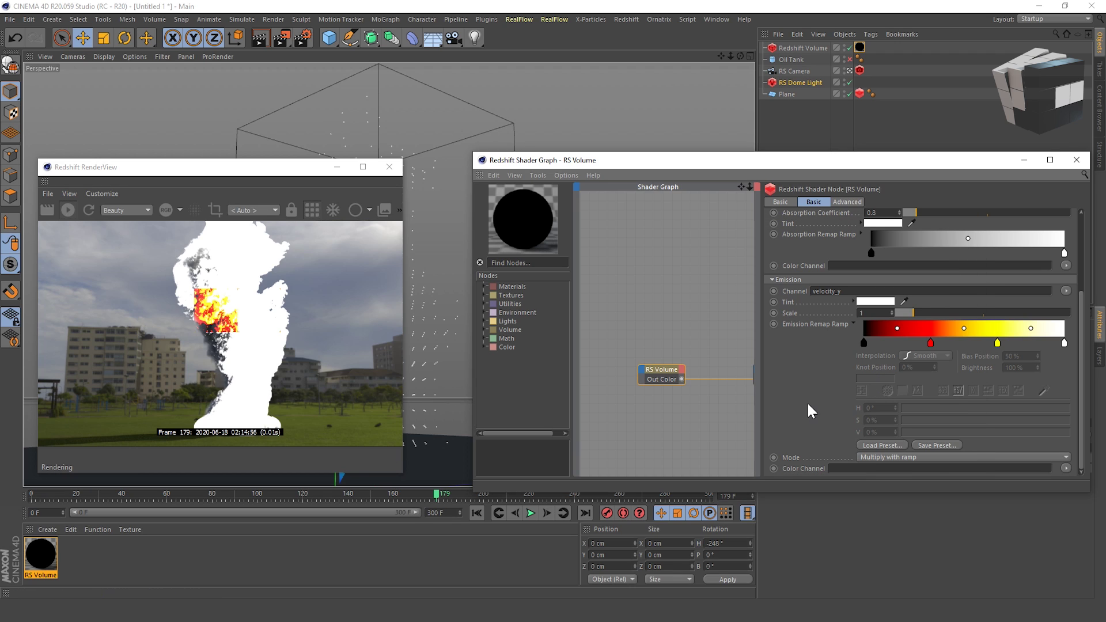
{"action": "left_click", "coordinate": [998, 343]}
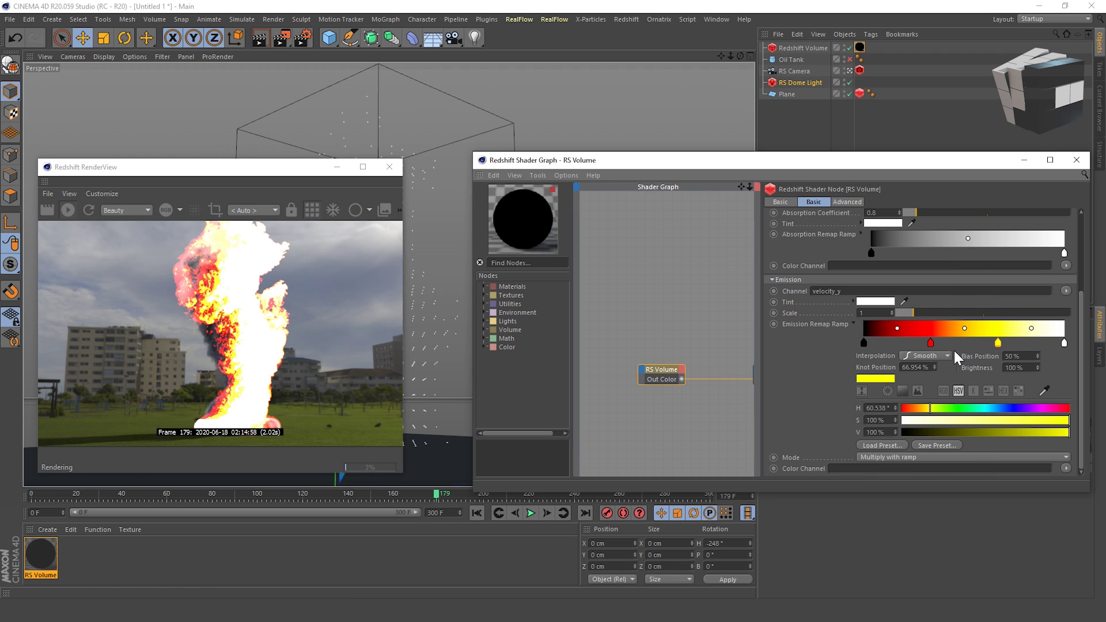
{"action": "left_click", "coordinate": [931, 343]}
{"action": "left_click_drag", "start_coordinate": [903, 408], "coordinate": [910, 408]}
{"action": "left_click", "coordinate": [998, 343]}
{"action": "left_click", "coordinate": [847, 201]}
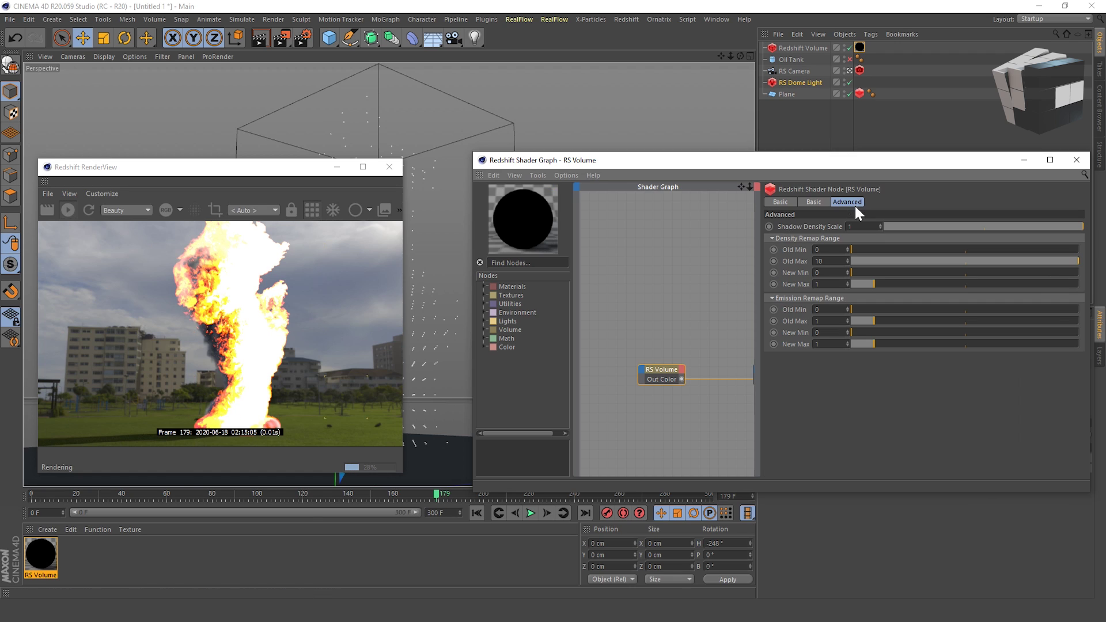
Step: Set the emission remap Old Max to 10 and Old Min to 0.42
{"action": "left_click_drag", "start_coordinate": [893, 322], "coordinate": [1088, 348]}
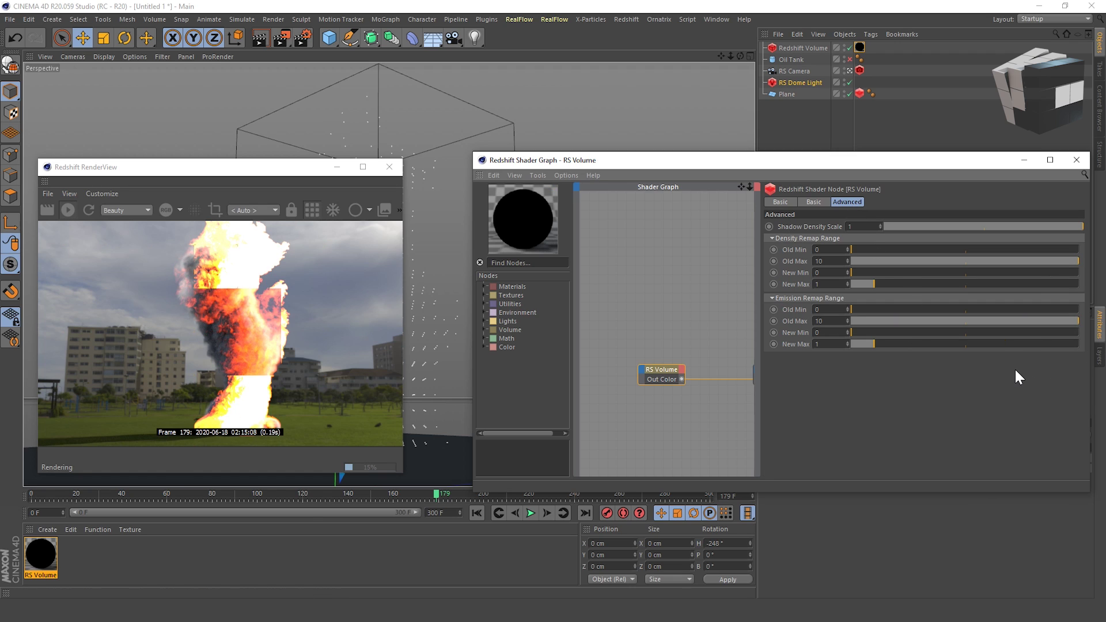
{"action": "left_click_drag", "start_coordinate": [879, 313], "coordinate": [859, 309]}
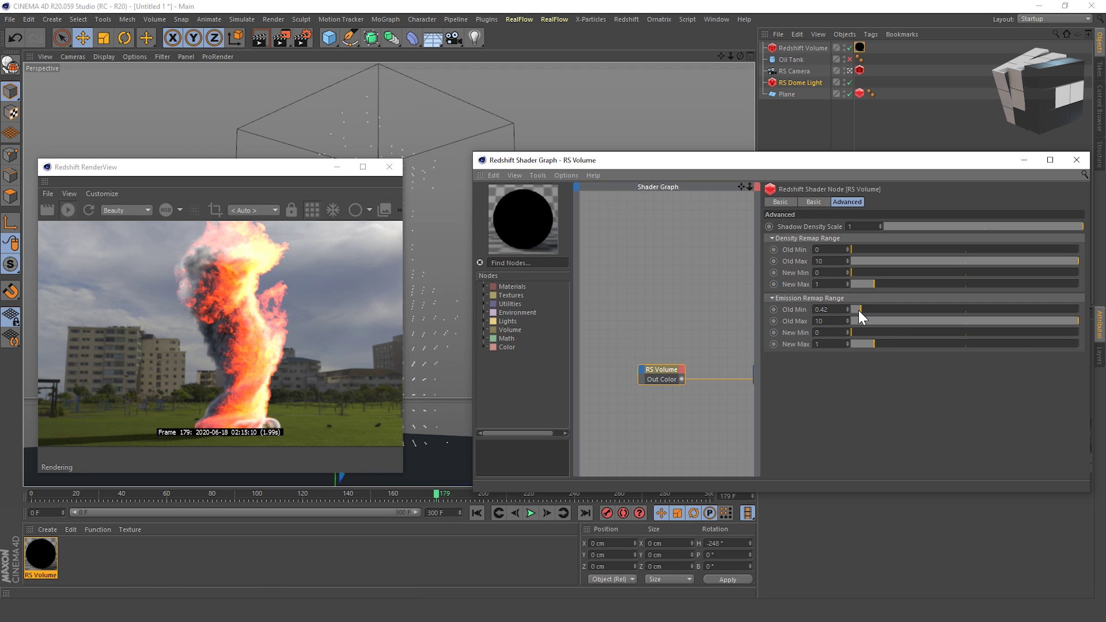
{"action": "left_click", "coordinate": [822, 206]}
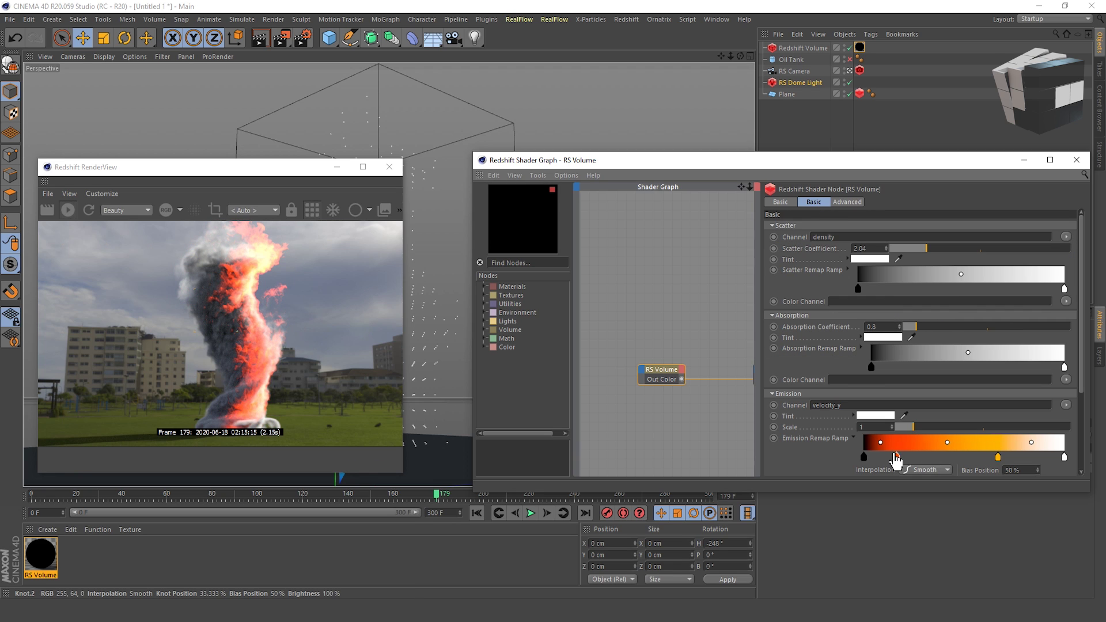
Step: Widen the render view and turn on bloom with its settings expanded
{"action": "left_click_drag", "start_coordinate": [403, 230], "coordinate": [627, 229]}
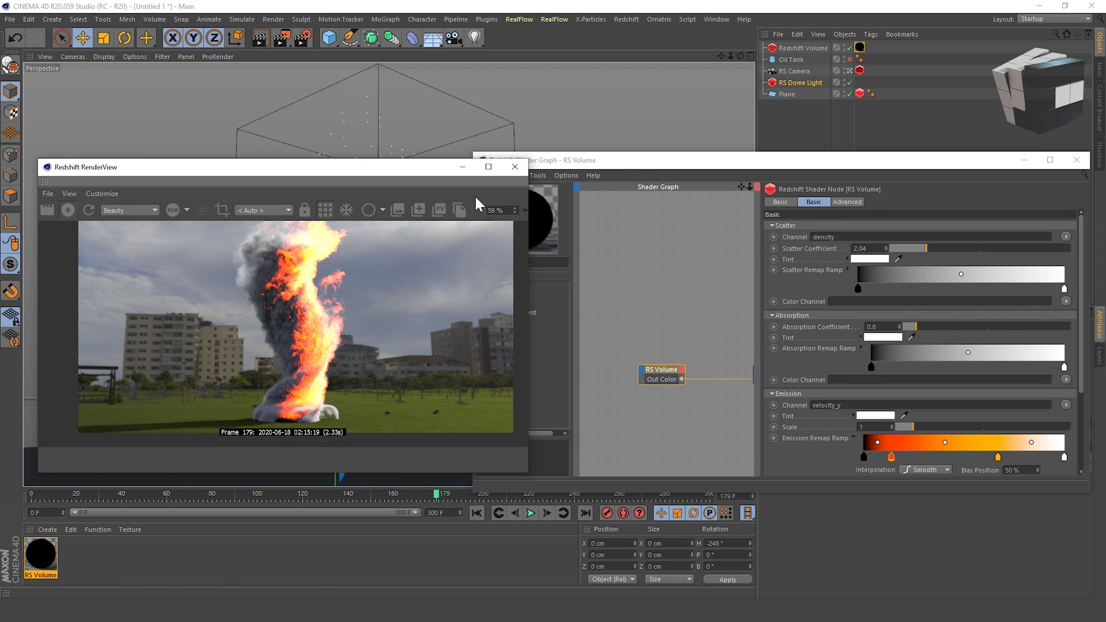
{"action": "scroll", "coordinate": [544, 402], "scroll_direction": "down", "scroll_amount": 1}
{"action": "left_click", "coordinate": [594, 390]}
{"action": "left_click", "coordinate": [479, 390]}
{"action": "scroll", "coordinate": [499, 416], "scroll_direction": "down", "scroll_amount": 1}
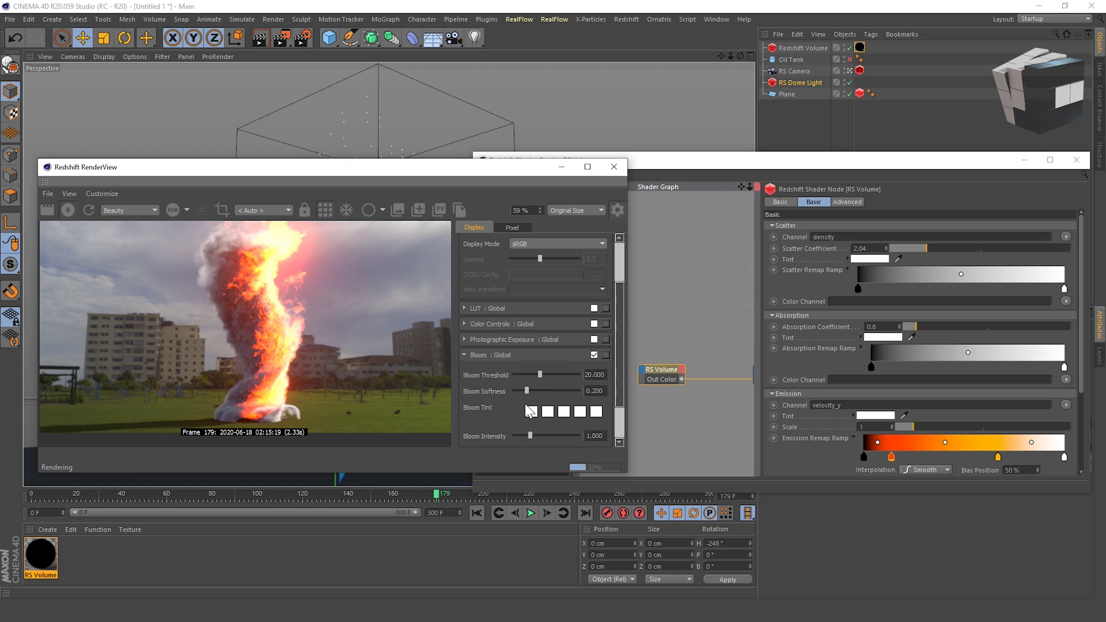
Step: Raise the volume's emission strength and make the first ramp knot cyan
{"action": "left_click", "coordinate": [925, 427]}
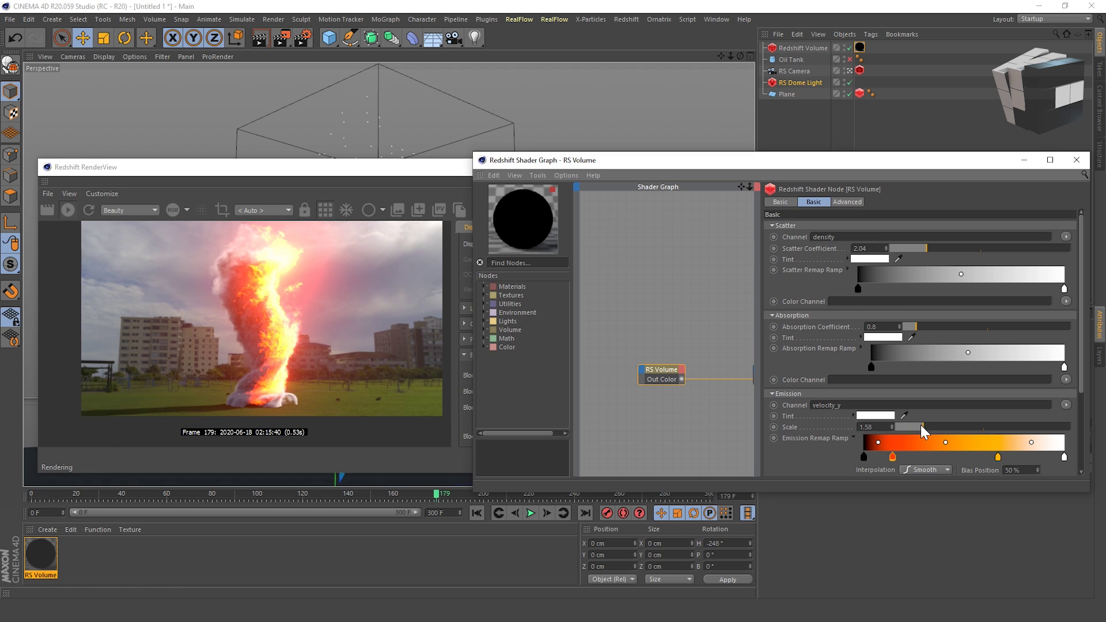
{"action": "double_click", "coordinate": [893, 457]}
{"action": "left_click", "coordinate": [867, 506]}
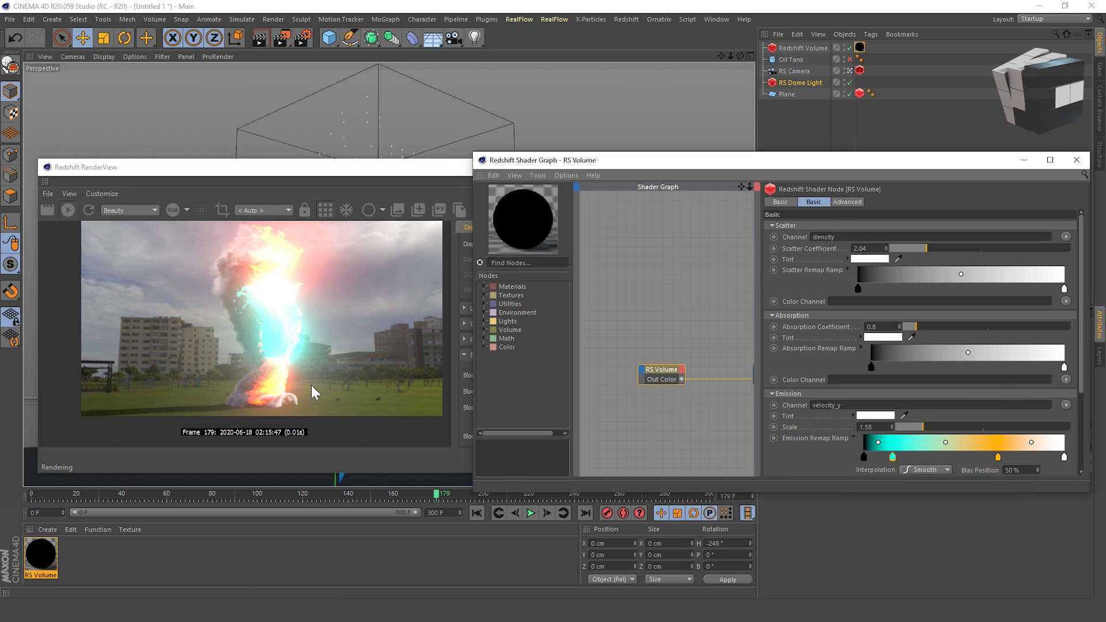
Step: Raise the bloom threshold to about 26 and lower the emission scale
{"action": "left_click", "coordinate": [426, 324]}
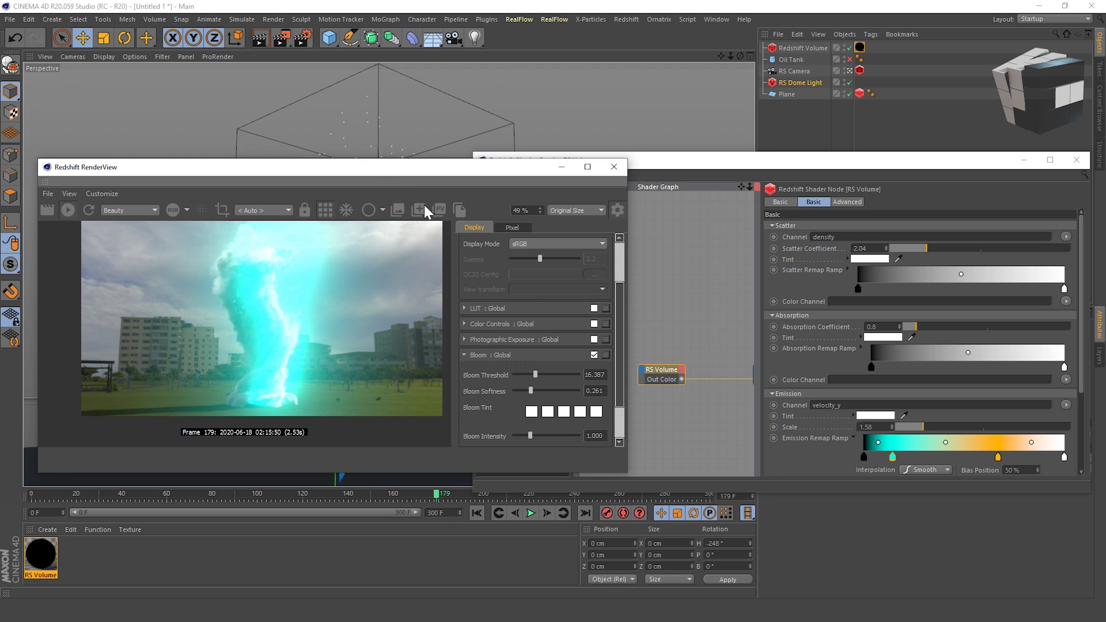
{"action": "mouse_move", "coordinate": [536, 375]}
{"action": "left_mouse_down"}
{"action": "mouse_move", "coordinate": [549, 377]}
{"action": "mouse_move", "coordinate": [527, 388]}
{"action": "left_mouse_up"}
{"action": "left_click_drag", "start_coordinate": [902, 424], "coordinate": [907, 426]}
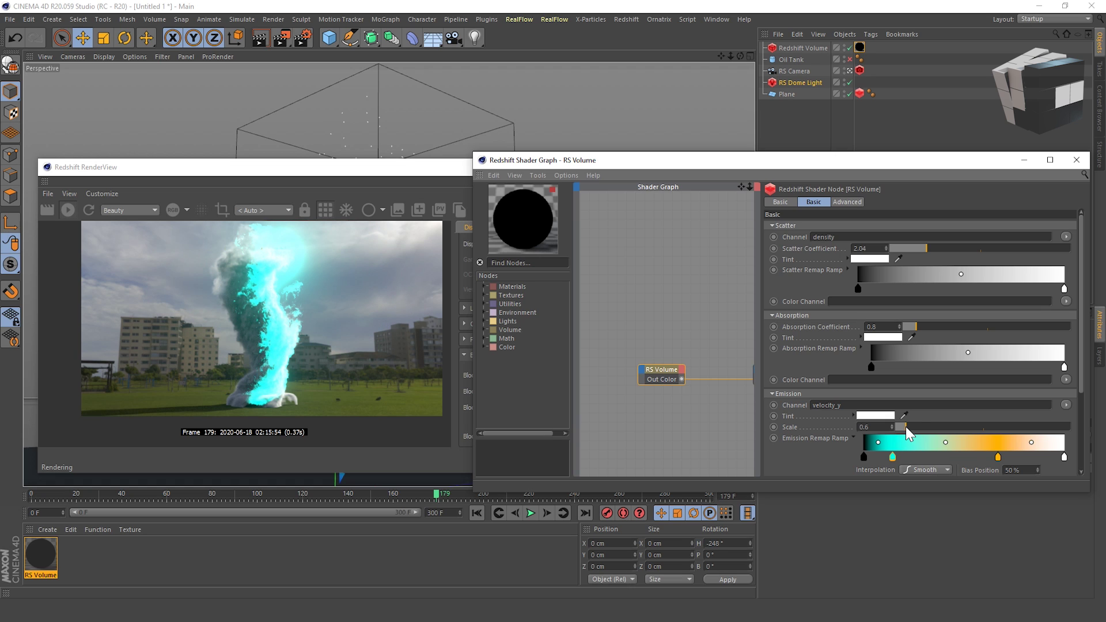
Step: Recolour a ramp knot magenta, slide it left, and close the shader graph
{"action": "left_click", "coordinate": [849, 204]}
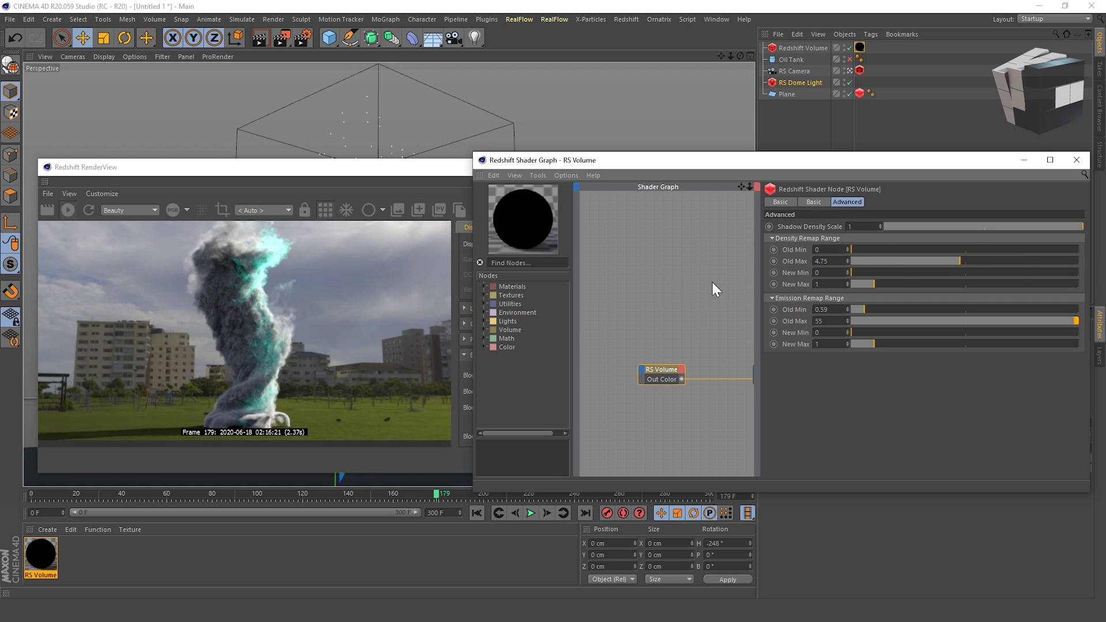
{"action": "left_click", "coordinate": [813, 202]}
{"action": "scroll", "coordinate": [815, 429], "scroll_direction": "down", "scroll_amount": 3}
{"action": "left_click_drag", "start_coordinate": [905, 358], "coordinate": [889, 387]}
{"action": "double_click", "coordinate": [998, 387]}
{"action": "left_click", "coordinate": [1003, 435]}
{"action": "left_click_drag", "start_coordinate": [998, 388], "coordinate": [925, 394]}
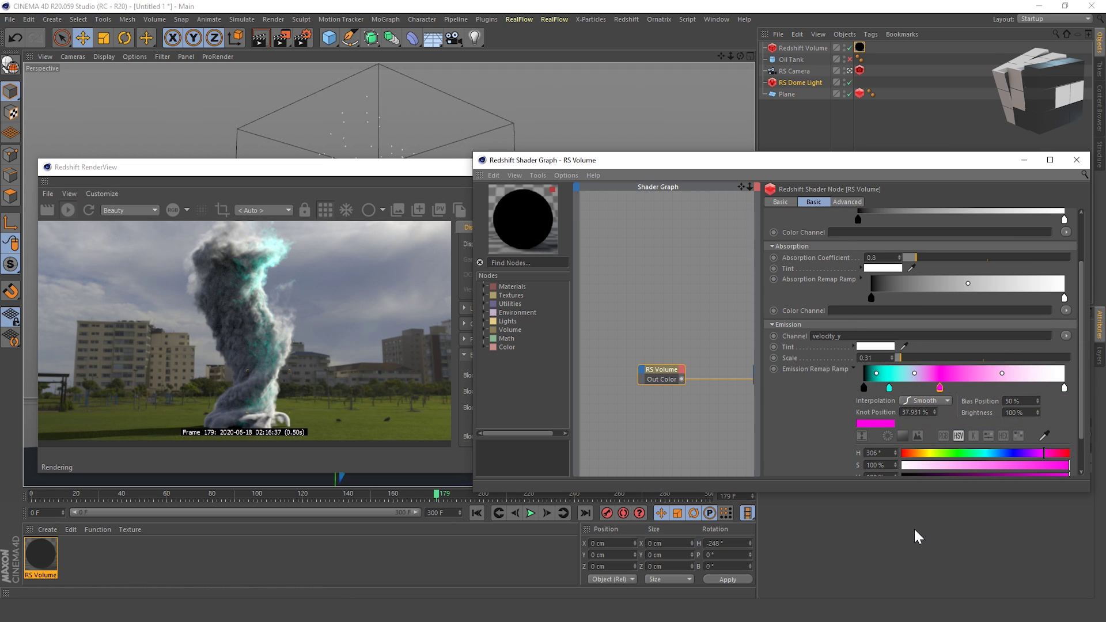
{"action": "left_click", "coordinate": [847, 202]}
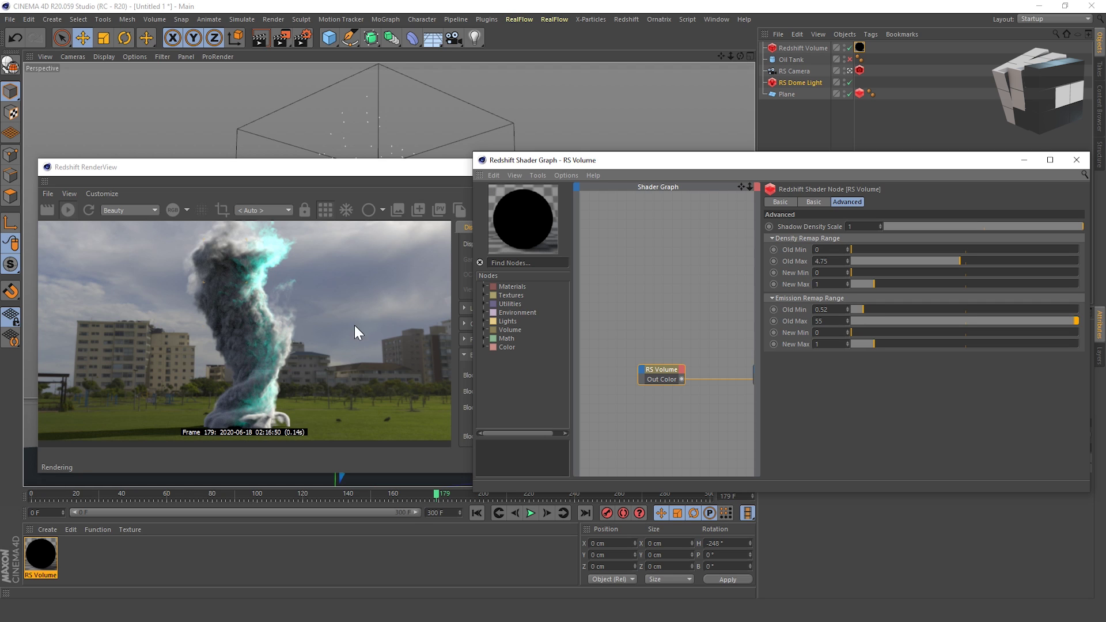
{"action": "left_click", "coordinate": [1076, 160]}
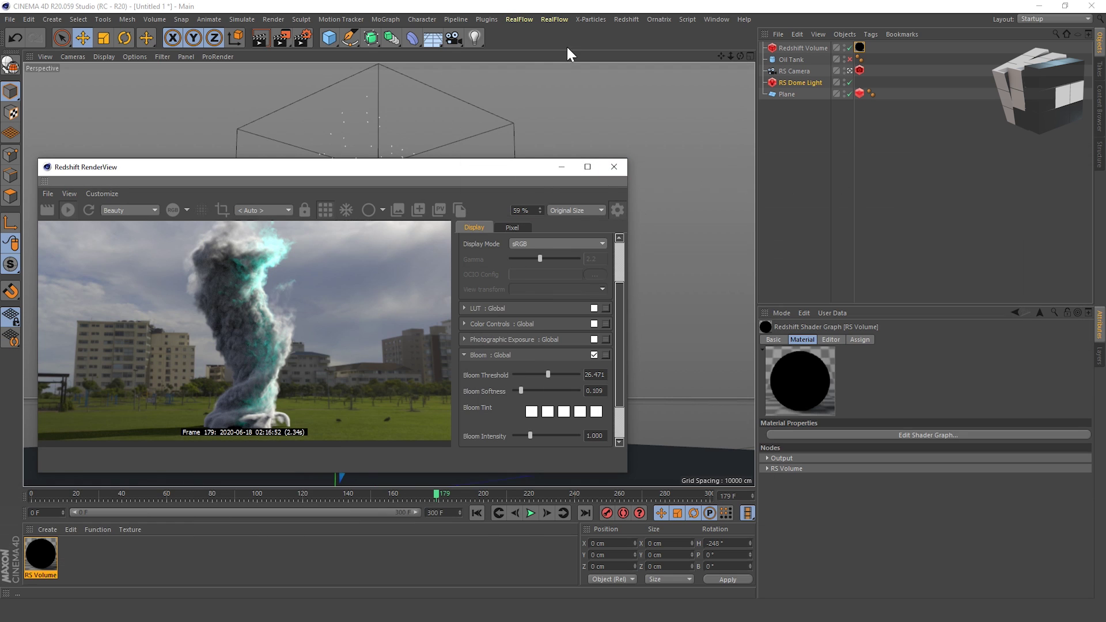
Step: Add an RS Point Light and raise it up into the smoke
{"action": "left_click", "coordinate": [631, 17]}
{"action": "left_click", "coordinate": [749, 53]}
{"action": "left_click_drag", "start_coordinate": [438, 170], "coordinate": [809, 141]}
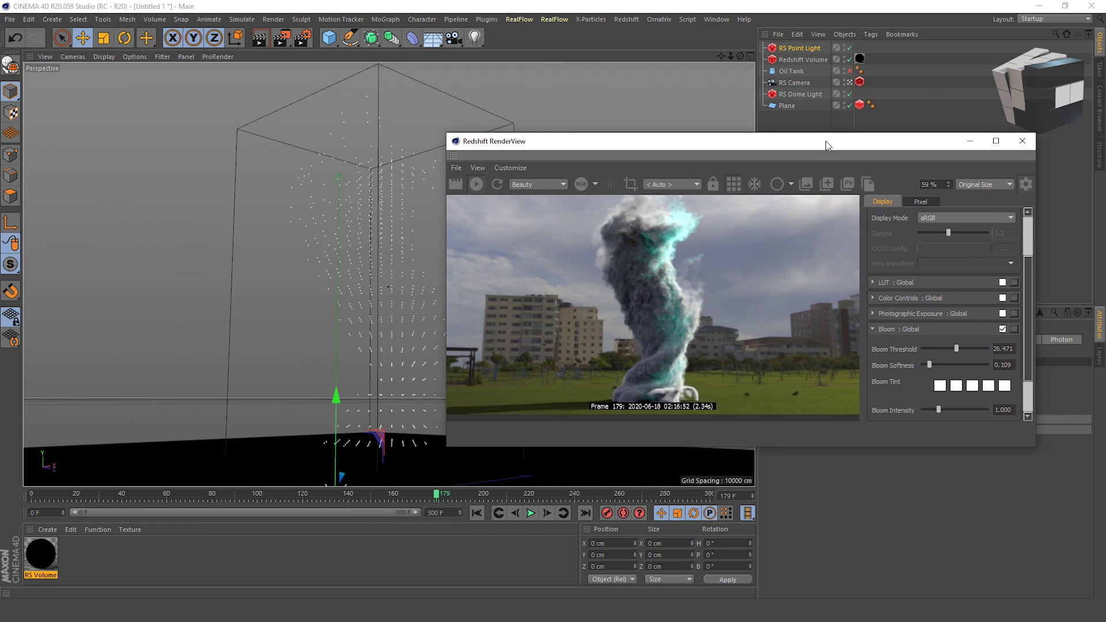
{"action": "left_click_drag", "start_coordinate": [359, 369], "coordinate": [359, 262]}
{"action": "left_click_drag", "start_coordinate": [648, 147], "coordinate": [291, 258]}
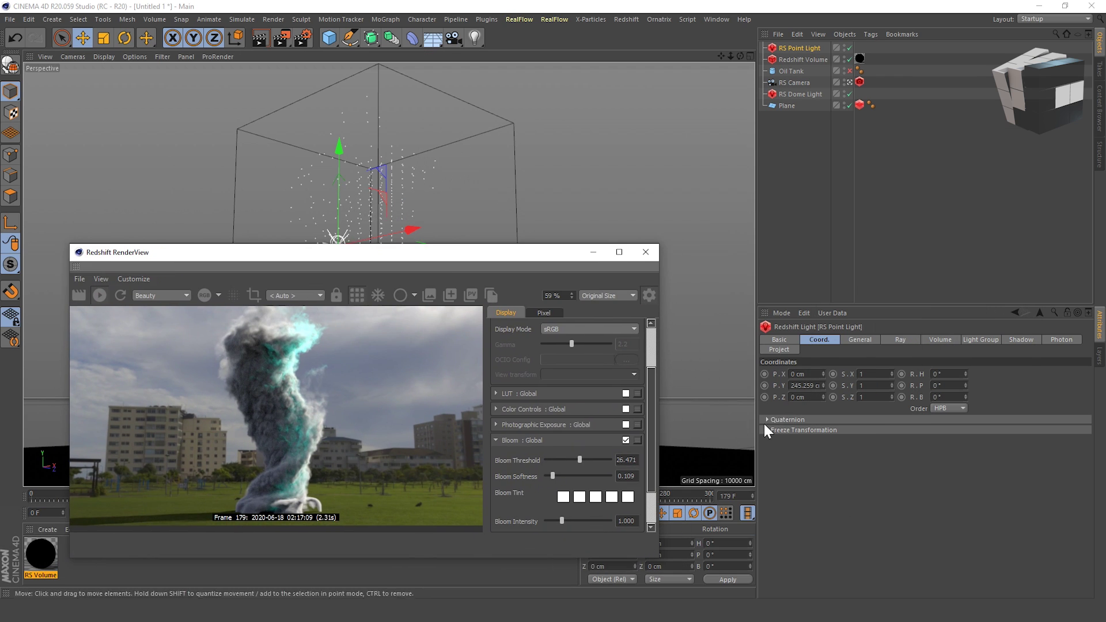
{"action": "left_click", "coordinate": [938, 340]}
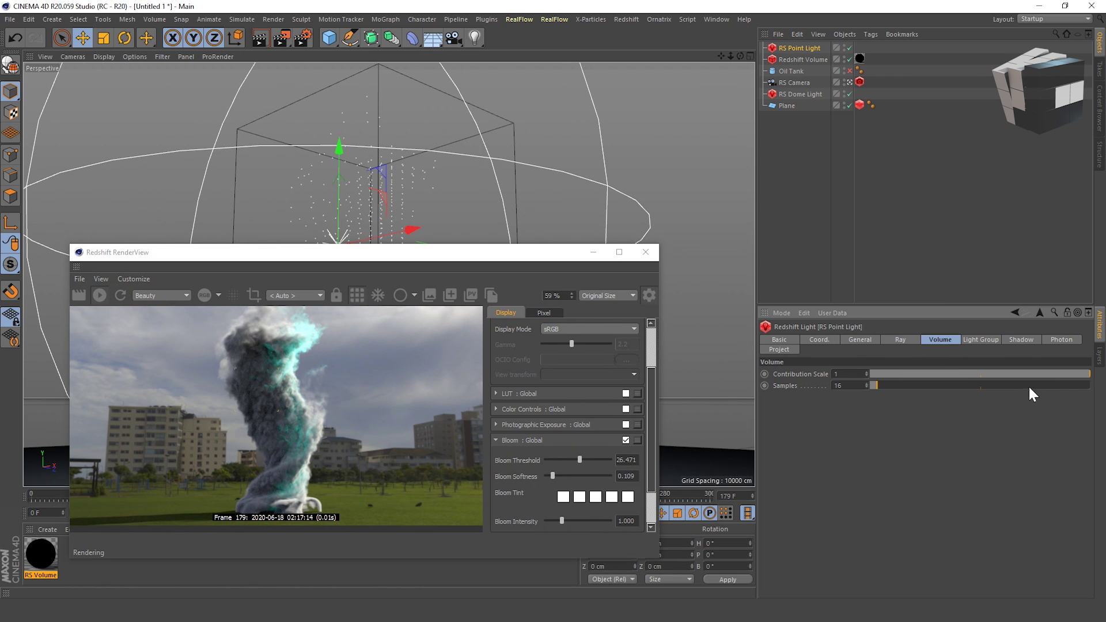
{"action": "left_click", "coordinate": [861, 340]}
Step: Reposition the point light left and forward inside the tornado
{"action": "left_click_drag", "start_coordinate": [346, 253], "coordinate": [728, 231]}
{"action": "mouse_move", "coordinate": [408, 255]}
{"action": "left_mouse_down"}
{"action": "mouse_move", "coordinate": [633, 257]}
{"action": "mouse_move", "coordinate": [793, 195]}
{"action": "mouse_move", "coordinate": [837, 190]}
{"action": "left_mouse_up"}
{"action": "mouse_move", "coordinate": [658, 276]}
{"action": "left_mouse_down"}
{"action": "mouse_move", "coordinate": [426, 265]}
{"action": "mouse_move", "coordinate": [485, 270]}
{"action": "left_mouse_up"}
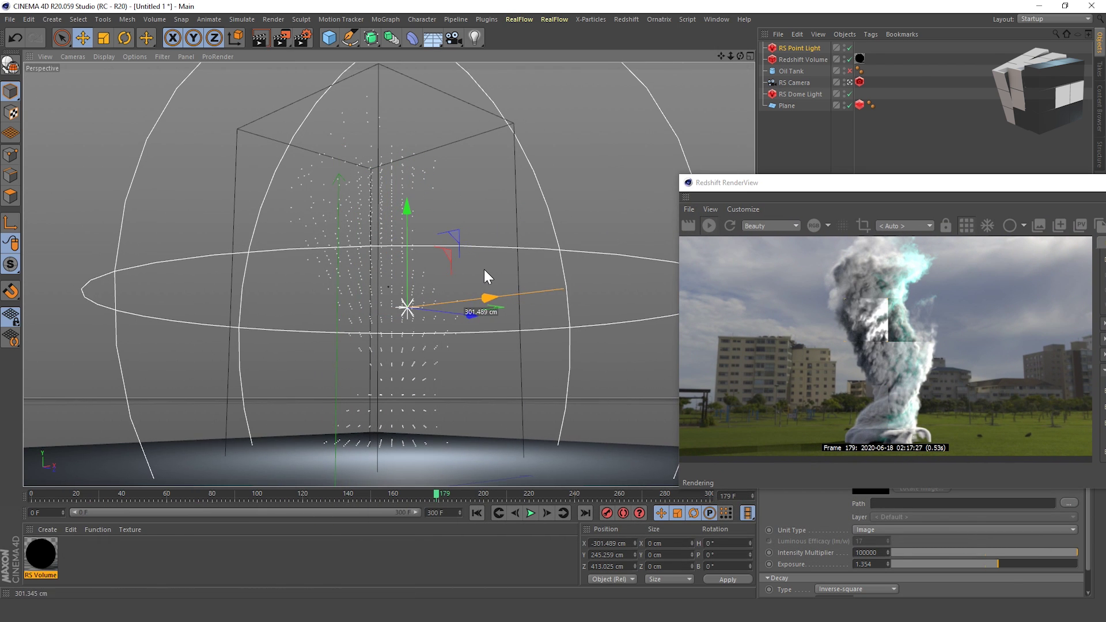
{"action": "left_click_drag", "start_coordinate": [474, 321], "coordinate": [213, 293]}
{"action": "left_click_drag", "start_coordinate": [807, 183], "coordinate": [565, 144]}
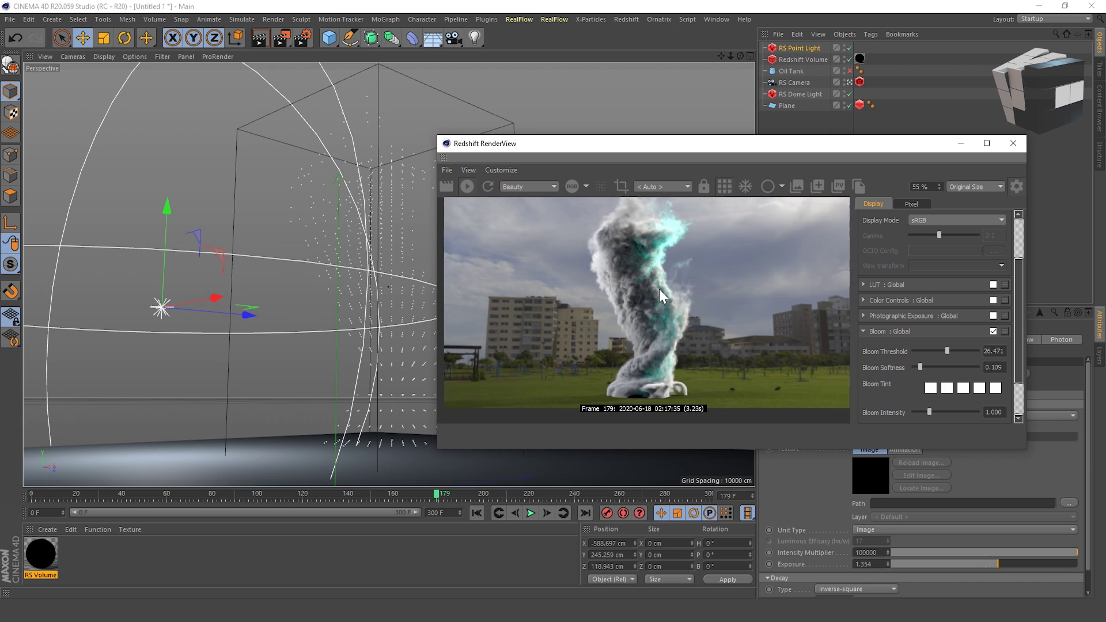
{"action": "mouse_move", "coordinate": [724, 146]}
{"action": "left_mouse_down"}
{"action": "mouse_move", "coordinate": [674, 153]}
{"action": "mouse_move", "coordinate": [689, 156]}
{"action": "left_mouse_up"}
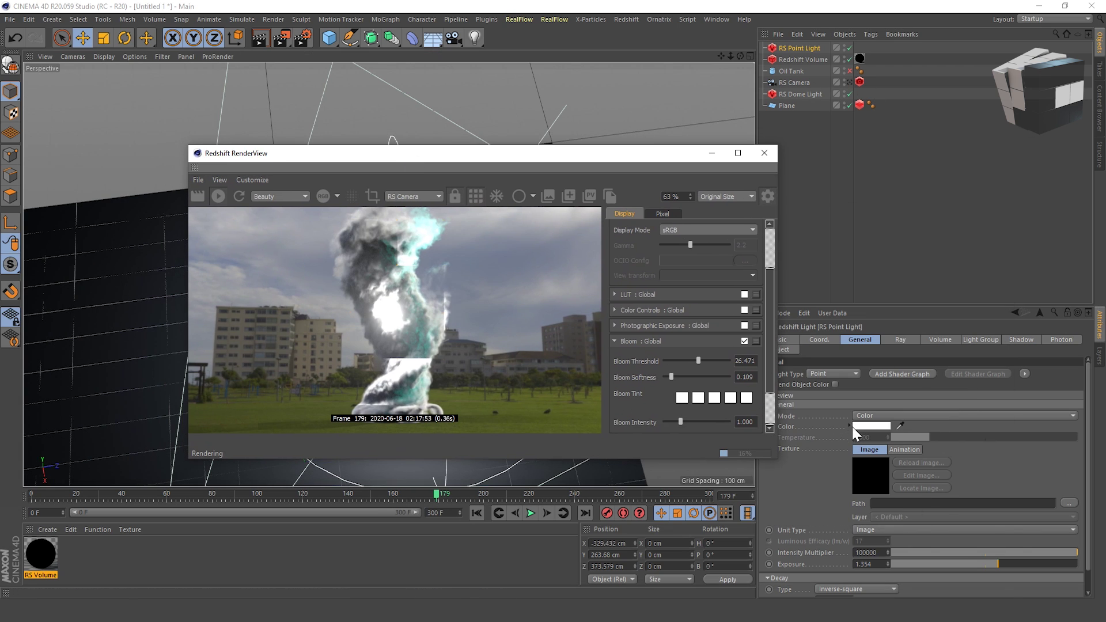
Step: Lower the light's intensity to 23846, raise it higher, and reopen the RS Volume shader graph
{"action": "left_click_drag", "start_coordinate": [945, 552], "coordinate": [973, 552]}
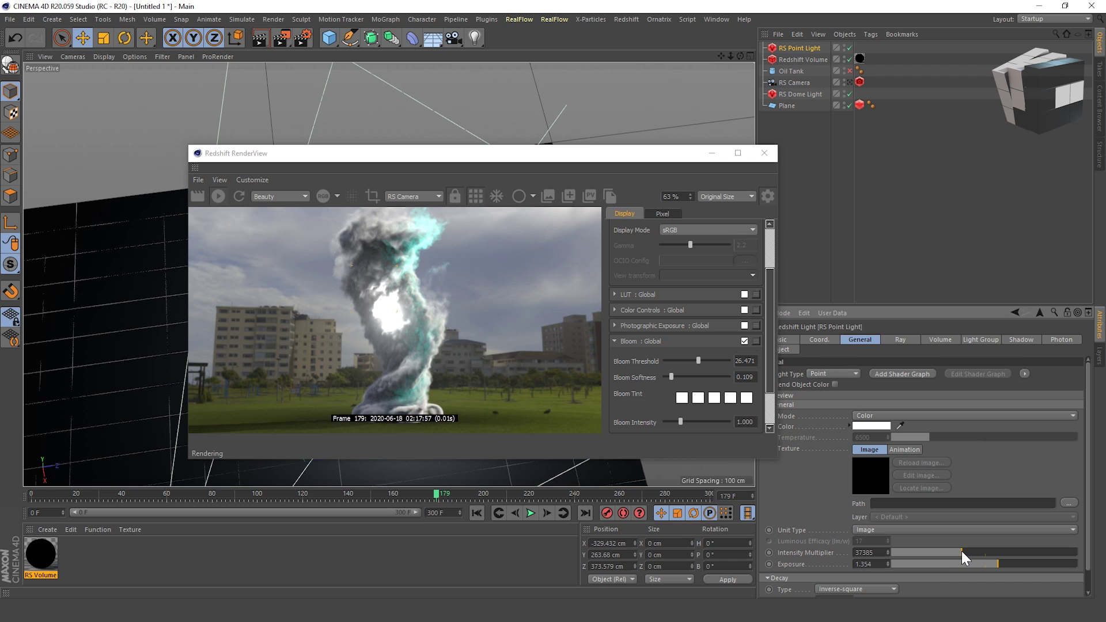
{"action": "left_click", "coordinate": [941, 340]}
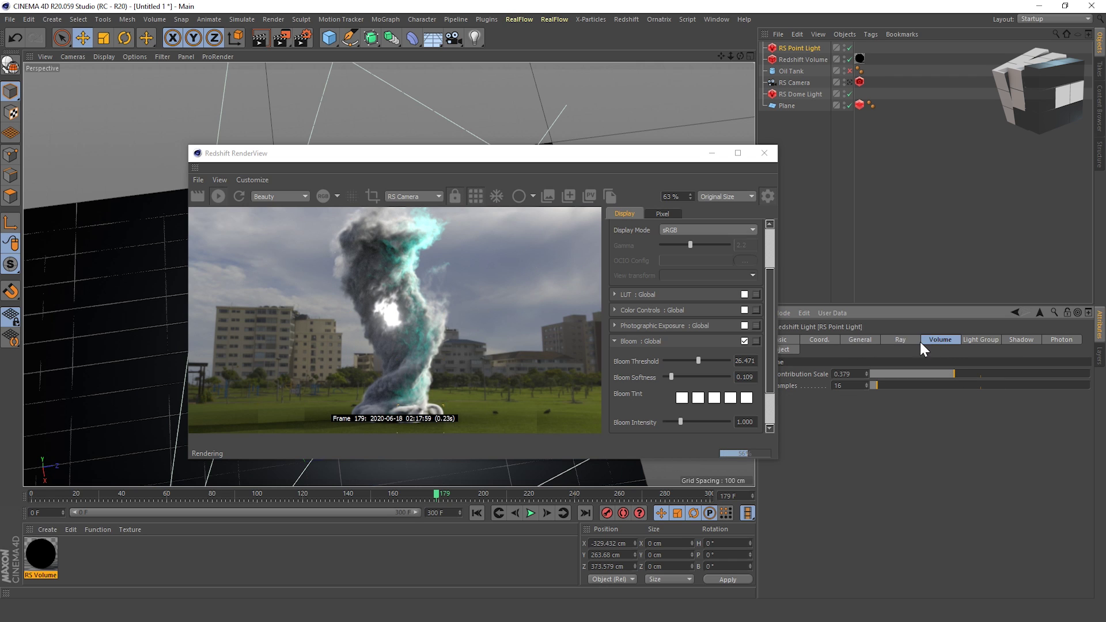
{"action": "left_click", "coordinate": [864, 340]}
{"action": "left_click_drag", "start_coordinate": [432, 153], "coordinate": [765, 148]}
{"action": "mouse_move", "coordinate": [432, 271]}
{"action": "left_mouse_down"}
{"action": "mouse_move", "coordinate": [432, 213]}
{"action": "mouse_move", "coordinate": [511, 307]}
{"action": "left_mouse_up"}
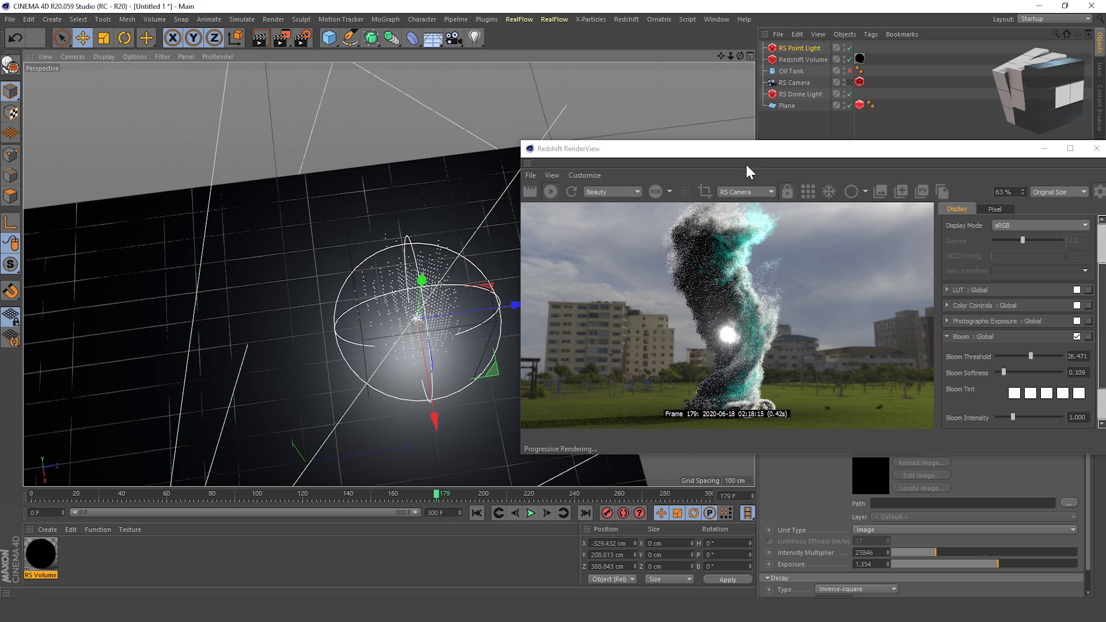
{"action": "double_click", "coordinate": [40, 553]}
{"action": "left_click_drag", "start_coordinate": [634, 185], "coordinate": [177, 172]}
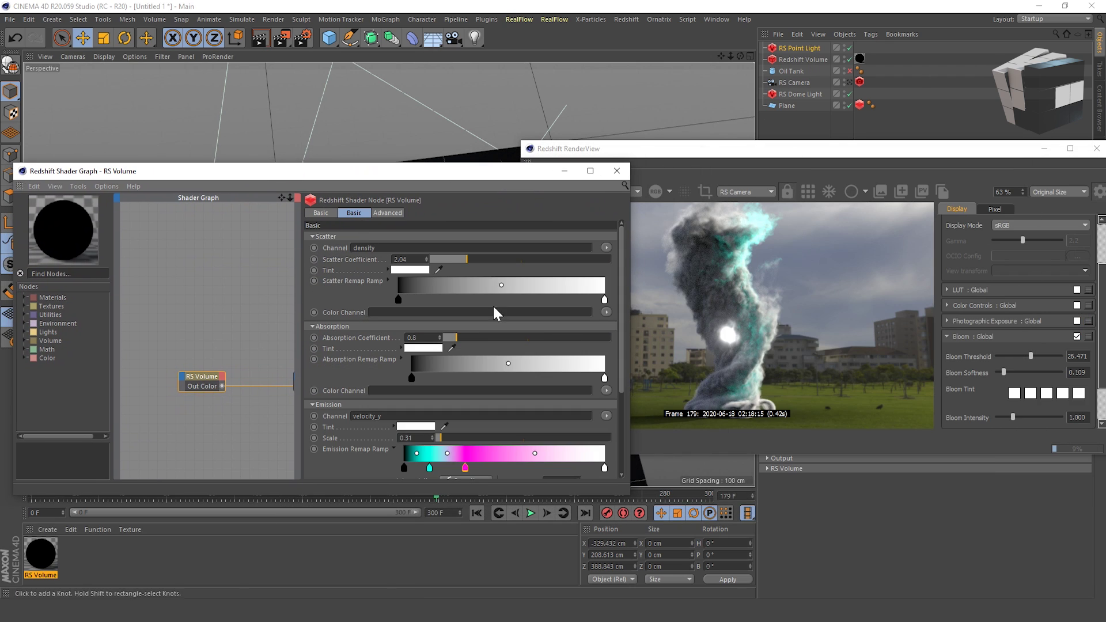
Step: Raise the smoke's absorption, lower scatter coefficient to 0.3, and close the shader graph
{"action": "left_click_drag", "start_coordinate": [741, 148], "coordinate": [755, 150]}
{"action": "left_click_drag", "start_coordinate": [403, 171], "coordinate": [387, 165]}
{"action": "left_click_drag", "start_coordinate": [440, 330], "coordinate": [499, 330]}
{"action": "left_click_drag", "start_coordinate": [450, 252], "coordinate": [416, 254]}
{"action": "left_click", "coordinate": [374, 205]}
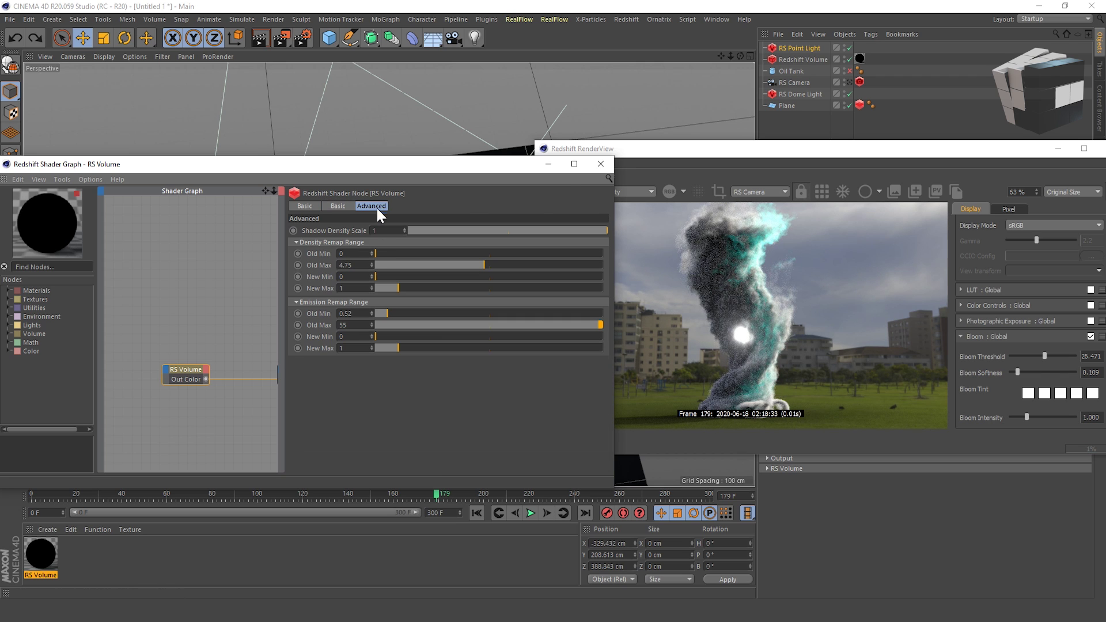
{"action": "left_click", "coordinate": [304, 205]}
{"action": "left_click", "coordinate": [597, 162]}
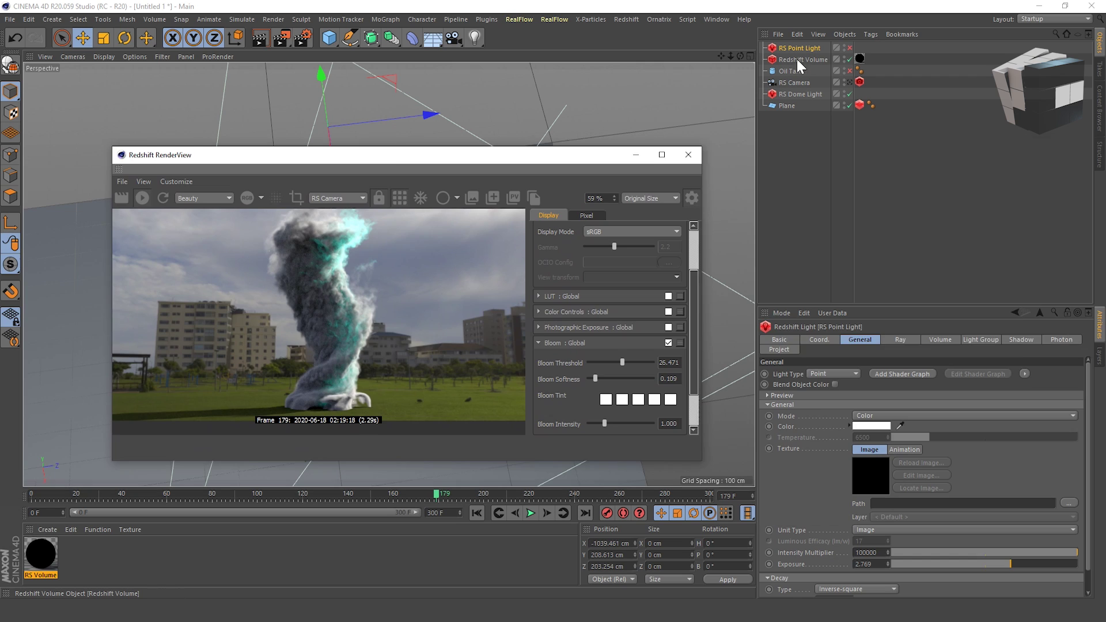
Step: Ctrl-drag rotate the volume into a duplicate, Redshift Volume.1, rotated to B 138.225°
{"action": "left_click_drag", "start_coordinate": [561, 164], "coordinate": [554, 395]}
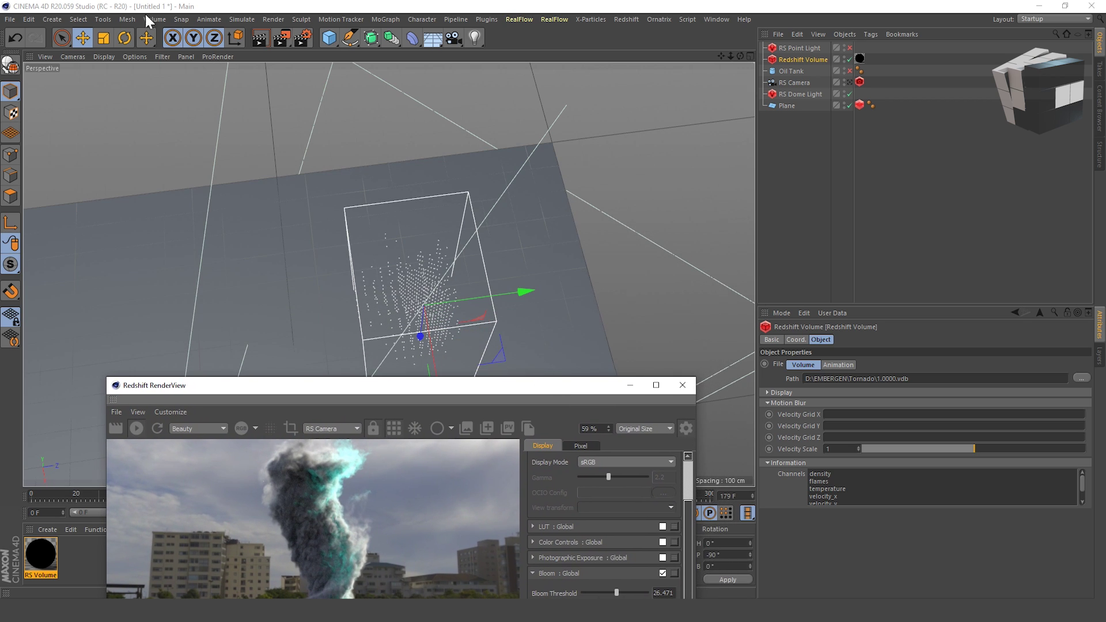
{"action": "left_click", "coordinate": [126, 44]}
{"action": "left_click_drag", "start_coordinate": [458, 358], "coordinate": [502, 299], "text": "ctrl"}
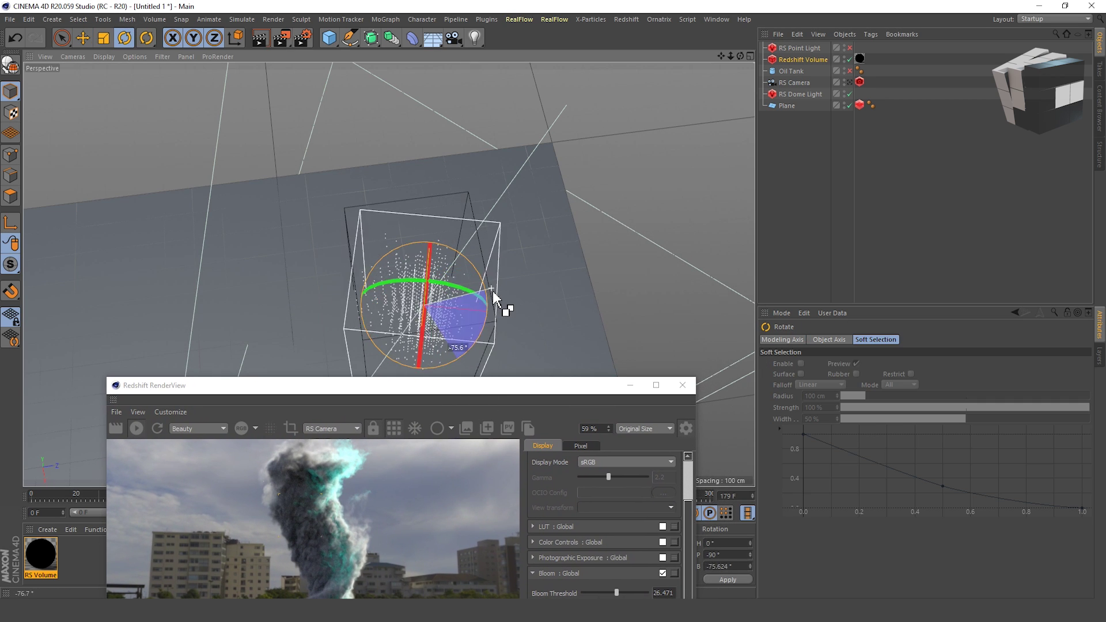
{"action": "mouse_move", "coordinate": [369, 184]}
{"action": "left_mouse_down"}
{"action": "mouse_move", "coordinate": [334, 360]}
{"action": "mouse_move", "coordinate": [445, 227]}
{"action": "mouse_move", "coordinate": [767, 225]}
{"action": "left_mouse_up"}
{"action": "key", "text": "e"}
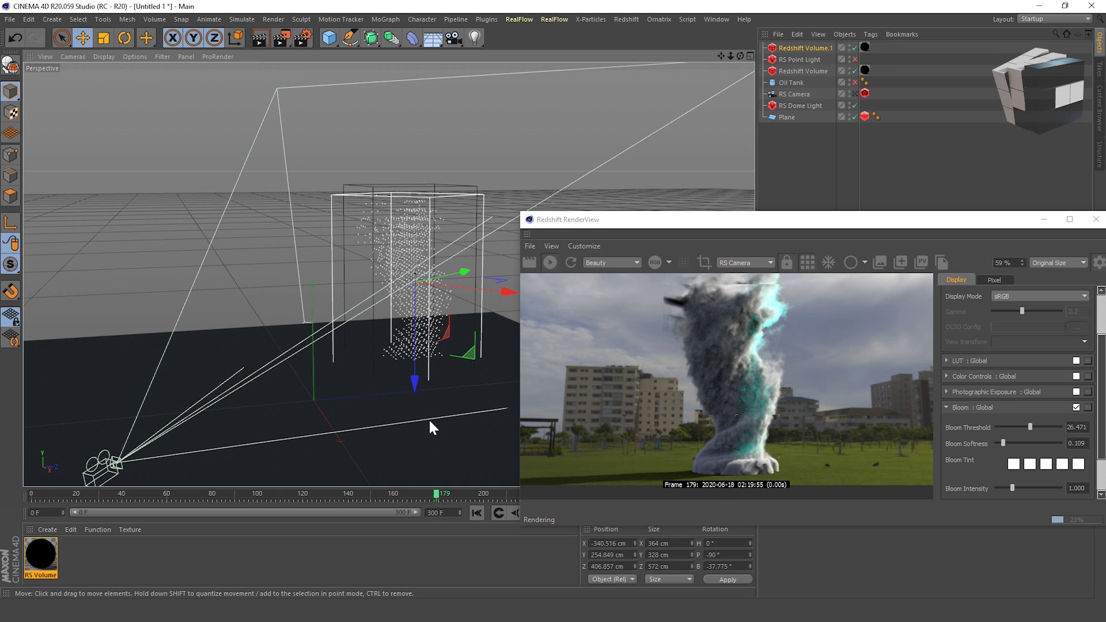
{"action": "key", "text": "r"}
{"action": "left_click_drag", "start_coordinate": [403, 291], "coordinate": [275, 218]}
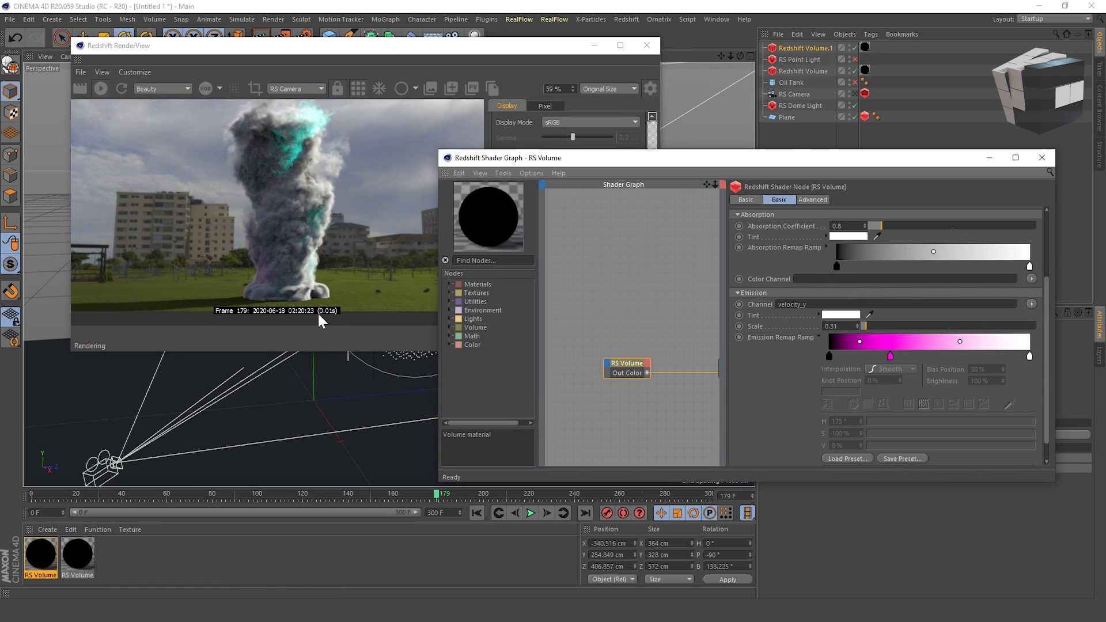
Step: Give the second RS Volume material a blue emission knot and emission Old Max 65
{"action": "left_click", "coordinate": [967, 423]}
{"action": "left_click", "coordinate": [886, 326]}
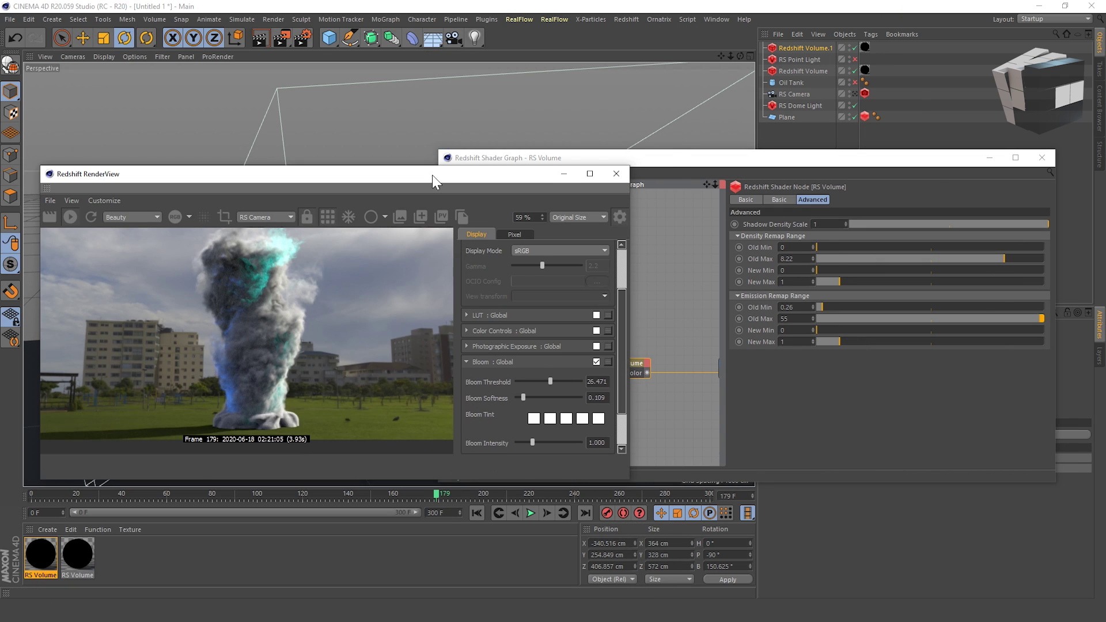
{"action": "double_click", "coordinate": [783, 319]}
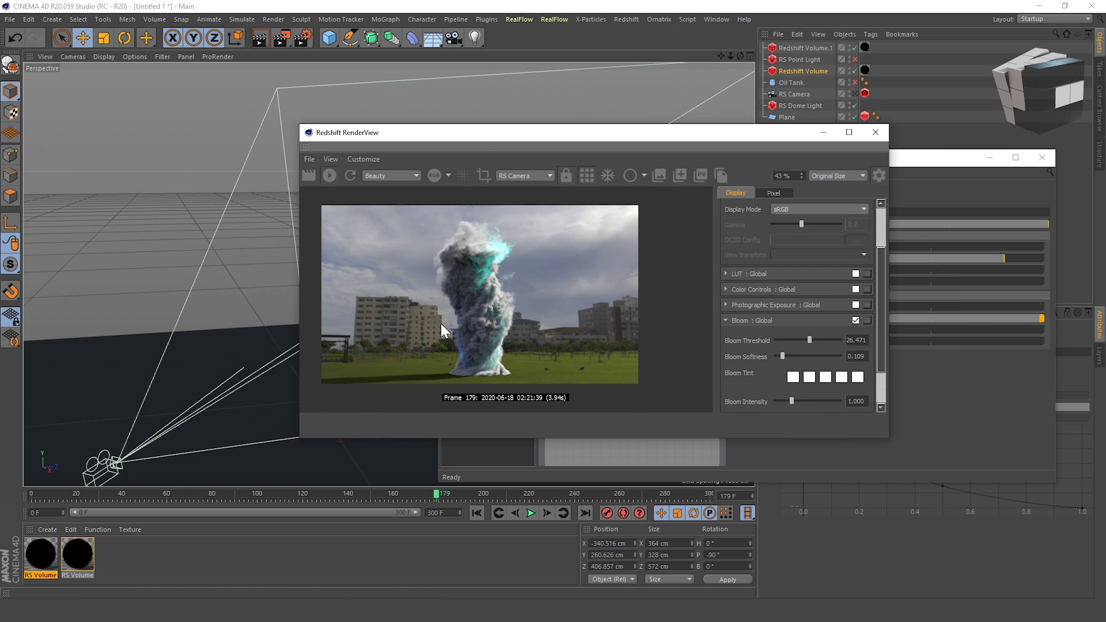
{"action": "key", "text": "ctrl+b"}
{"action": "left_click_drag", "start_coordinate": [489, 136], "coordinate": [706, 136]}
Step: Enable Redshift motion and deformation blur at frame duration 0.35, with volume samples 413
{"action": "scroll", "coordinate": [438, 295], "scroll_direction": "up", "scroll_amount": 3}
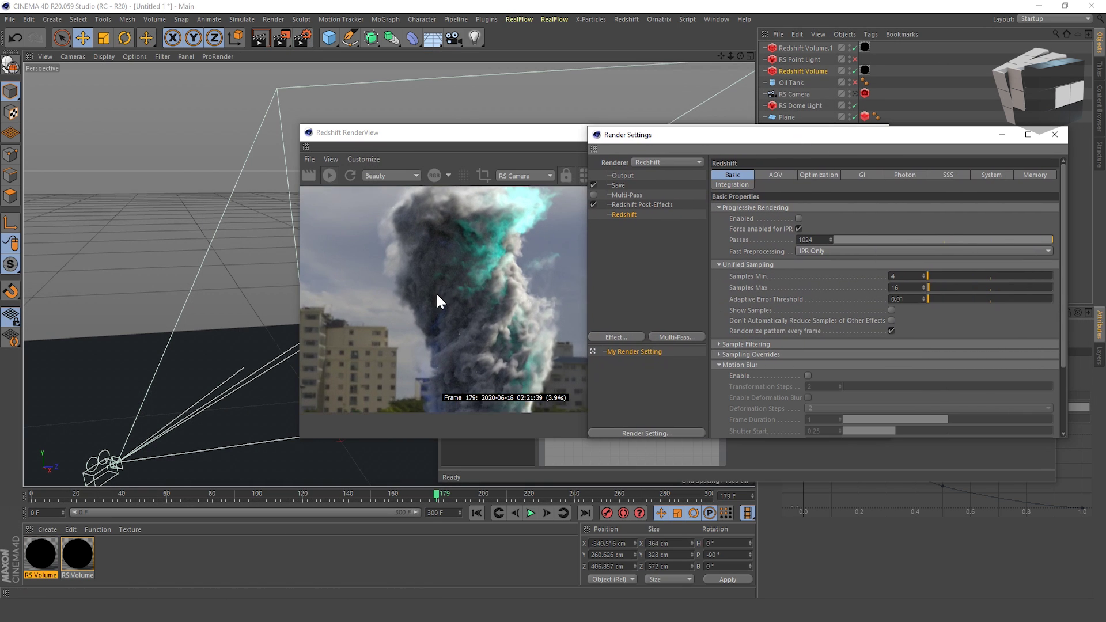
{"action": "scroll", "coordinate": [388, 268], "scroll_direction": "down", "scroll_amount": 3}
{"action": "scroll", "coordinate": [772, 398], "scroll_direction": "down", "scroll_amount": 5}
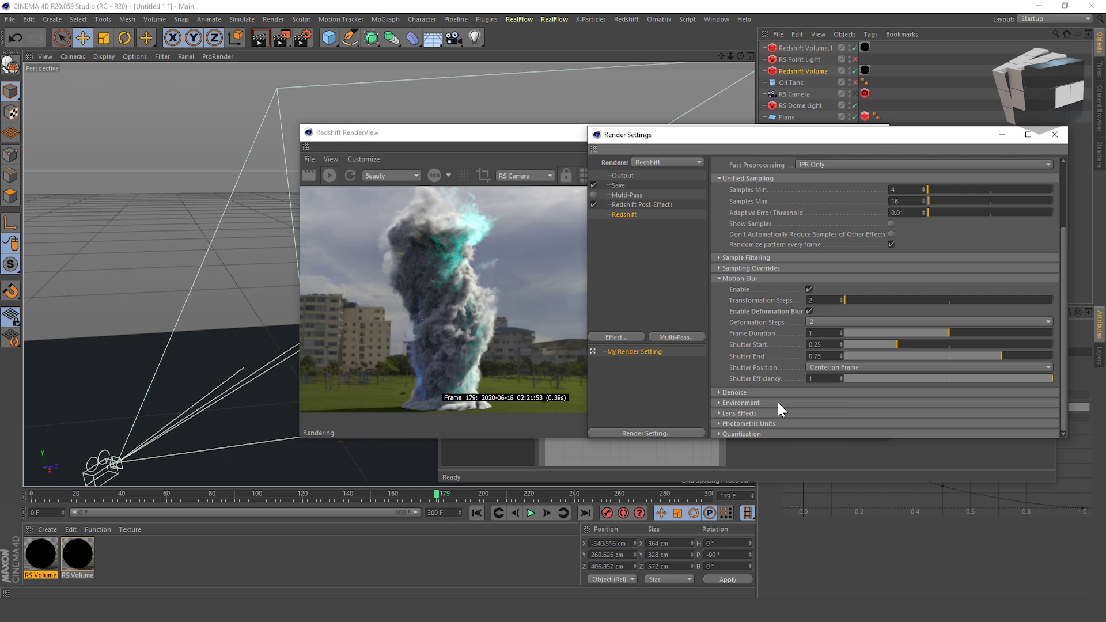
{"action": "left_click_drag", "start_coordinate": [884, 334], "coordinate": [881, 333]}
{"action": "scroll", "coordinate": [783, 175], "scroll_direction": "up", "scroll_amount": 5}
{"action": "scroll", "coordinate": [767, 346], "scroll_direction": "down", "scroll_amount": 5}
{"action": "left_click", "coordinate": [744, 413]}
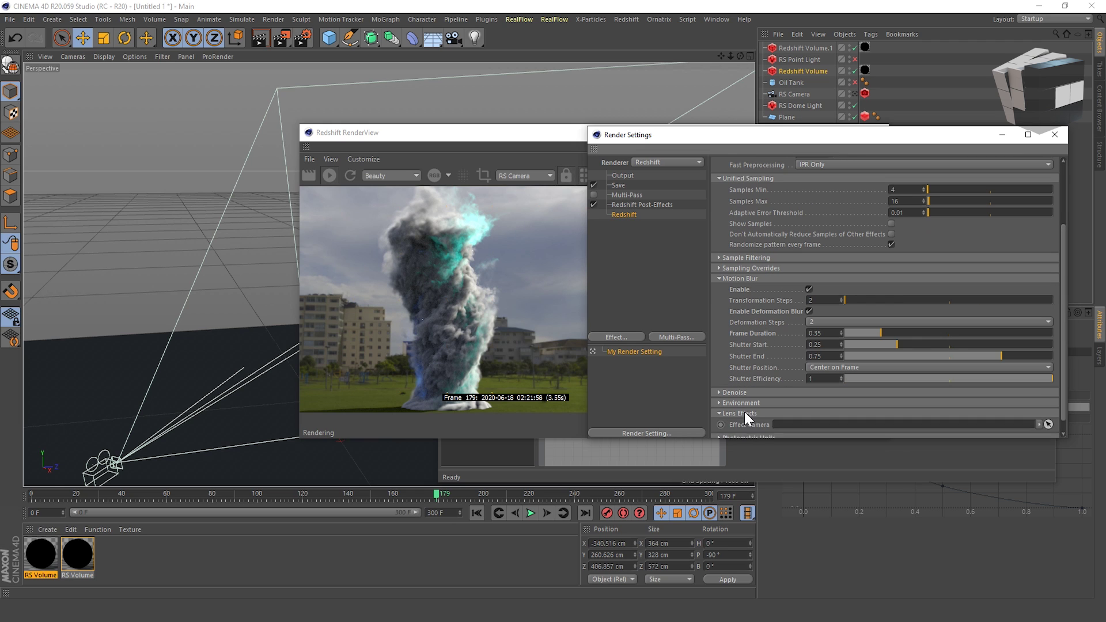
{"action": "left_click", "coordinate": [749, 269]}
{"action": "scroll", "coordinate": [748, 322], "scroll_direction": "down", "scroll_amount": 10}
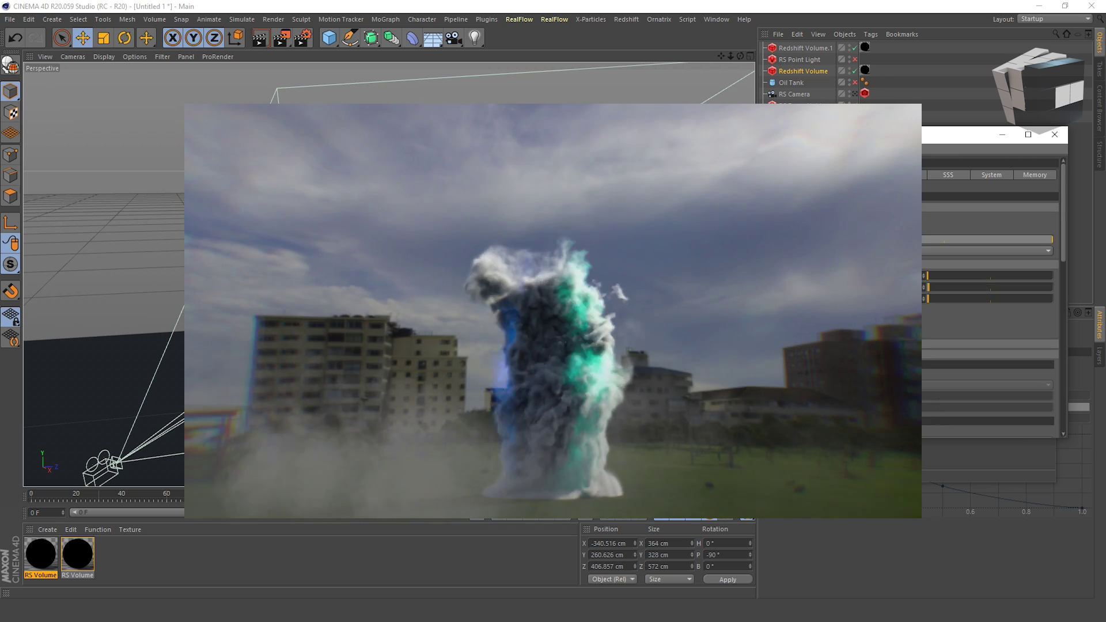
Step: Watch the final blue-cyan smoke tornado animation play over the park backdrop
{"action": "scroll", "coordinate": [1000, 371], "scroll_direction": "down", "scroll_amount": 5}
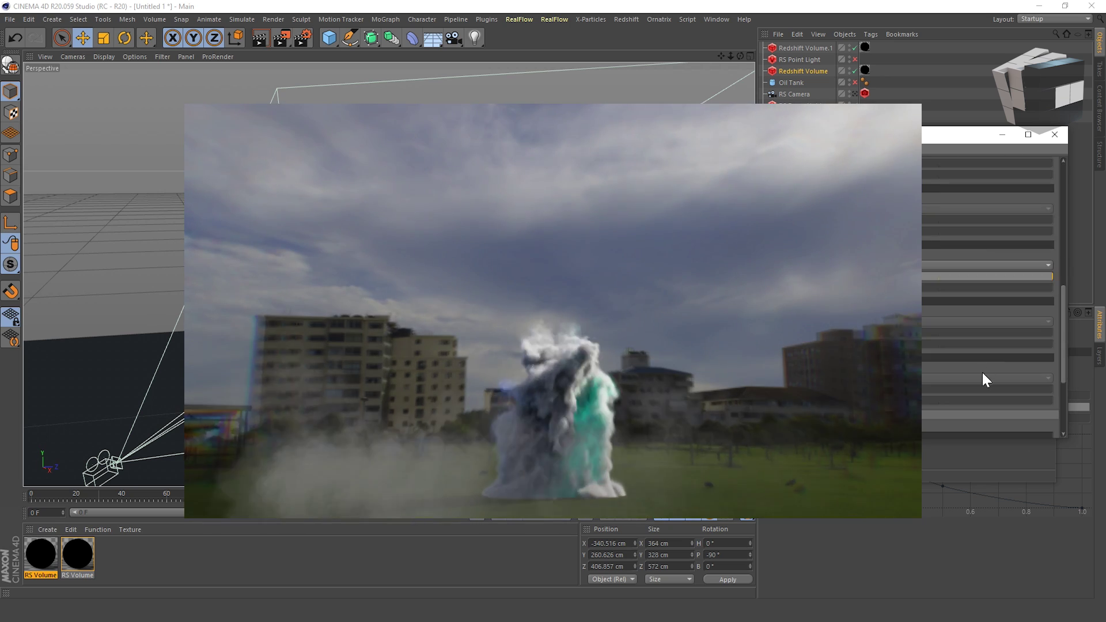
{"action": "scroll", "coordinate": [992, 288], "scroll_direction": "up", "scroll_amount": 5}
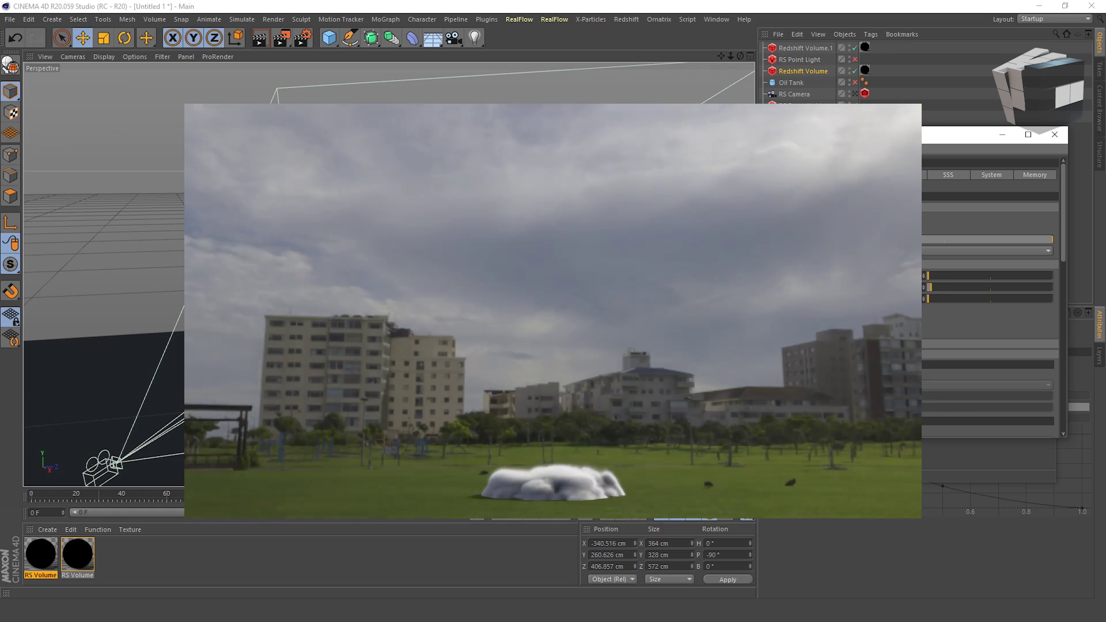
{"action": "scroll", "coordinate": [991, 288], "scroll_direction": "down", "scroll_amount": 5}
{"action": "scroll", "coordinate": [992, 288], "scroll_direction": "up", "scroll_amount": 5}
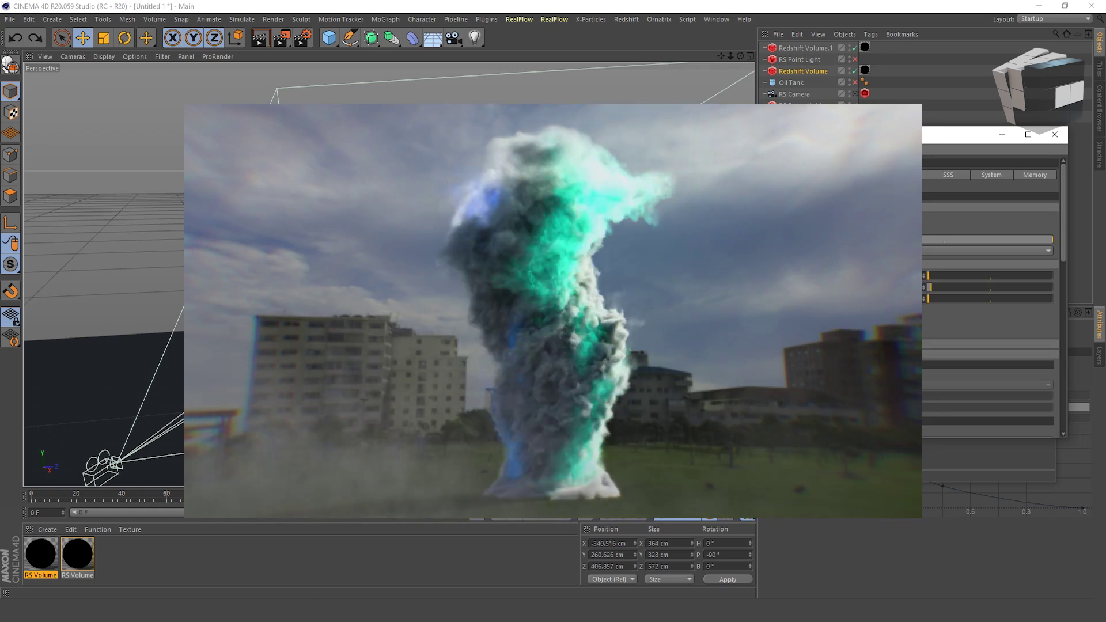